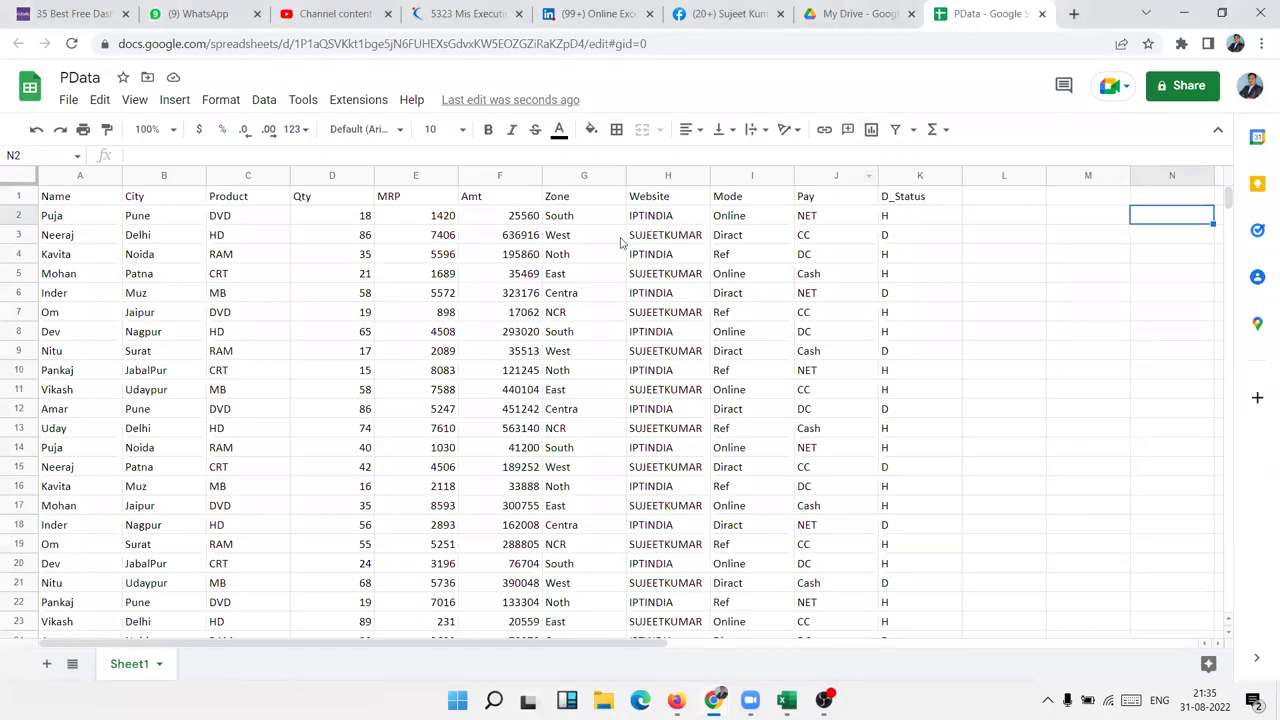
# - Review sample Zone and Product entries and step through the headers from Name to D_Status
pyautogui.click(585, 234)
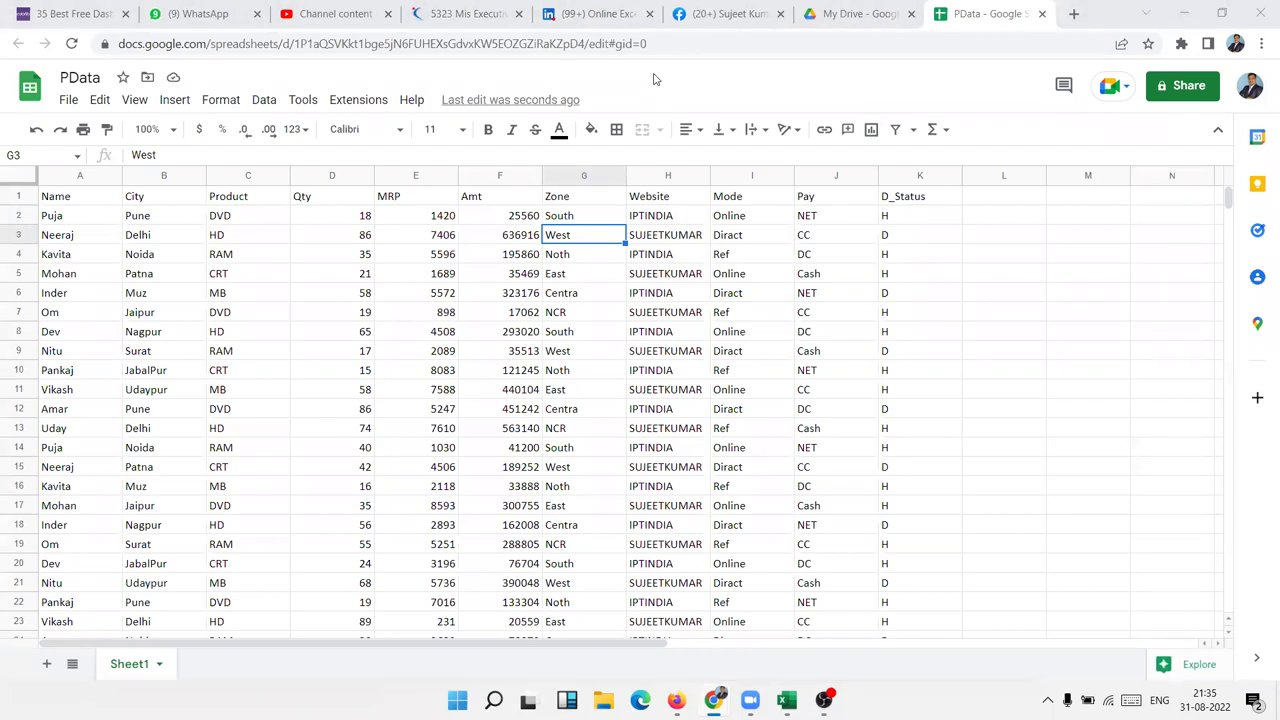
pyautogui.click(260, 223)
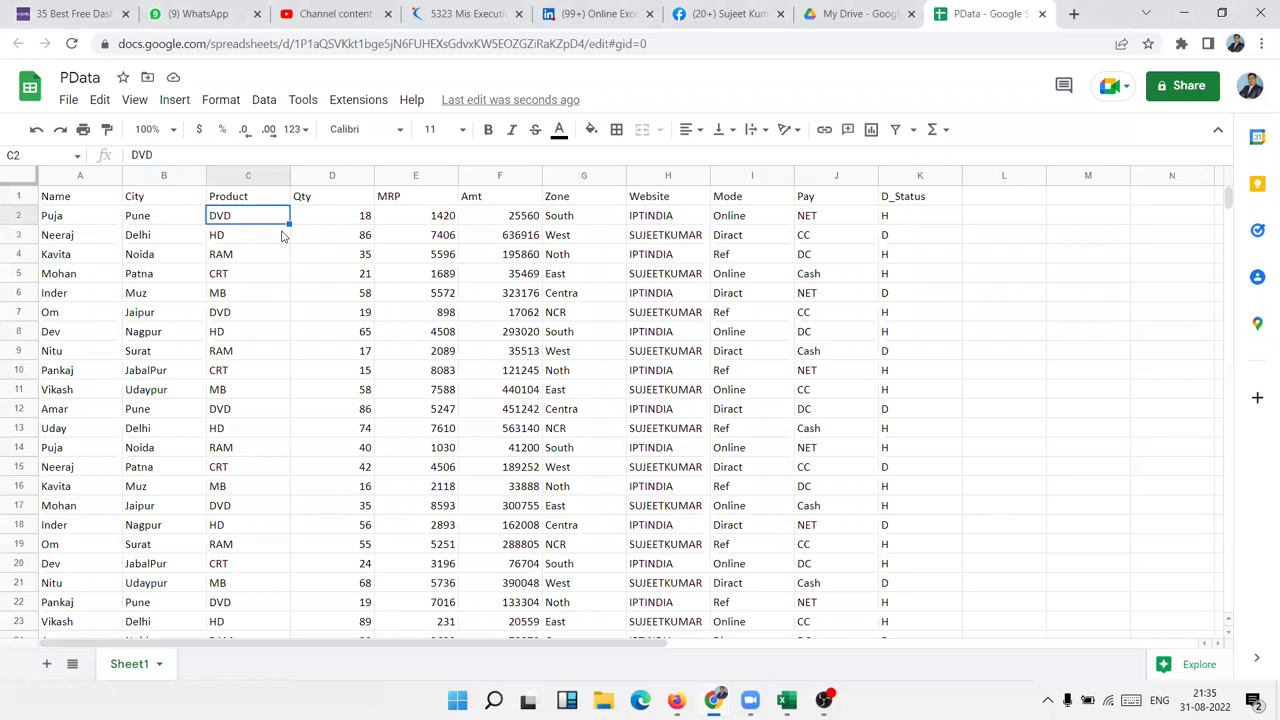
pyautogui.click(147, 199)
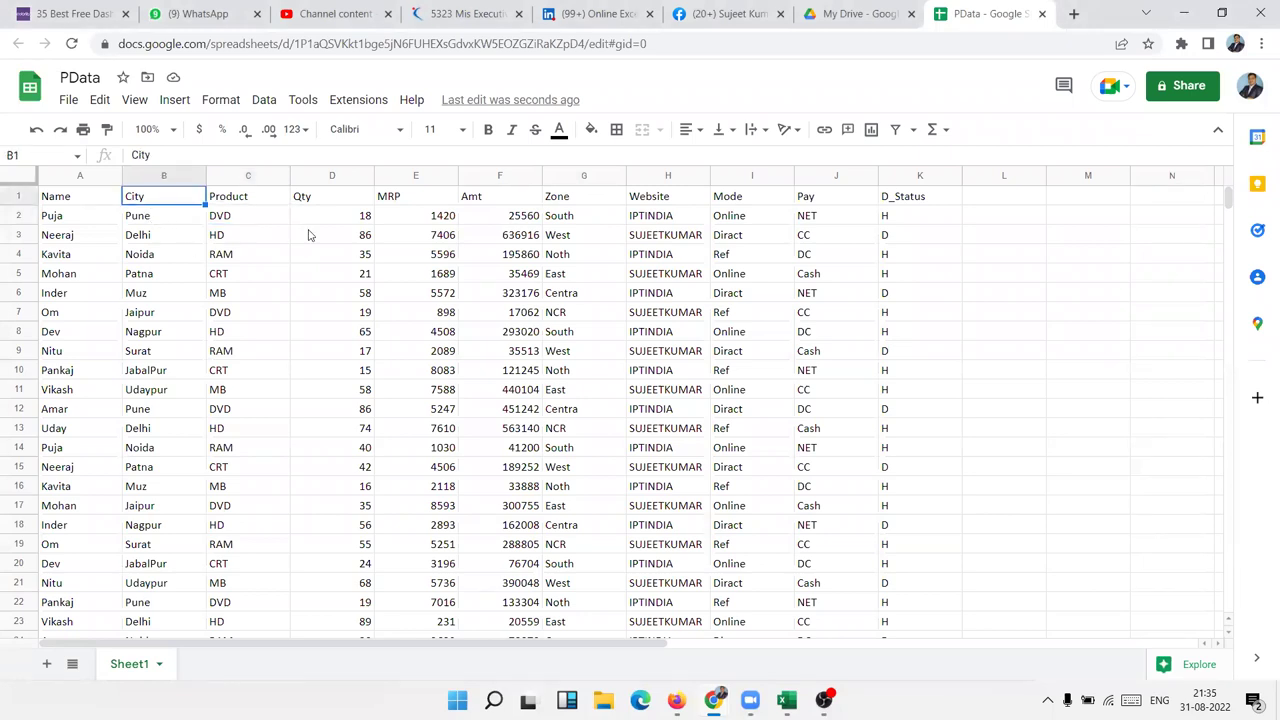
pyautogui.press('Right')
pyautogui.press('Right')
pyautogui.press('Right')
pyautogui.press('Right')
pyautogui.press('Right')
pyautogui.press('Right')
pyautogui.press('Right')
pyautogui.press('Right')
pyautogui.press('Right')
pyautogui.press('Left')
pyautogui.press('Left')
pyautogui.press('Left')
pyautogui.press('Left')
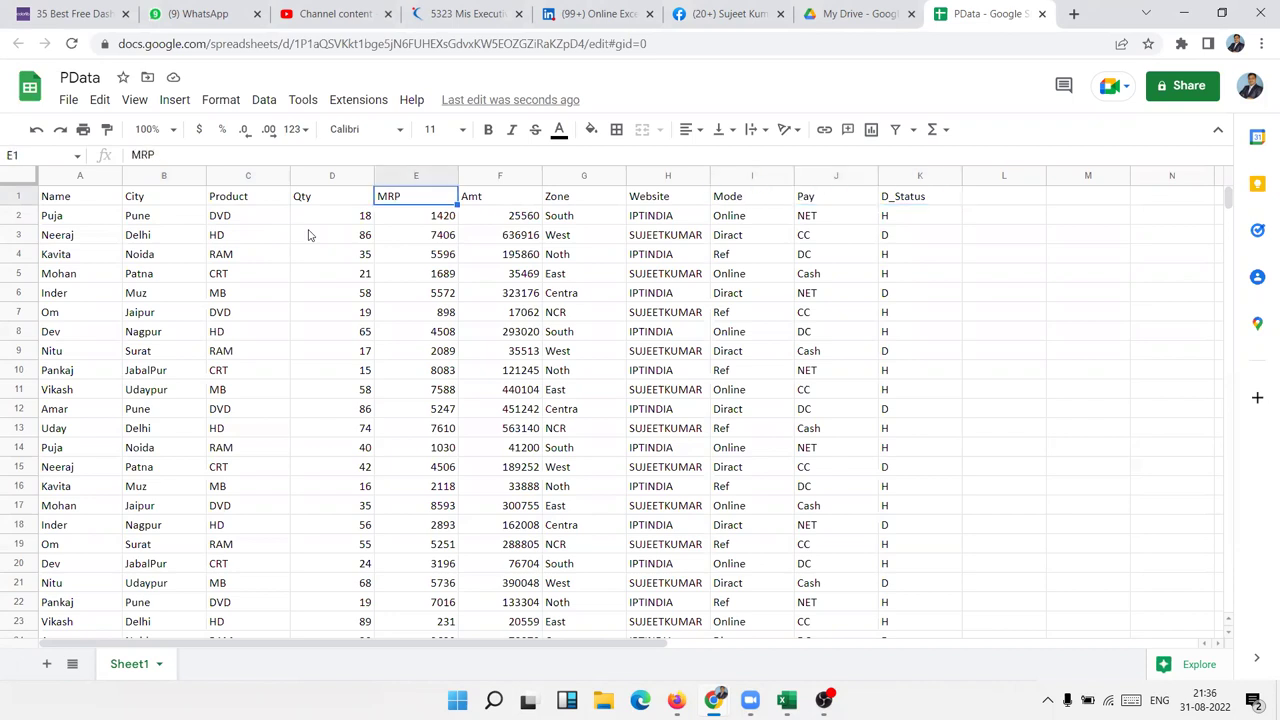
pyautogui.press('Left')
pyautogui.press('Left')
pyautogui.press('Left')
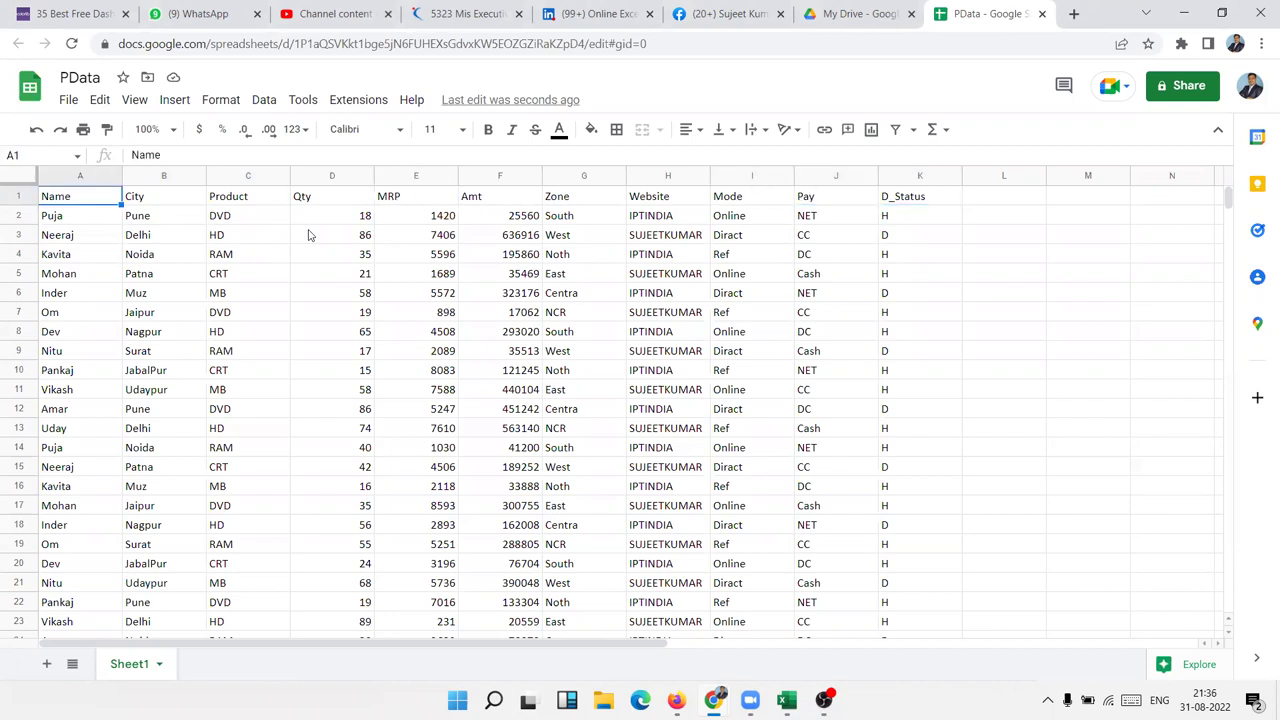
pyautogui.press('Right')
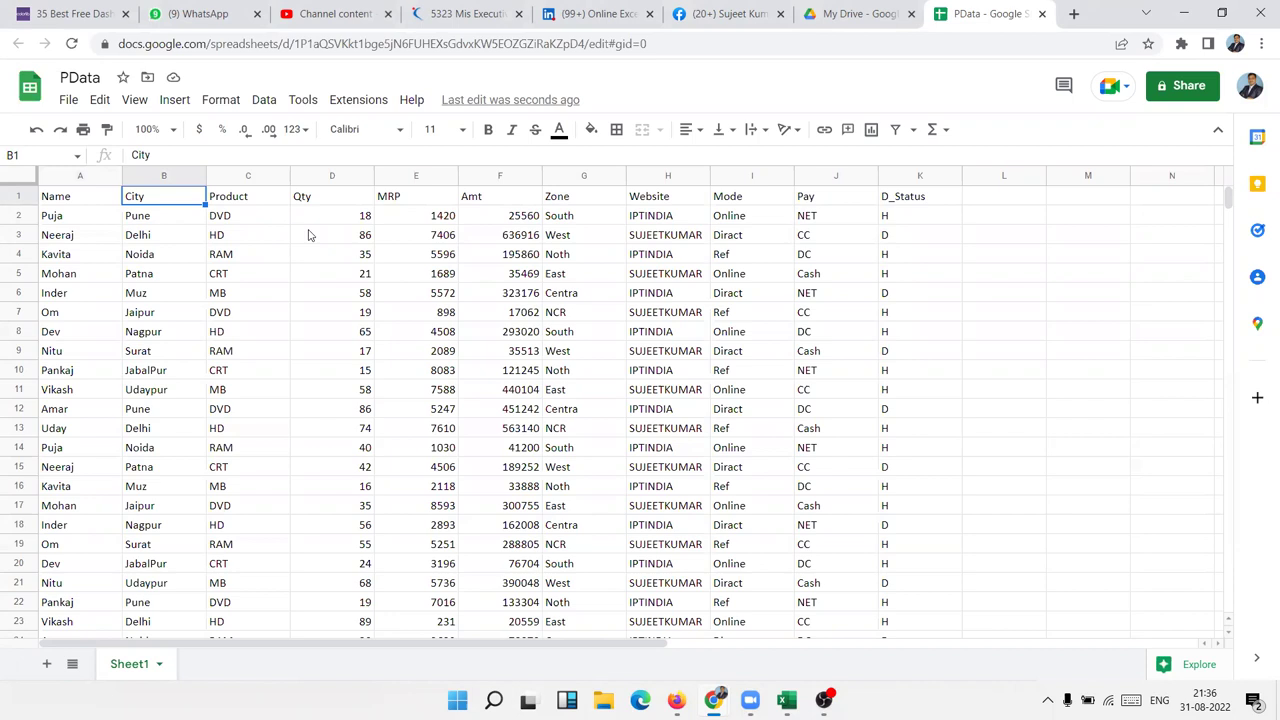
pyautogui.press('Right')
pyautogui.press('Right')
pyautogui.press('Right')
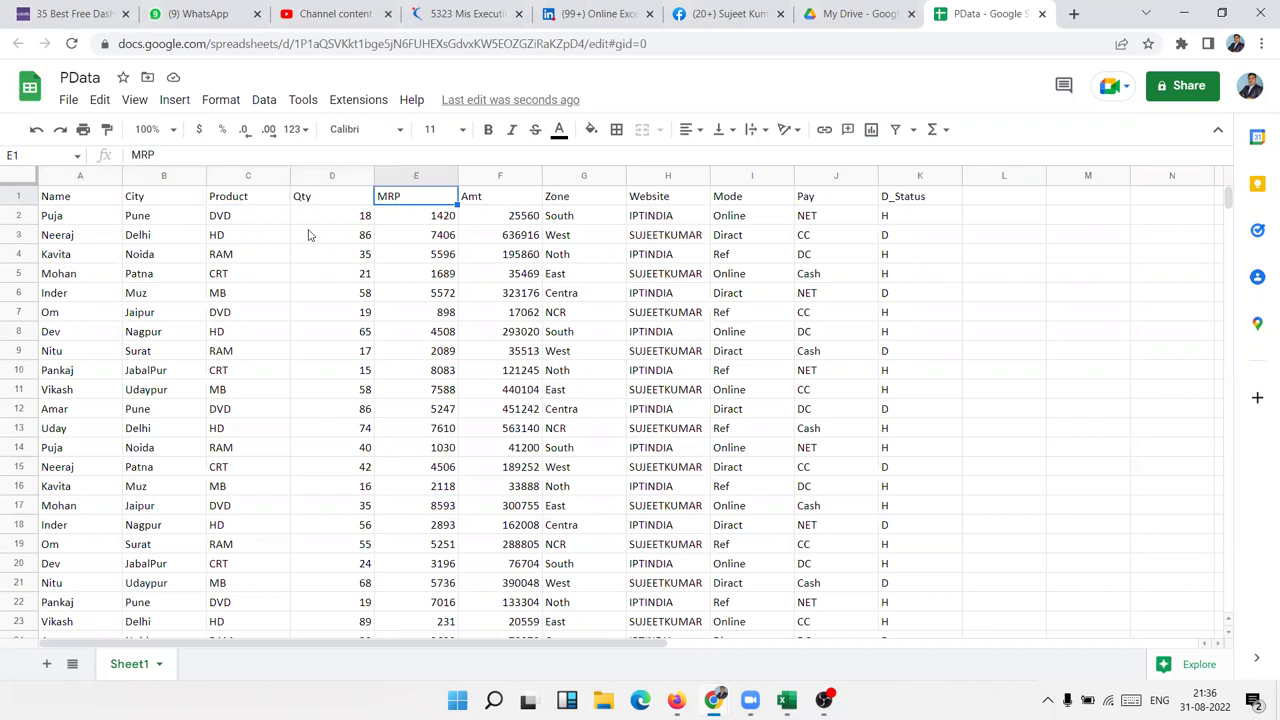
pyautogui.press('Right')
pyautogui.press('Right')
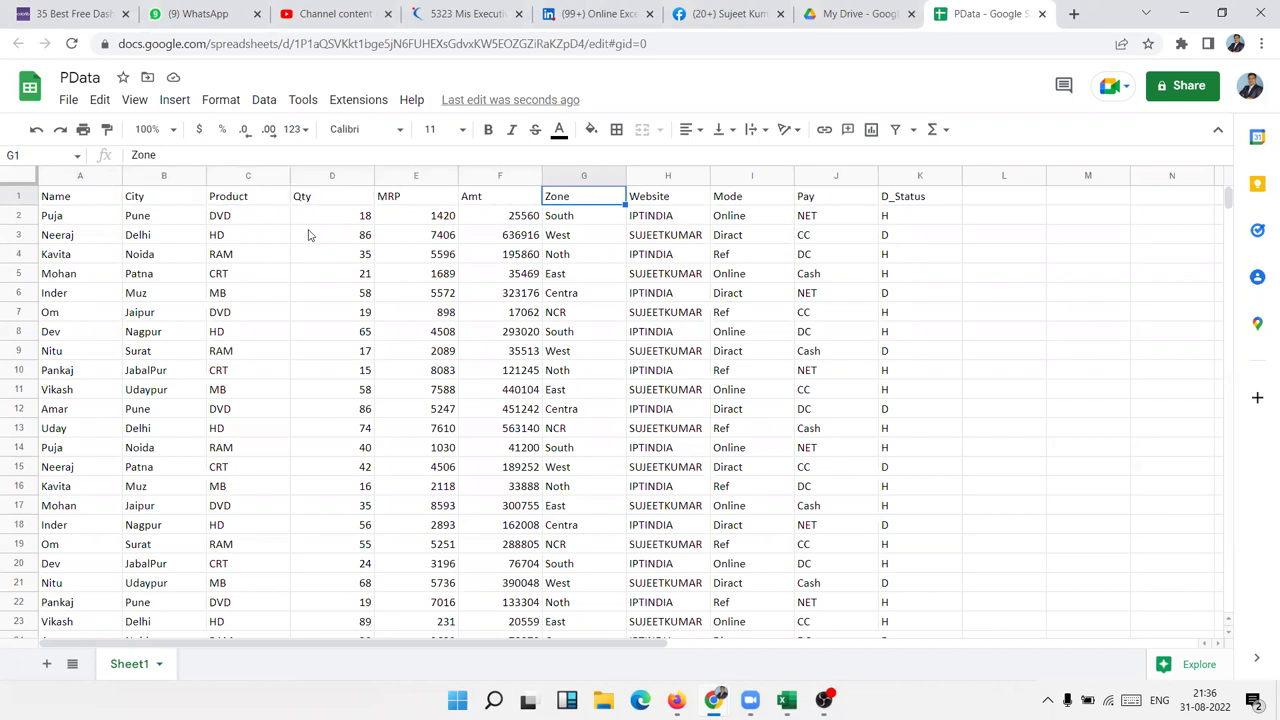
pyautogui.press('Right')
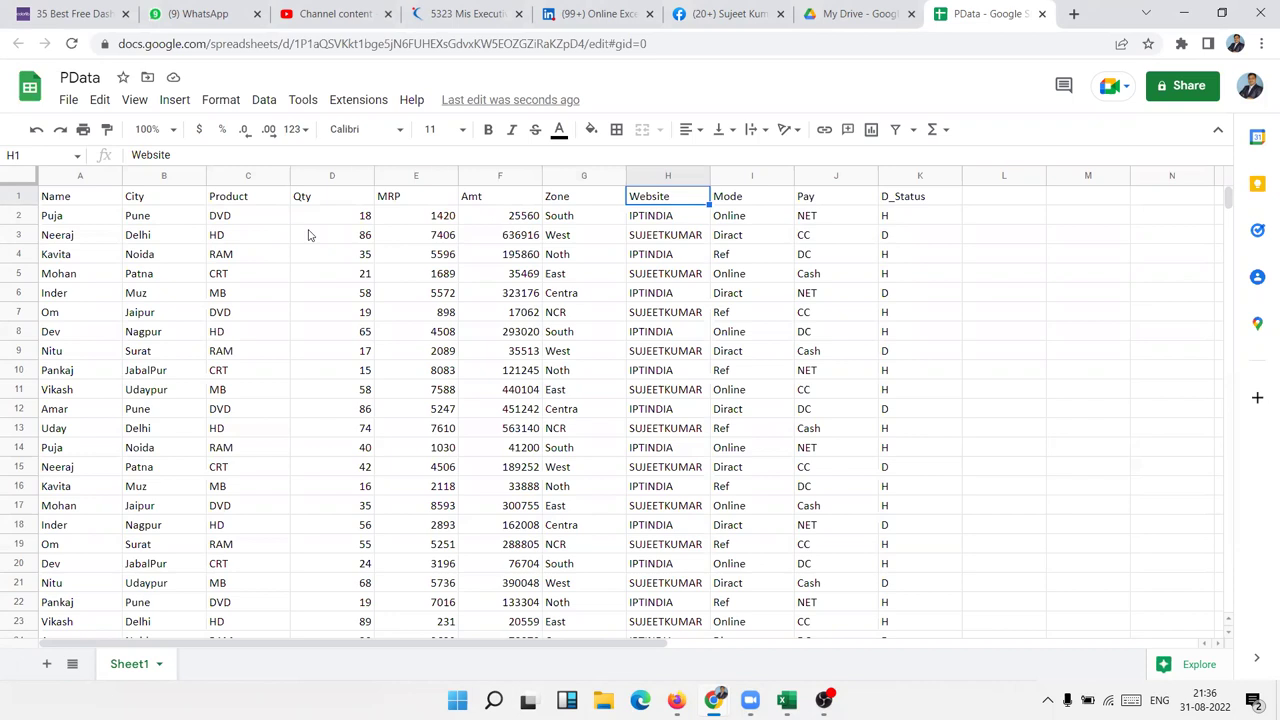
pyautogui.press('Right')
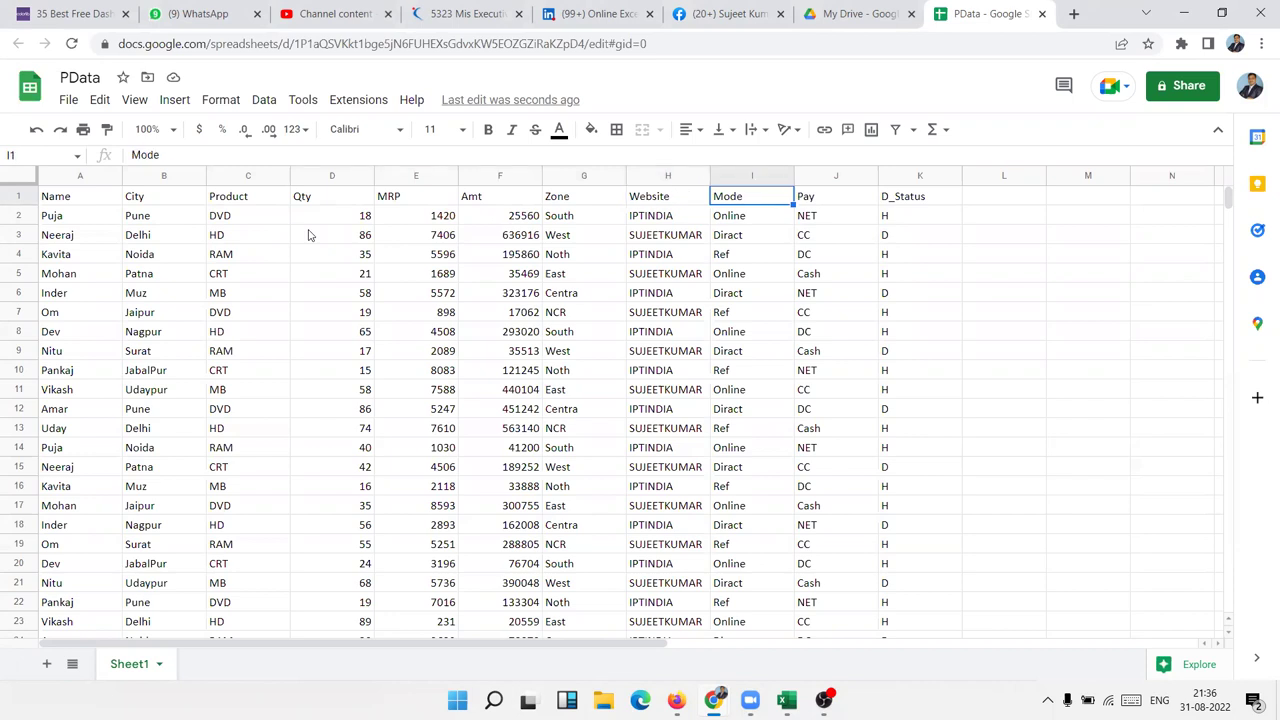
pyautogui.press('Right')
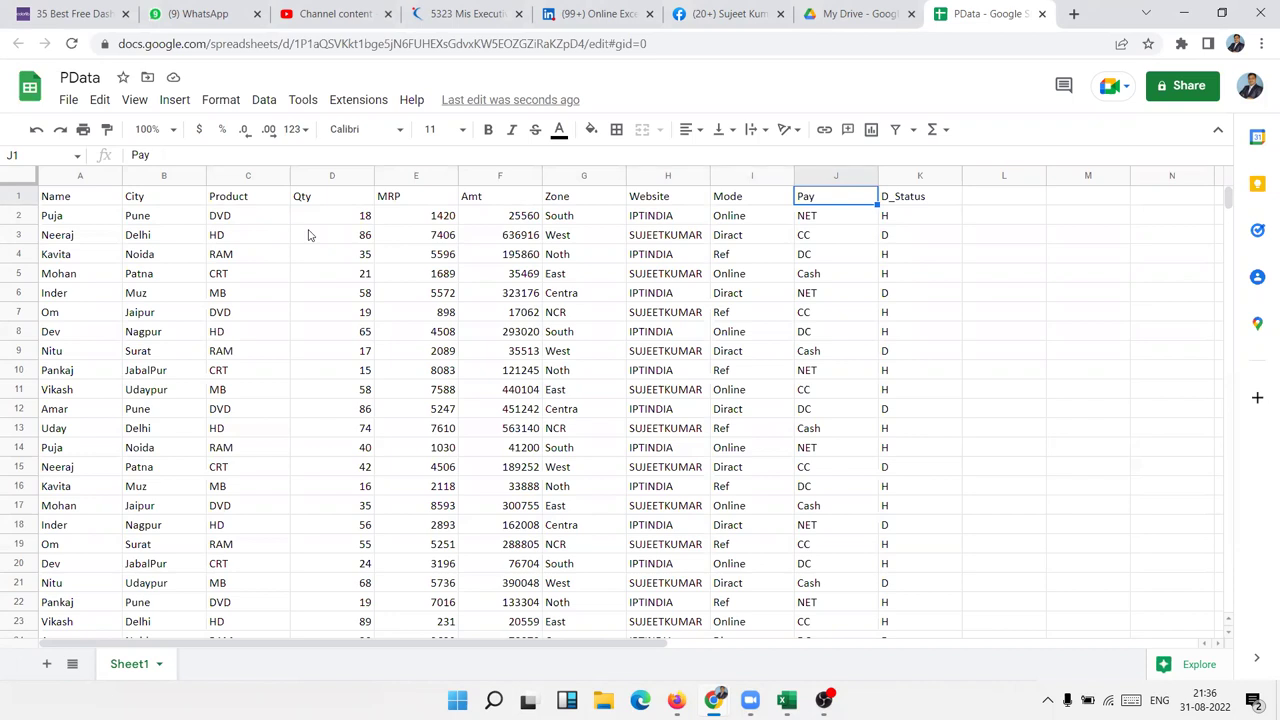
pyautogui.press('Right')
# - Confirm the data ends at row 288 and select the whole table A1:K288
pyautogui.press('Down')
pyautogui.press('Down')
pyautogui.press('Down')
pyautogui.press('Down')
pyautogui.hotkey('ctrl', 'Down')
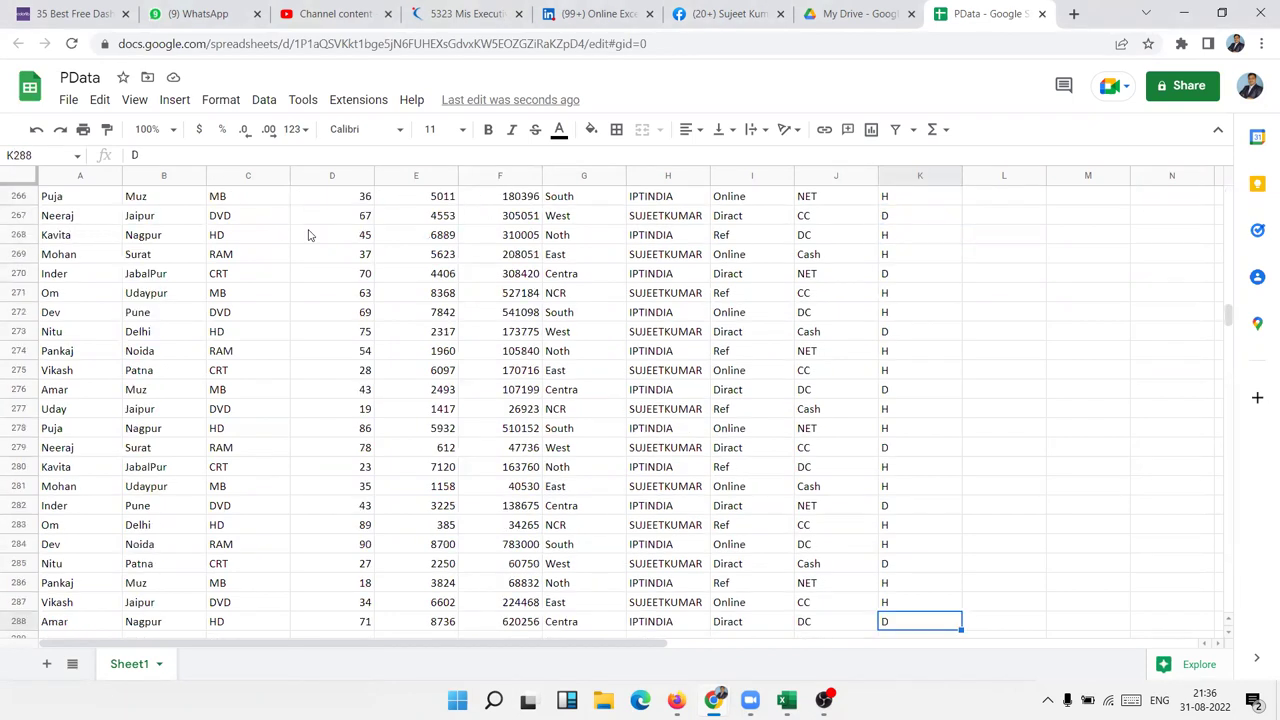
pyautogui.hotkey('ctrl', 'Up')
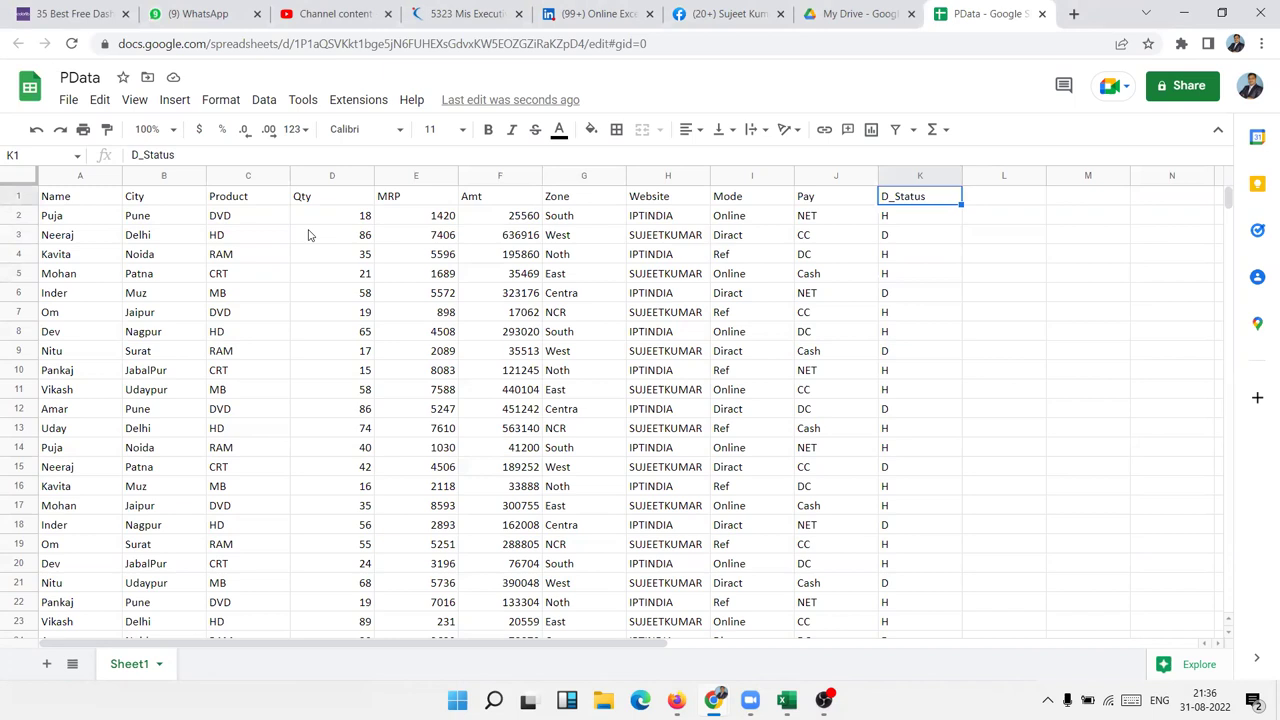
pyautogui.hotkey('ctrl', 'Left')
pyautogui.hotkey('ctrl', 'shift', 'Right')
pyautogui.hotkey('ctrl', 'shift', 'Down')
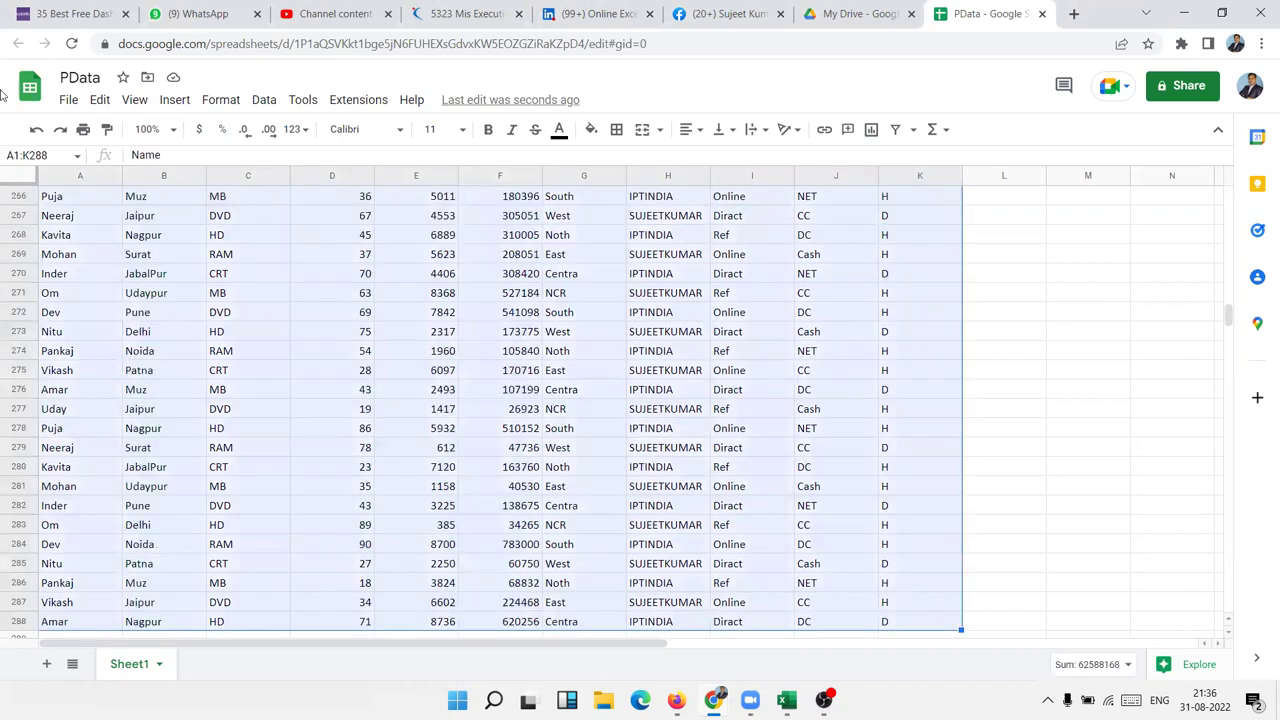
# - Insert a pivot table from Sheet1!A1:K288 on a new sheet, Pivot Table 1
pyautogui.click(175, 100)
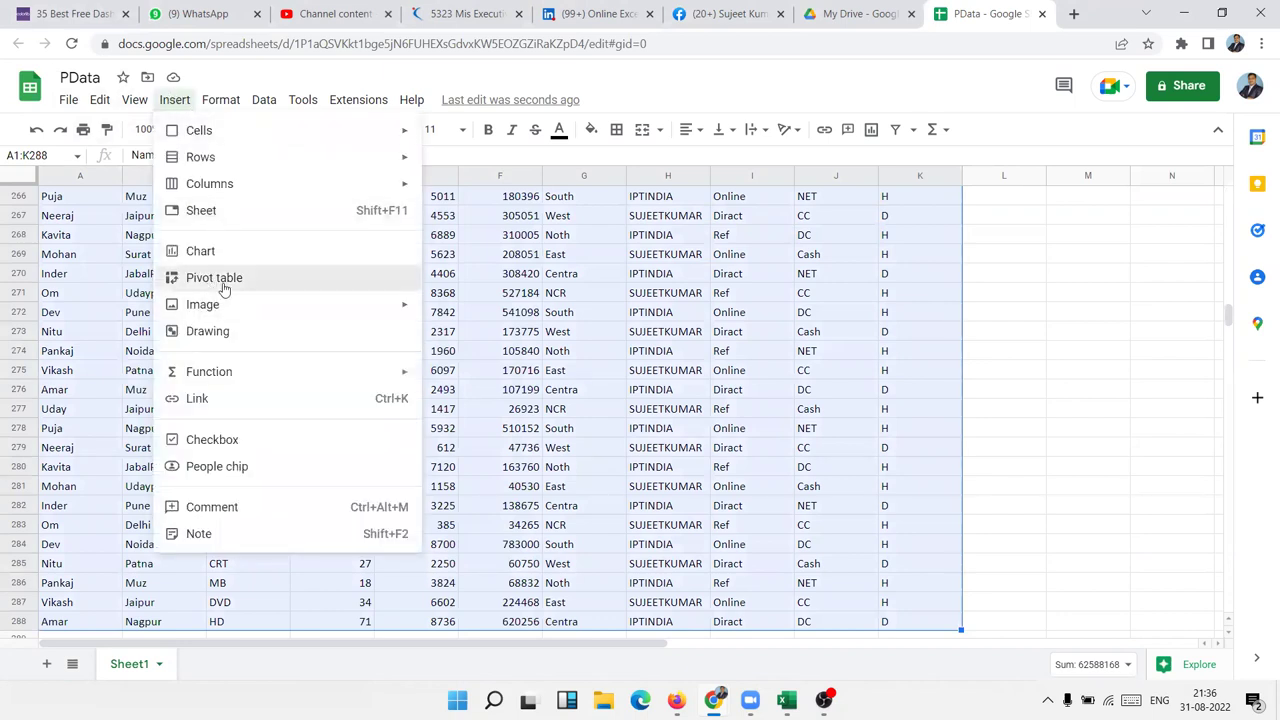
pyautogui.click(214, 278)
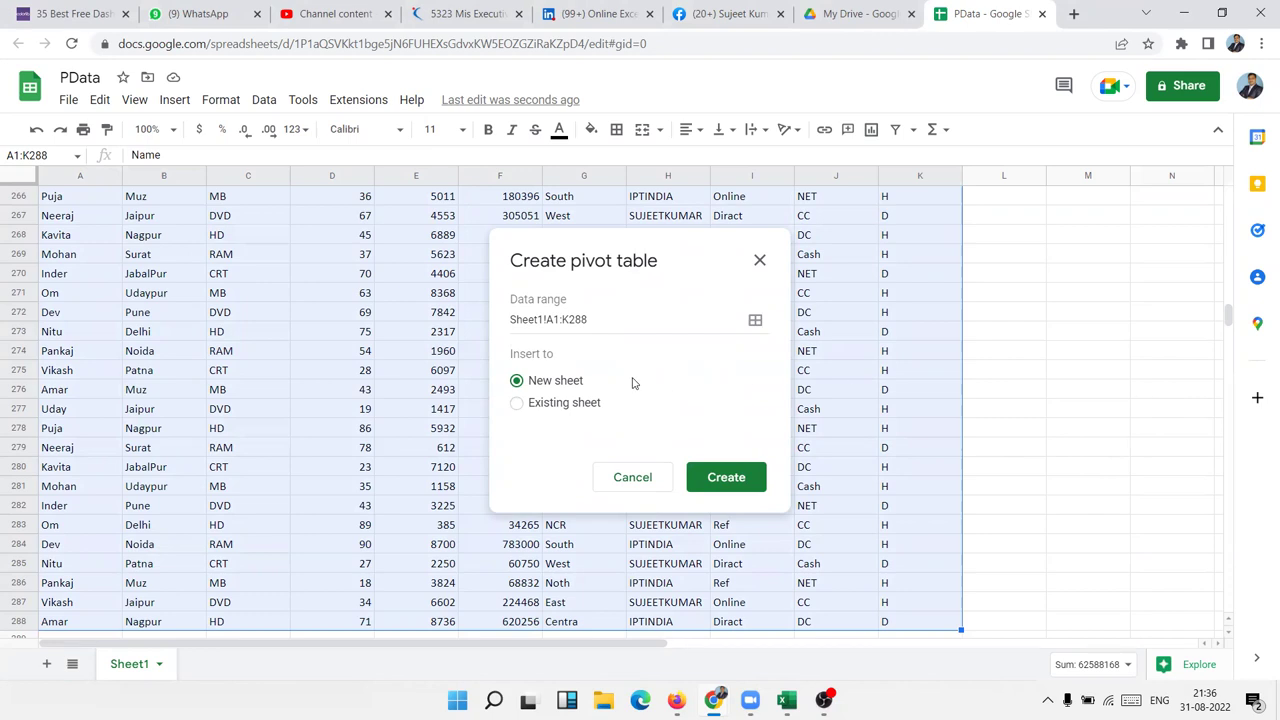
pyautogui.click(726, 477)
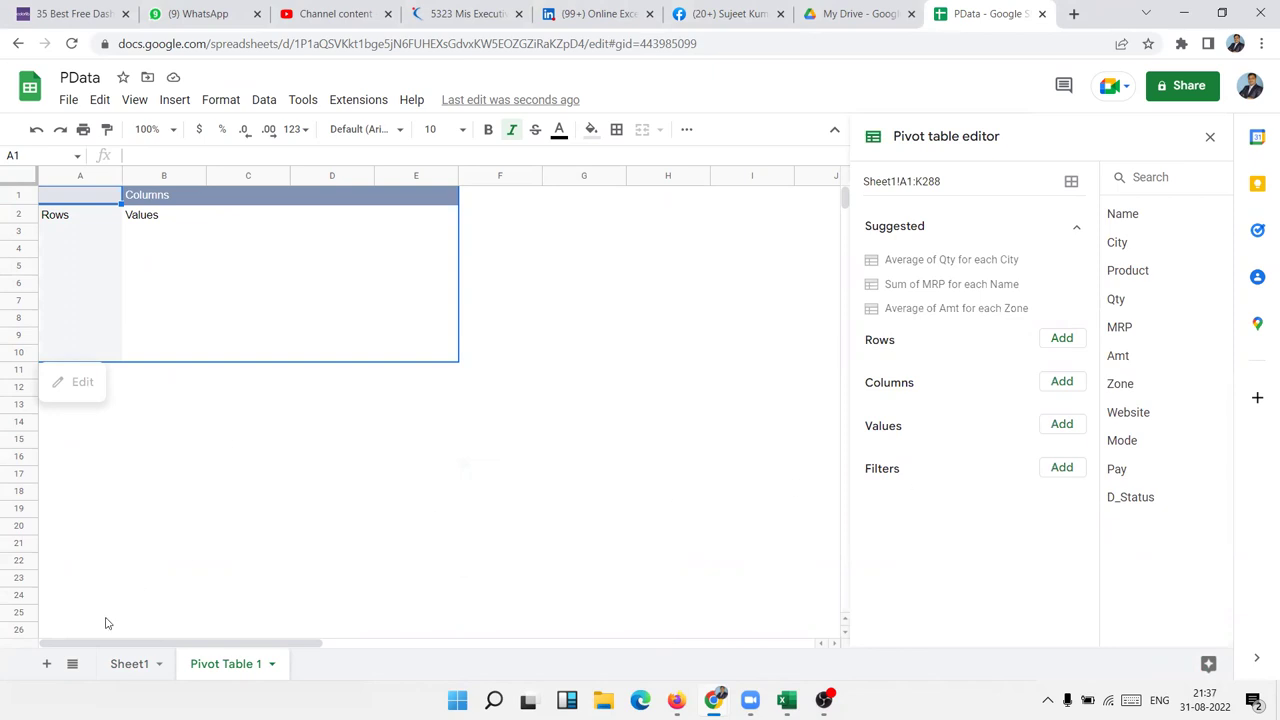
# - Clear the range selection on Sheet1 and return to Pivot Table 1
pyautogui.click(112, 664)
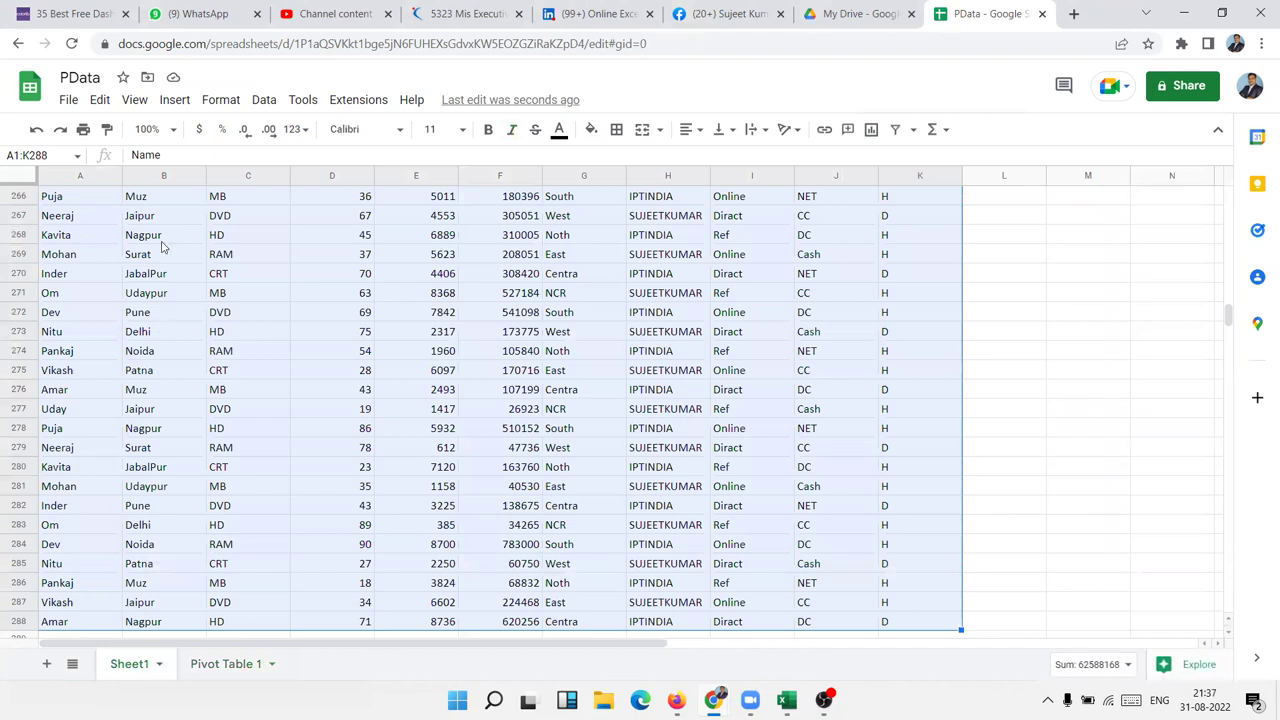
pyautogui.scroll(10, 148, 234)
pyautogui.click(337, 258)
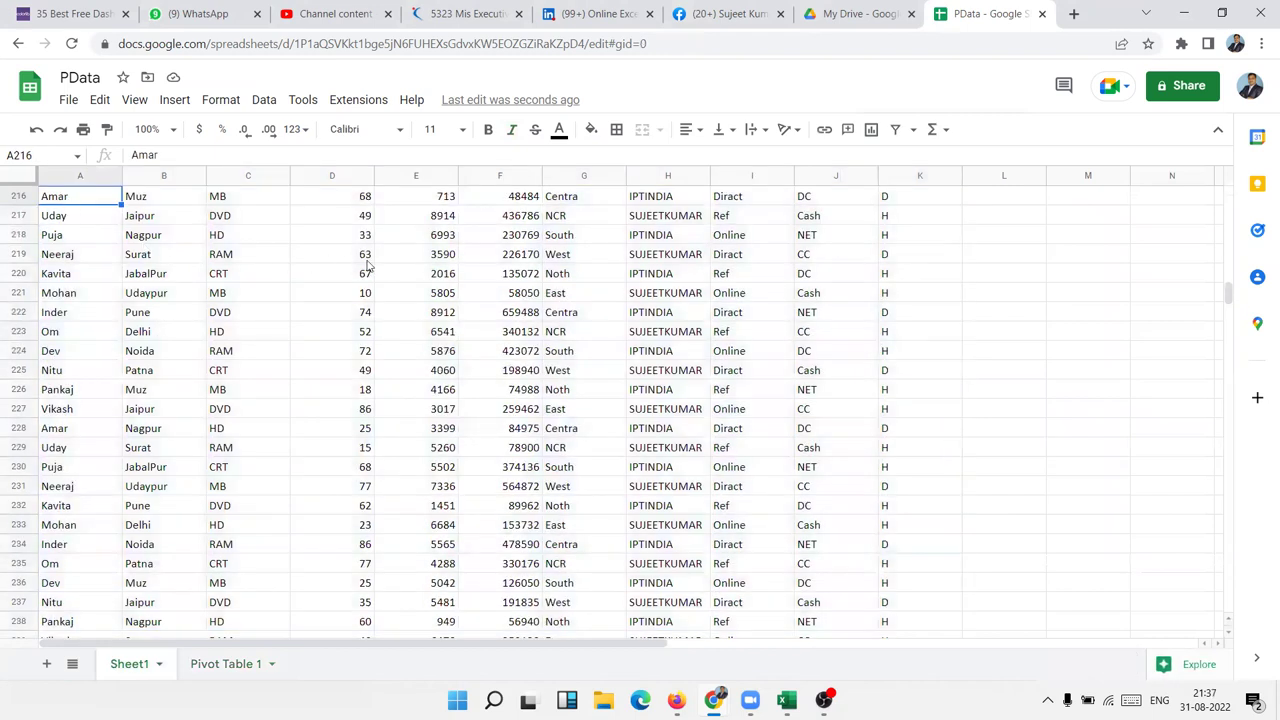
pyautogui.click(212, 675)
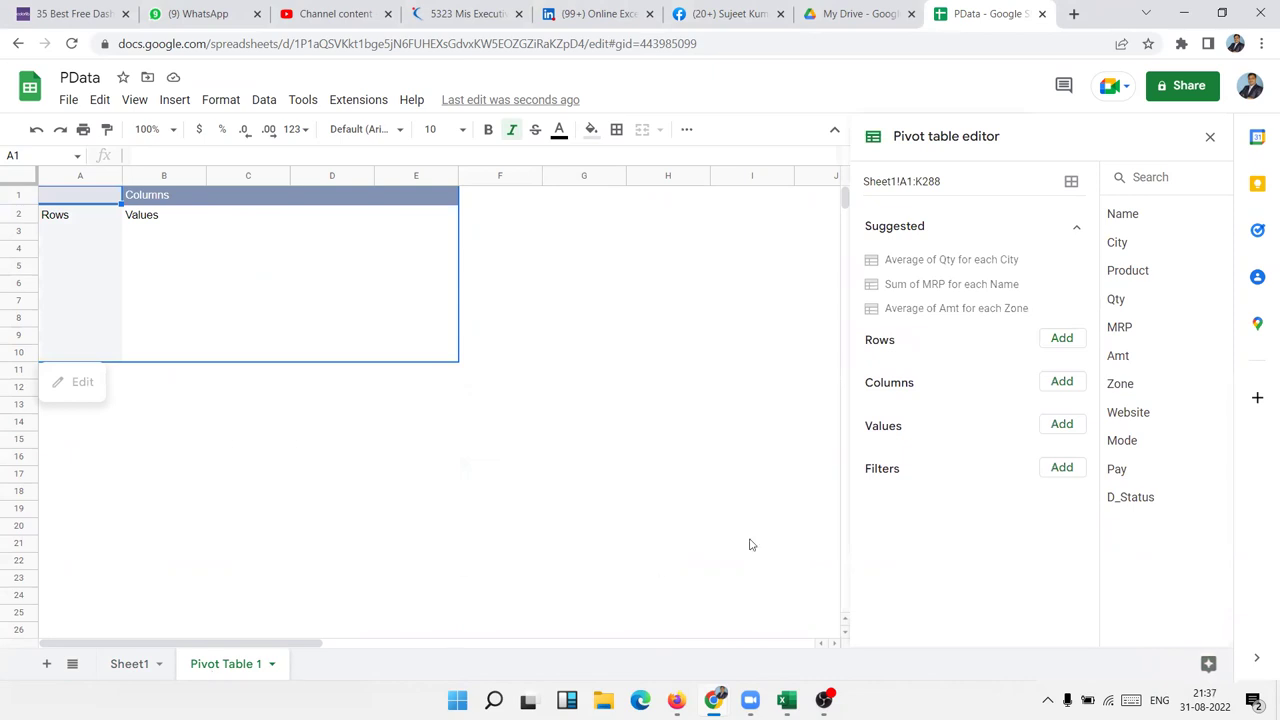
# - Add Name as pivot rows and SUM of Qty as values, totalling 13398
pyautogui.click(1071, 342)
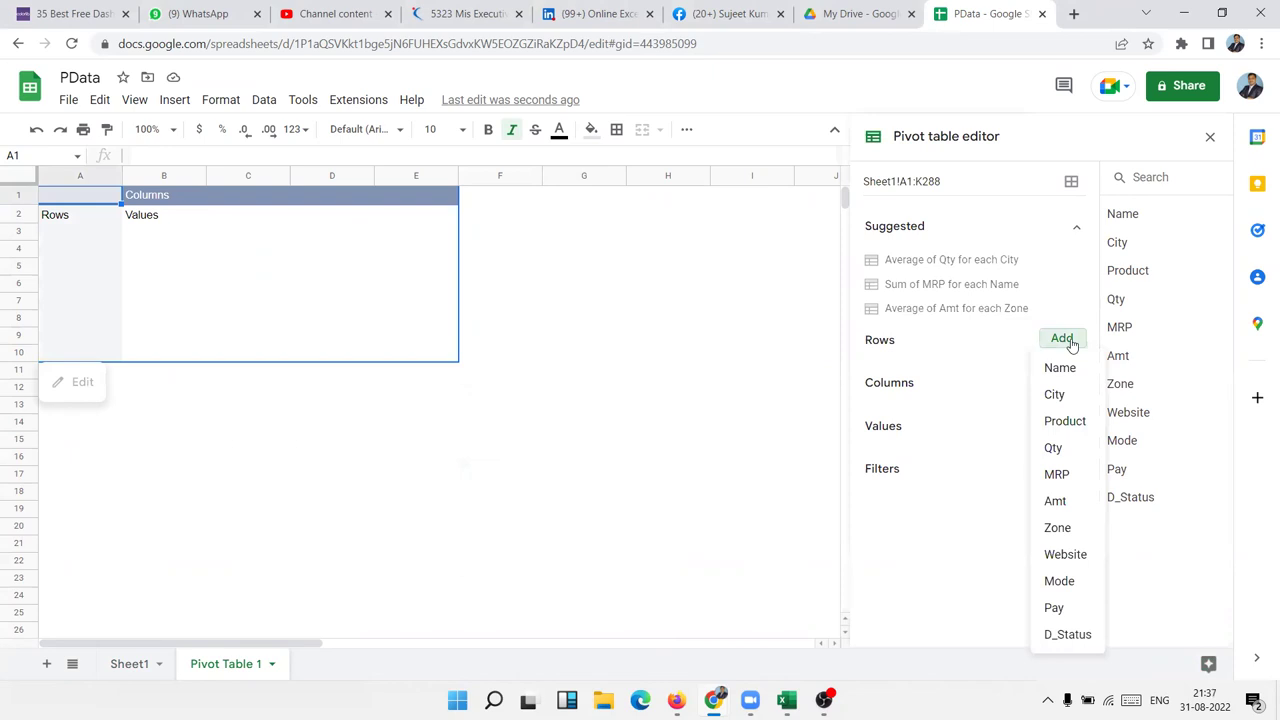
pyautogui.click(1069, 363)
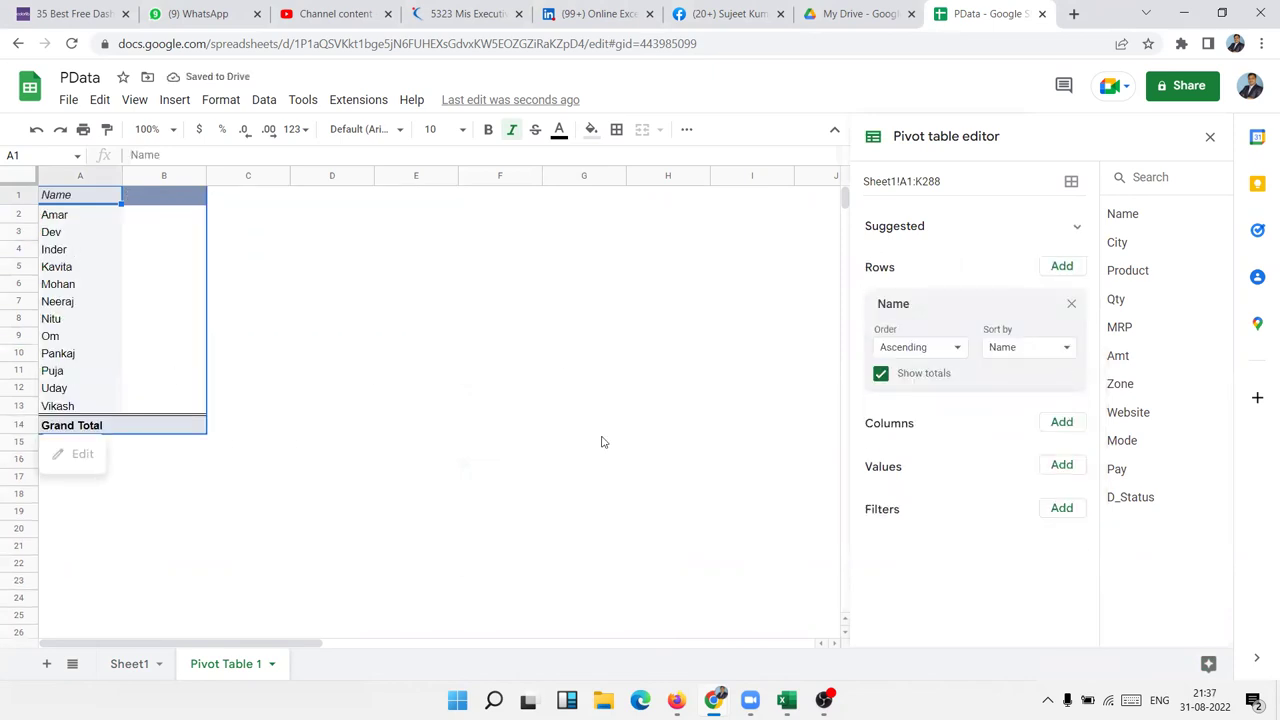
pyautogui.click(1064, 467)
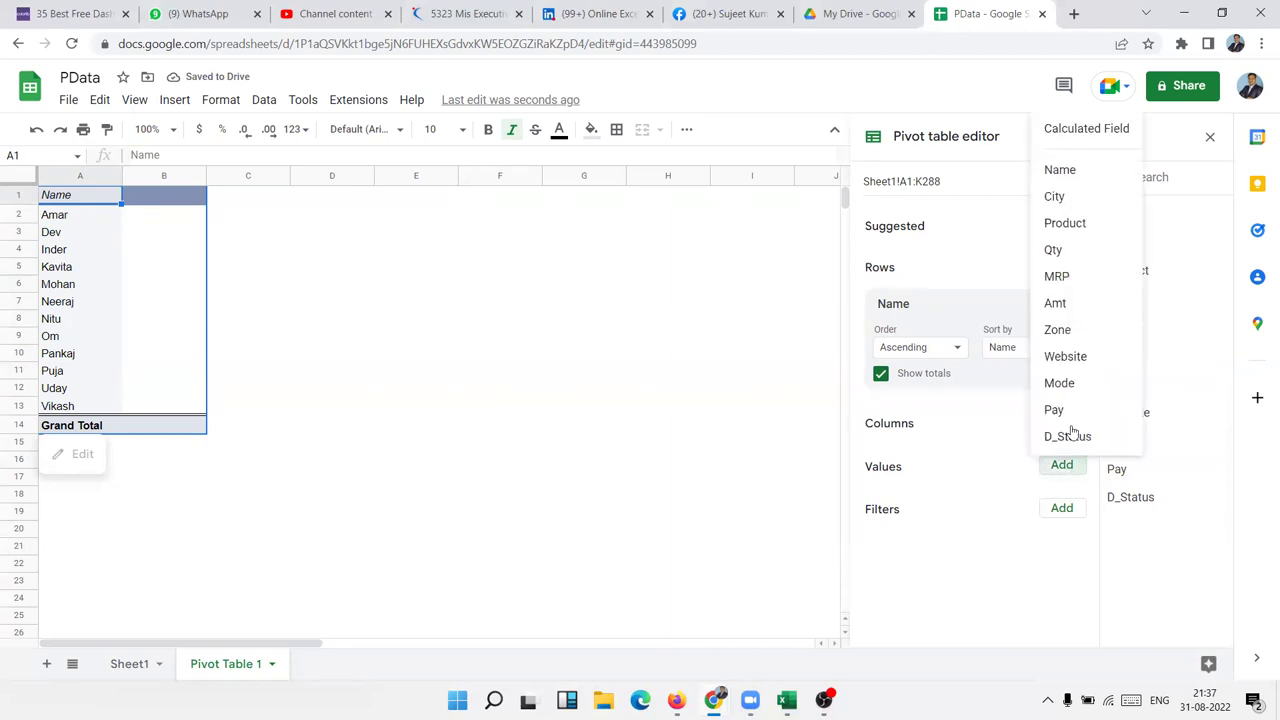
pyautogui.click(1072, 251)
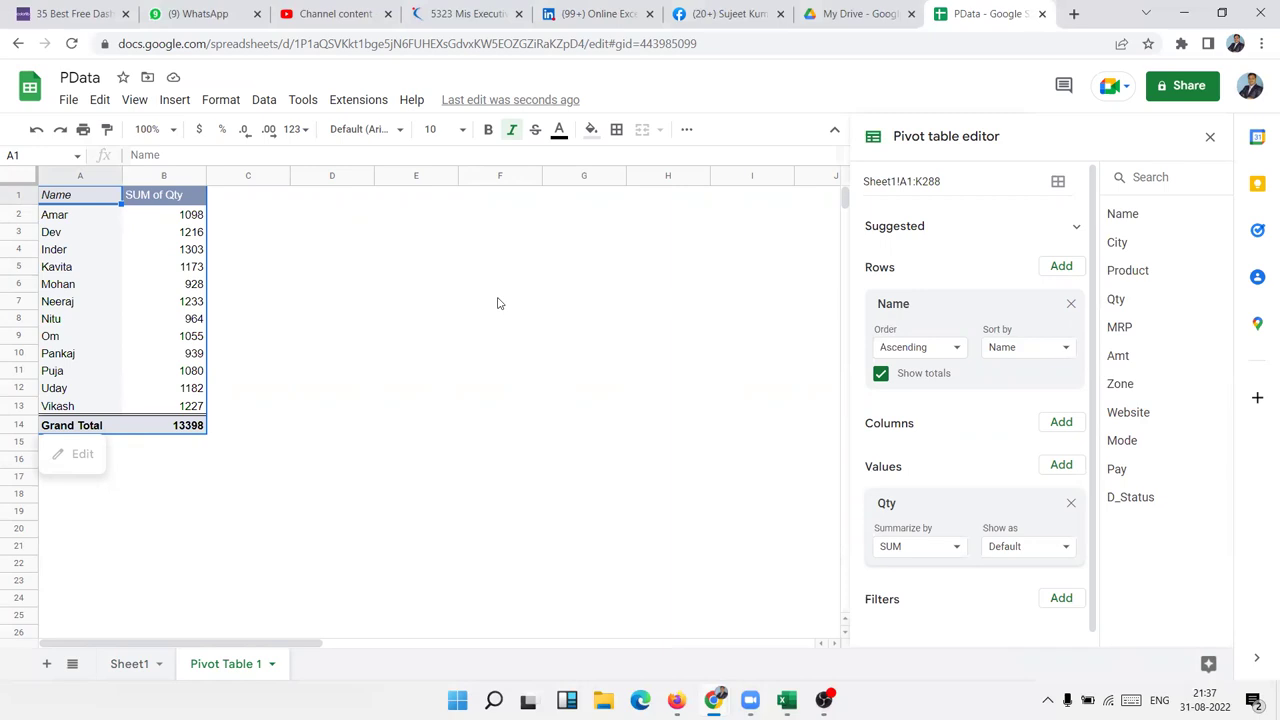
pyautogui.click(1072, 274)
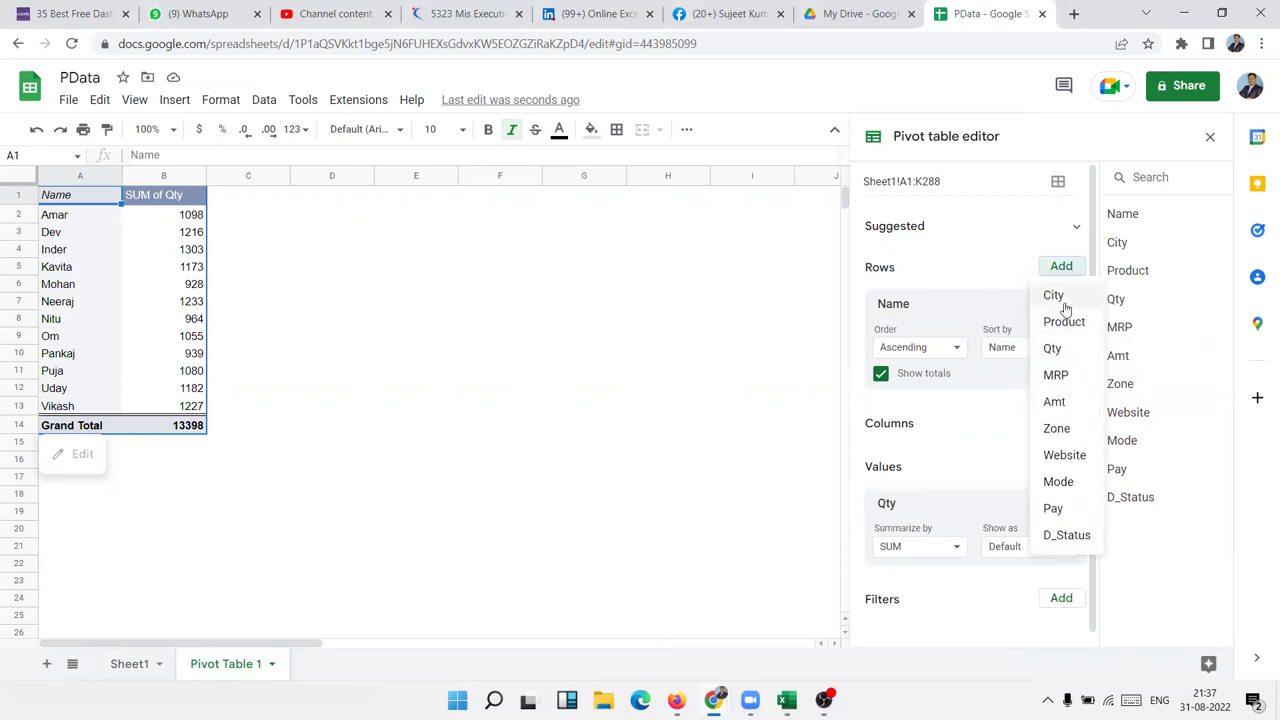
pyautogui.click(1055, 296)
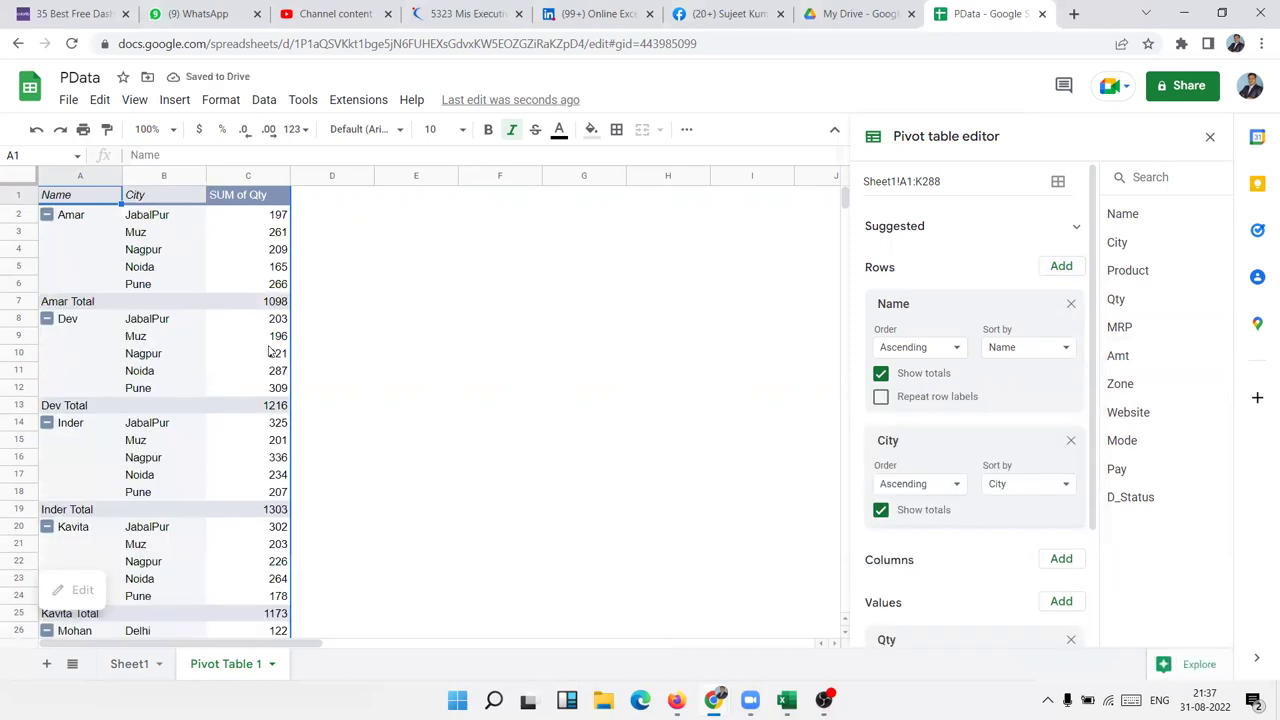
pyautogui.click(157, 238)
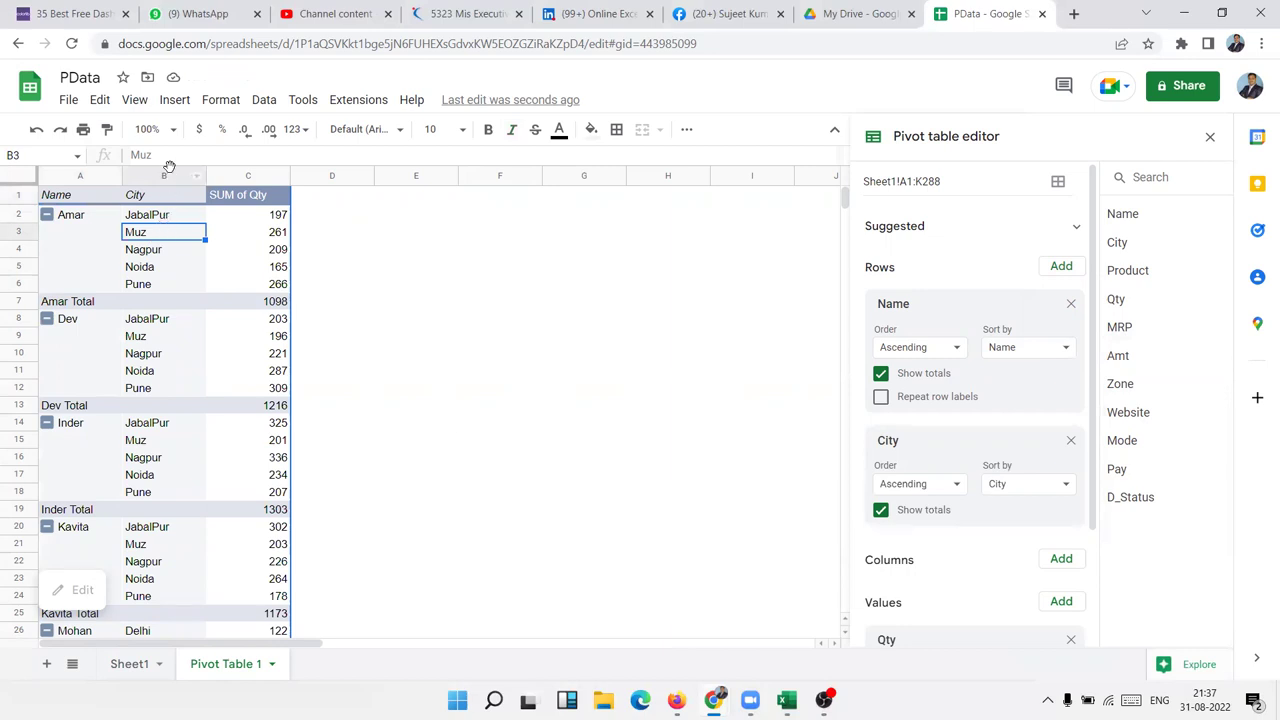
pyautogui.click(168, 172)
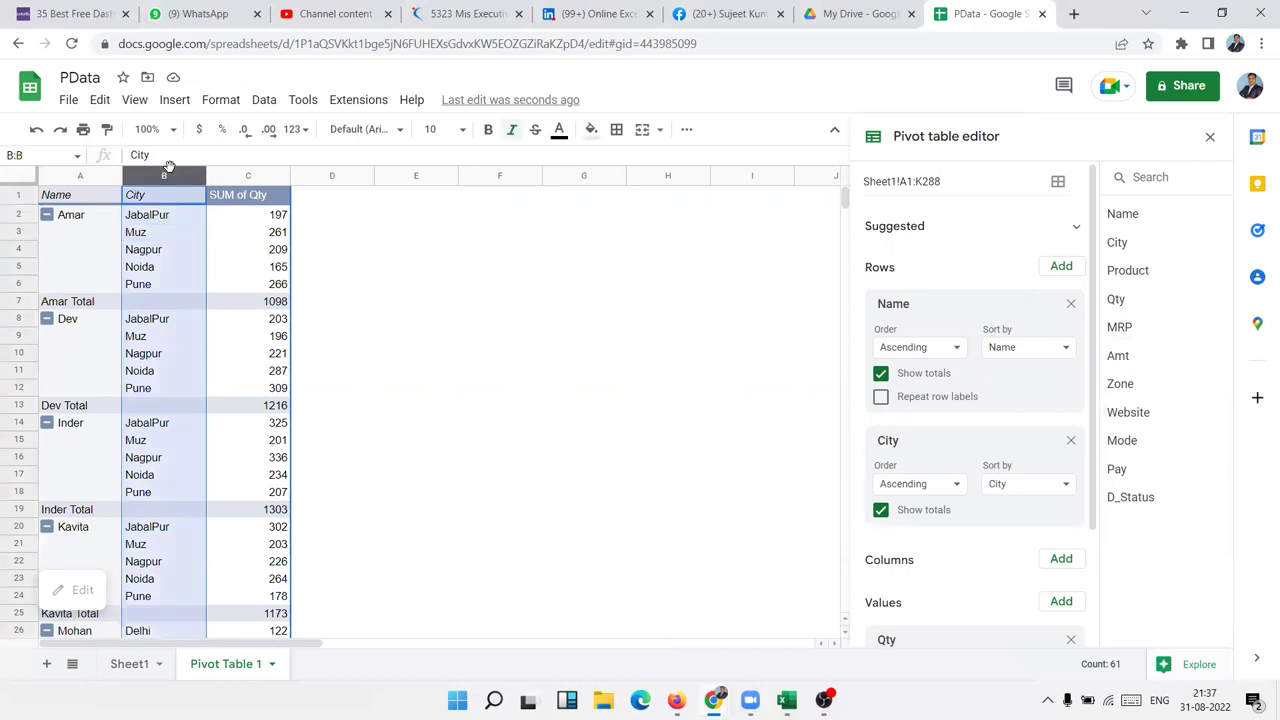
pyautogui.click(88, 174)
pyautogui.click(87, 218)
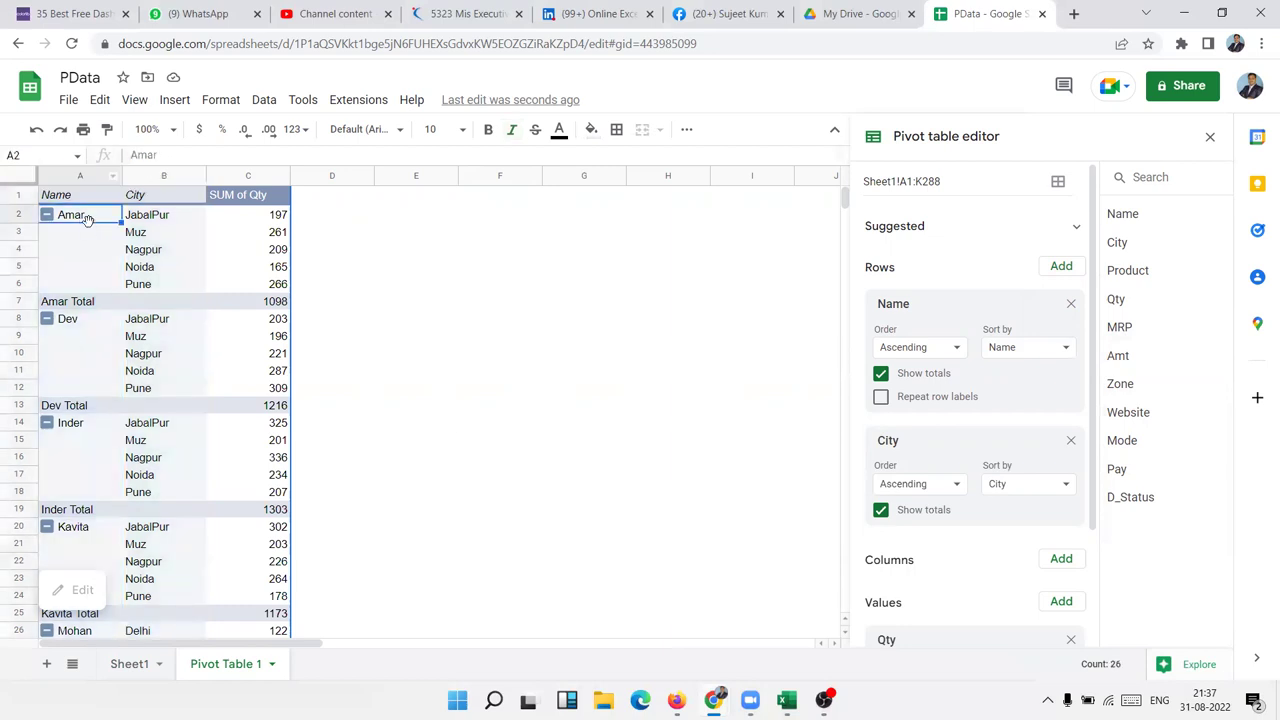
pyautogui.click(100, 250)
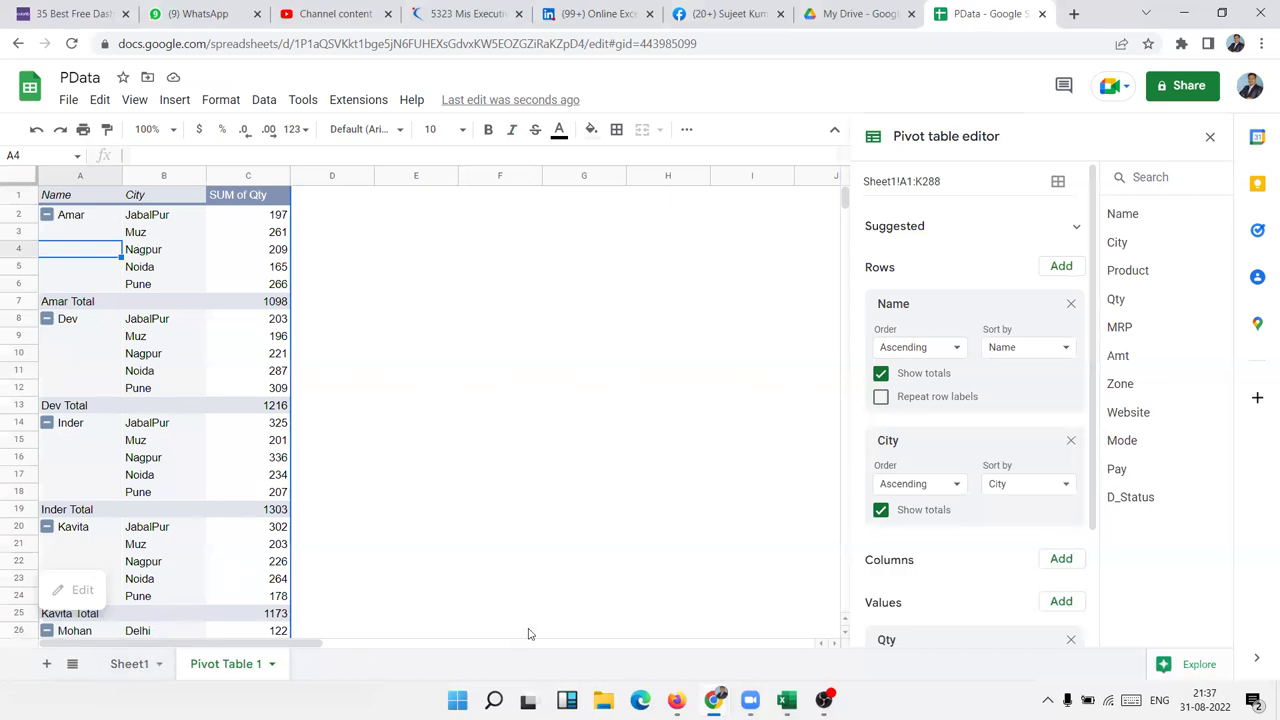
pyautogui.moveTo(786, 700)
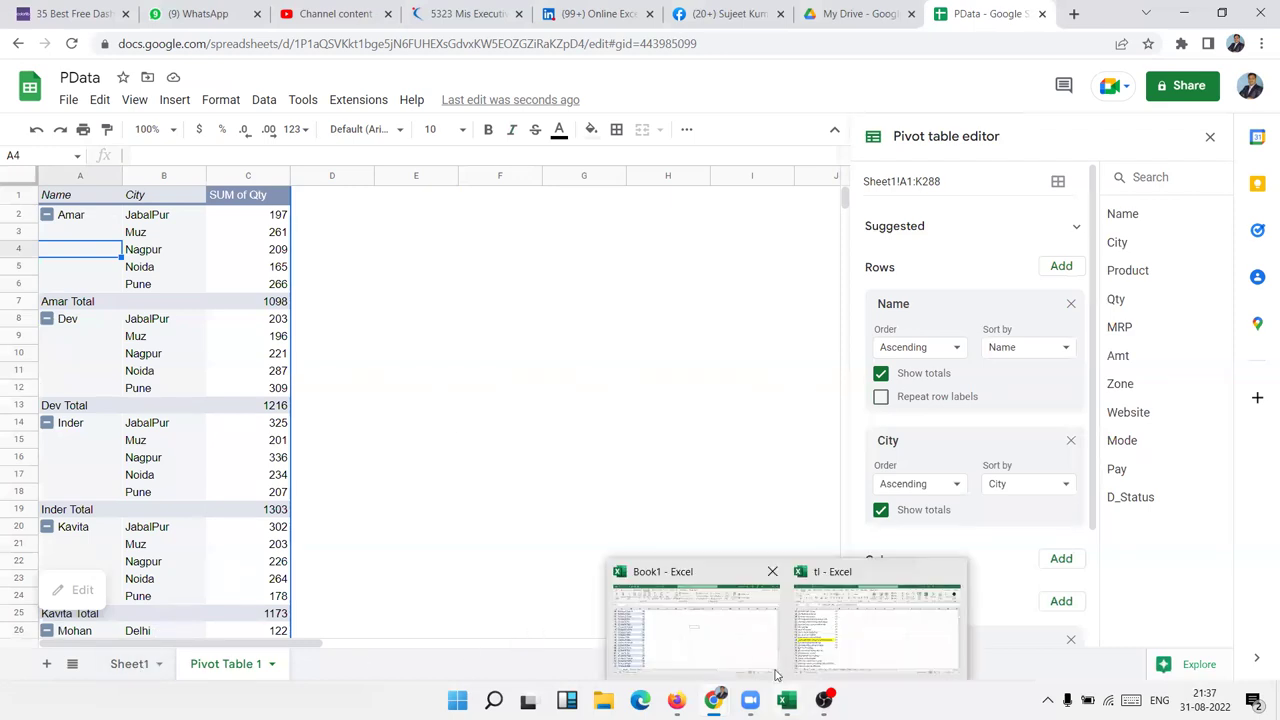
# - In Excel's Book1, open Loop_Project-1 from the recent workbooks list
pyautogui.click(733, 643)
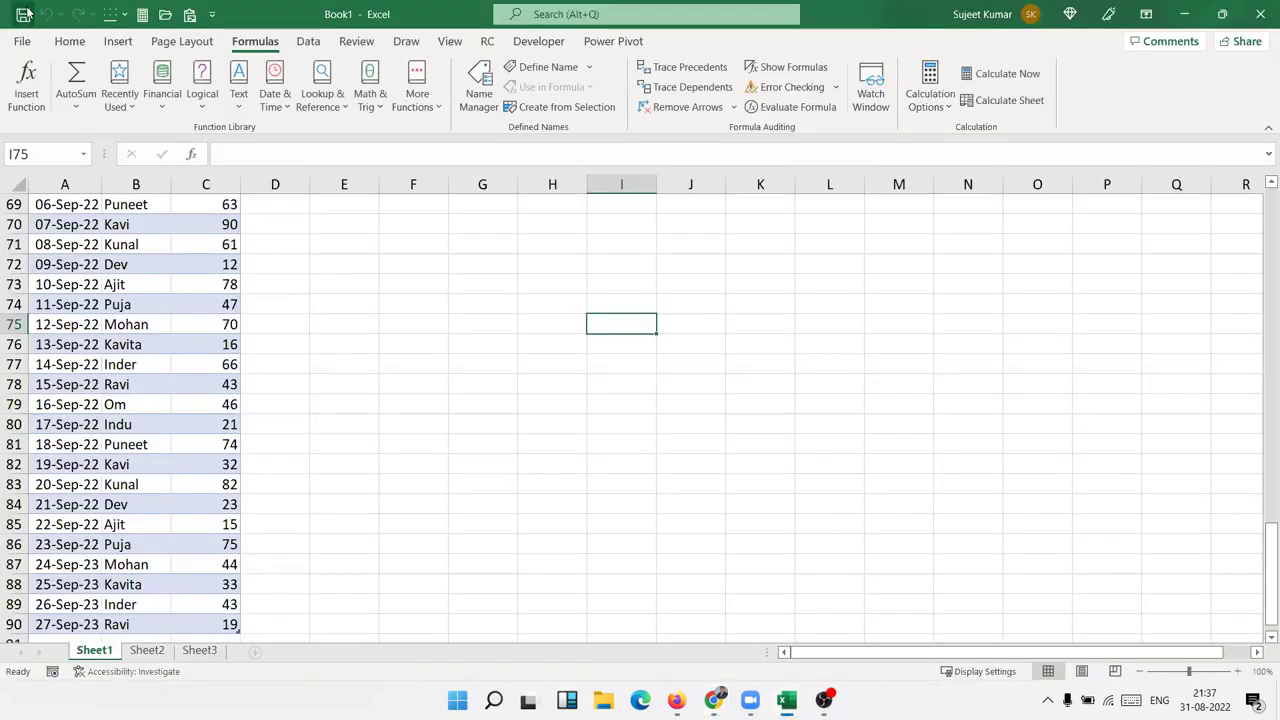
pyautogui.click(21, 41)
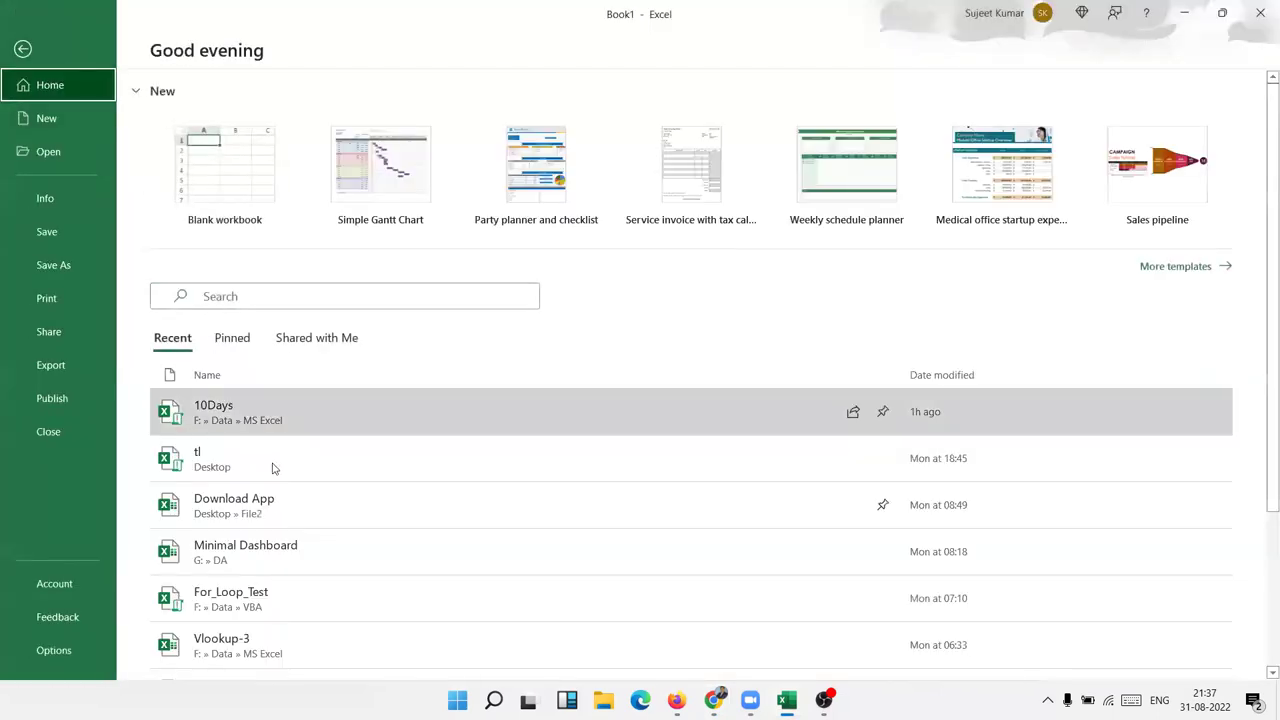
pyautogui.scroll(-3, 313, 589)
pyautogui.scroll(-2, 308, 592)
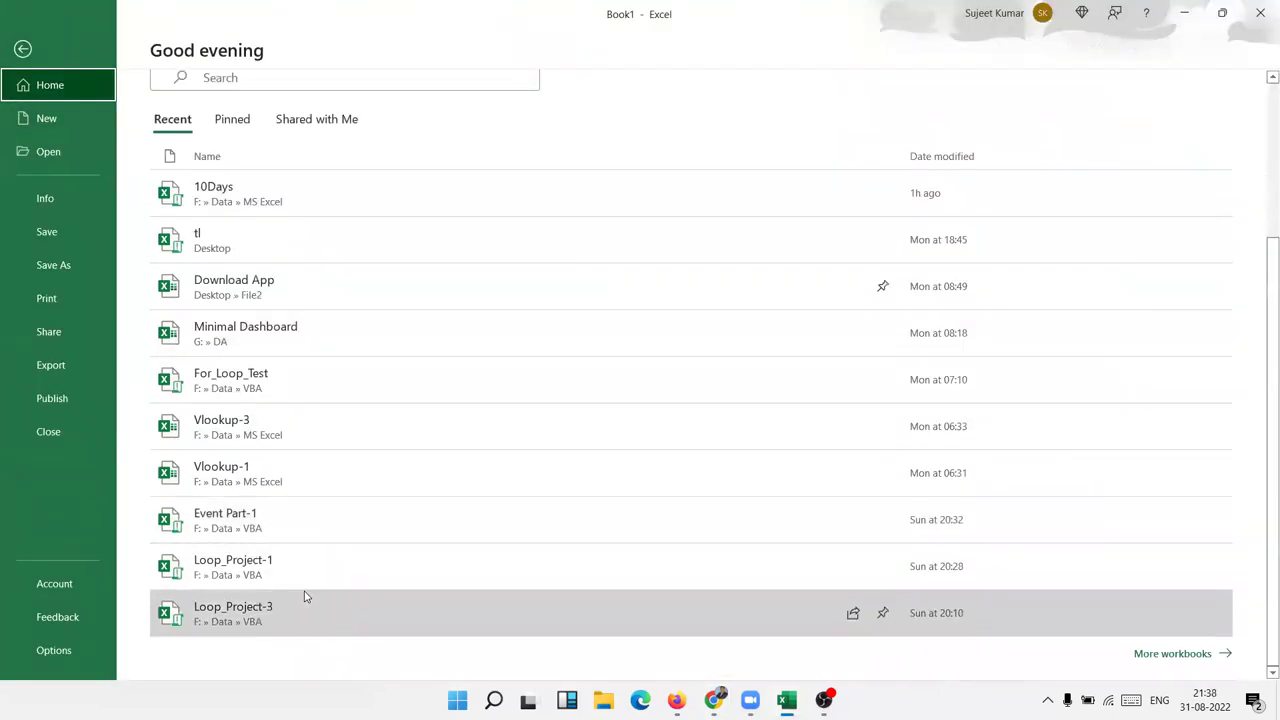
pyautogui.click(197, 562)
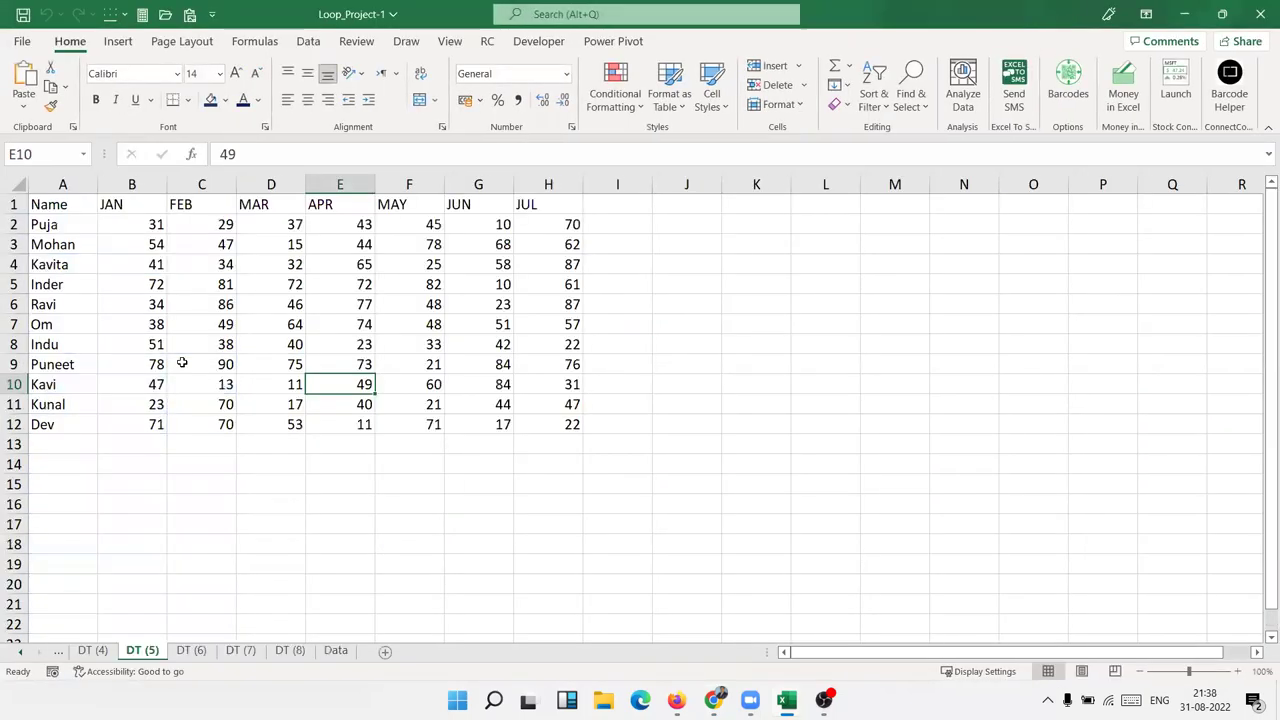
# - Browse the Loop_Project-1 sheets, including DT and Data
pyautogui.click(22, 652)
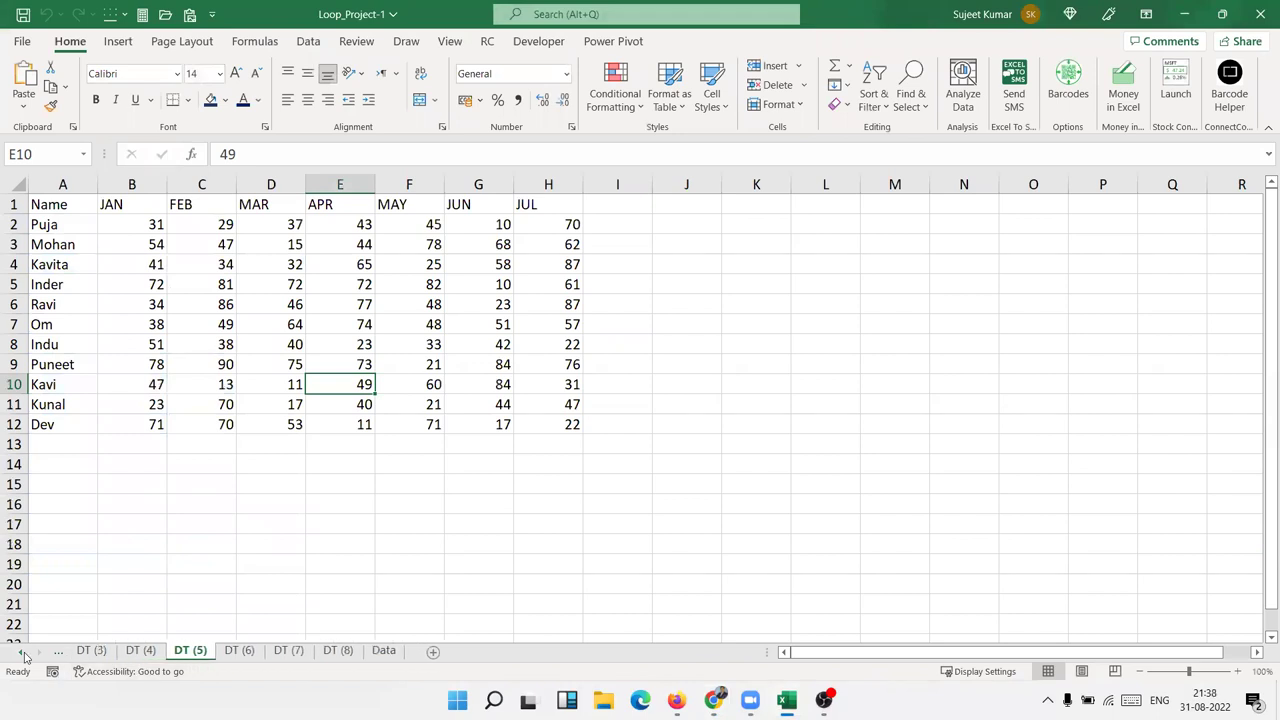
pyautogui.click(22, 652)
pyautogui.click(22, 652)
pyautogui.click(84, 651)
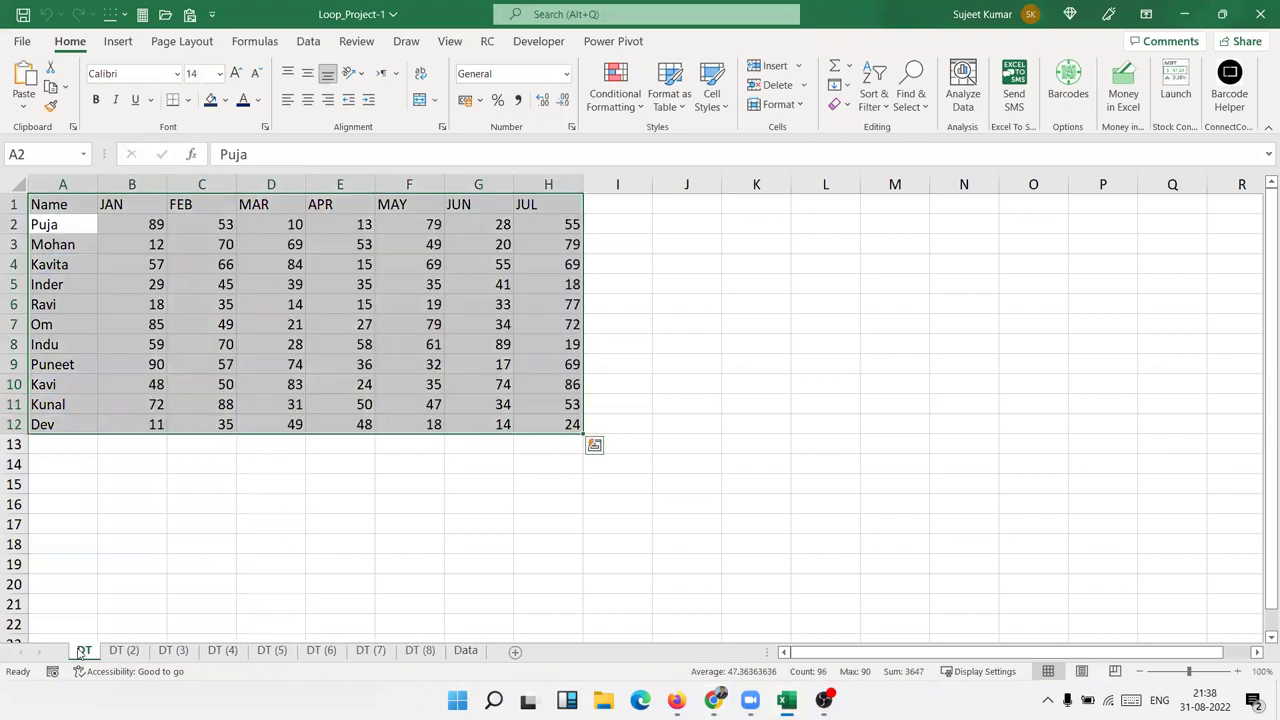
pyautogui.click(466, 651)
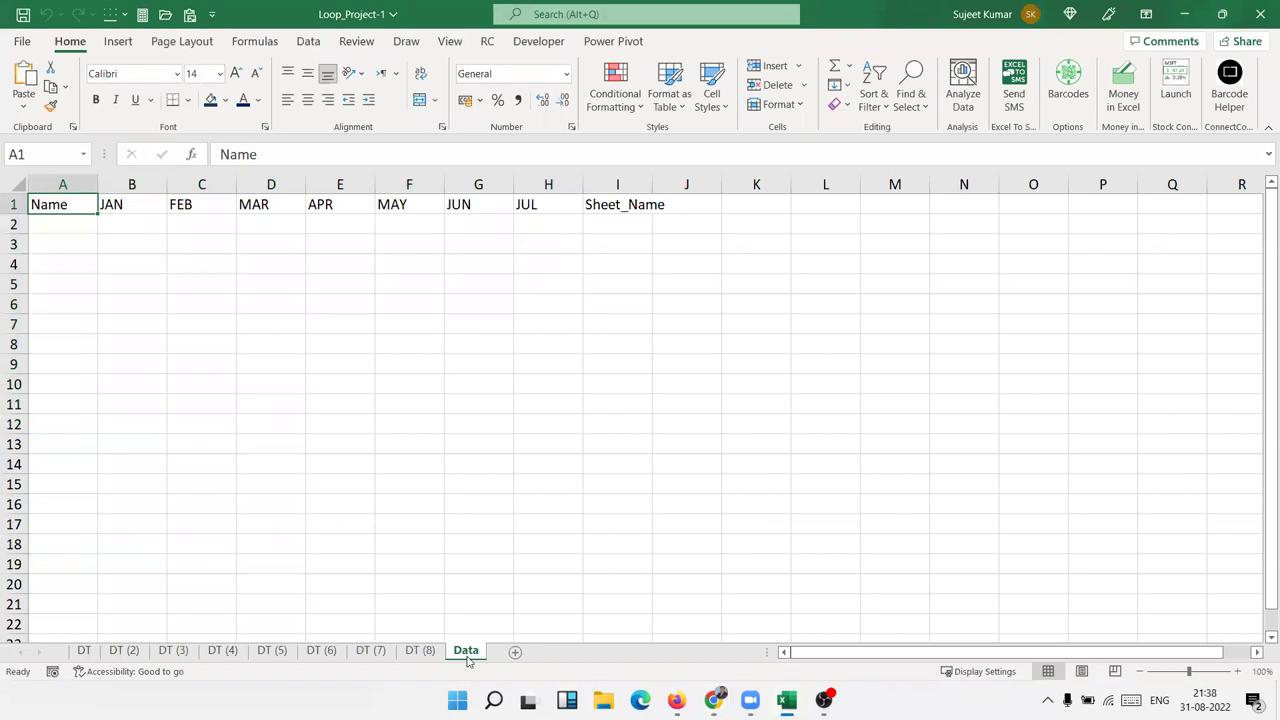
# - Close Loop_Project-1 and open Vlookup-1 from the recent workbooks list
pyautogui.click(28, 44)
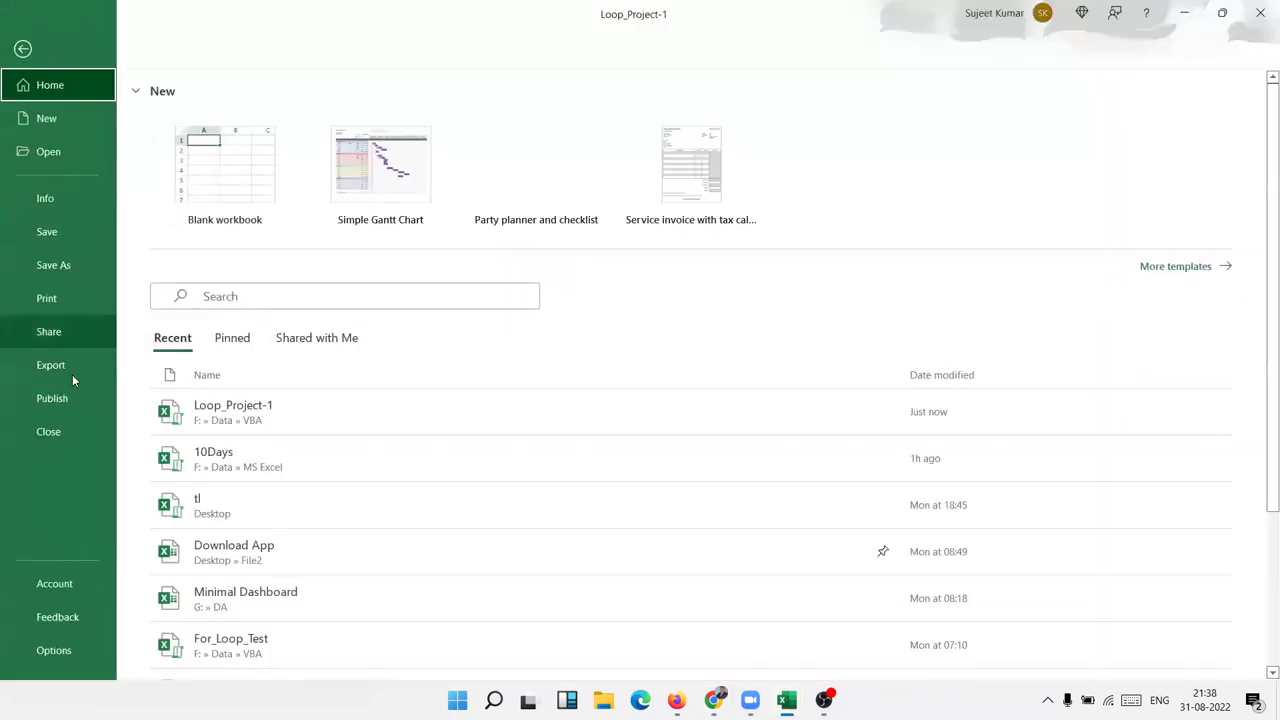
pyautogui.click(64, 431)
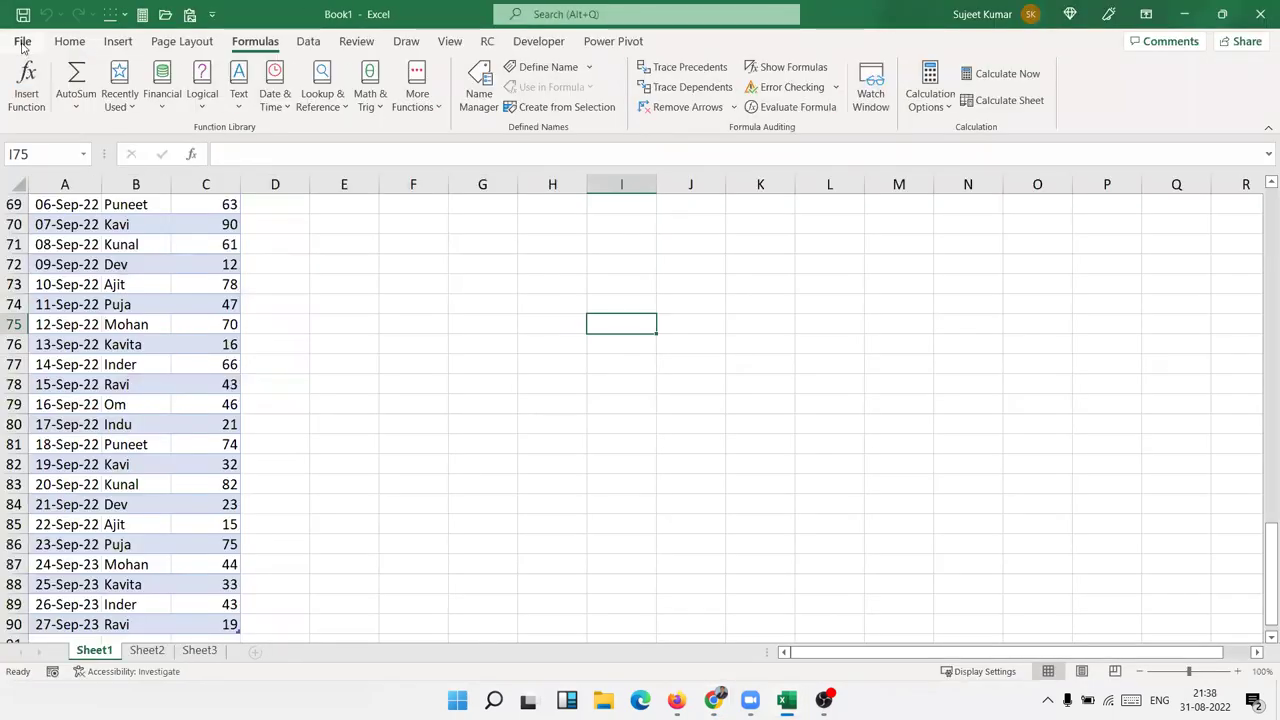
pyautogui.click(22, 44)
pyautogui.scroll(-3, 205, 478)
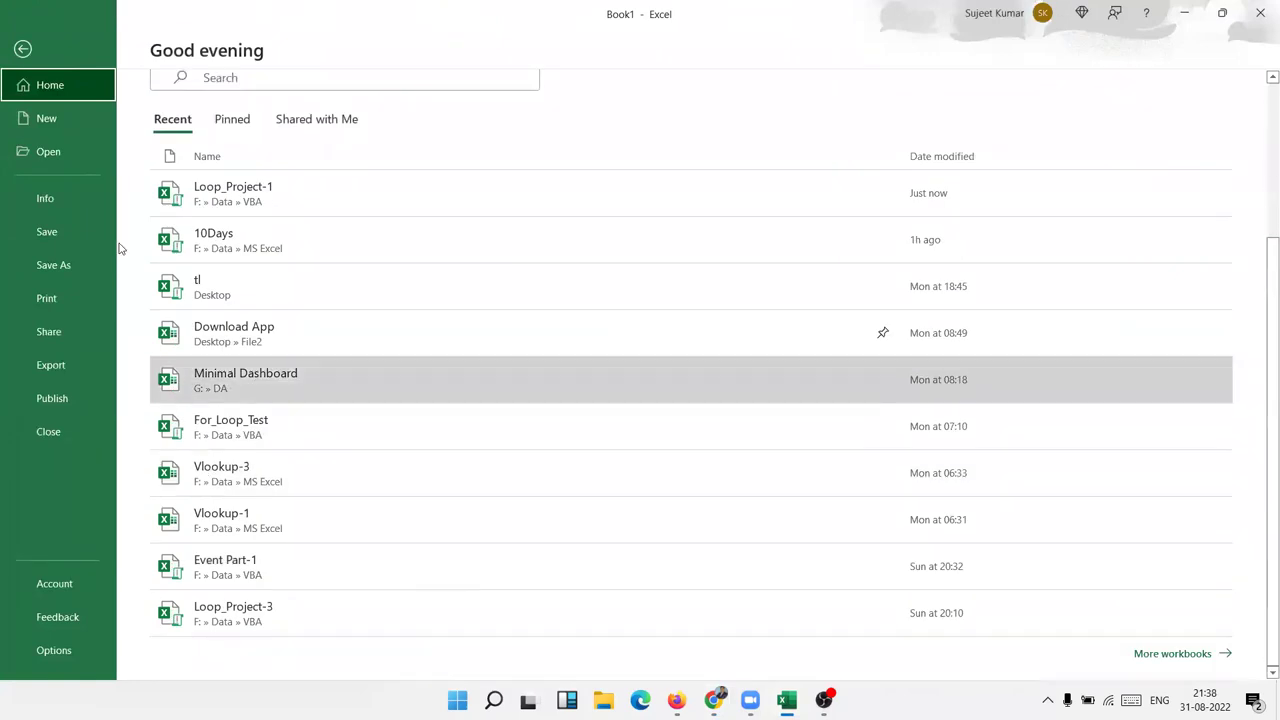
pyautogui.click(240, 520)
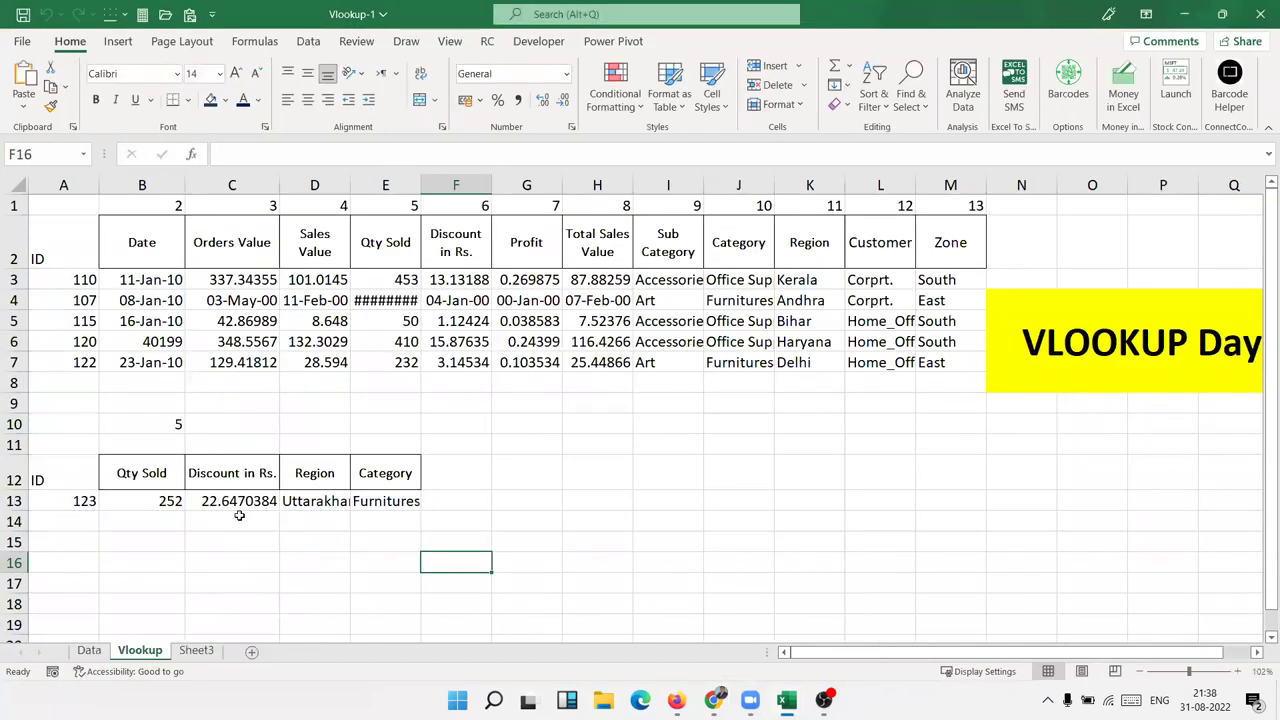
# - Select the Data sheet table A1:M87
pyautogui.click(89, 650)
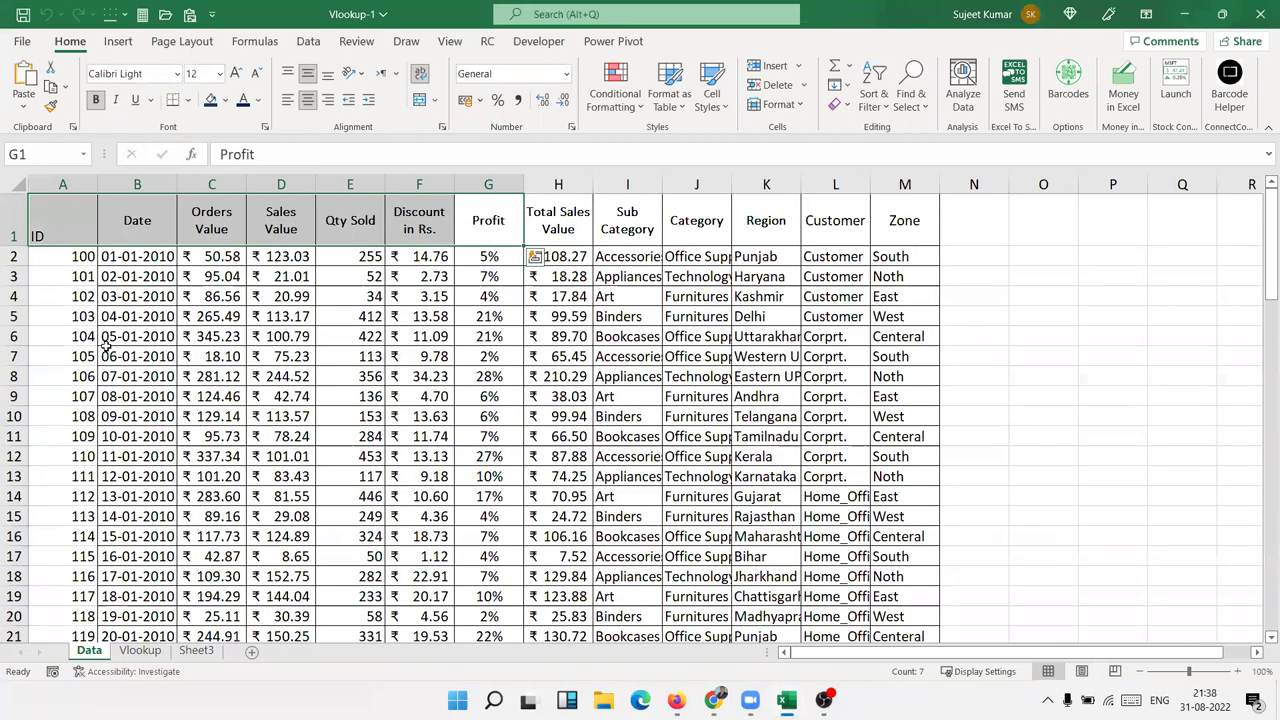
pyautogui.click(112, 292)
pyautogui.press('Up')
pyautogui.press('Up')
pyautogui.hotkey('ctrl', 'Home')
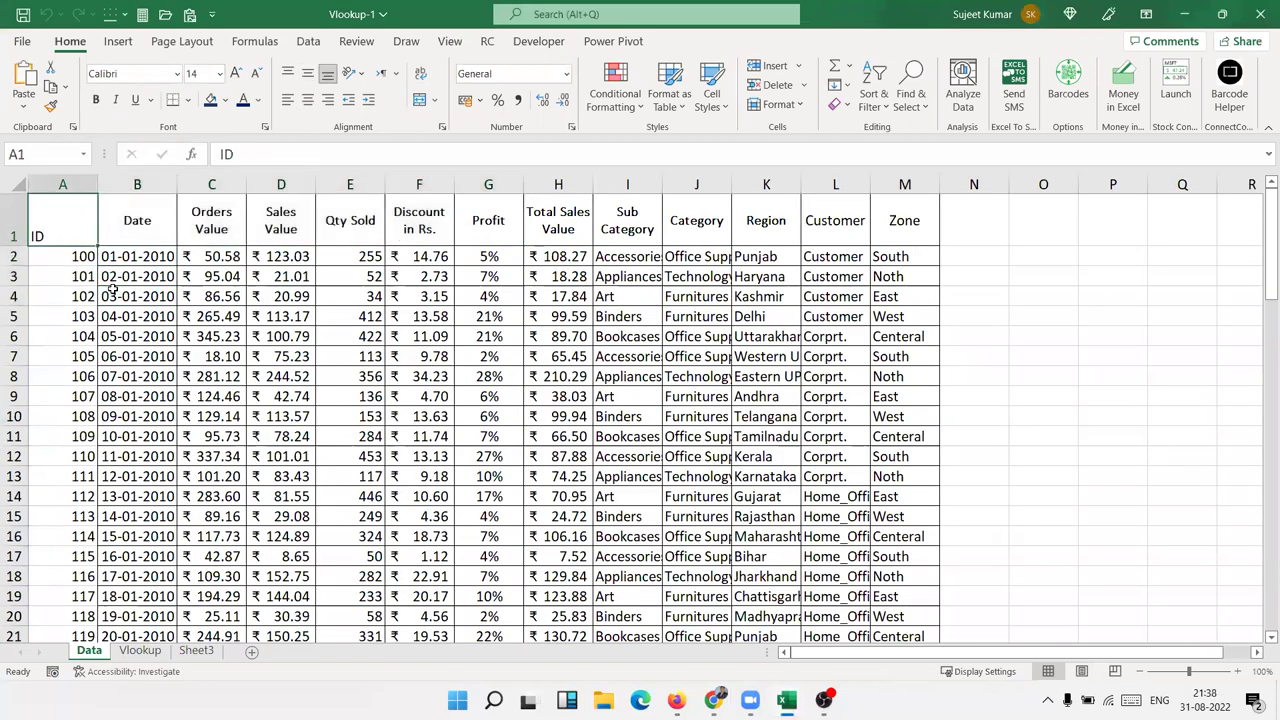
pyautogui.hotkey('ctrl', 'shift', 'Right')
pyautogui.hotkey('ctrl', 'shift', 'Down')
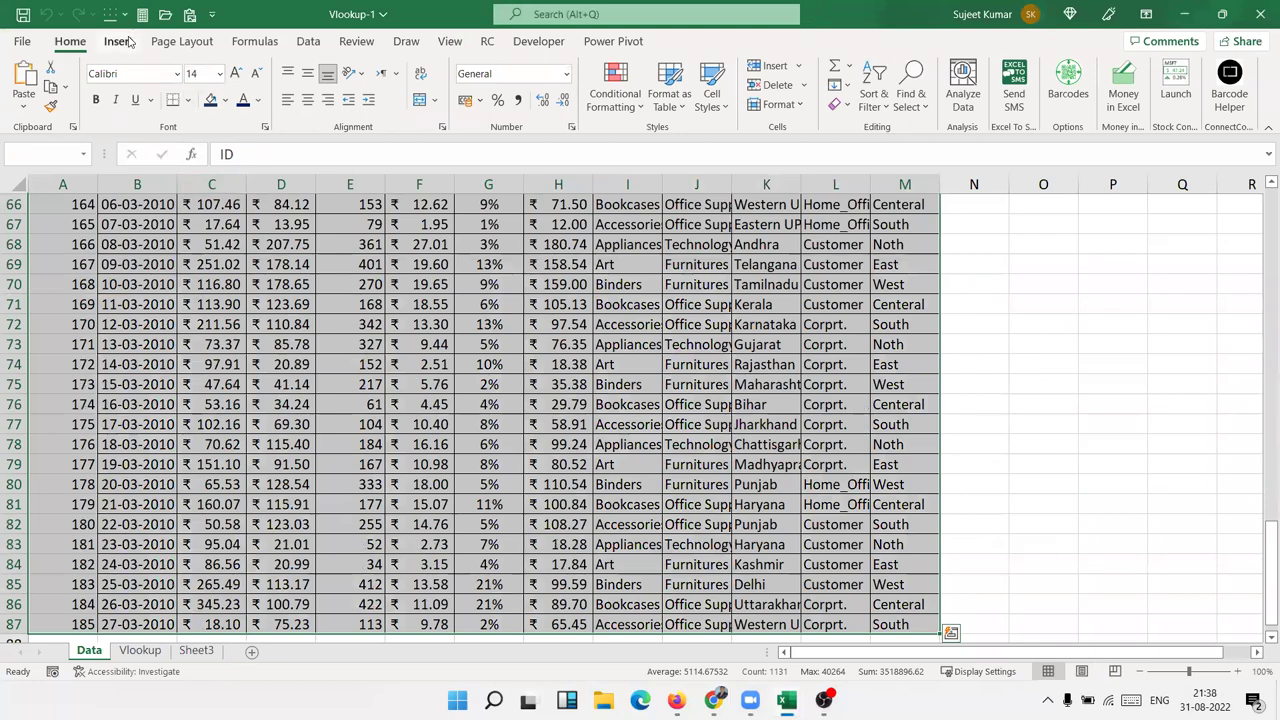
# - Insert a PivotTable from the selection on a new worksheet
pyautogui.click(118, 41)
pyautogui.hotkey('alt', 'n', 'v')
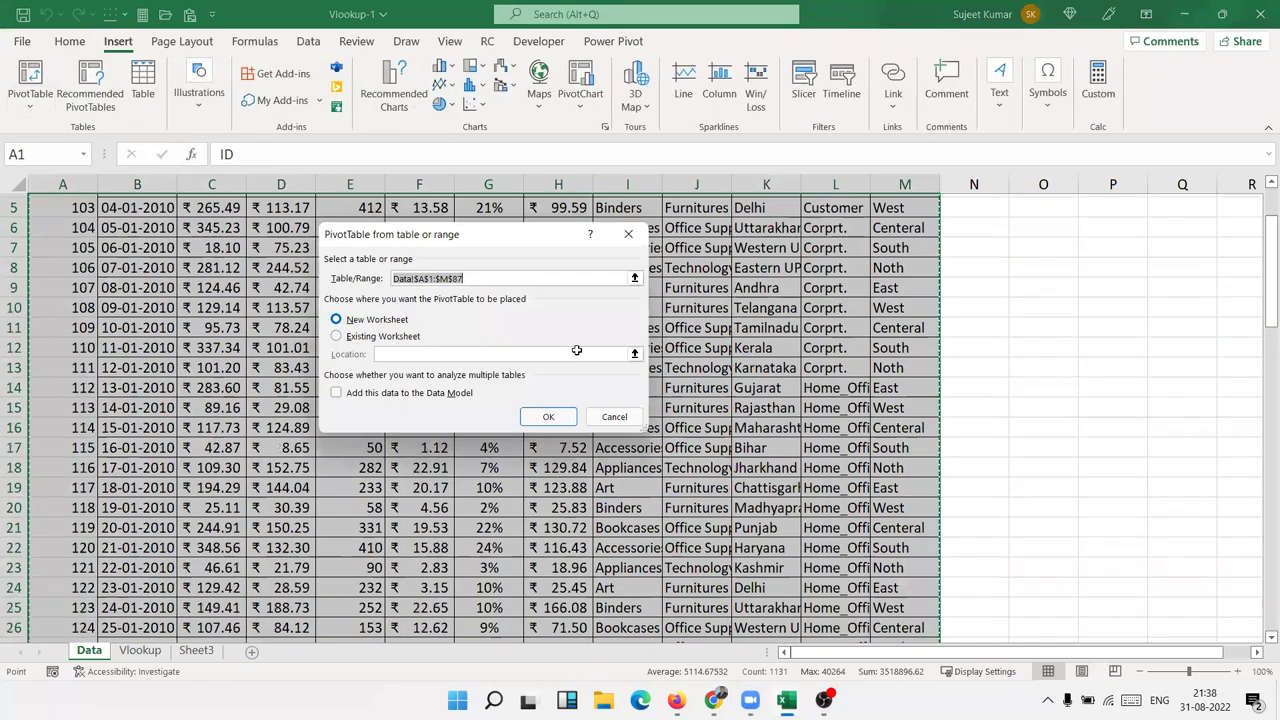
pyautogui.click(549, 417)
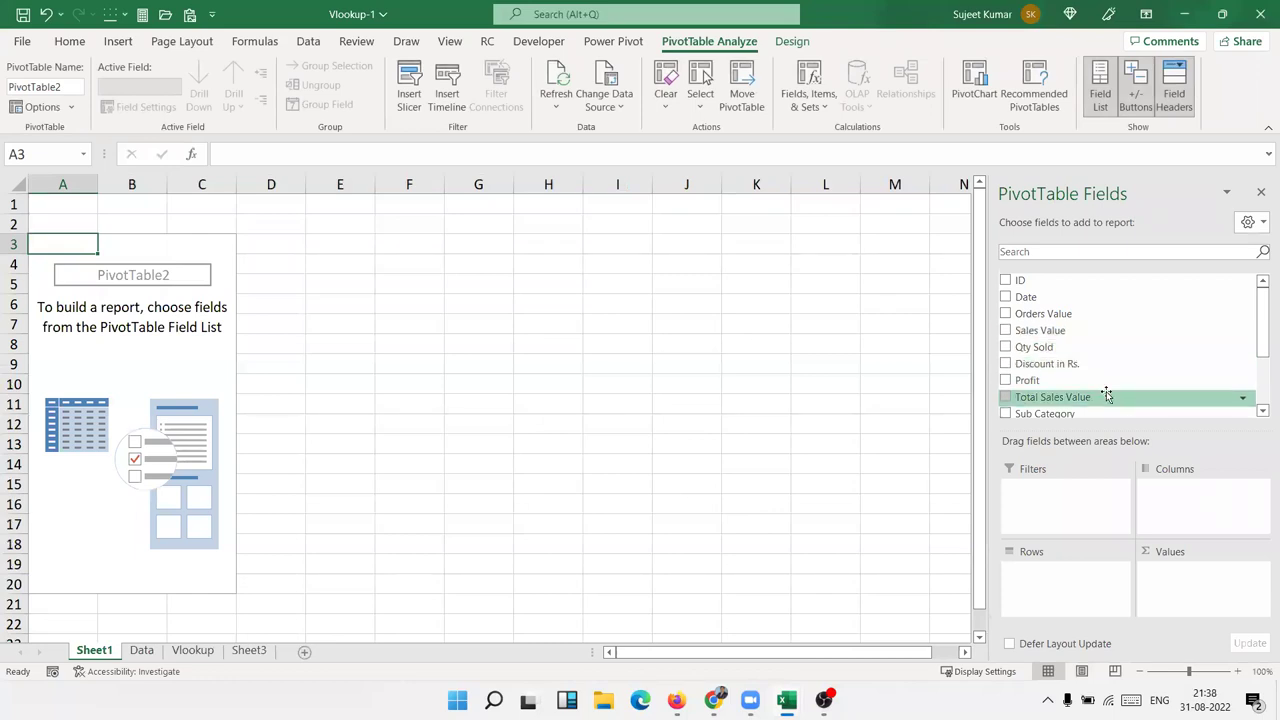
pyautogui.scroll(-2, 1108, 395)
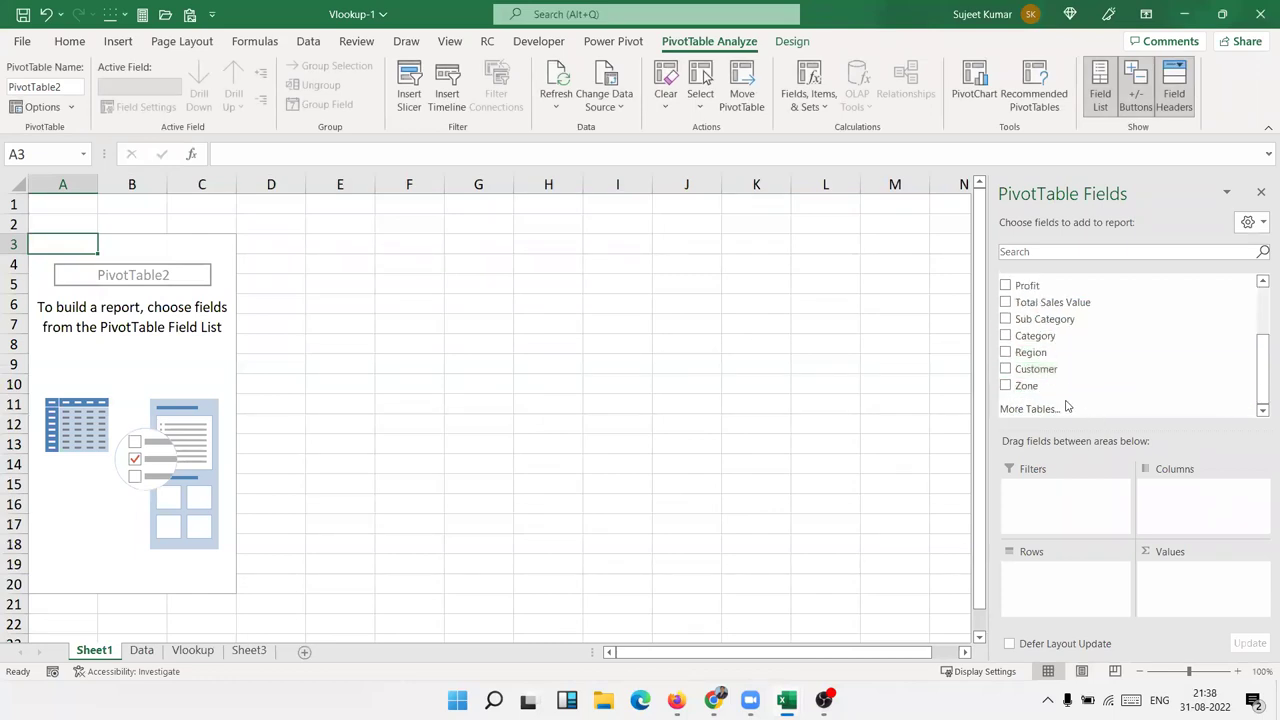
# - Add Region and Zone as rows and Sum of Profit as values, then inspect Delhi's zones
pyautogui.moveTo(1085, 353); pyautogui.dragTo(1080, 588)
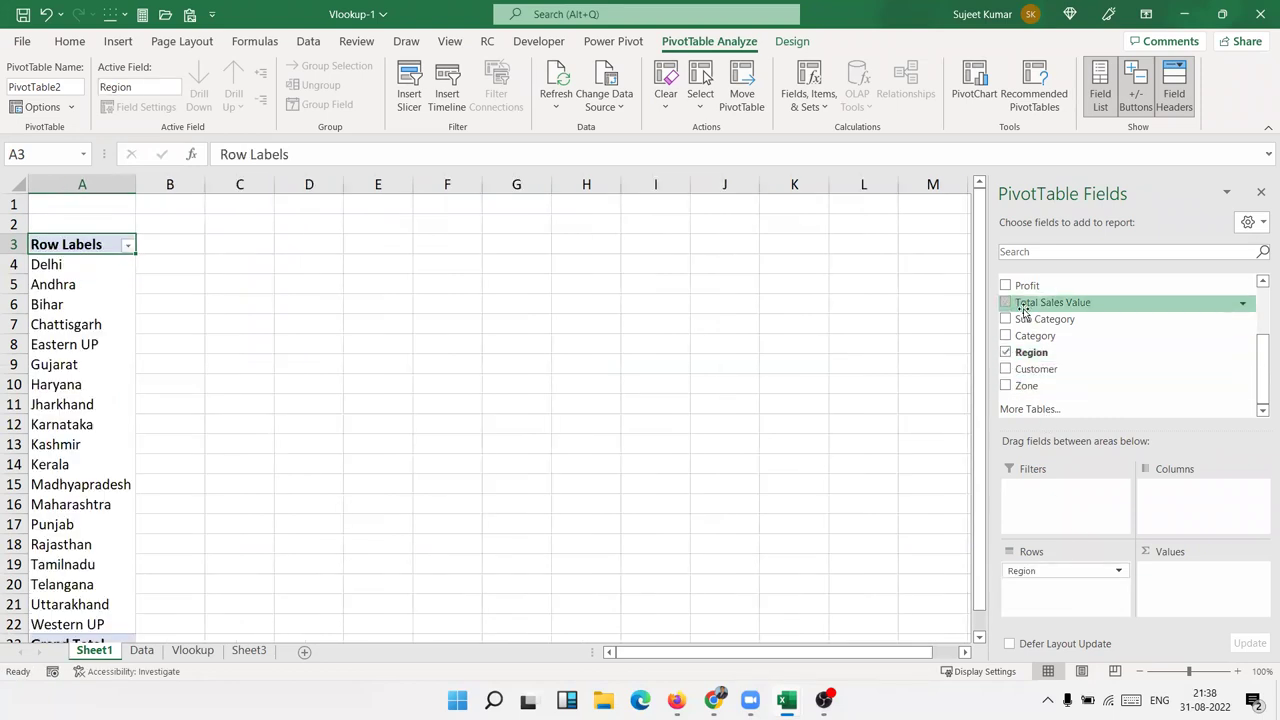
pyautogui.moveTo(1027, 286)
pyautogui.mouseDown()
pyautogui.moveTo(1196, 610)
pyautogui.moveTo(1198, 595)
pyautogui.mouseUp()
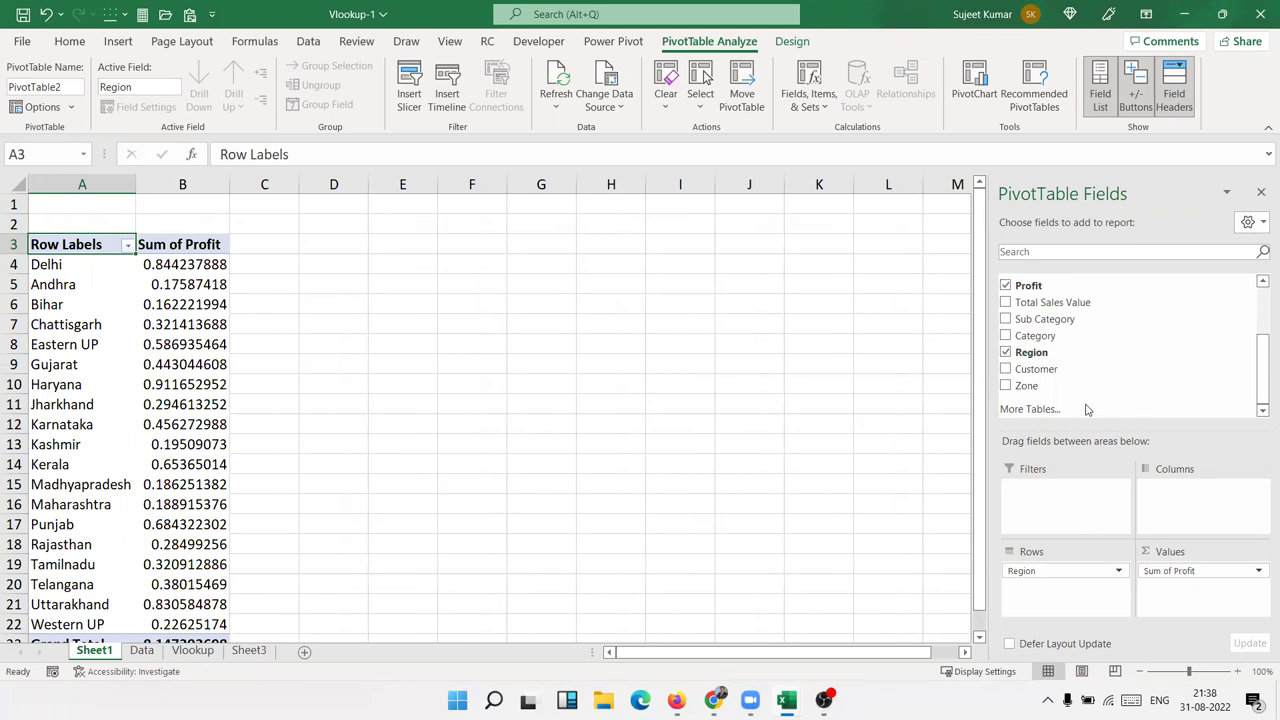
pyautogui.moveTo(1053, 388); pyautogui.dragTo(1065, 590)
pyautogui.click(66, 264)
pyautogui.moveTo(71, 289); pyautogui.dragTo(73, 306)
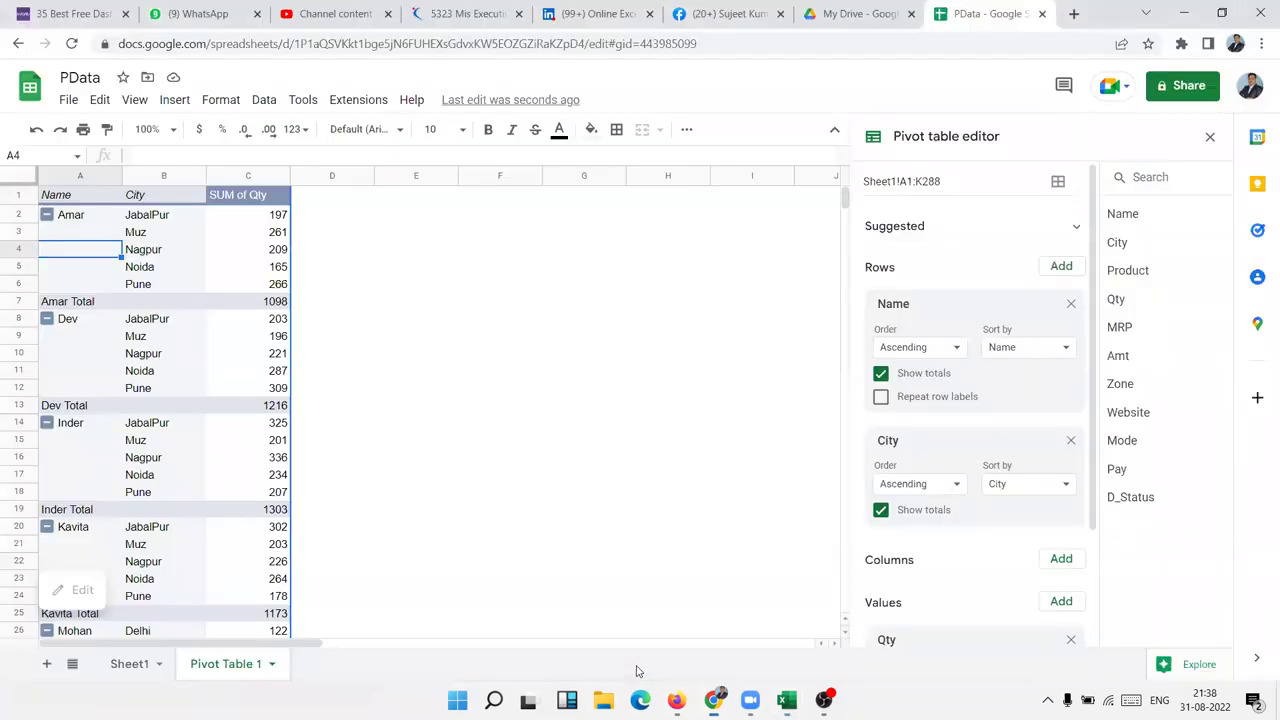
pyautogui.click(636, 666)
pyautogui.click(880, 374)
pyautogui.click(880, 373)
pyautogui.click(880, 397)
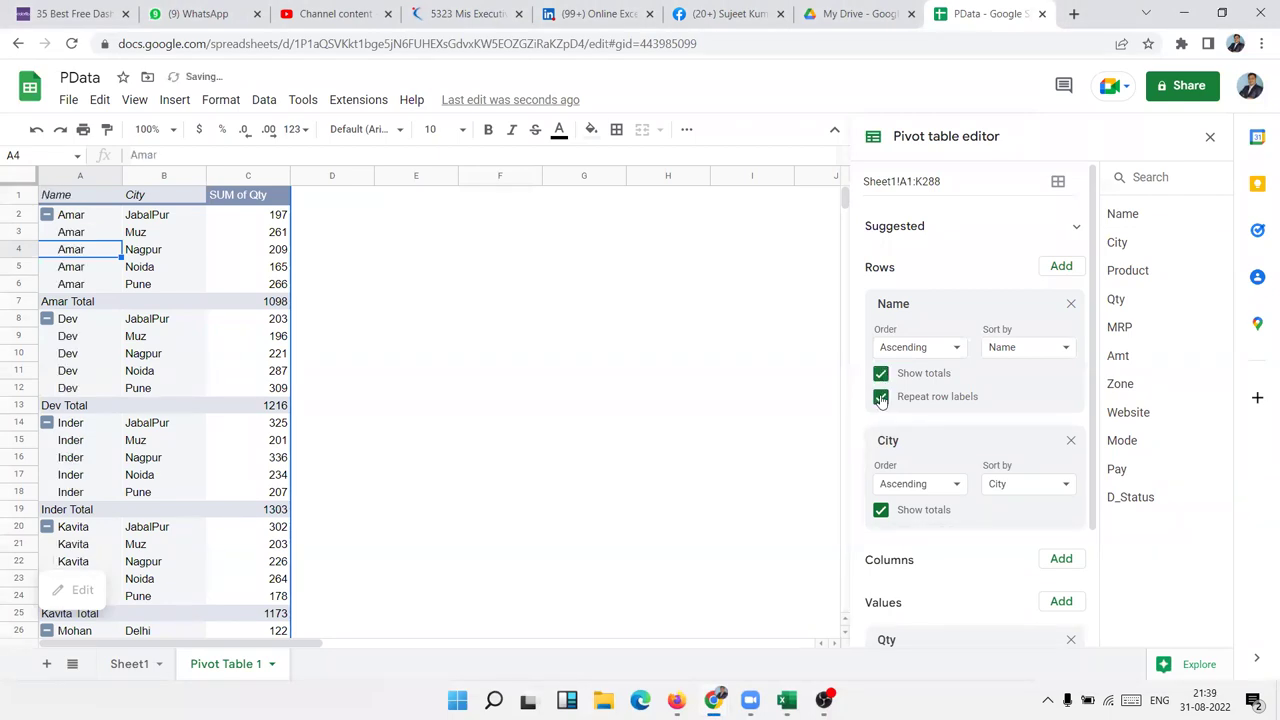
pyautogui.click(880, 398)
pyautogui.click(880, 397)
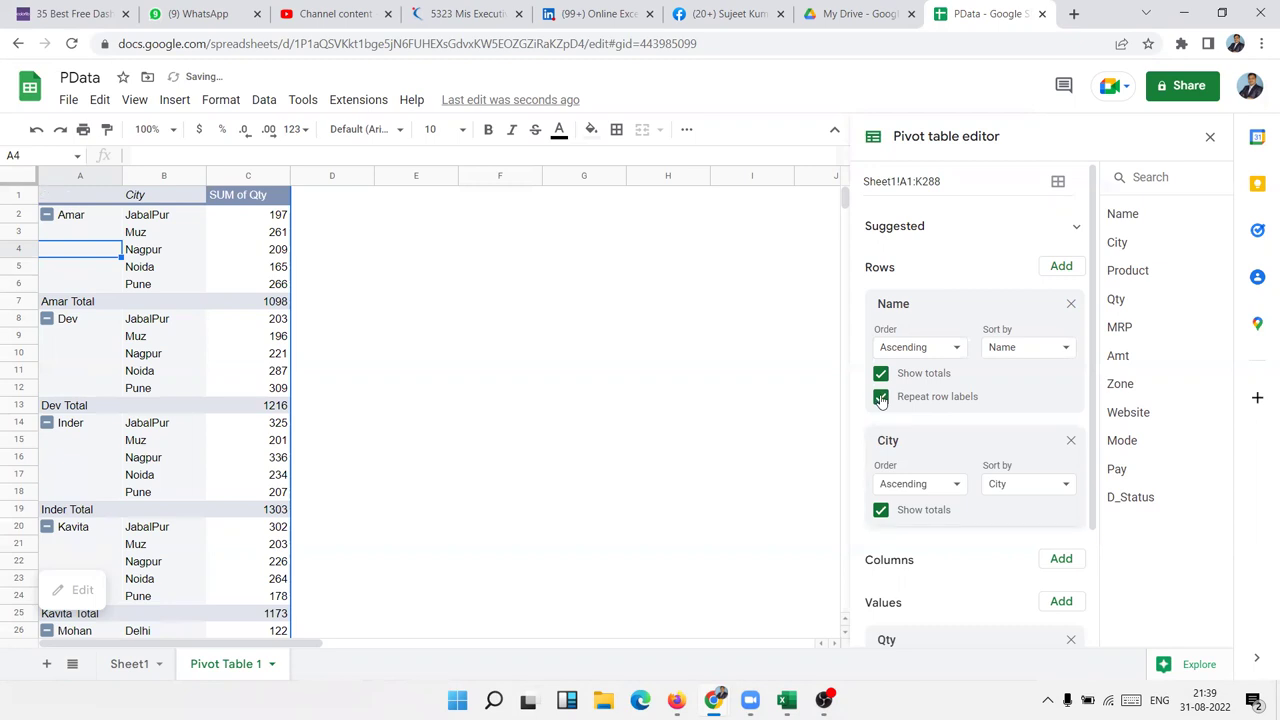
pyautogui.click(880, 397)
pyautogui.scroll(-2, 988, 460)
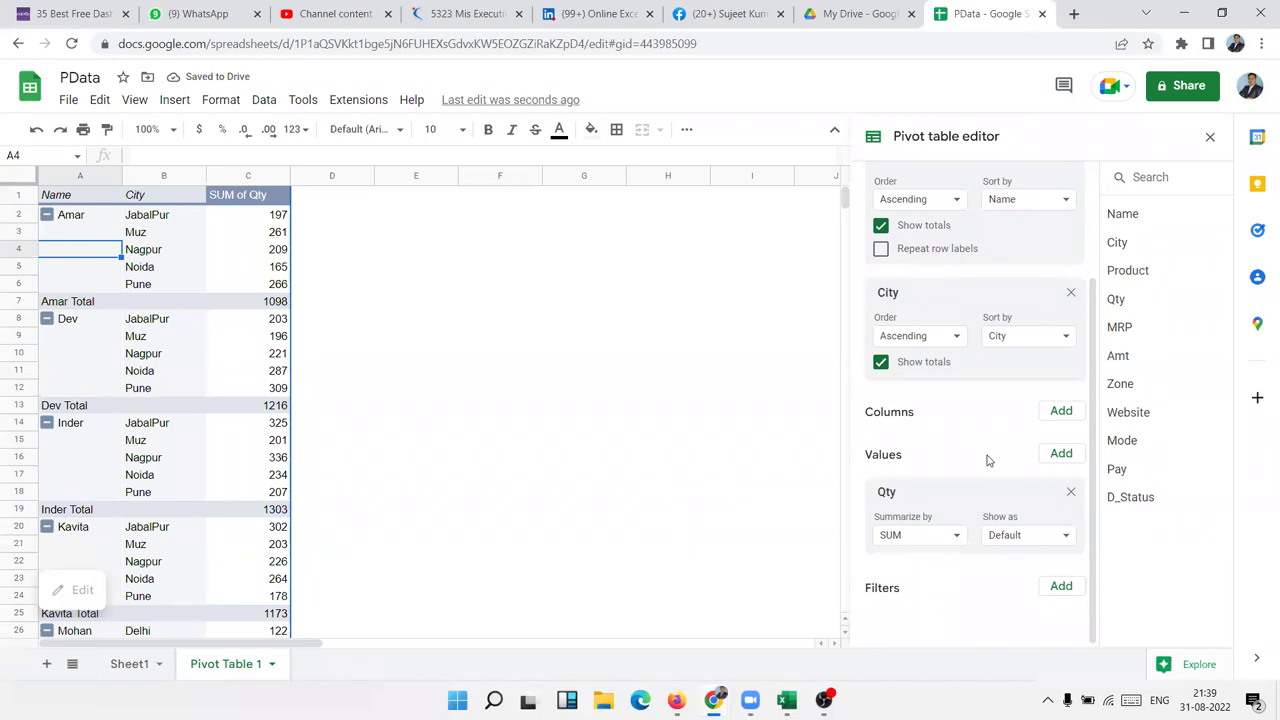
pyautogui.scroll(3, 988, 460)
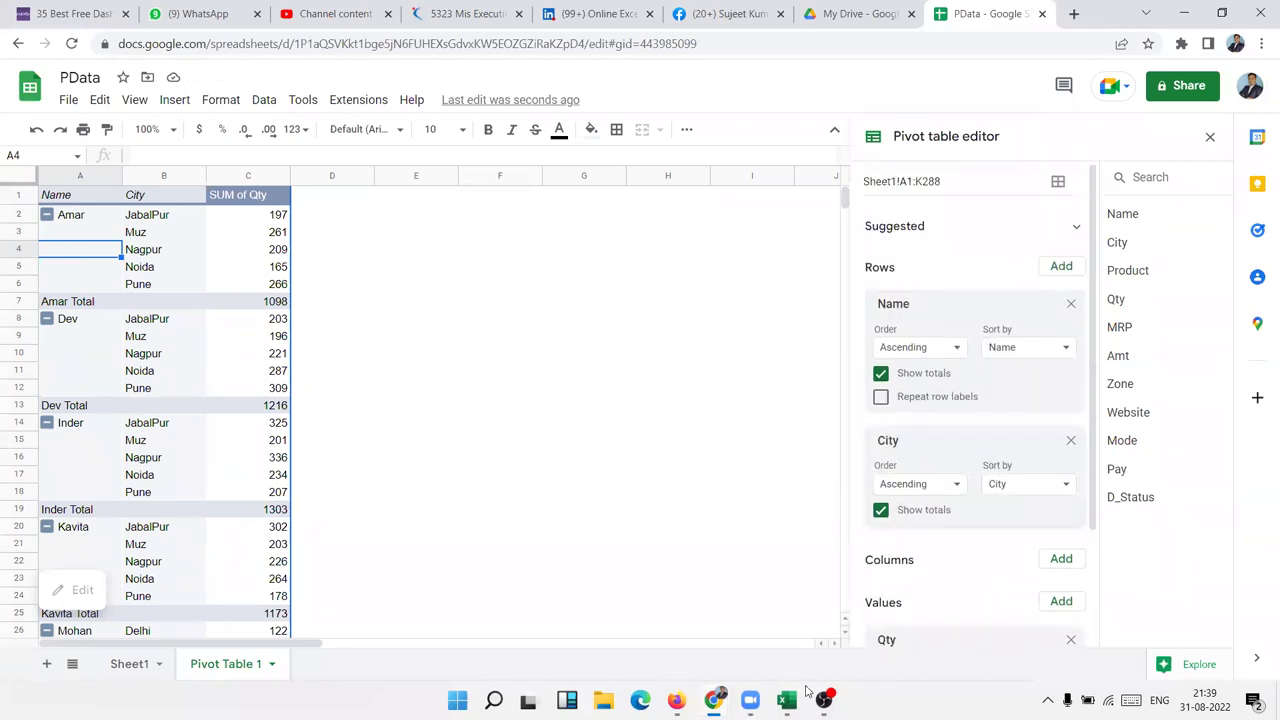
# - Enable Classic PivotTable layout in PivotTable Options so Region and Zone sit side by side
pyautogui.click(945, 620)
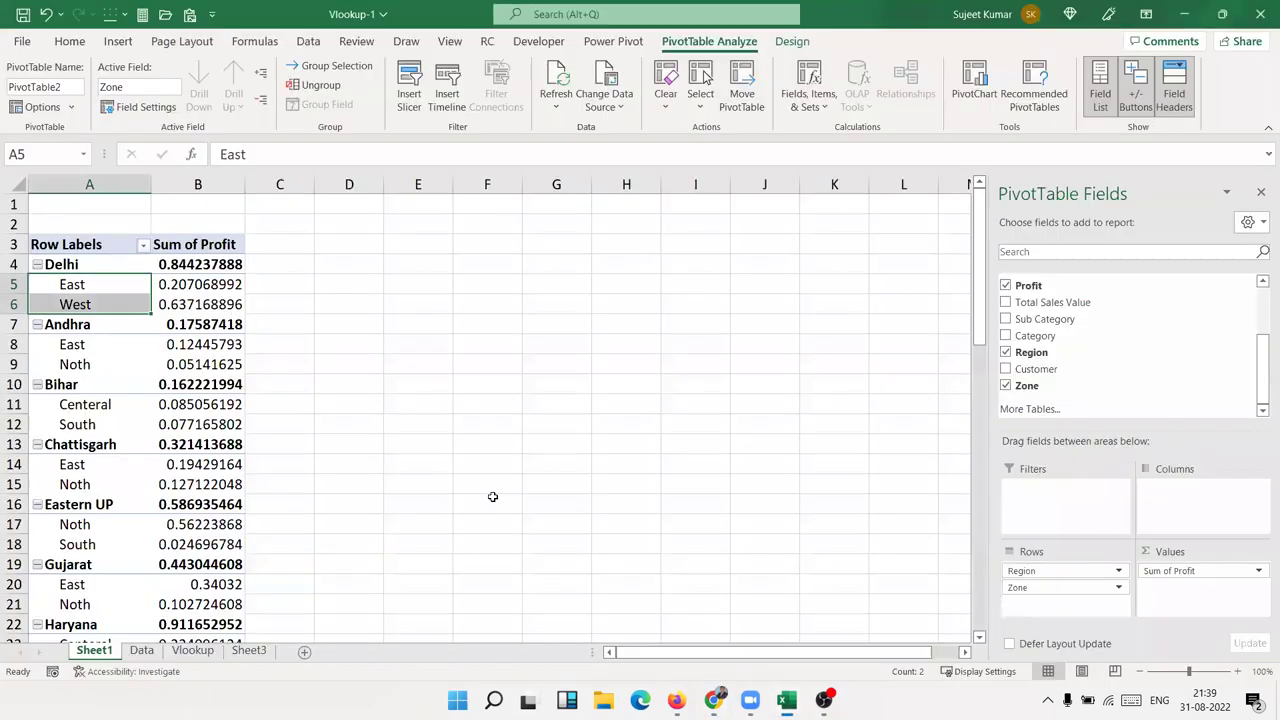
pyautogui.rightClick(187, 332)
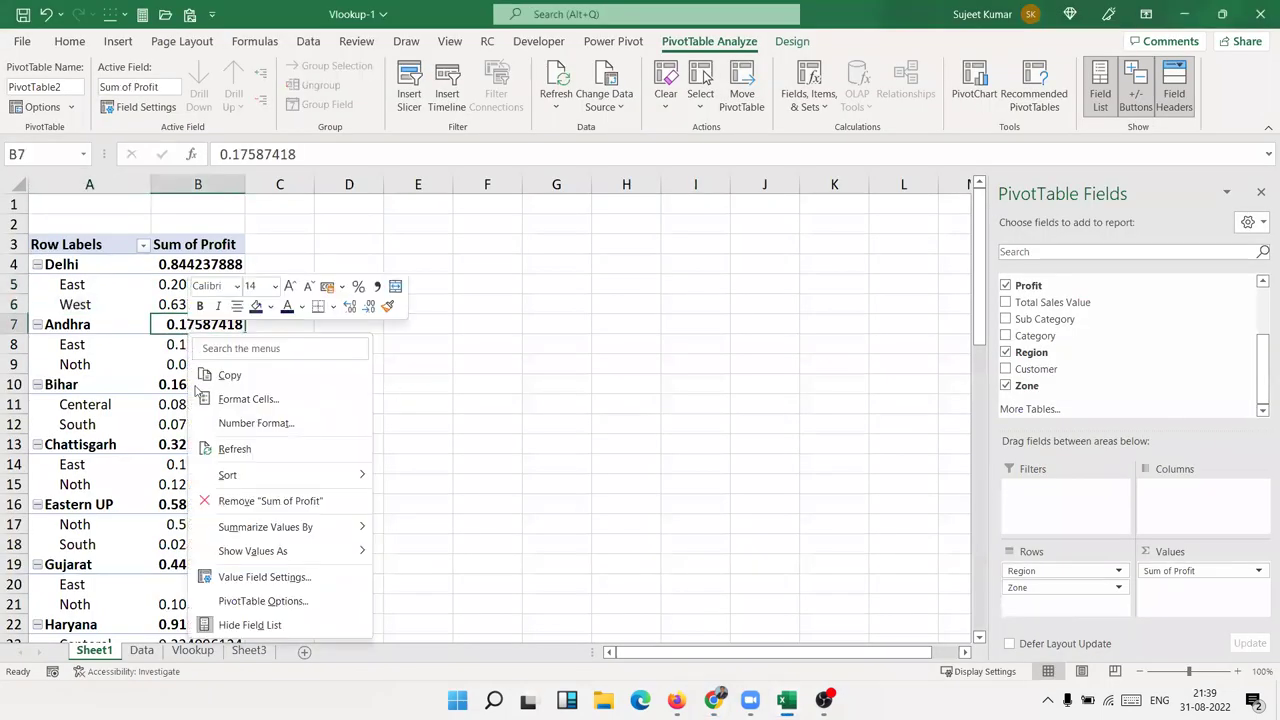
pyautogui.click(241, 601)
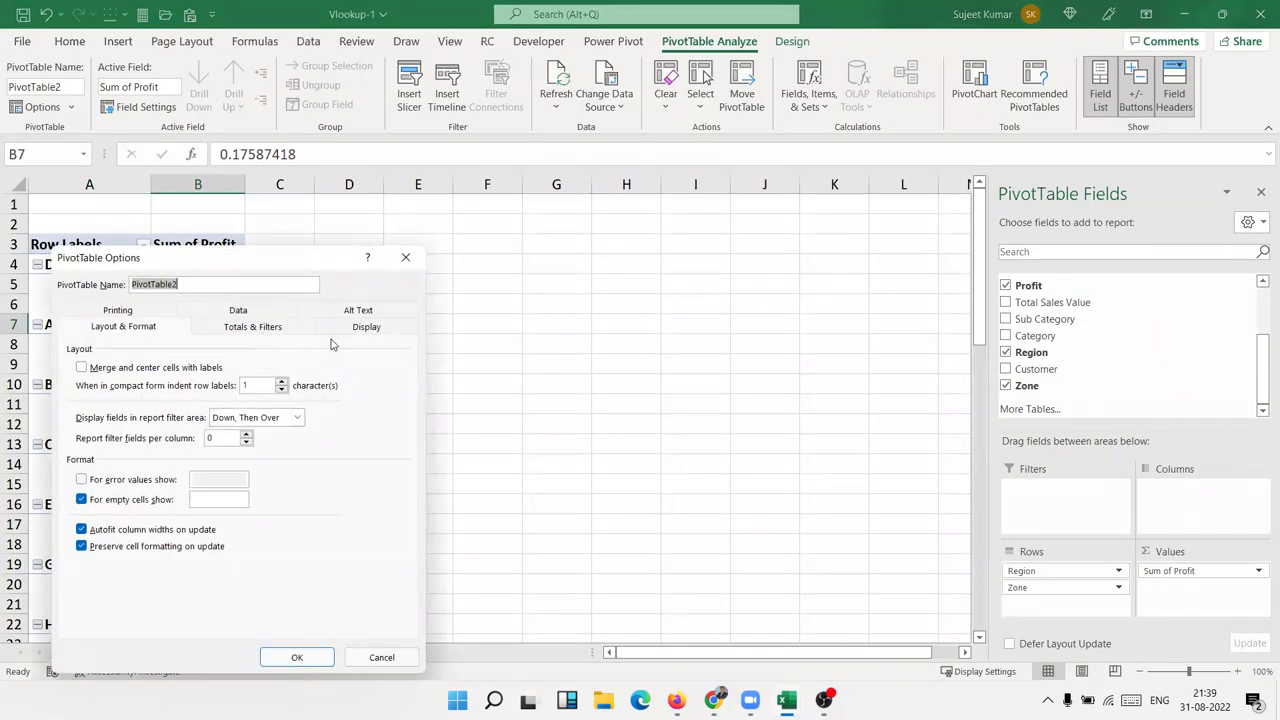
pyautogui.click(375, 332)
pyautogui.click(172, 457)
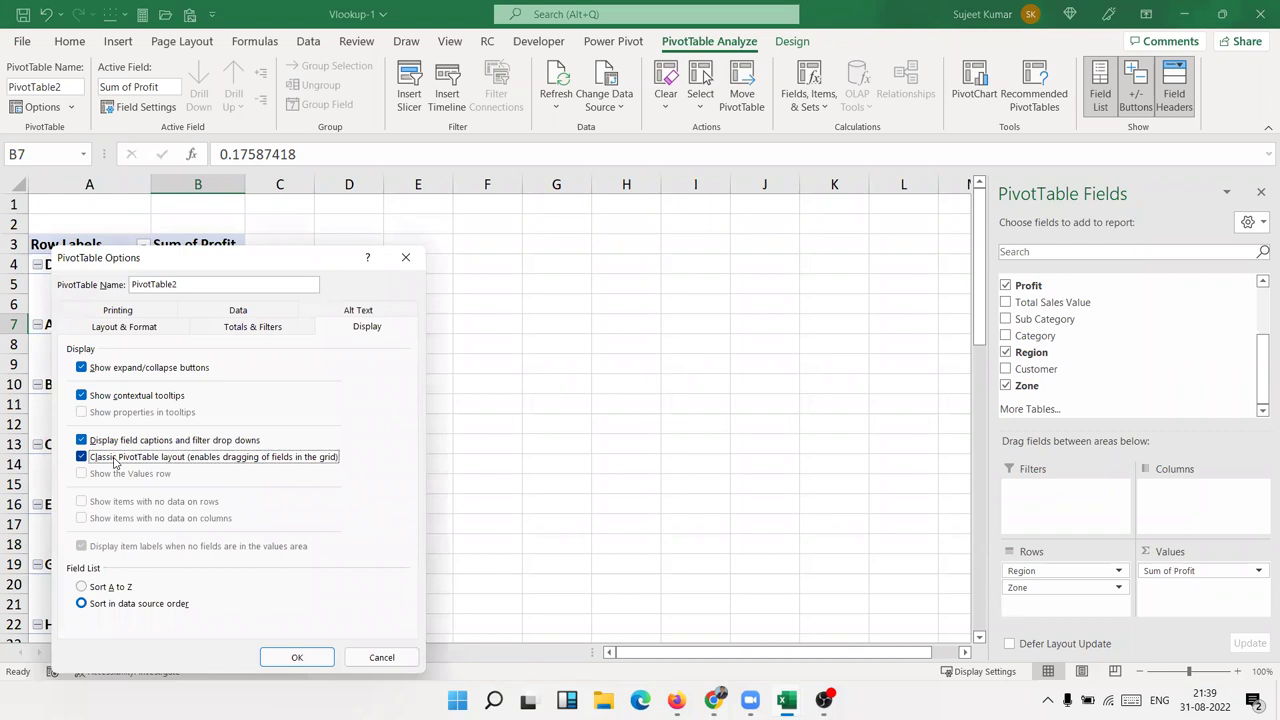
pyautogui.click(300, 657)
pyautogui.moveTo(120, 286); pyautogui.dragTo(174, 287)
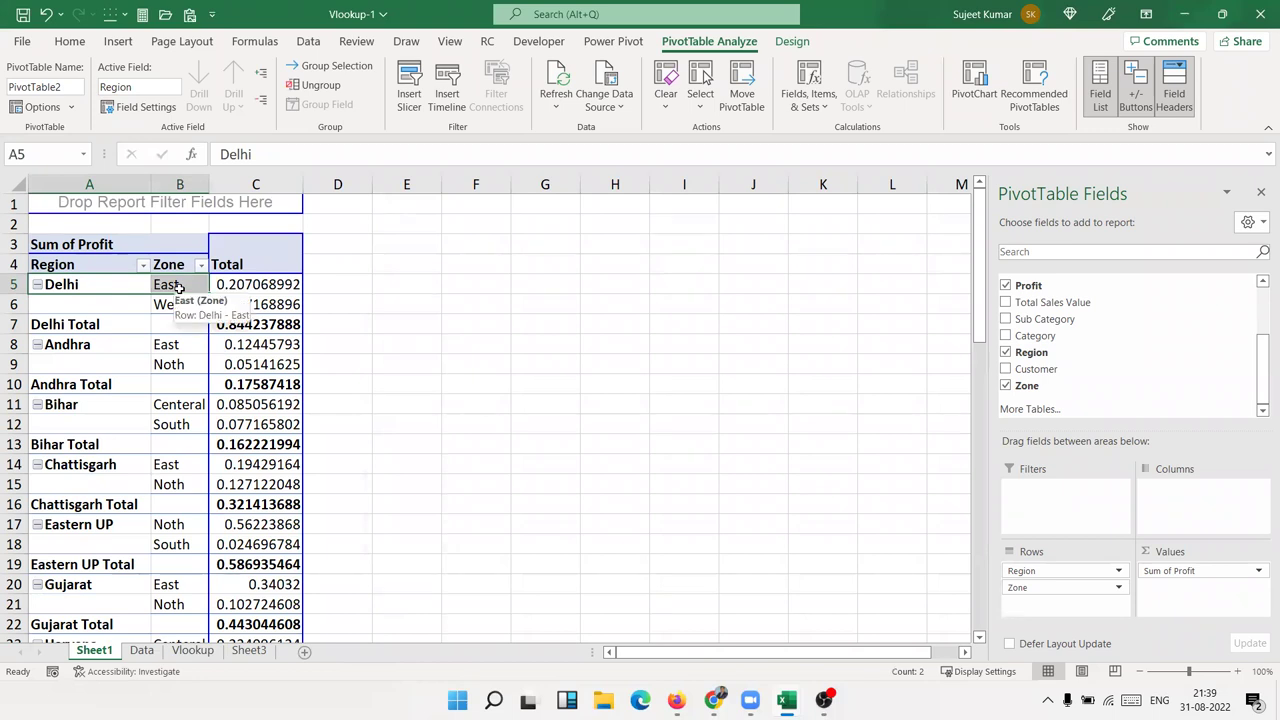
pyautogui.moveTo(713, 700)
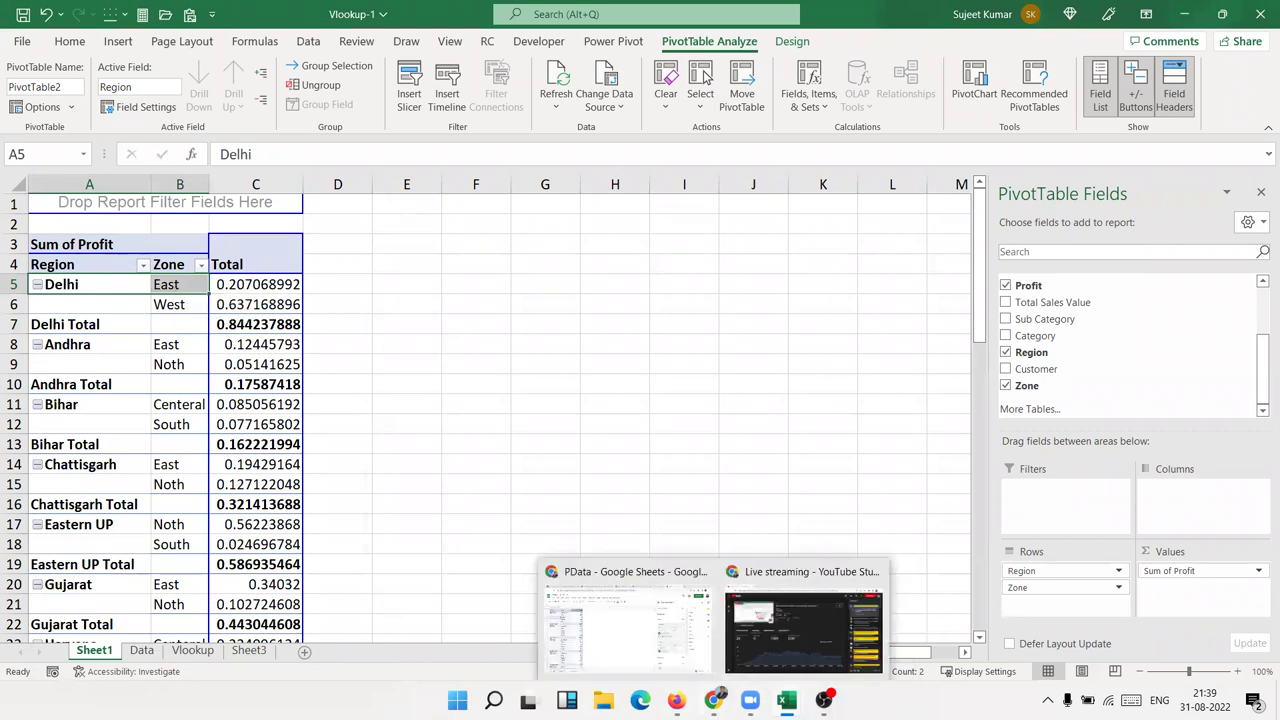
# - Return to the PData pivot table and briefly show, then hide, the suggested pivot tables
pyautogui.moveTo(623, 625)
pyautogui.click(623, 654)
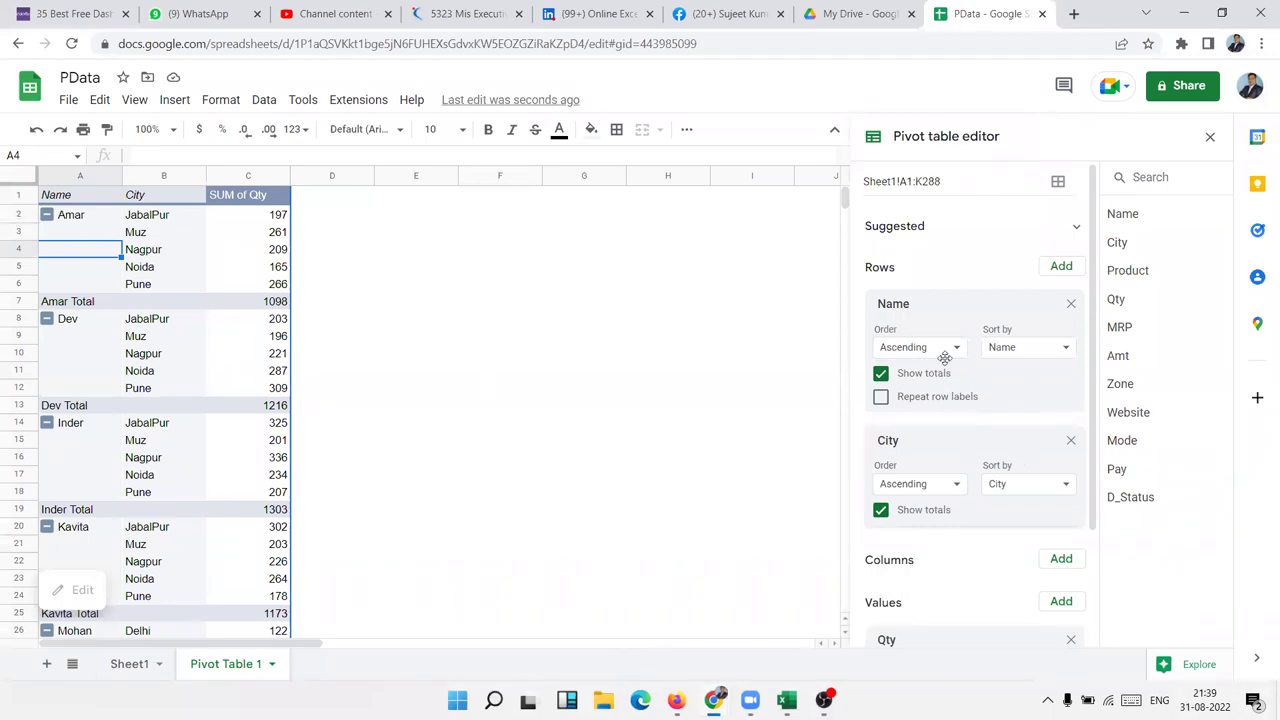
pyautogui.scroll(-1, 907, 333)
pyautogui.scroll(-1, 907, 333)
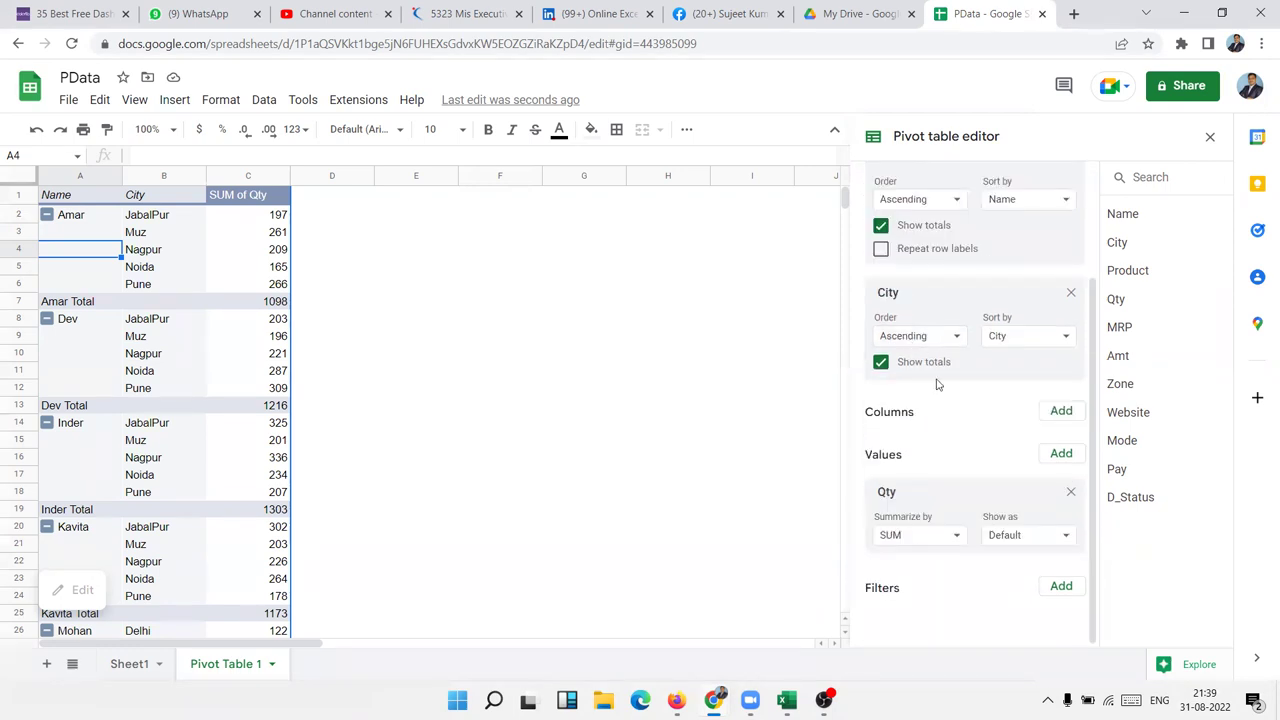
pyautogui.scroll(2, 938, 384)
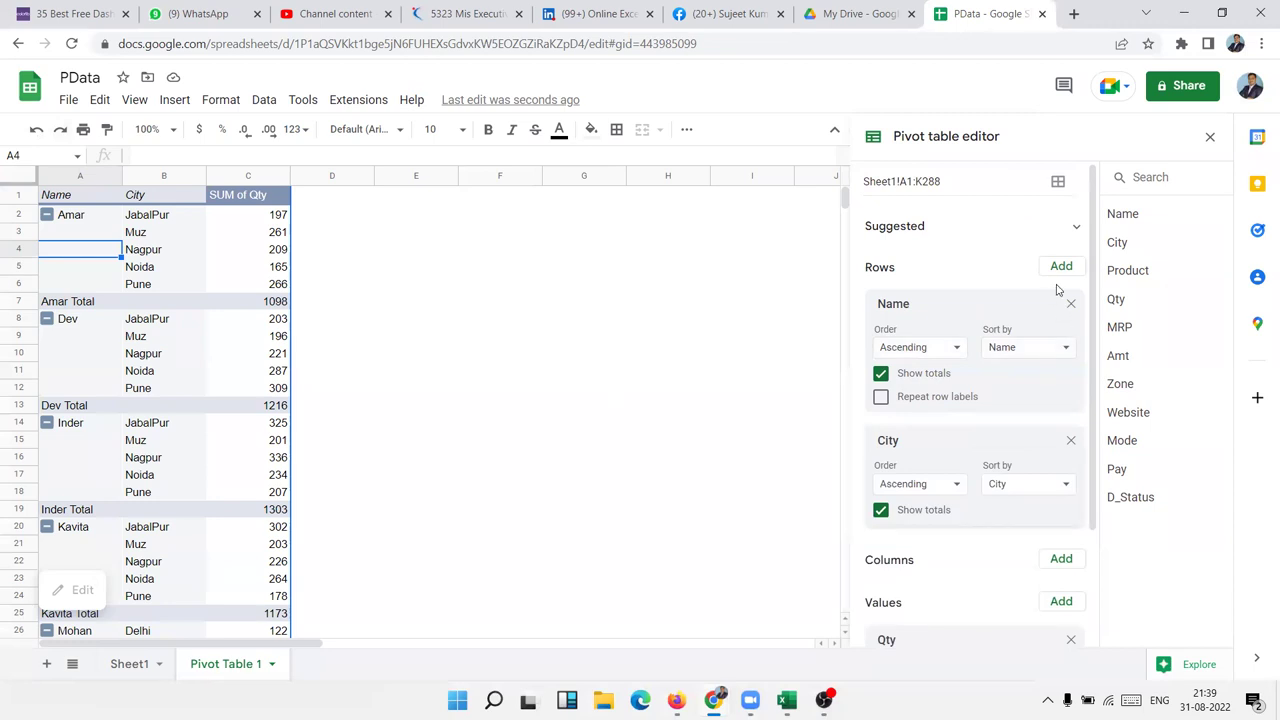
pyautogui.click(1075, 227)
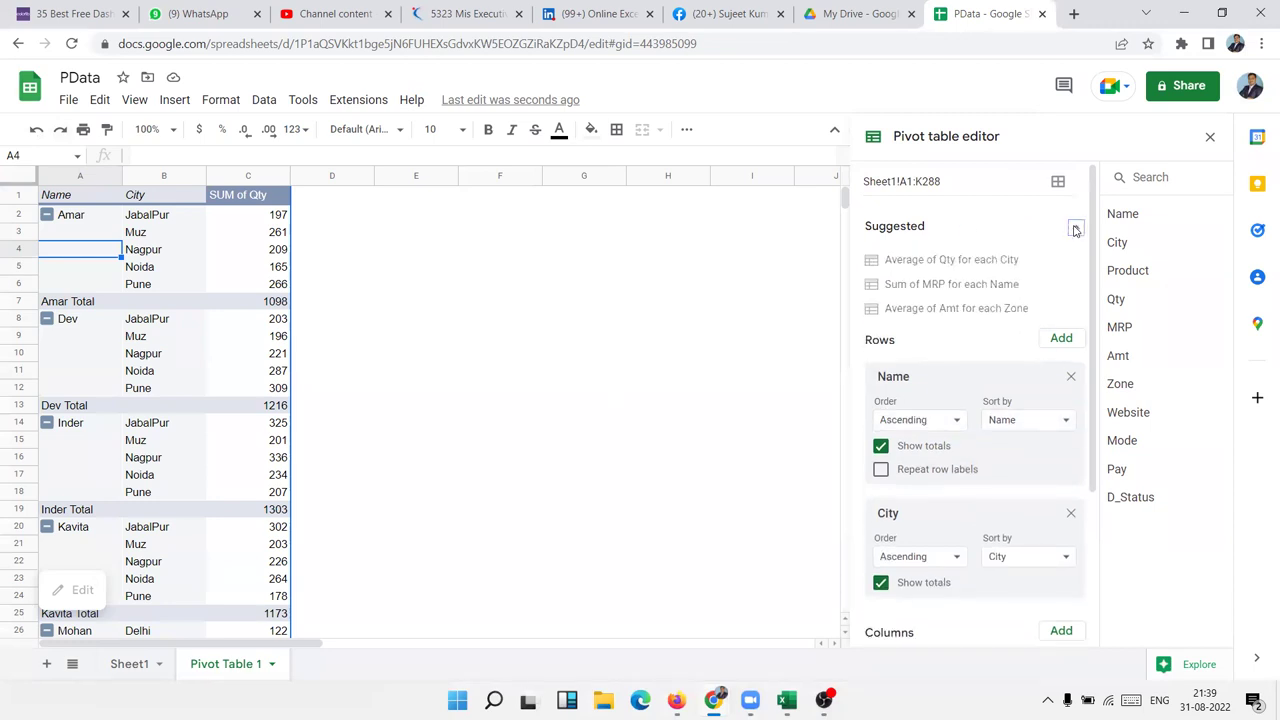
pyautogui.click(1075, 227)
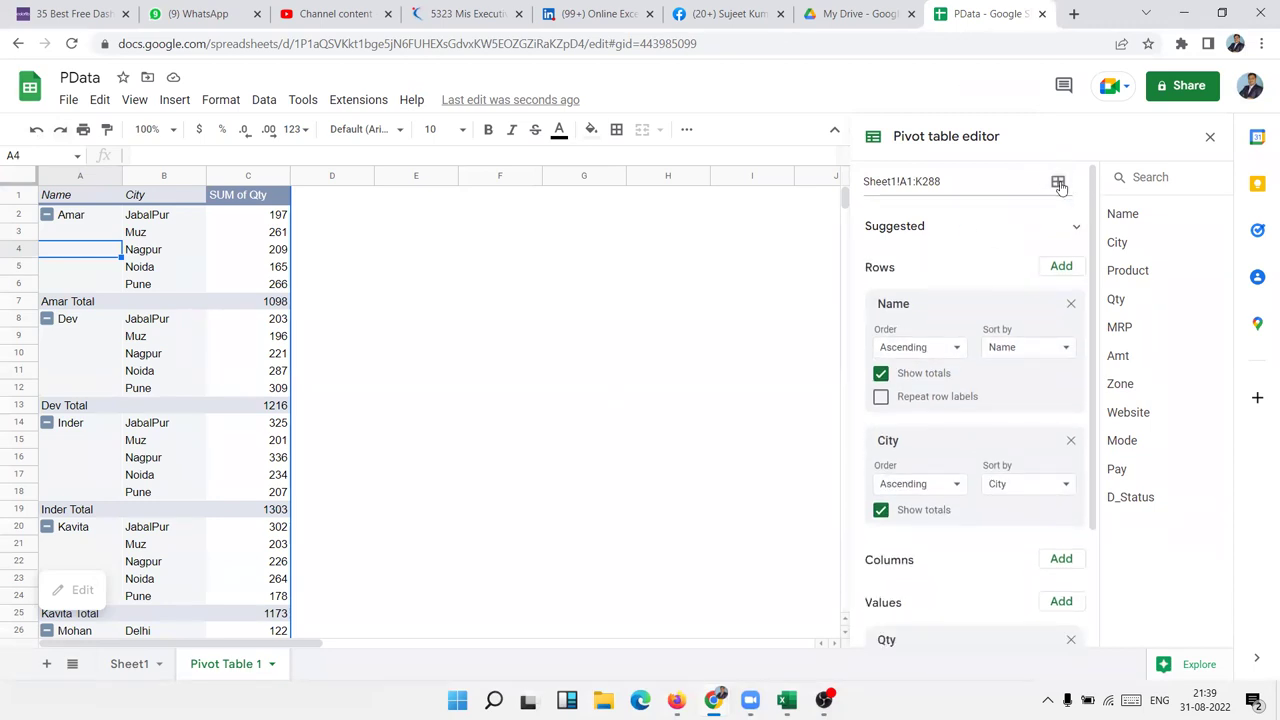
# - Check the pivot's source data range, then turn Repeat row labels on and back off
pyautogui.click(1058, 183)
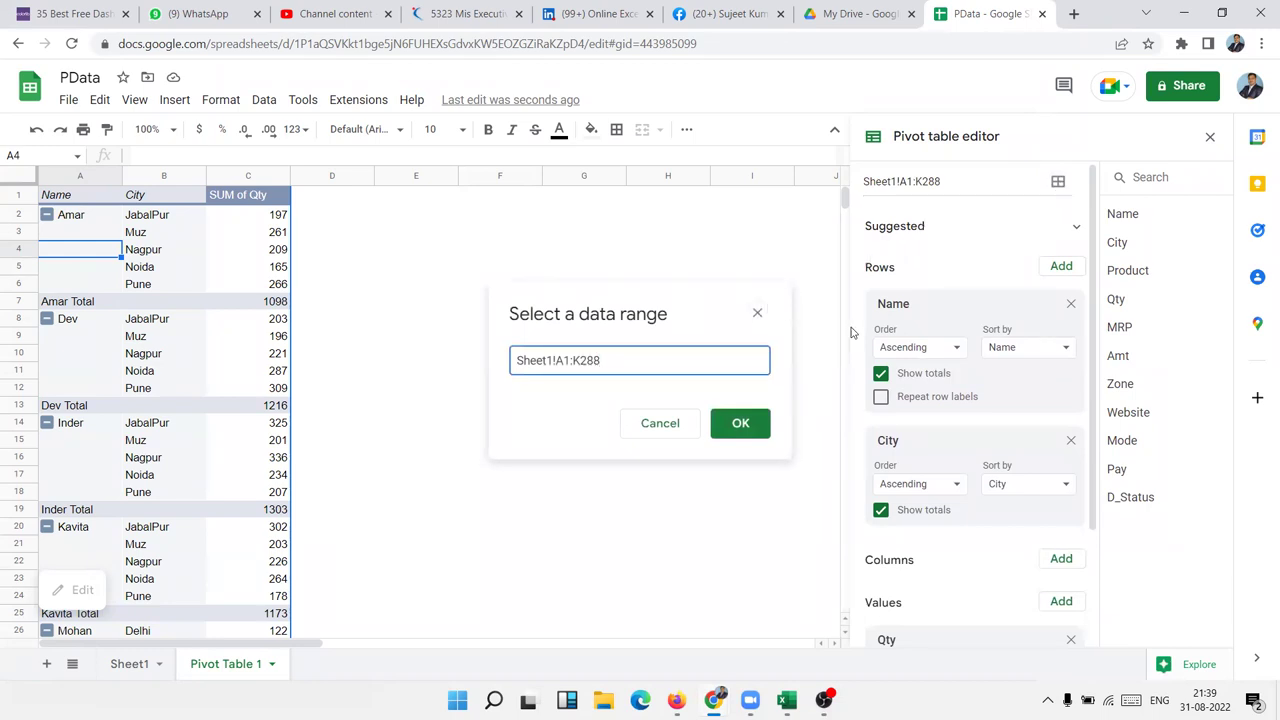
pyautogui.click(757, 314)
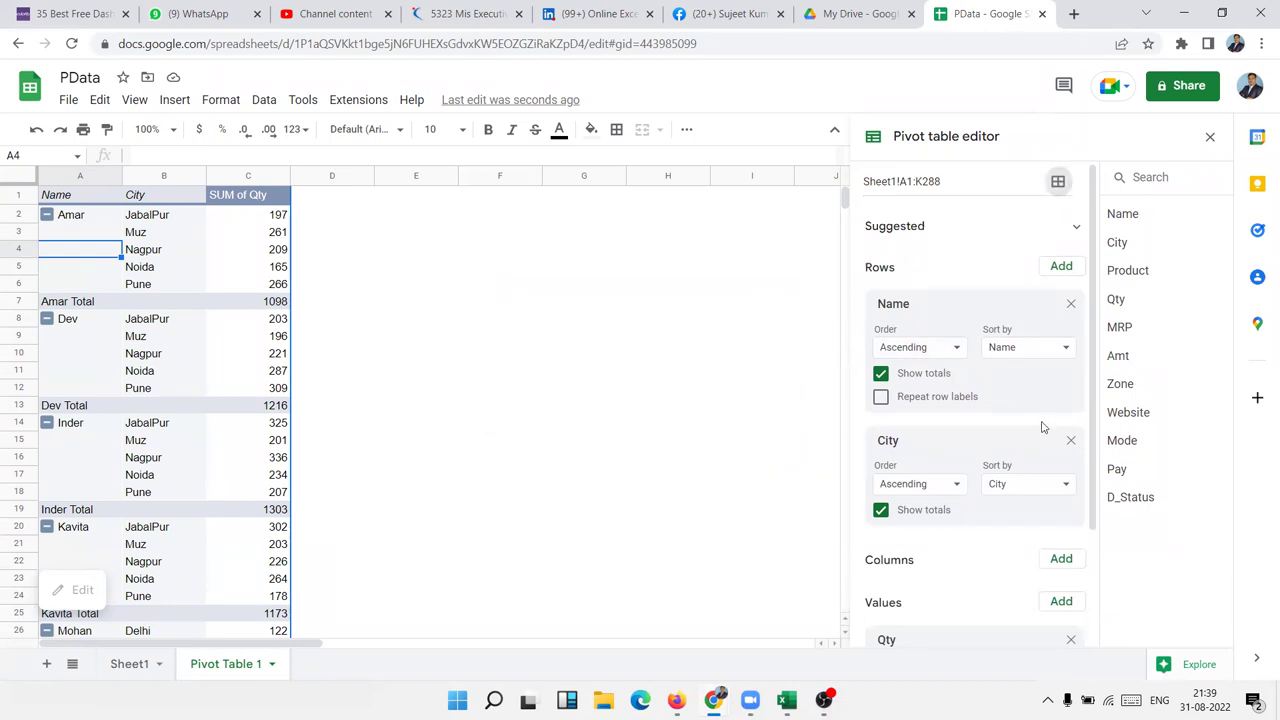
pyautogui.scroll(-2, 1045, 460)
pyautogui.scroll(2, 1050, 460)
pyautogui.scroll(1, 1048, 445)
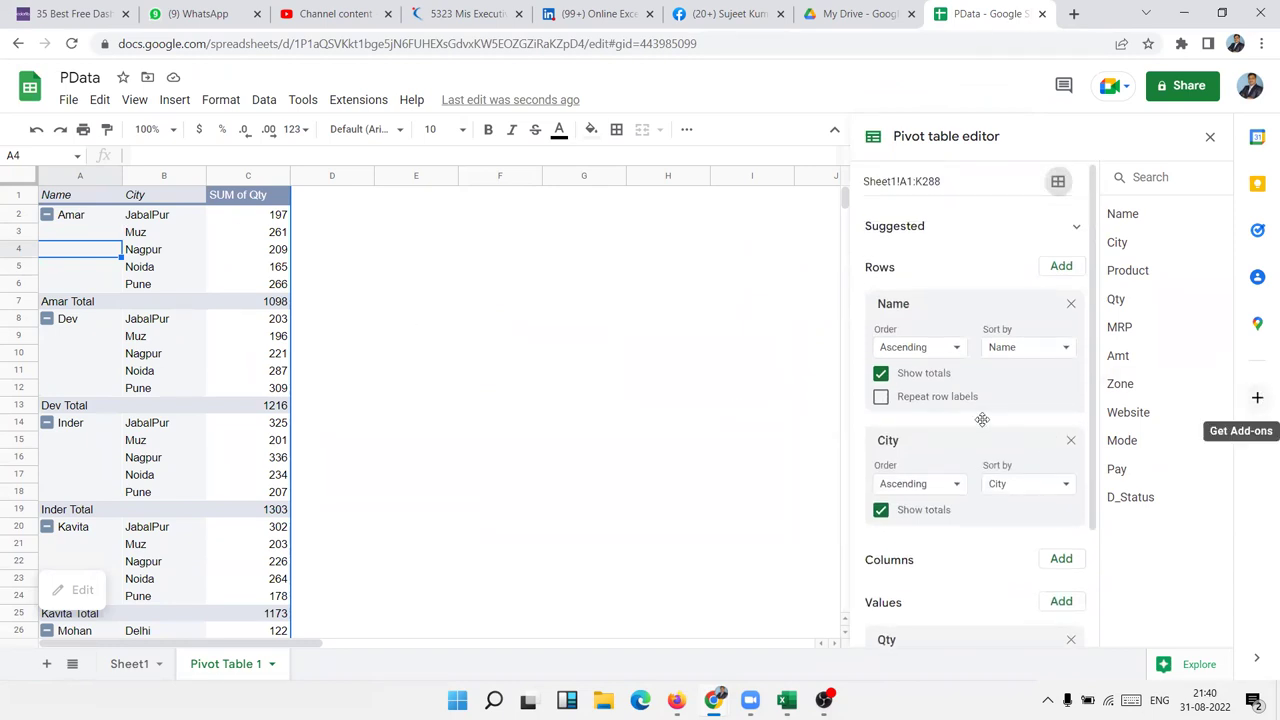
pyautogui.click(935, 399)
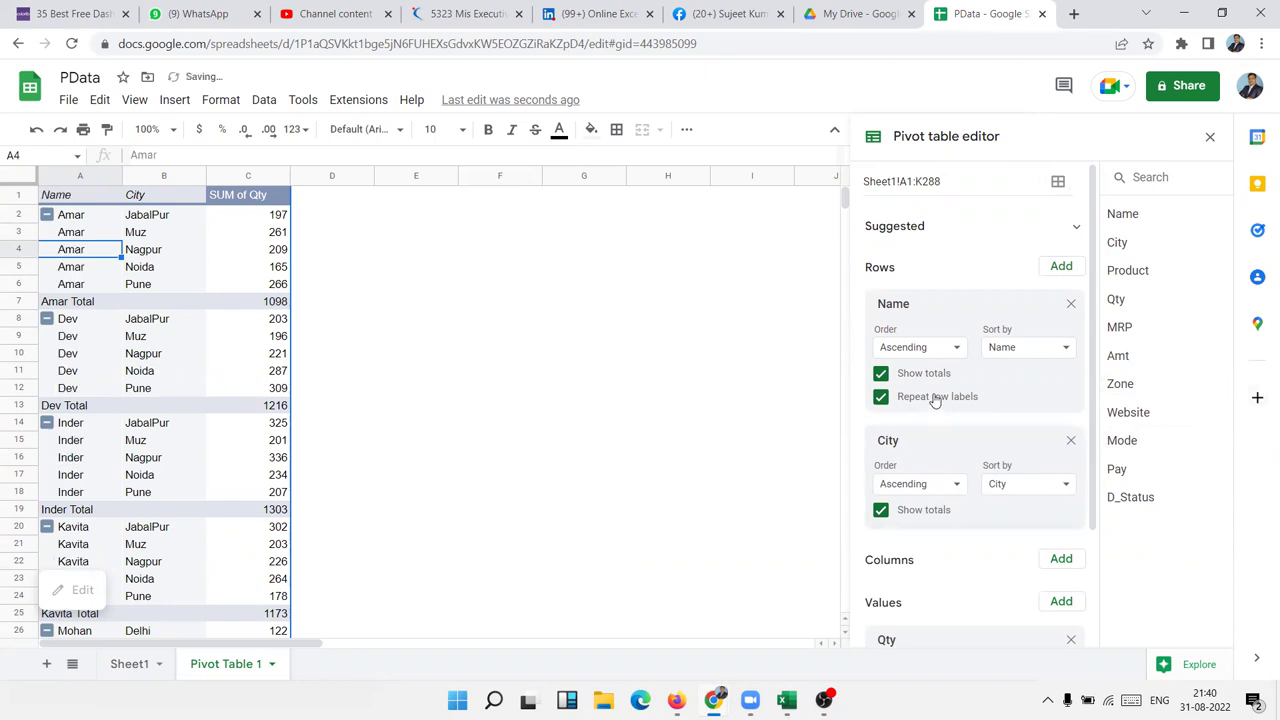
pyautogui.click(935, 399)
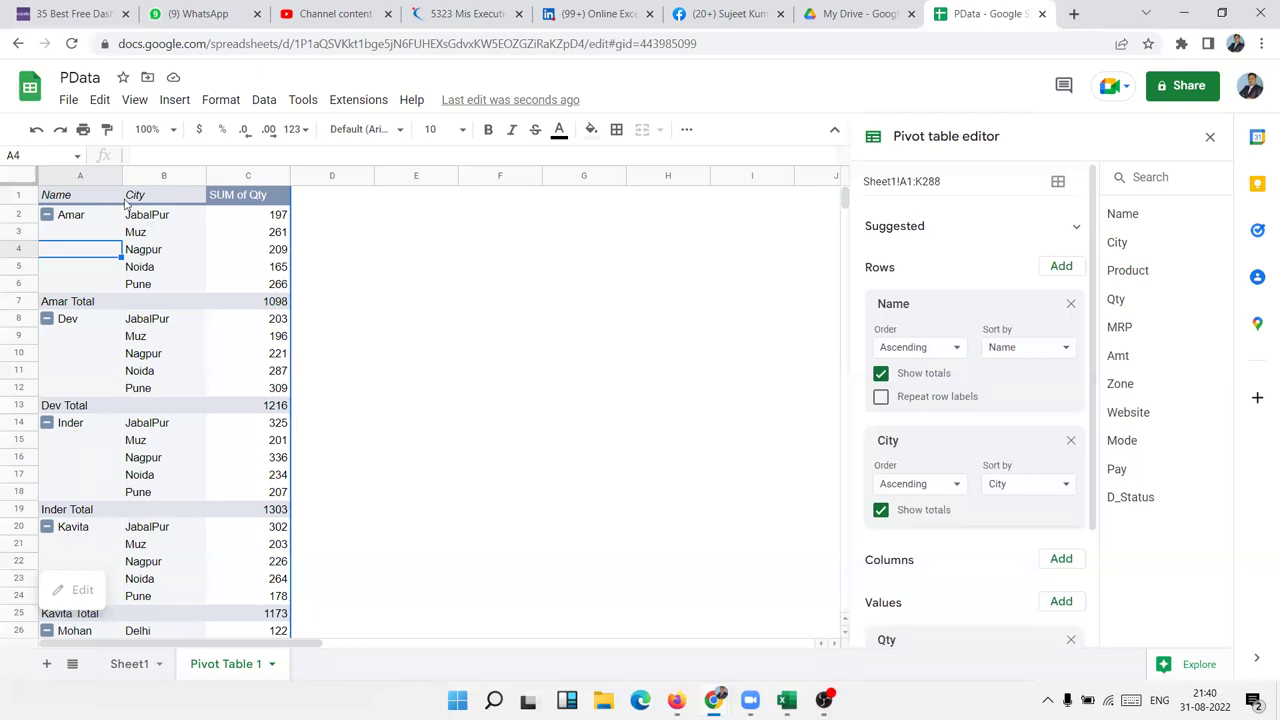
# - Copy pivot columns A–C and paste them as values only at F1
pyautogui.moveTo(94, 176); pyautogui.dragTo(244, 176)
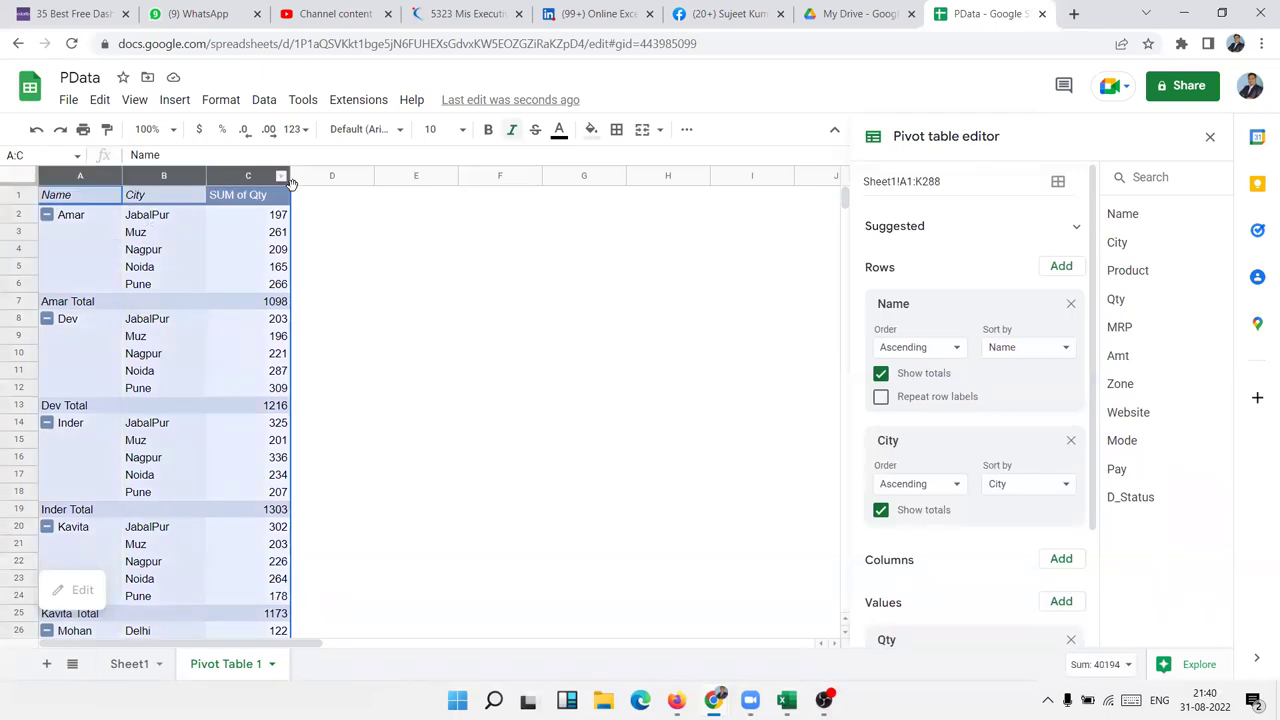
pyautogui.click(486, 201)
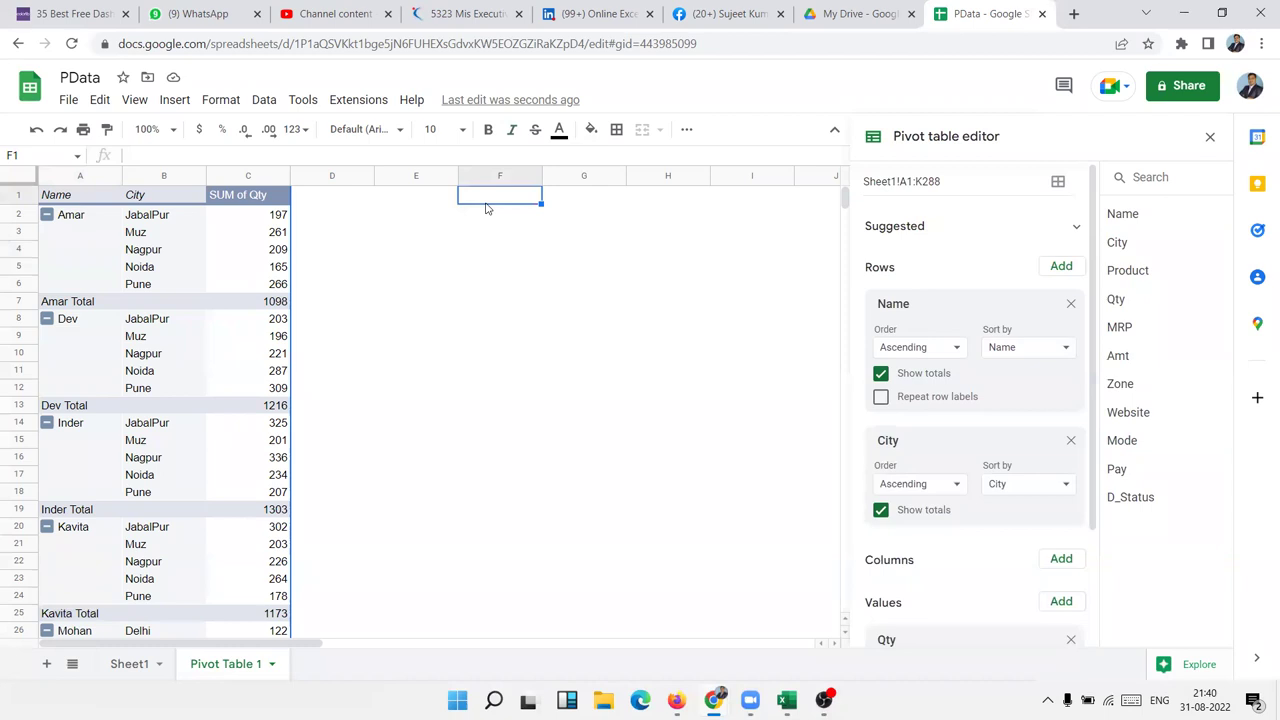
pyautogui.click(98, 101)
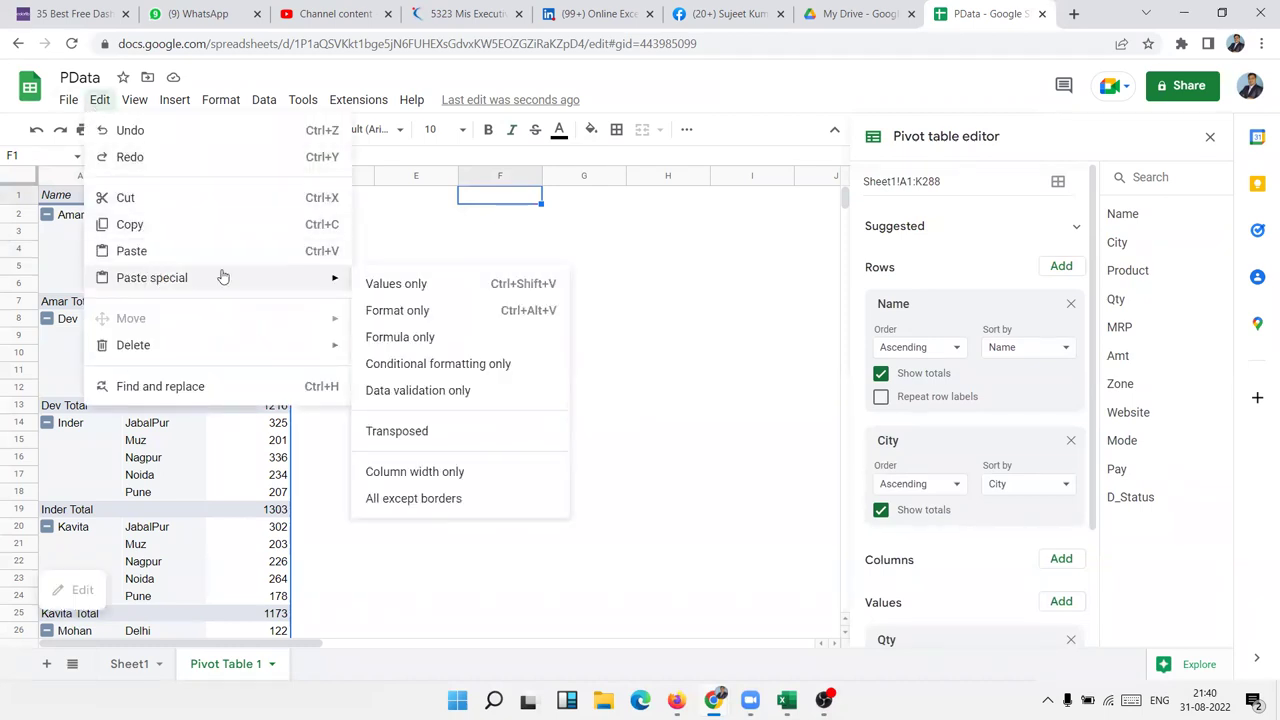
pyautogui.moveTo(152, 278)
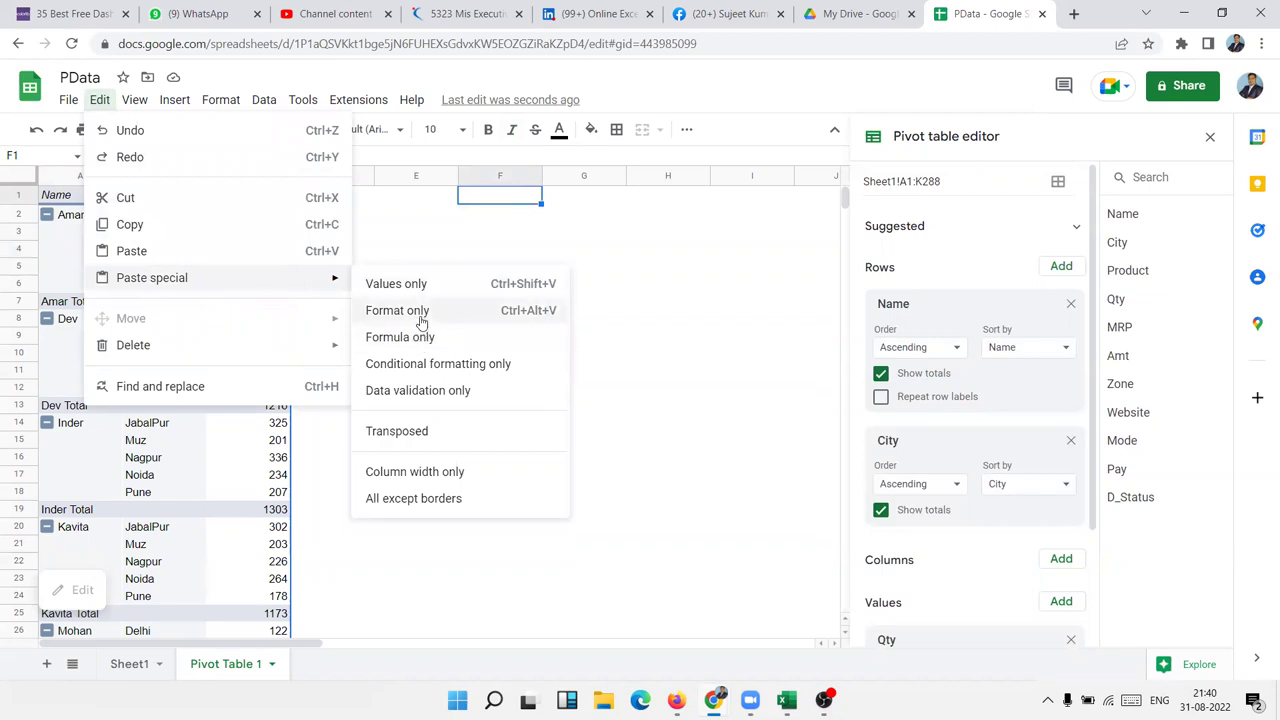
pyautogui.click(424, 284)
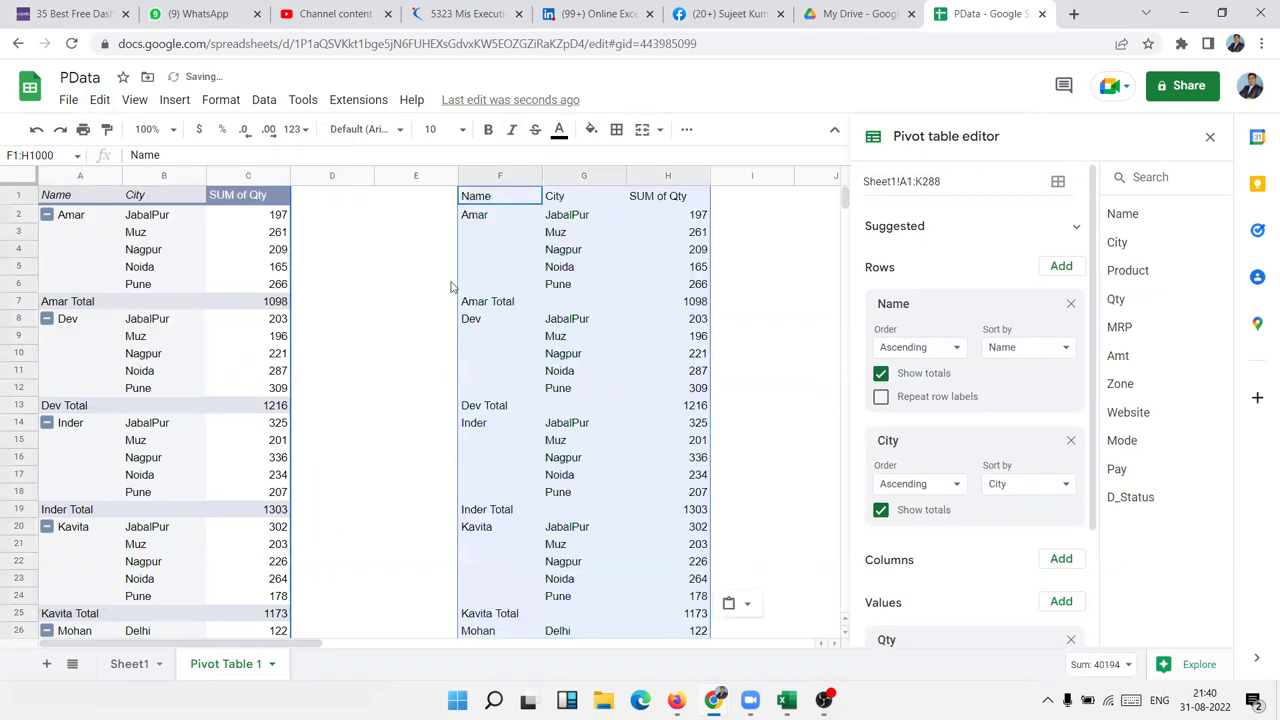
# - Inspect the pasted first row F2:H2 and Amar's cities in G2:G5
pyautogui.click(527, 237)
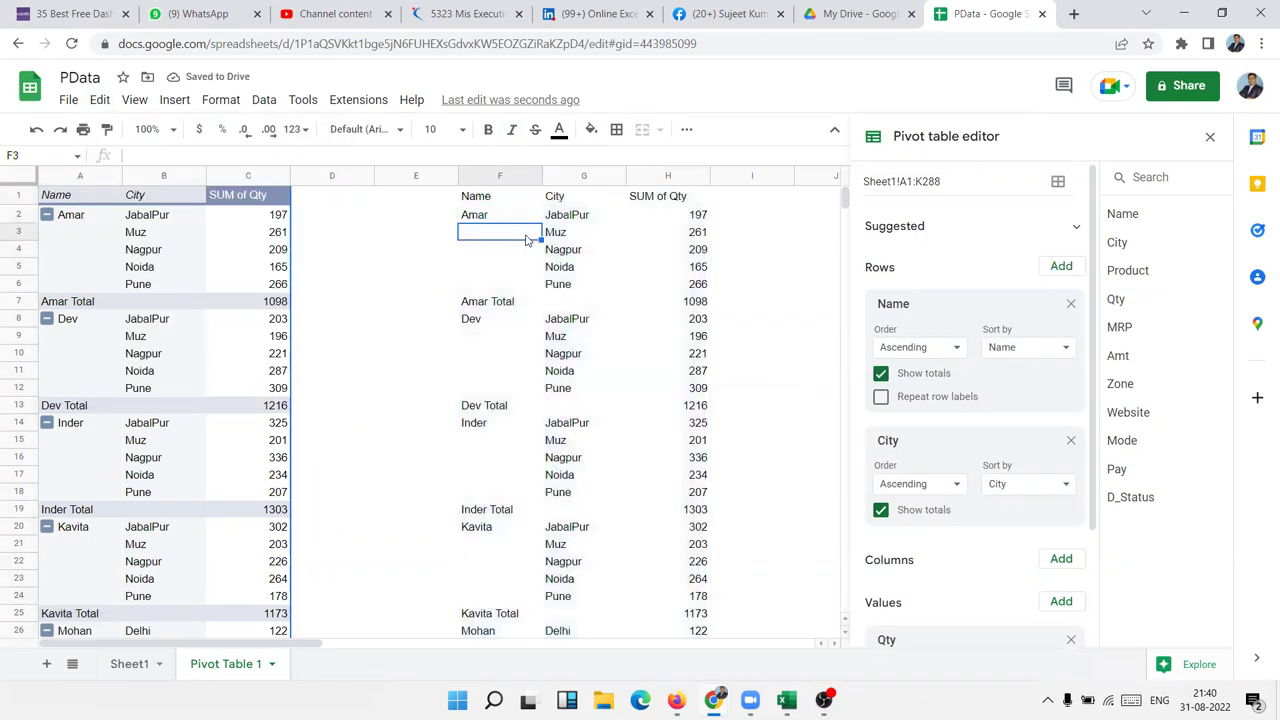
pyautogui.moveTo(500, 222); pyautogui.dragTo(661, 222)
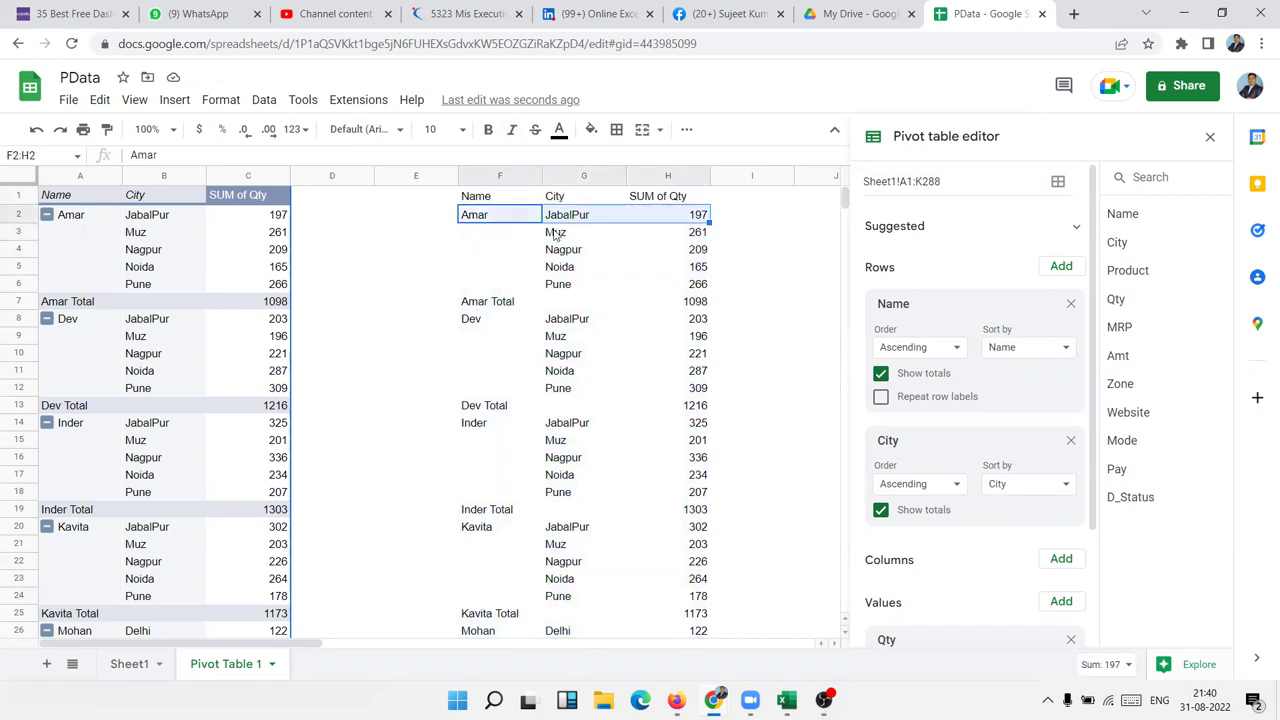
pyautogui.click(482, 238)
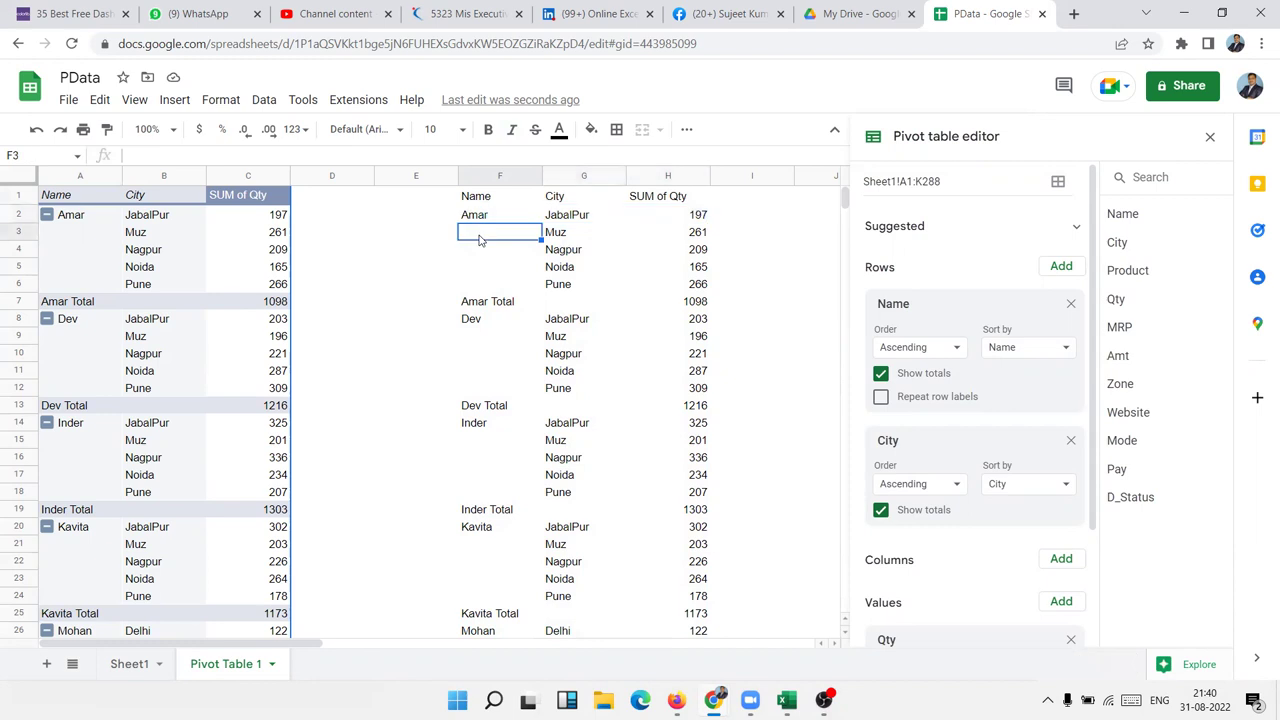
pyautogui.click(482, 222)
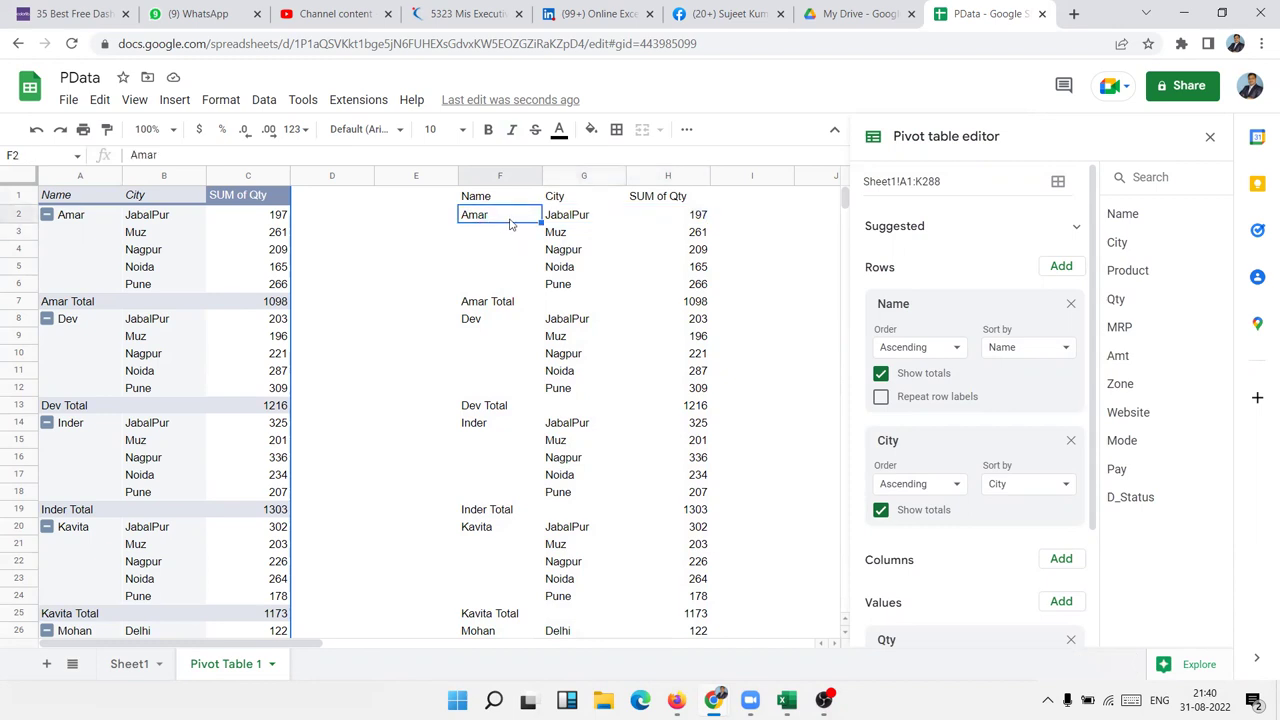
pyautogui.moveTo(561, 225); pyautogui.dragTo(561, 272)
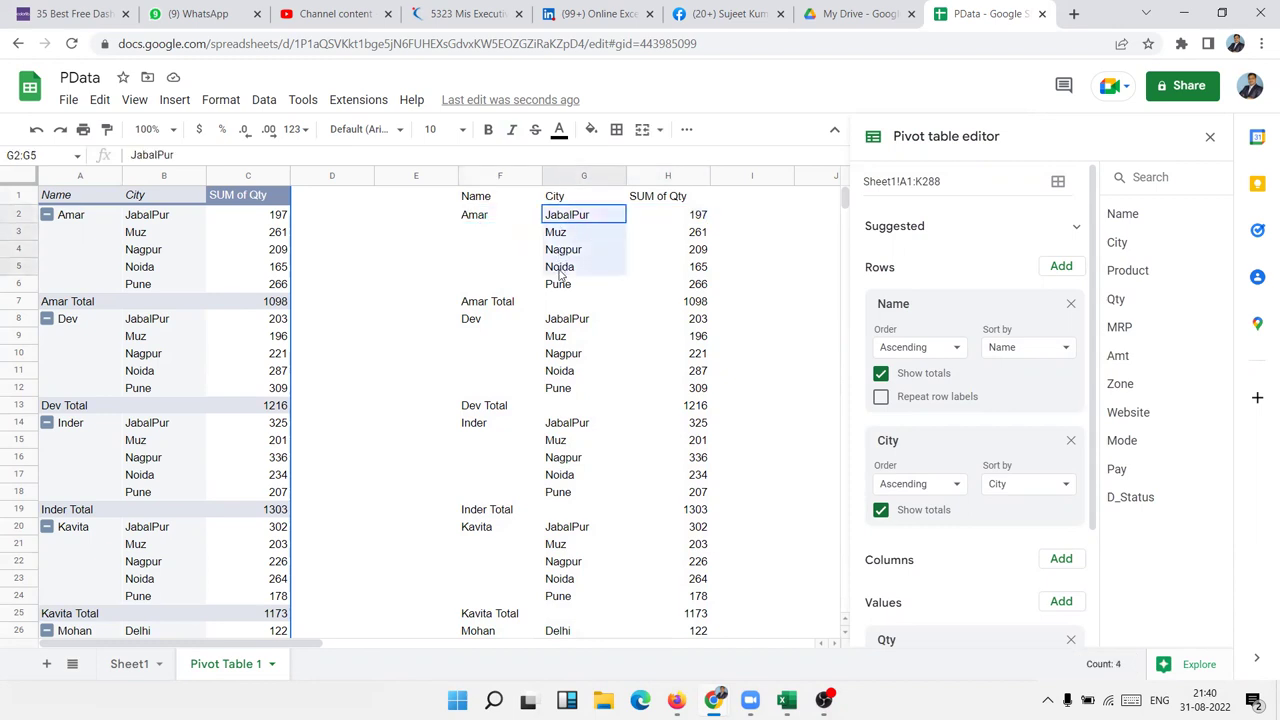
pyautogui.click(507, 250)
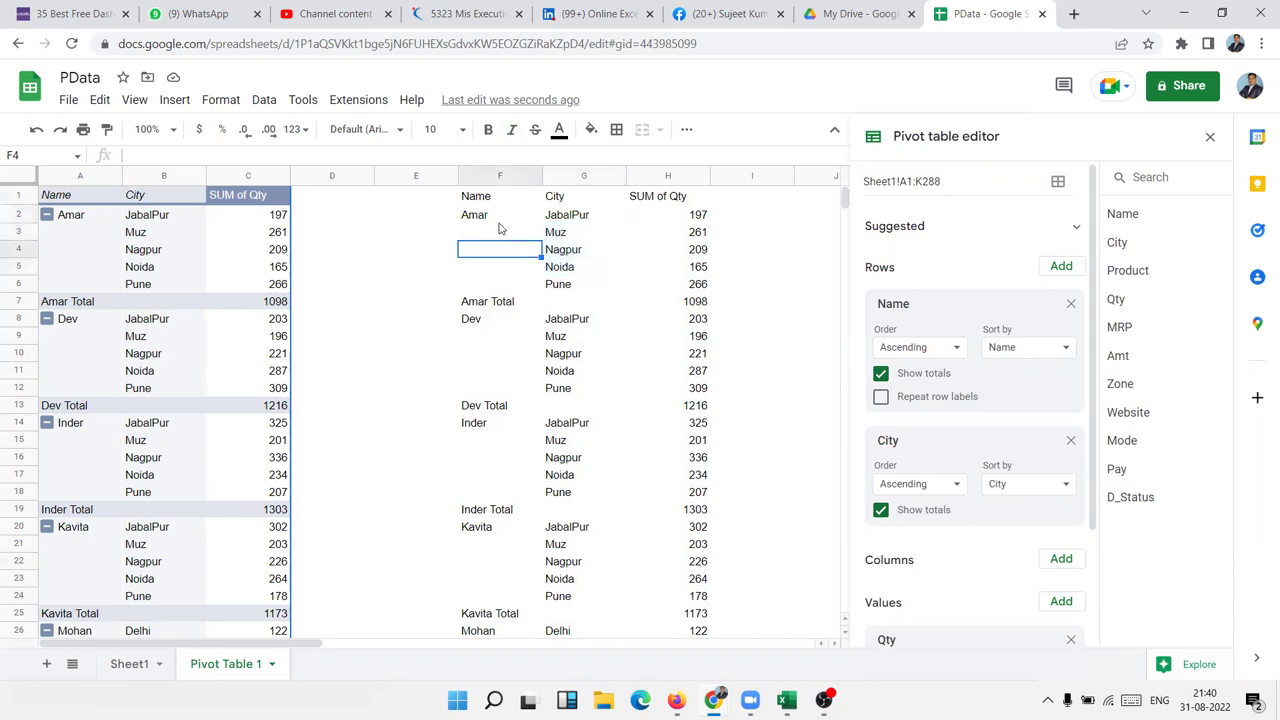
# - Fill Amar down from F2 through F6, then select columns F–H and zoom out
pyautogui.click(534, 233)
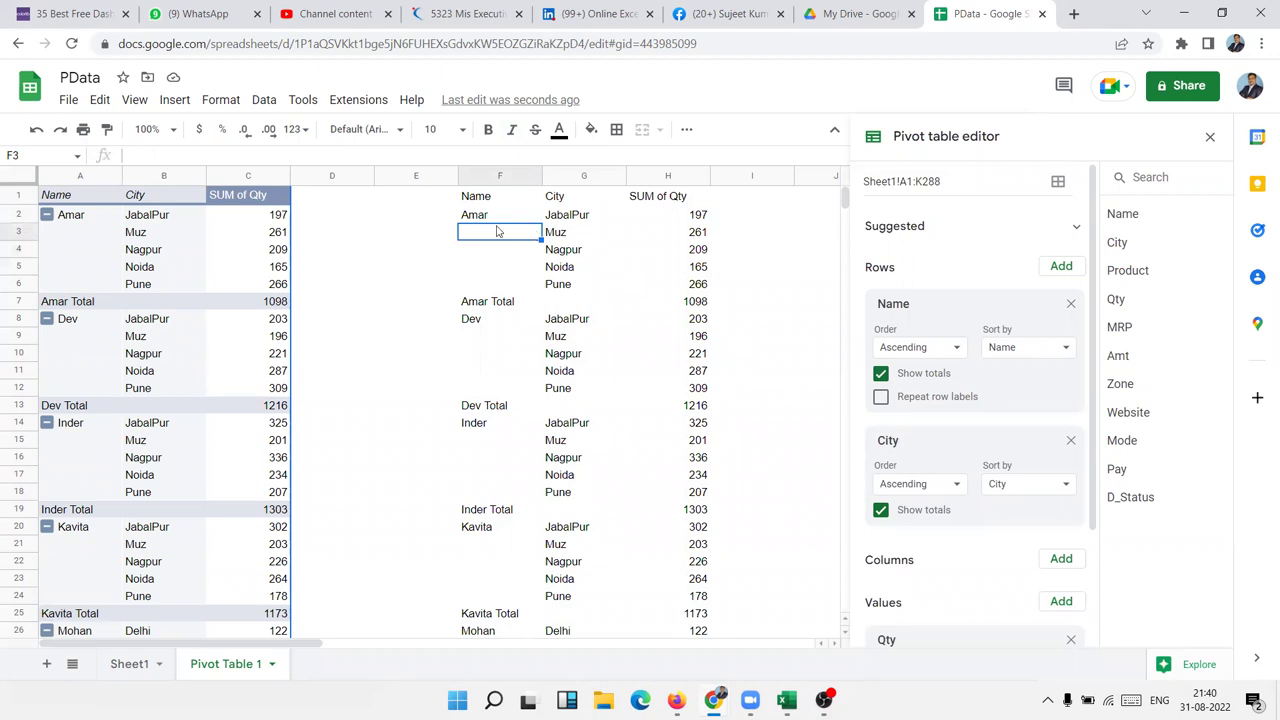
pyautogui.moveTo(483, 220); pyautogui.dragTo(700, 219)
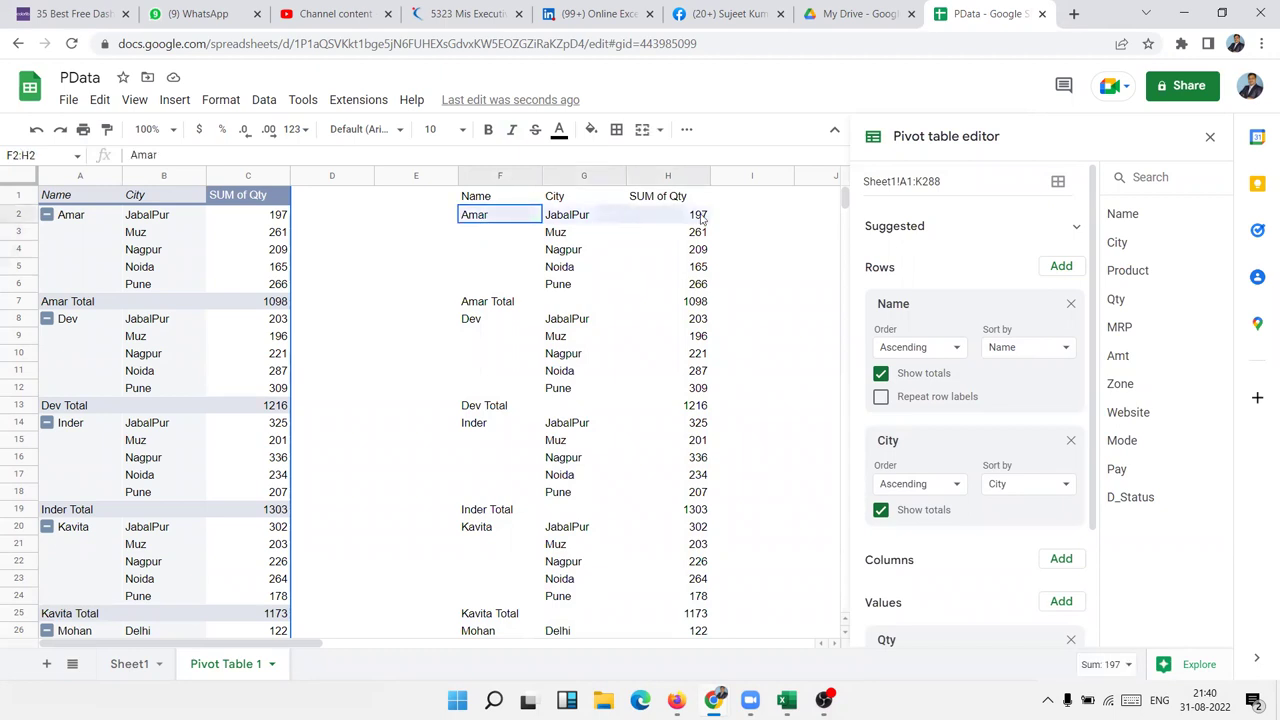
pyautogui.click(550, 250)
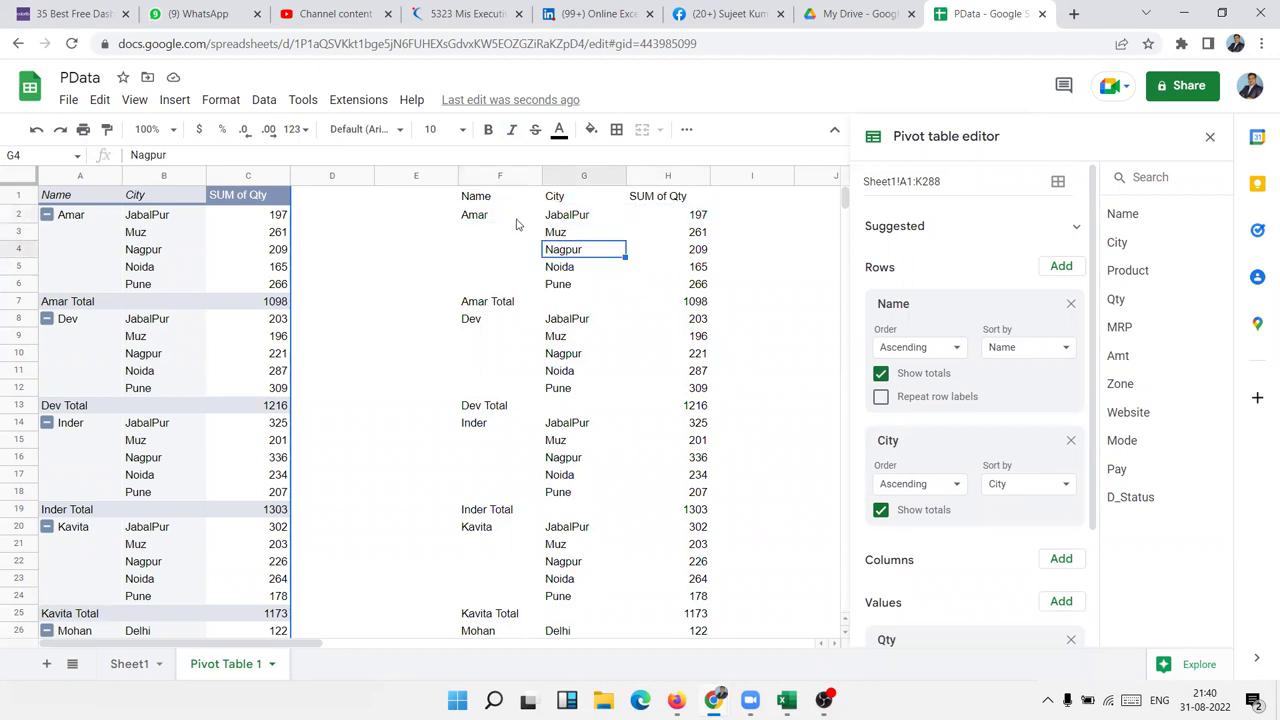
pyautogui.click(516, 220)
pyautogui.moveTo(541, 222); pyautogui.dragTo(508, 290)
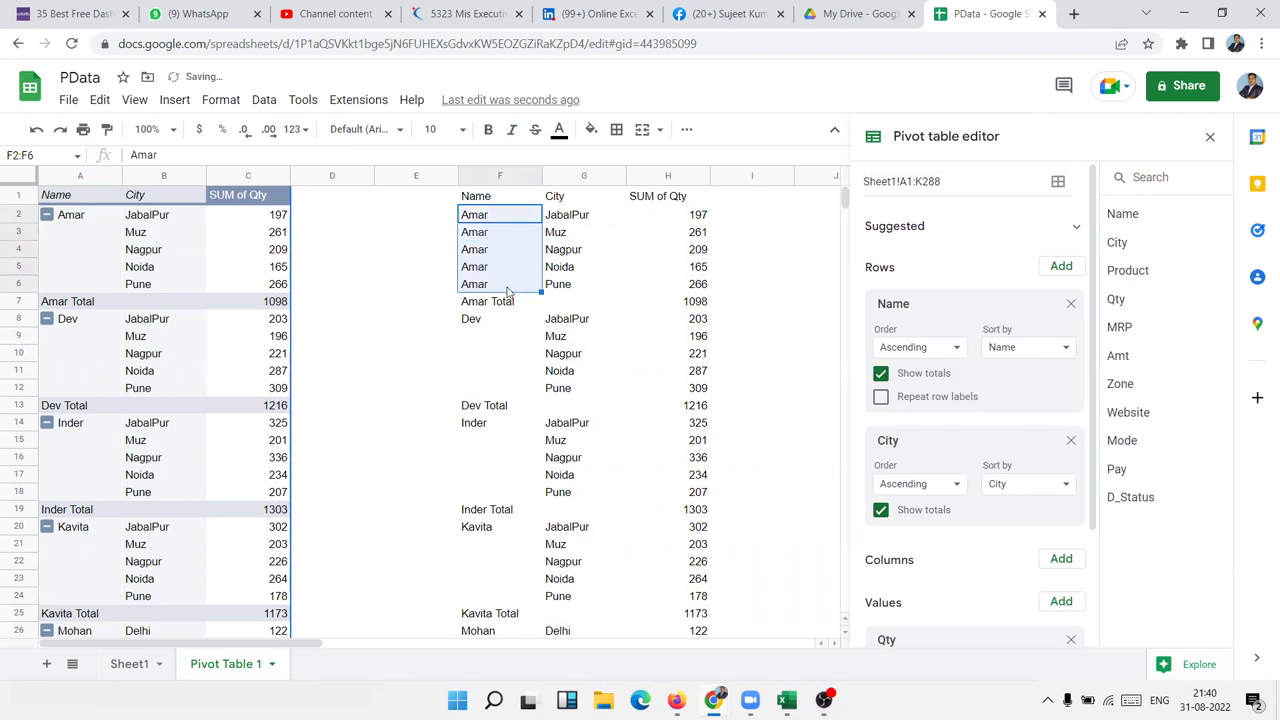
pyautogui.moveTo(500, 176)
pyautogui.moveTo(500, 180); pyautogui.dragTo(667, 180)
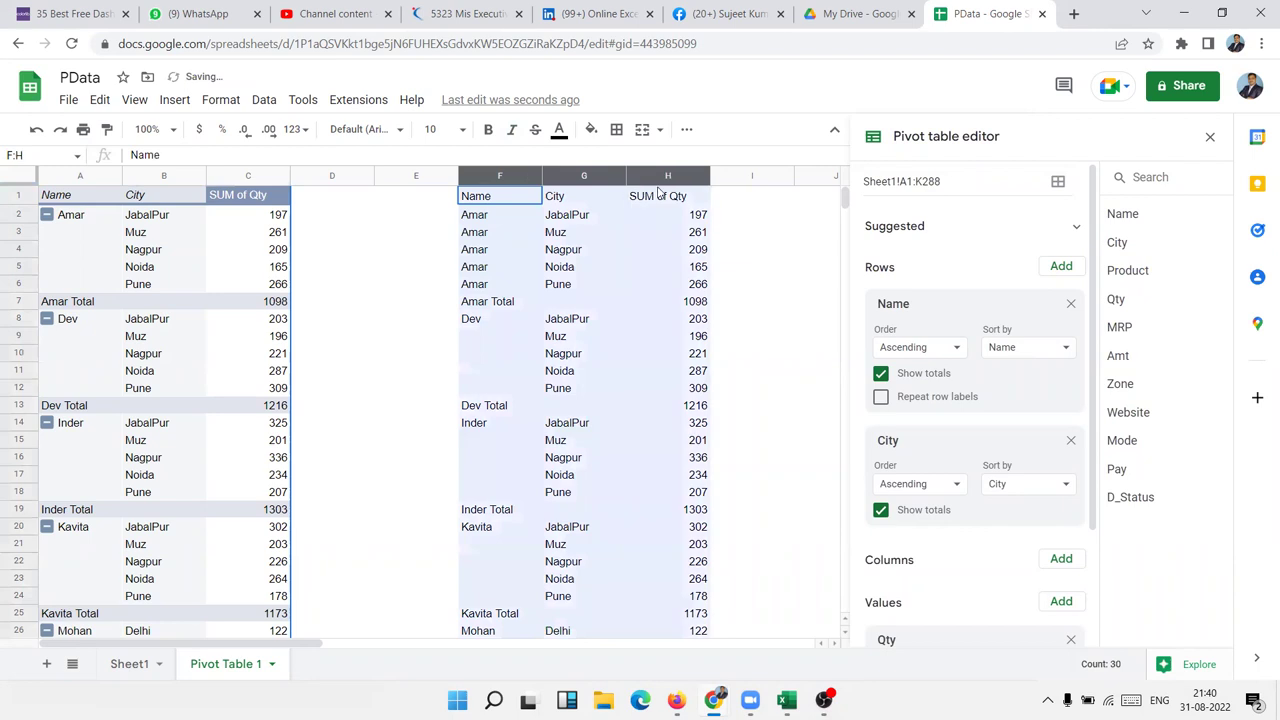
pyautogui.hotkey('ctrl', '-')
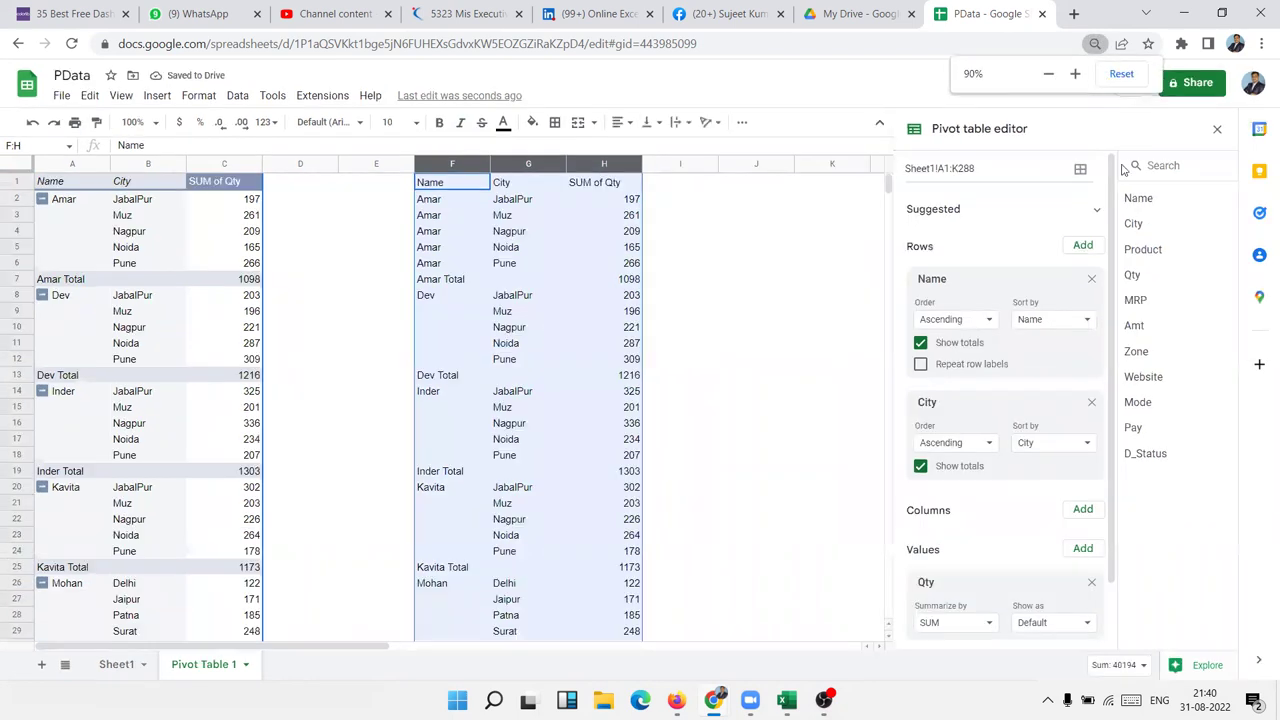
# - Delete columns F–H holding the values-only pivot copy
pyautogui.rightClick(452, 166)
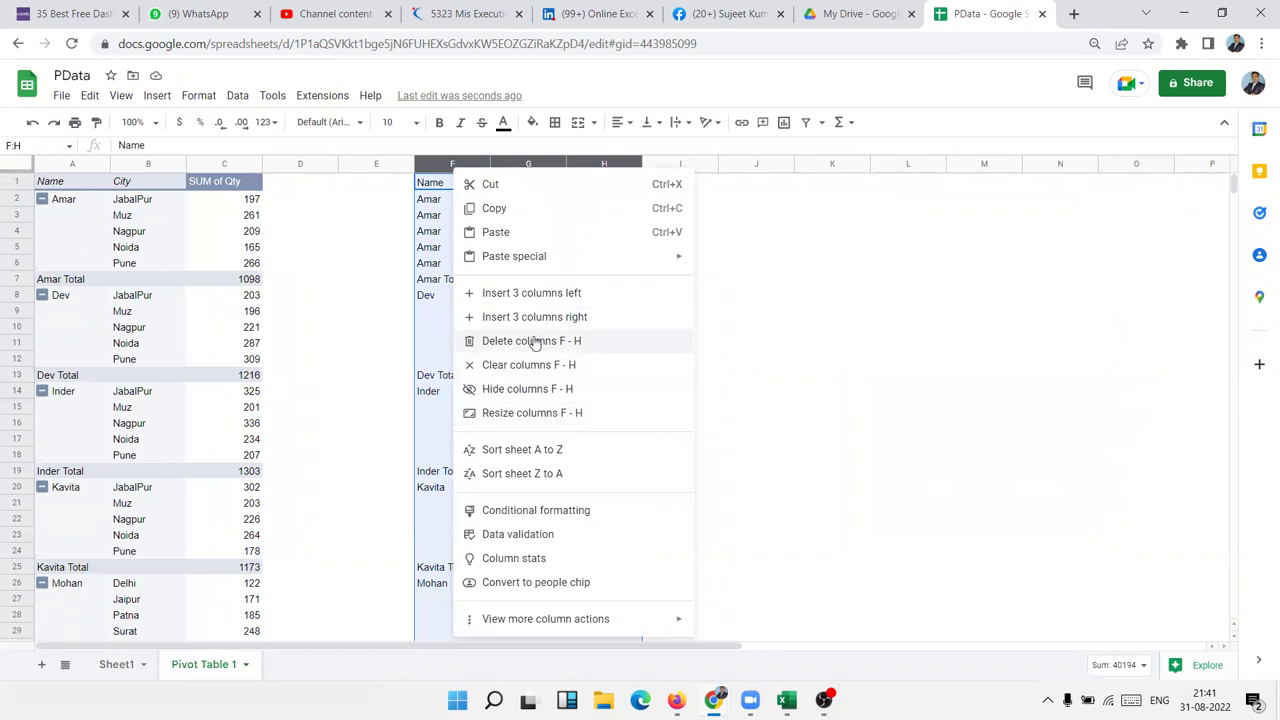
pyautogui.click(531, 341)
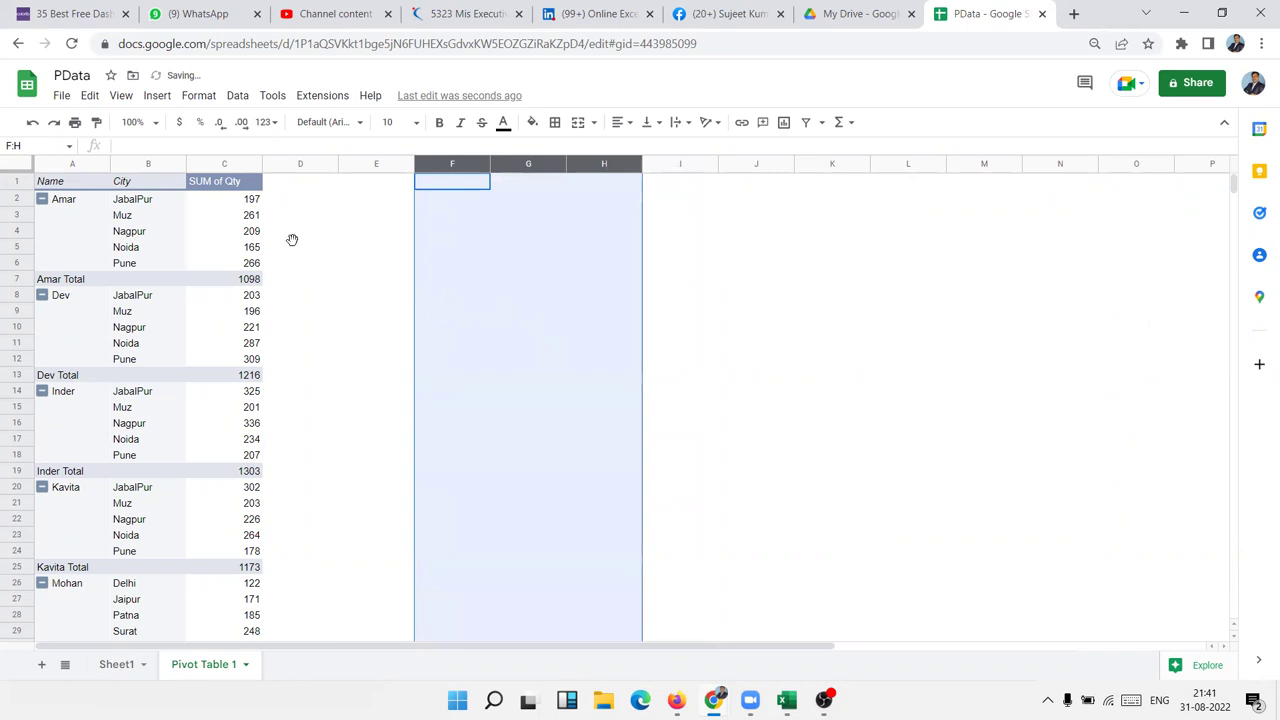
pyautogui.click(296, 245)
# - Return to Sheet1 and jump to the top of the source sales data
pyautogui.click(113, 664)
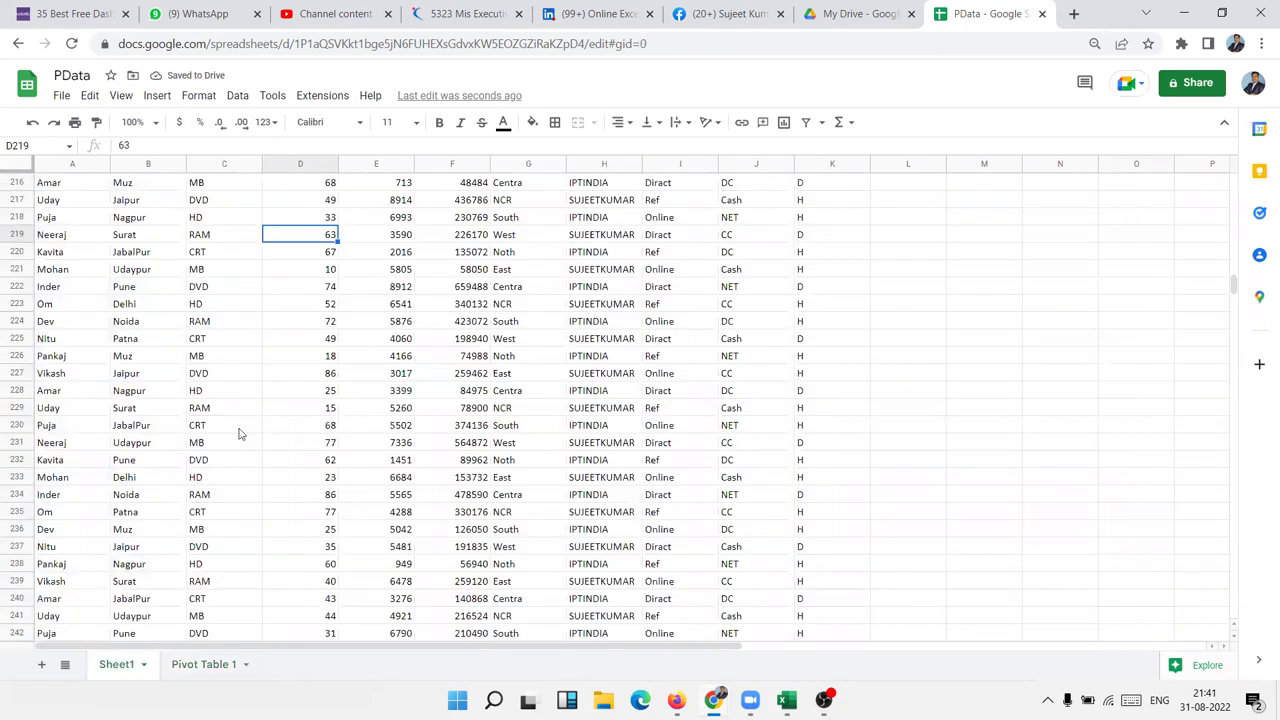
pyautogui.click(289, 272)
pyautogui.hotkey('ctrl', 'Up')
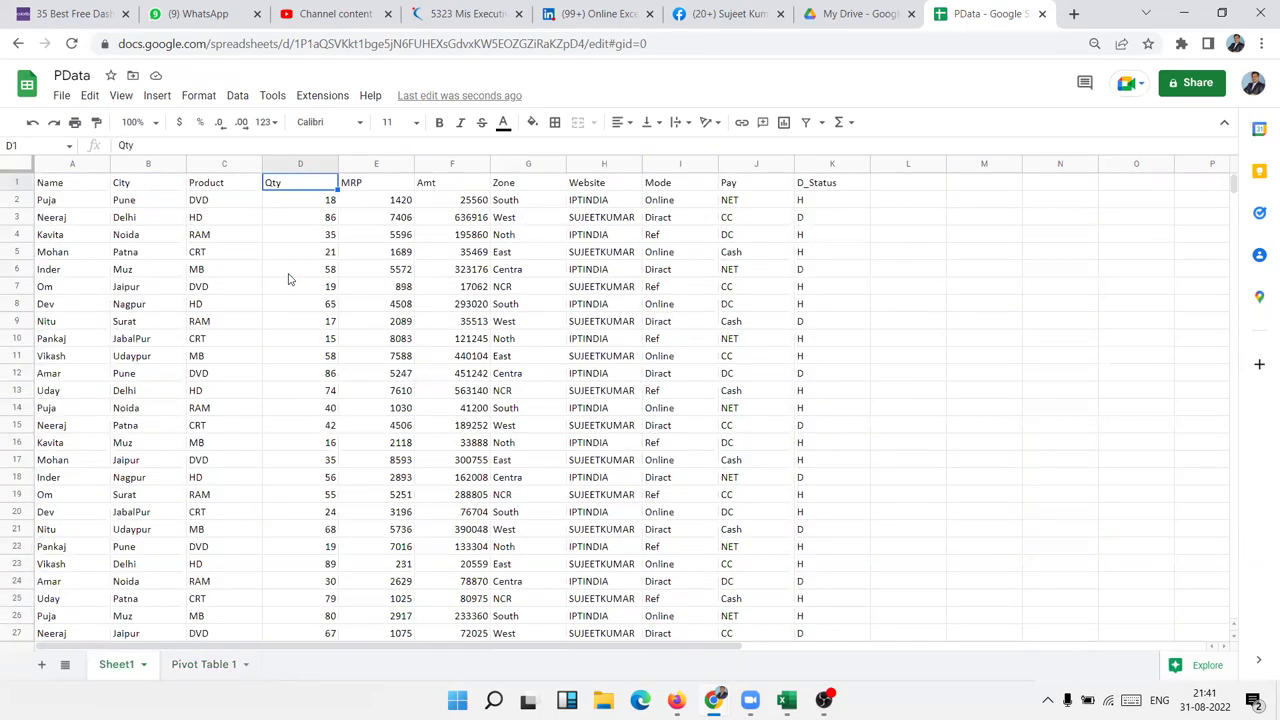
pyautogui.hotkey('ctrl', 'Left')
pyautogui.press('Down')
pyautogui.press('Down')
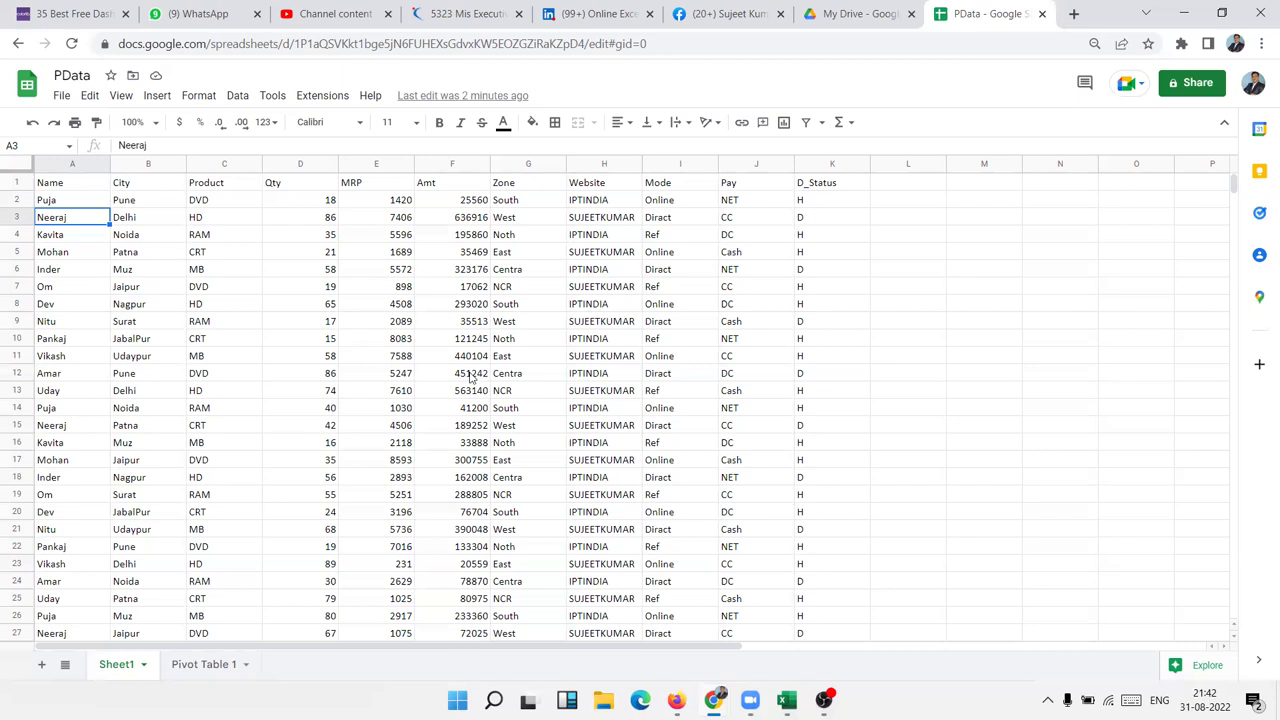
pyautogui.click(597, 205)
pyautogui.click(594, 220)
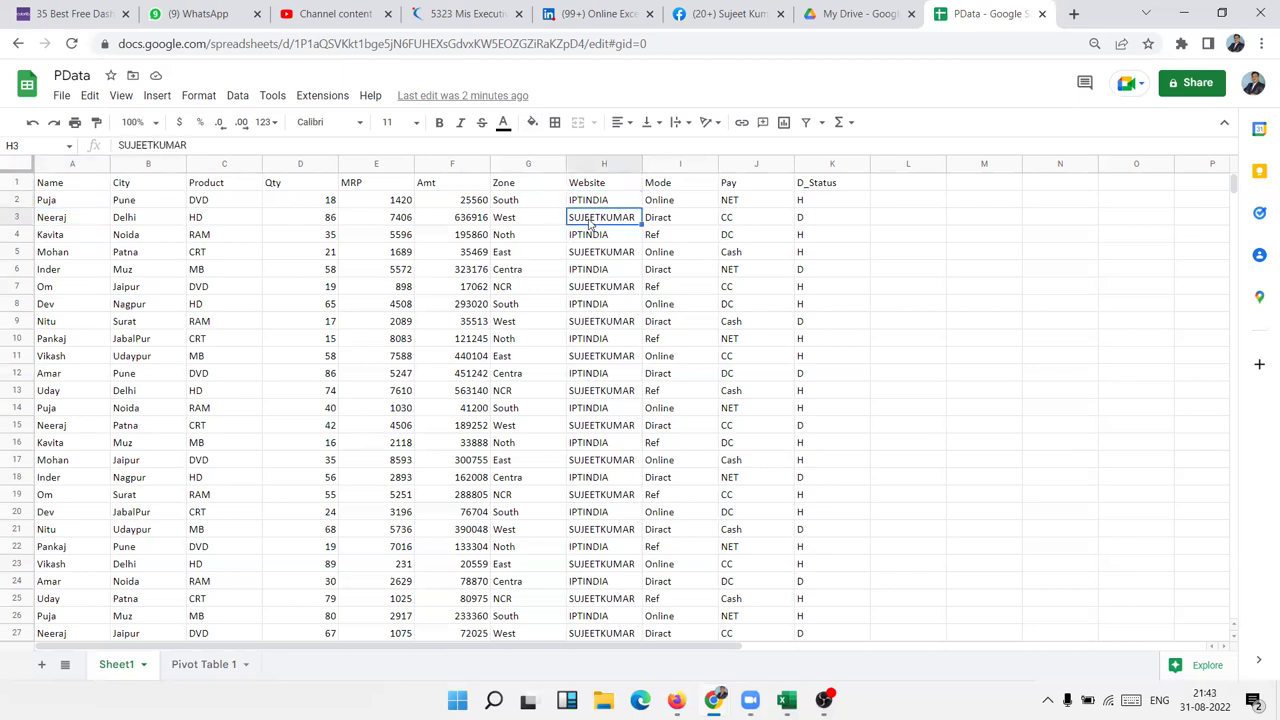
pyautogui.click(591, 206)
pyautogui.click(594, 222)
pyautogui.click(594, 237)
pyautogui.click(591, 223)
pyautogui.click(589, 206)
pyautogui.click(587, 226)
pyautogui.click(589, 205)
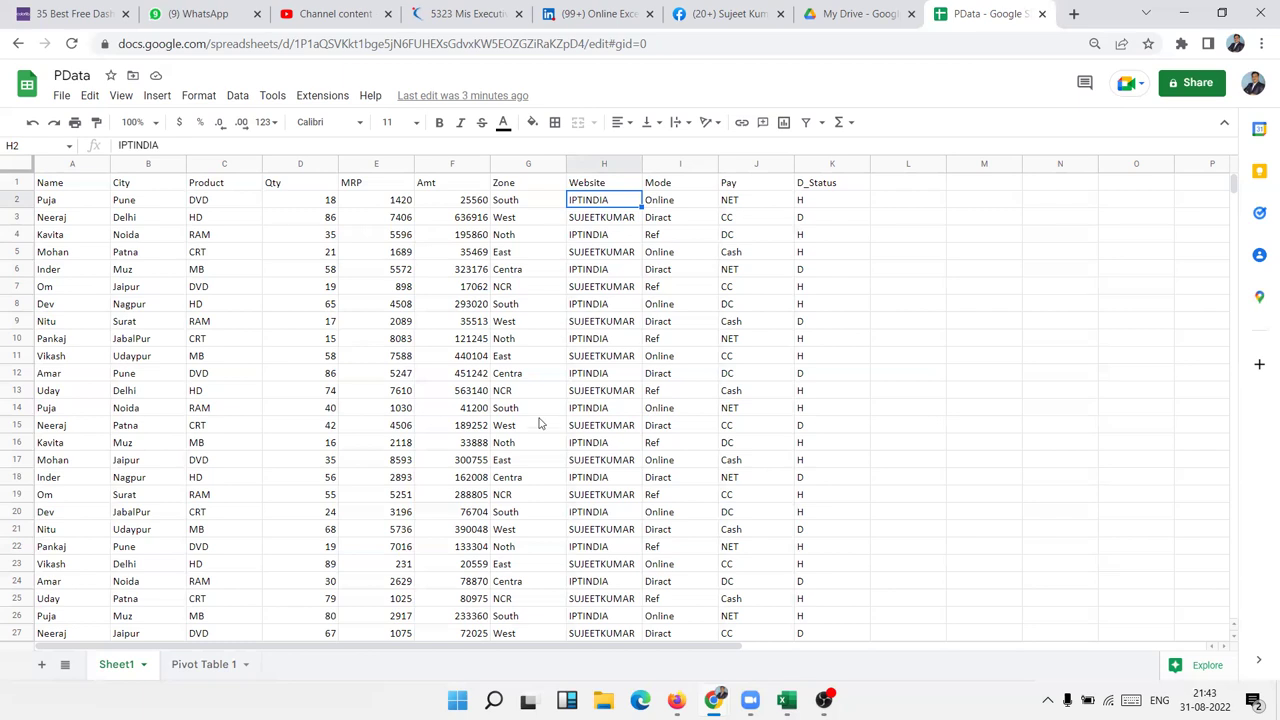
pyautogui.scroll(-7, 540, 420)
pyautogui.scroll(-7, 548, 421)
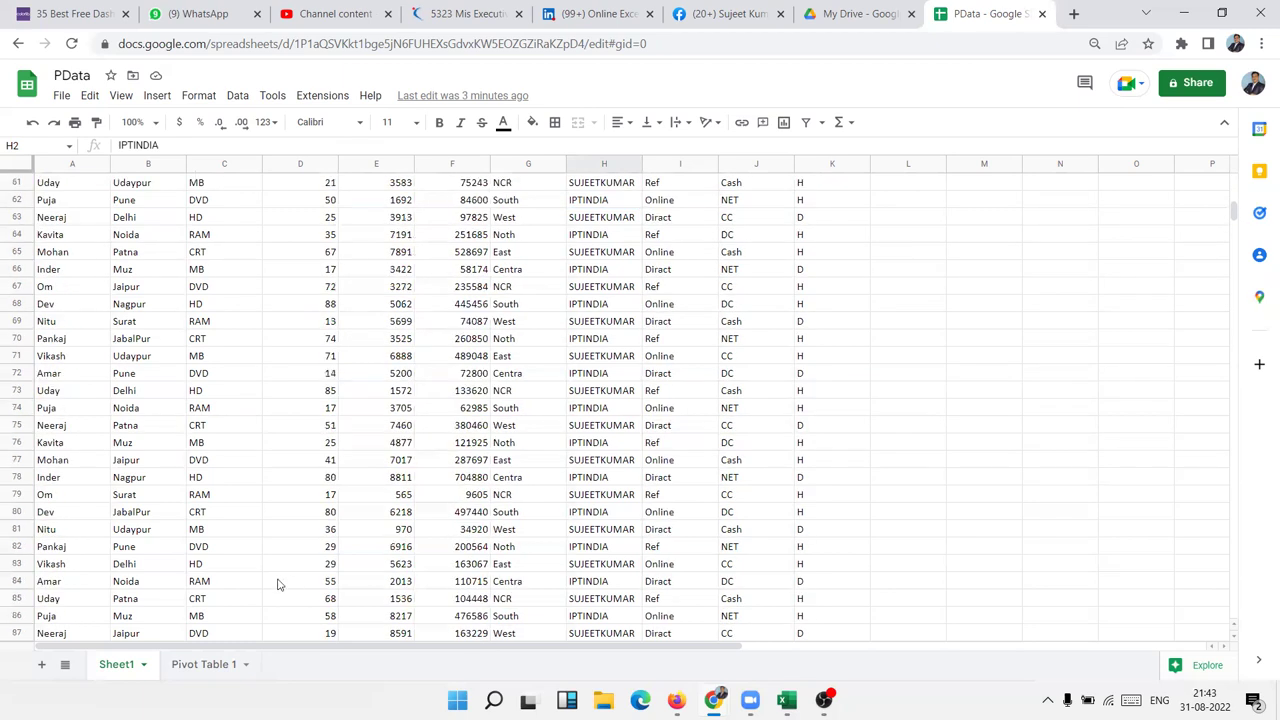
pyautogui.click(223, 665)
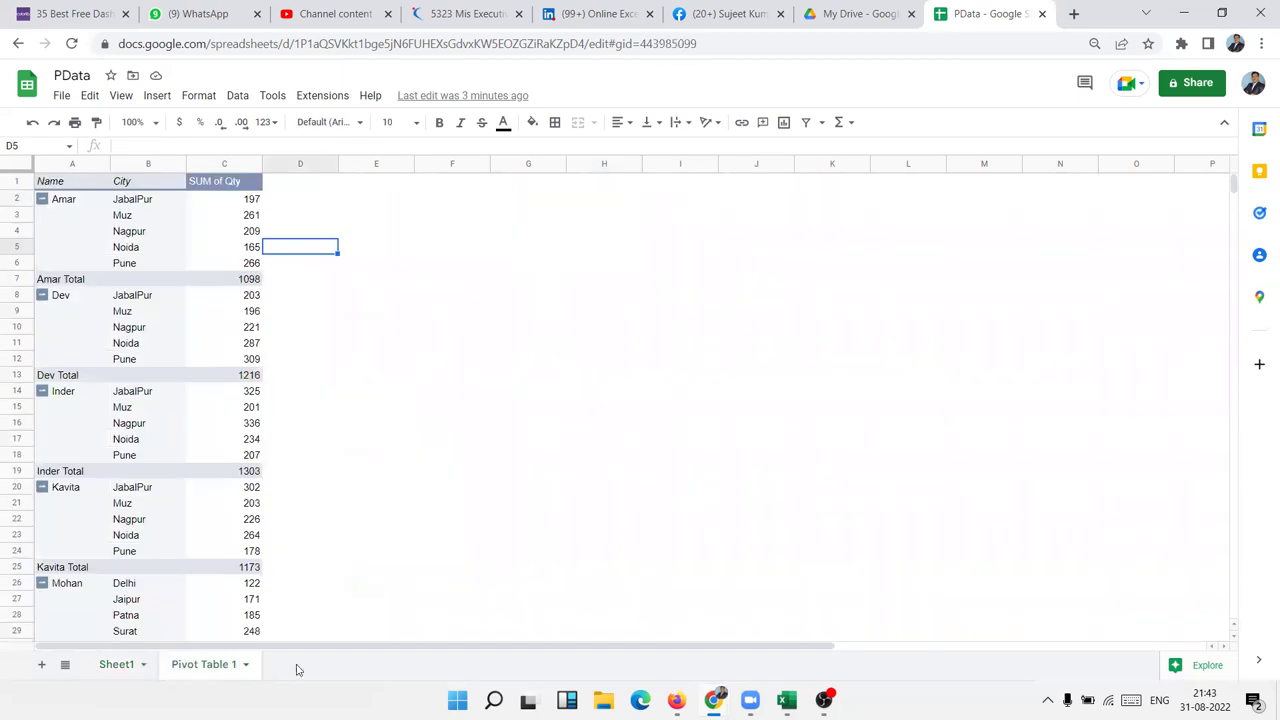
pyautogui.click(167, 232)
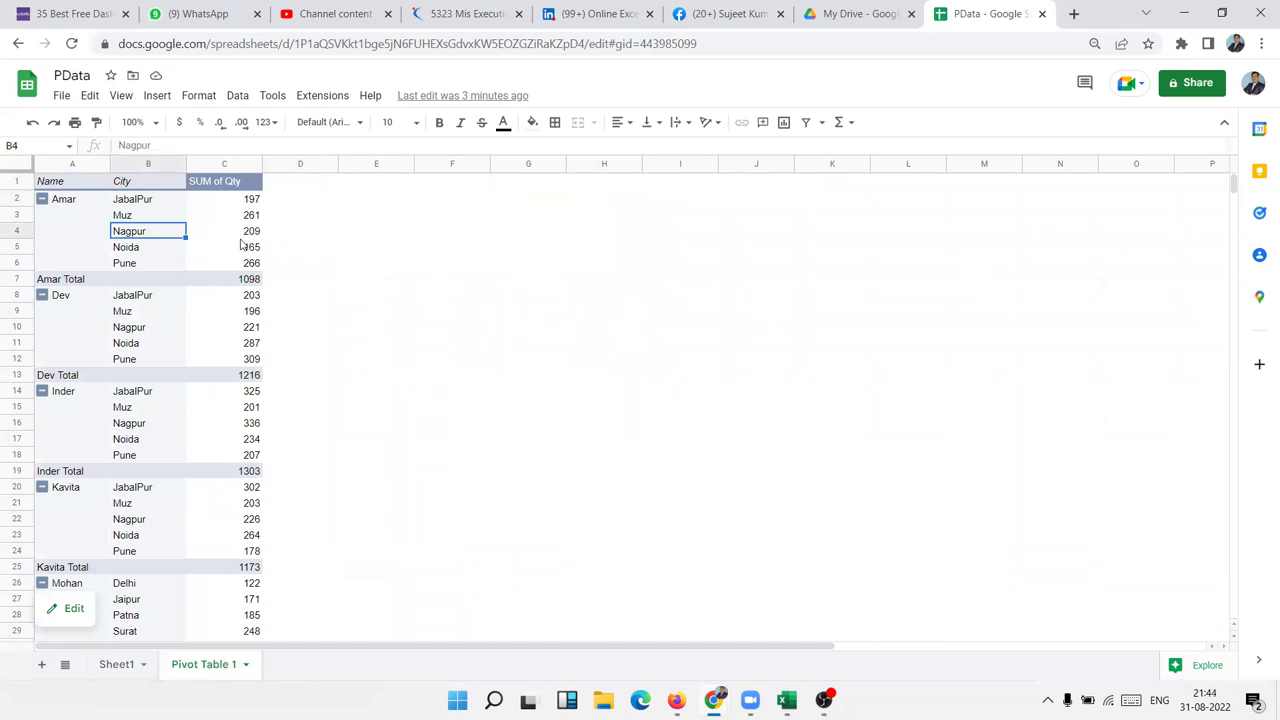
pyautogui.doubleClick(242, 236)
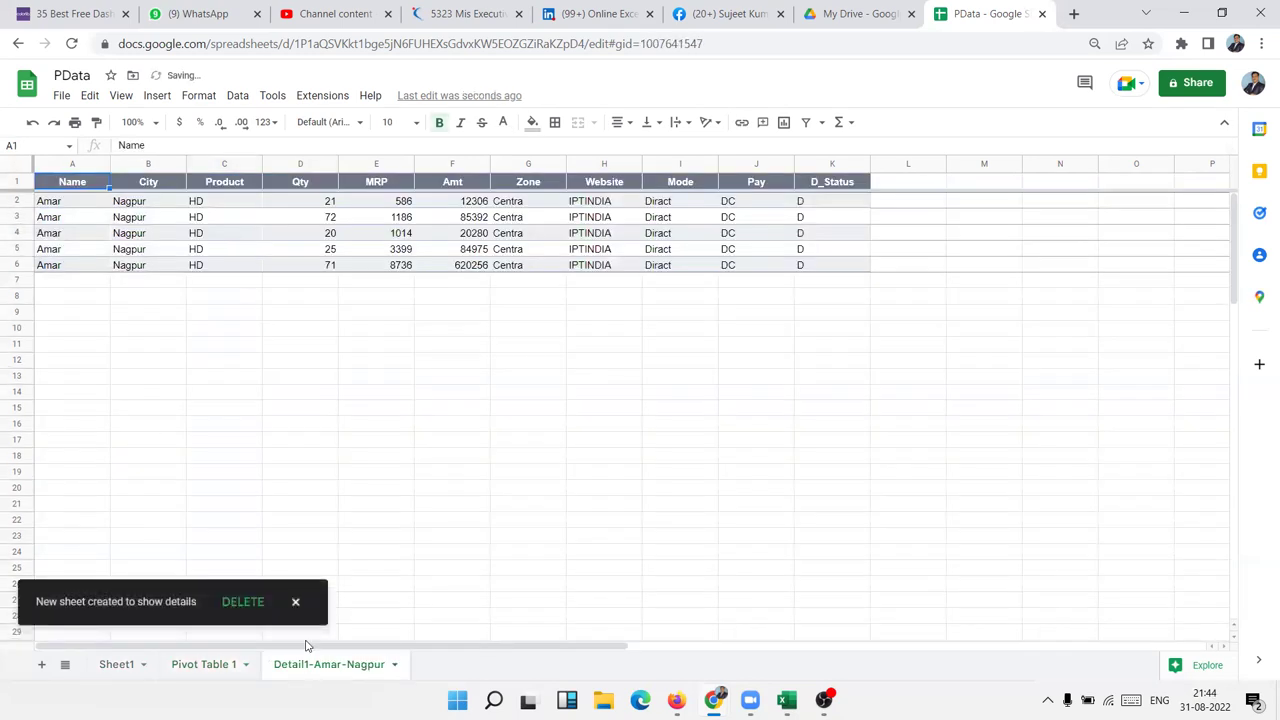
pyautogui.rightClick(316, 664)
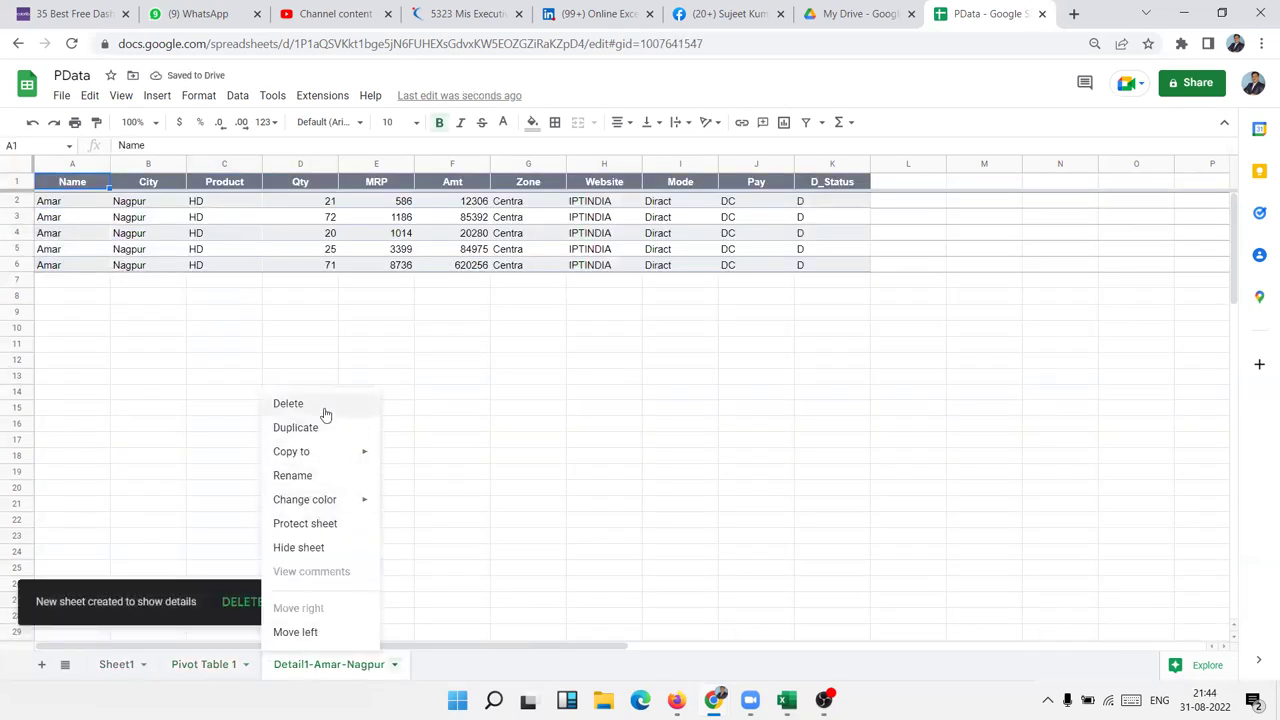
pyautogui.click(325, 404)
pyautogui.click(818, 408)
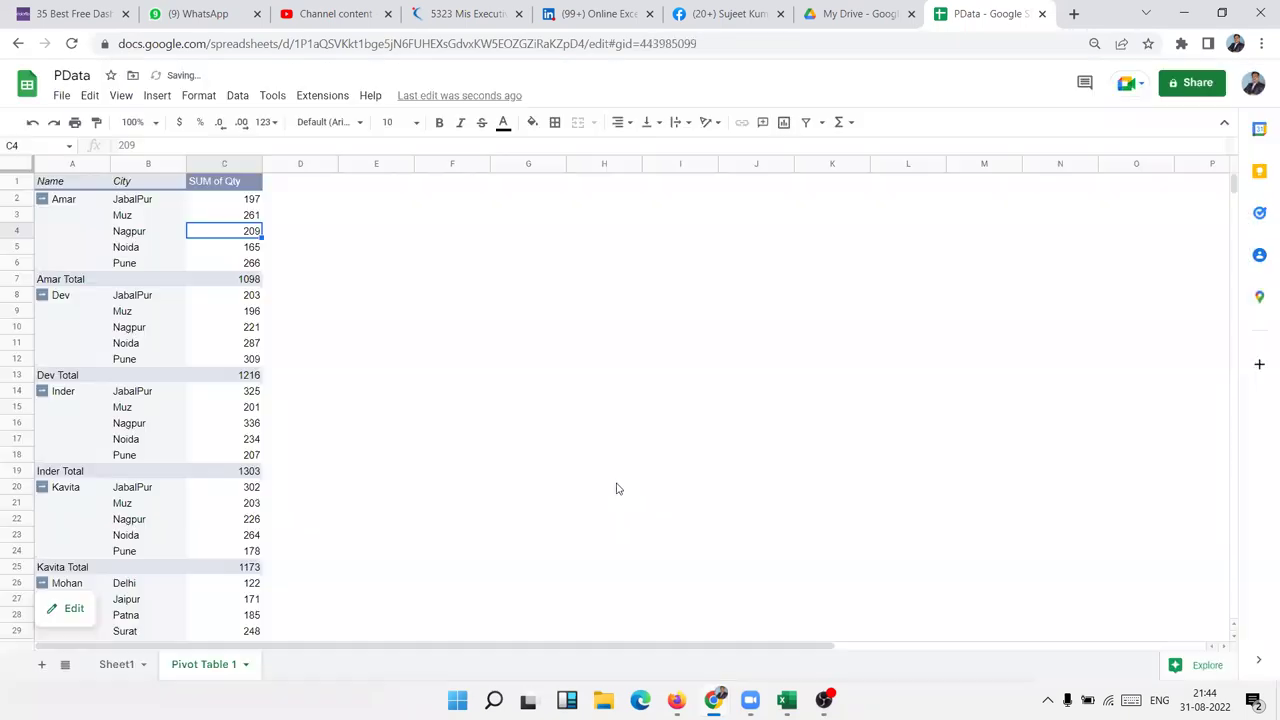
pyautogui.click(114, 676)
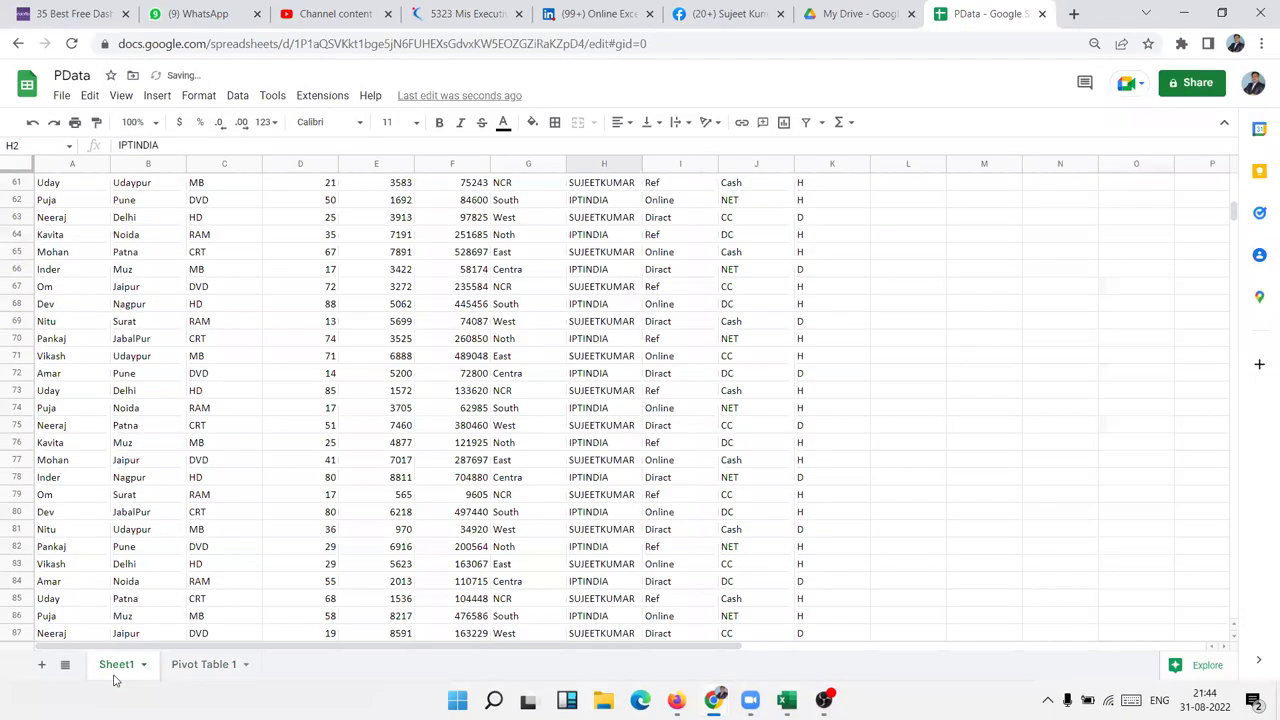
pyautogui.scroll(20, 172, 284)
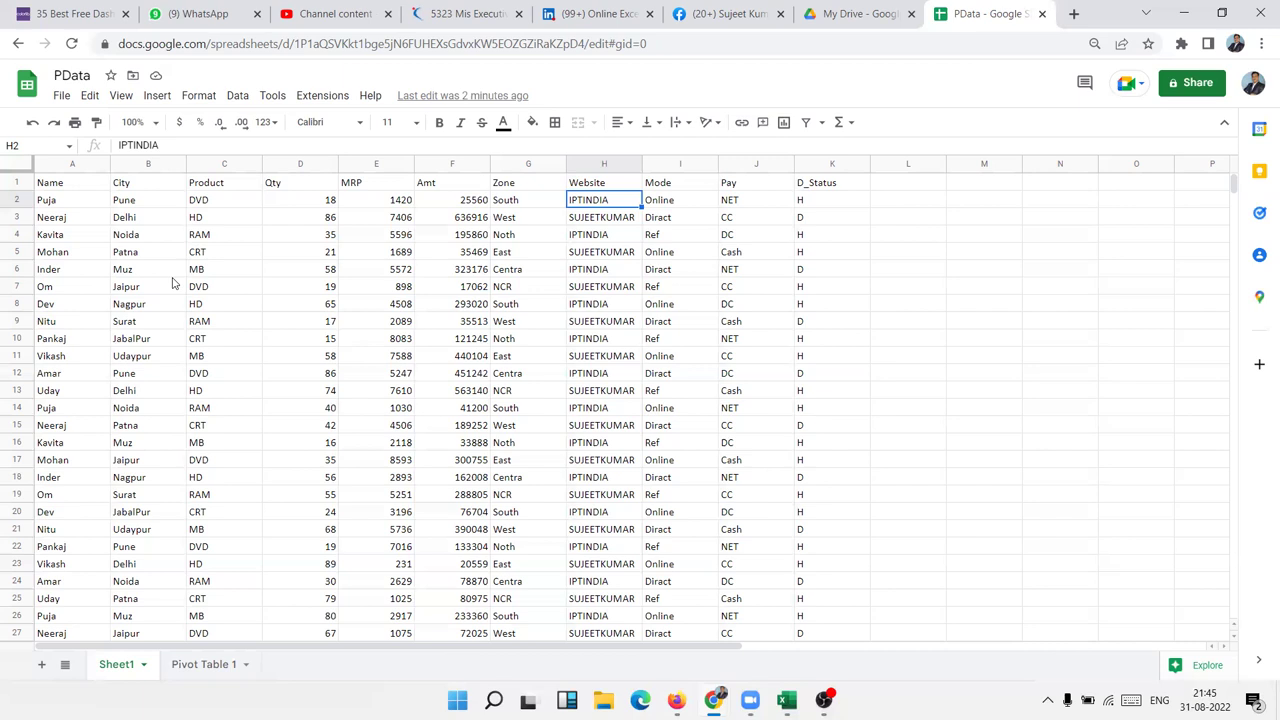
# - Enter the 2016 row in M2:O2 with values 500 and 900
pyautogui.click(938, 208)
pyautogui.click(964, 206)
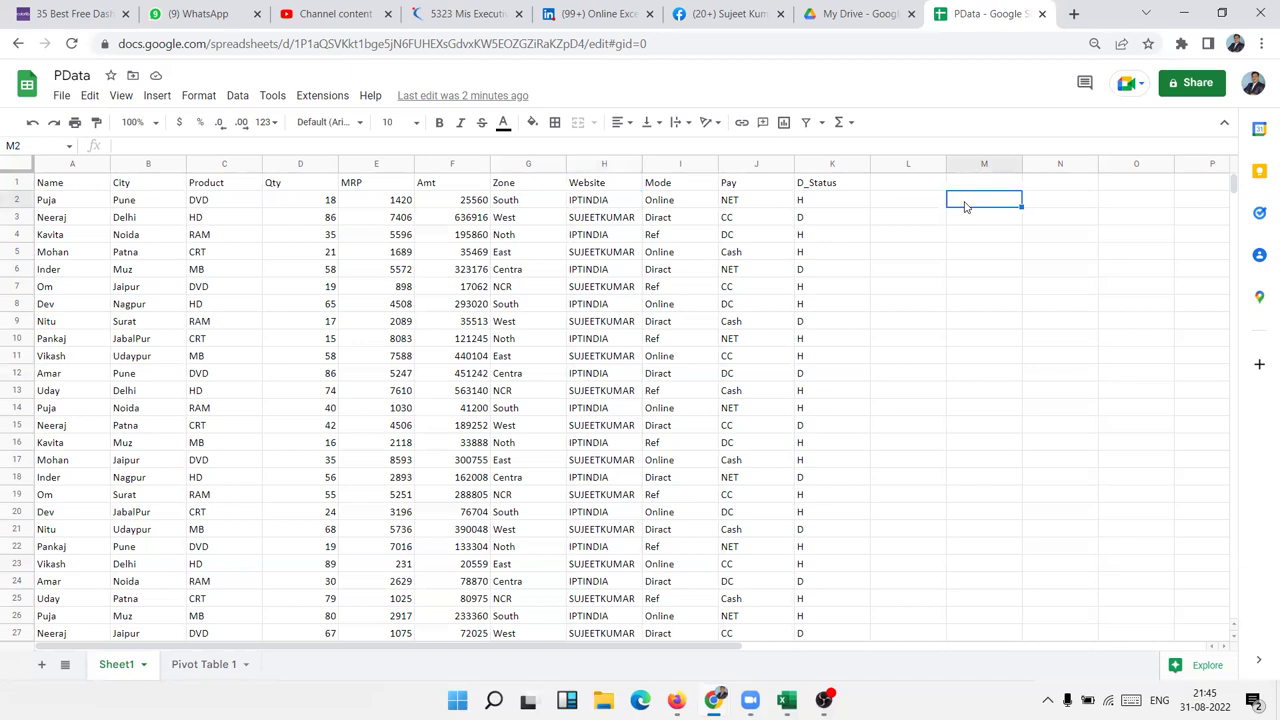
pyautogui.write('2016')
pyautogui.hotkey('ctrl', 'Return')
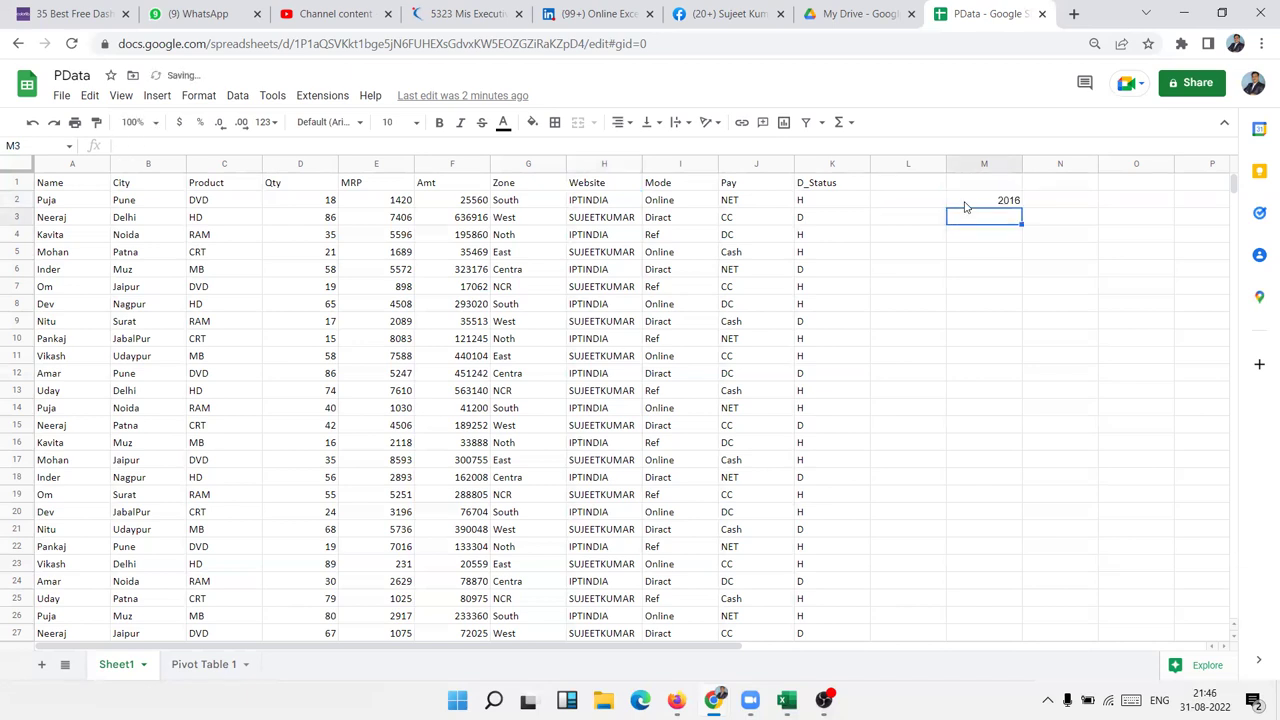
pyautogui.press('Tab')
pyautogui.write('40')
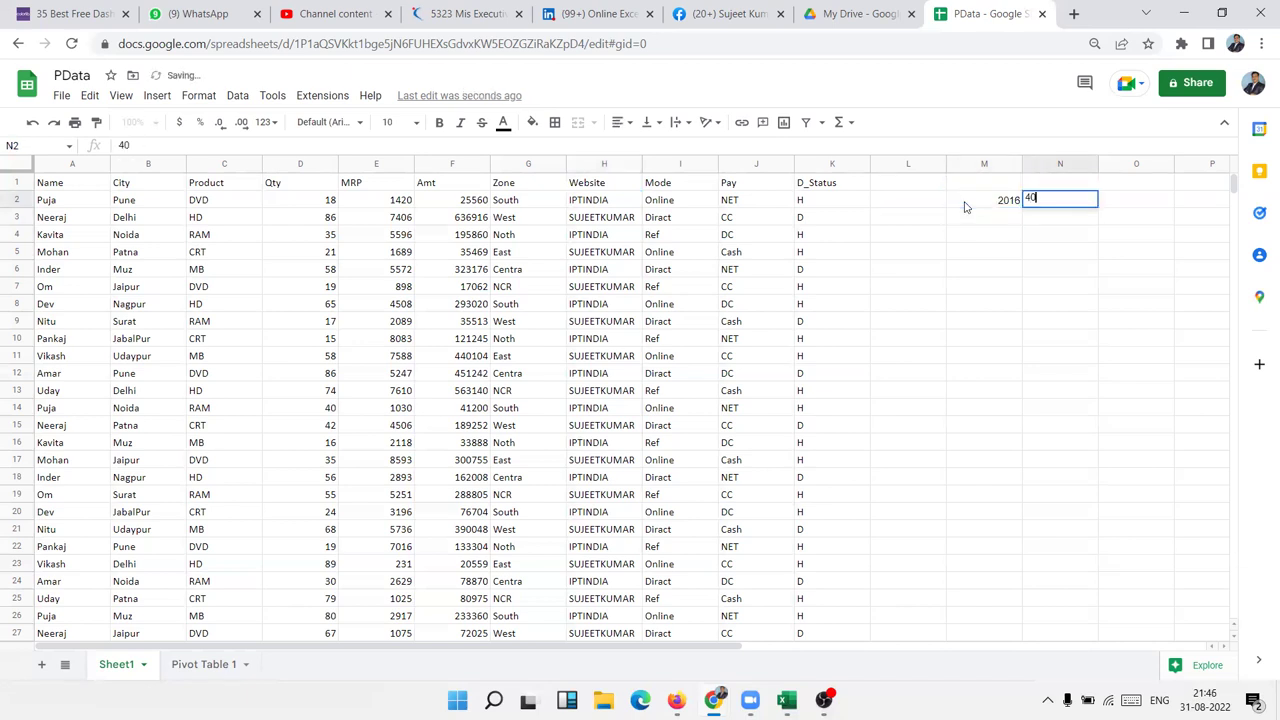
pyautogui.press('BackSpace')
pyautogui.press('BackSpace')
pyautogui.write('500')
pyautogui.press('Tab')
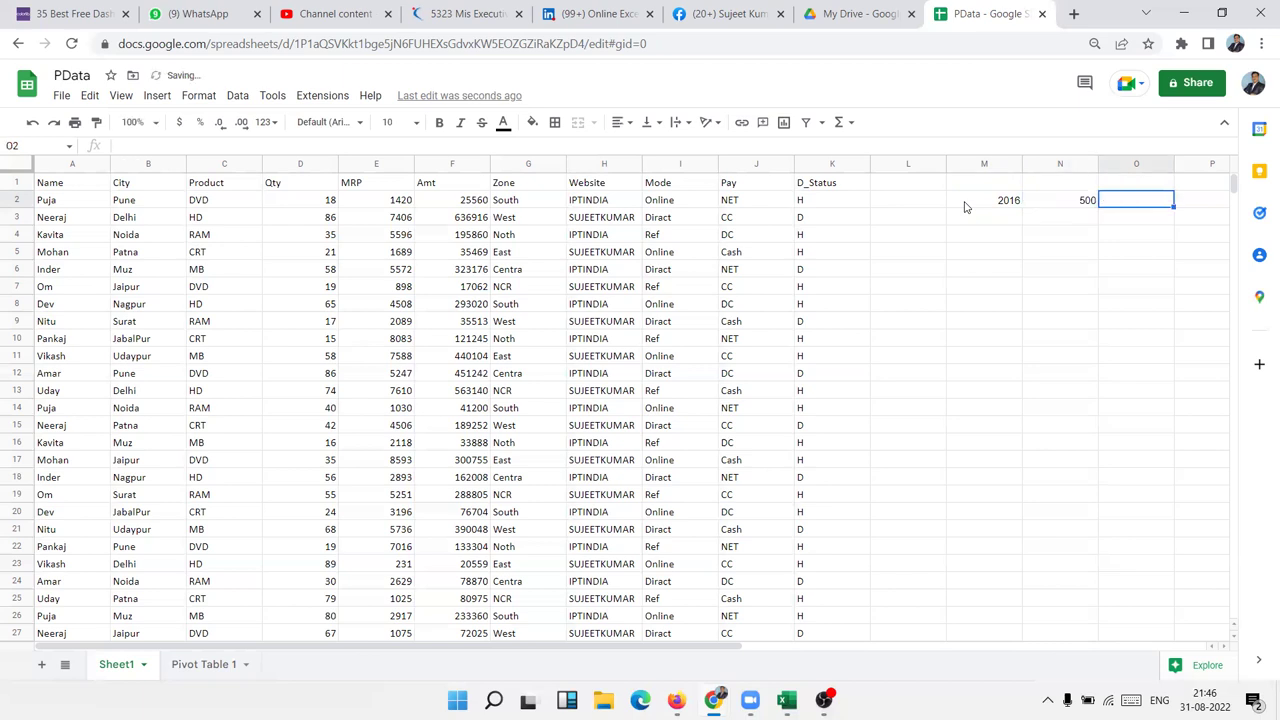
pyautogui.write('9')
pyautogui.press('Return')
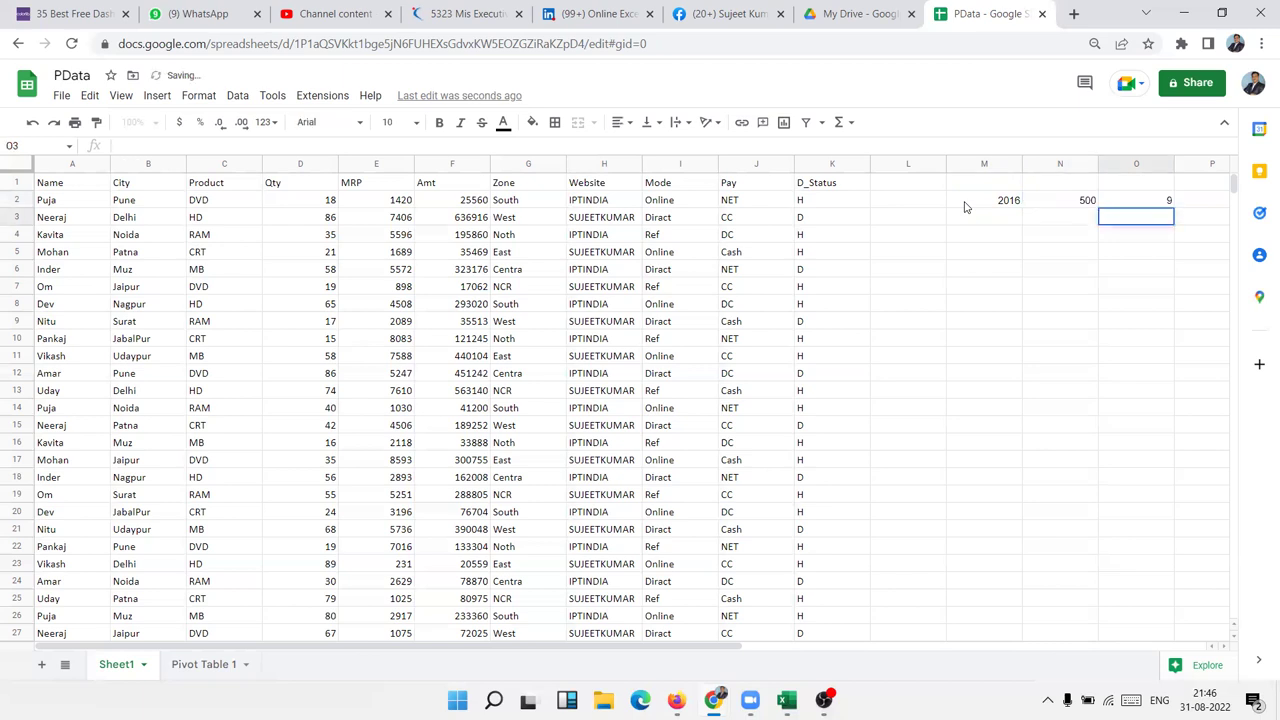
pyautogui.press('Up')
pyautogui.press('Return')
pyautogui.write('00')
pyautogui.press('Return')
# - Enter the 2017 row in M3:O3 with values 450 and 850
pyautogui.press('Left')
pyautogui.press('Left')
pyautogui.write('2017')
pyautogui.press('Tab')
pyautogui.write('550')
pyautogui.press('Tab')
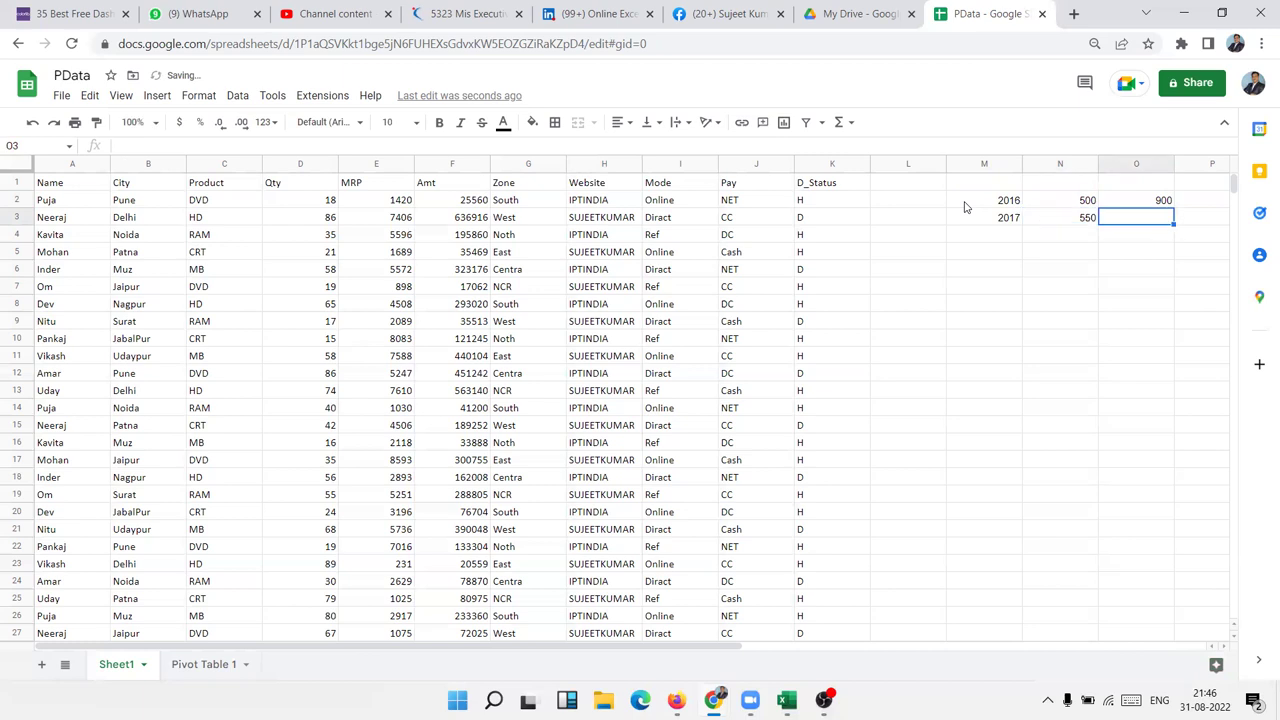
pyautogui.write('850')
pyautogui.press('Return')
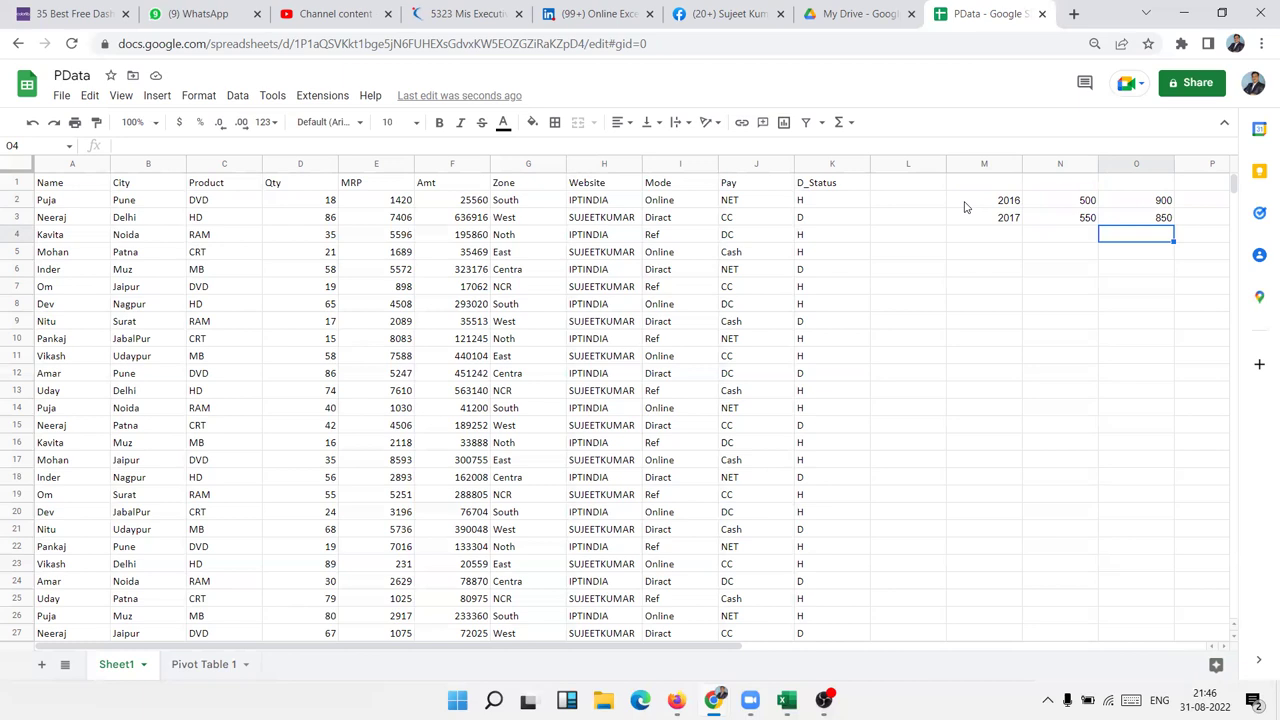
pyautogui.press('Up')
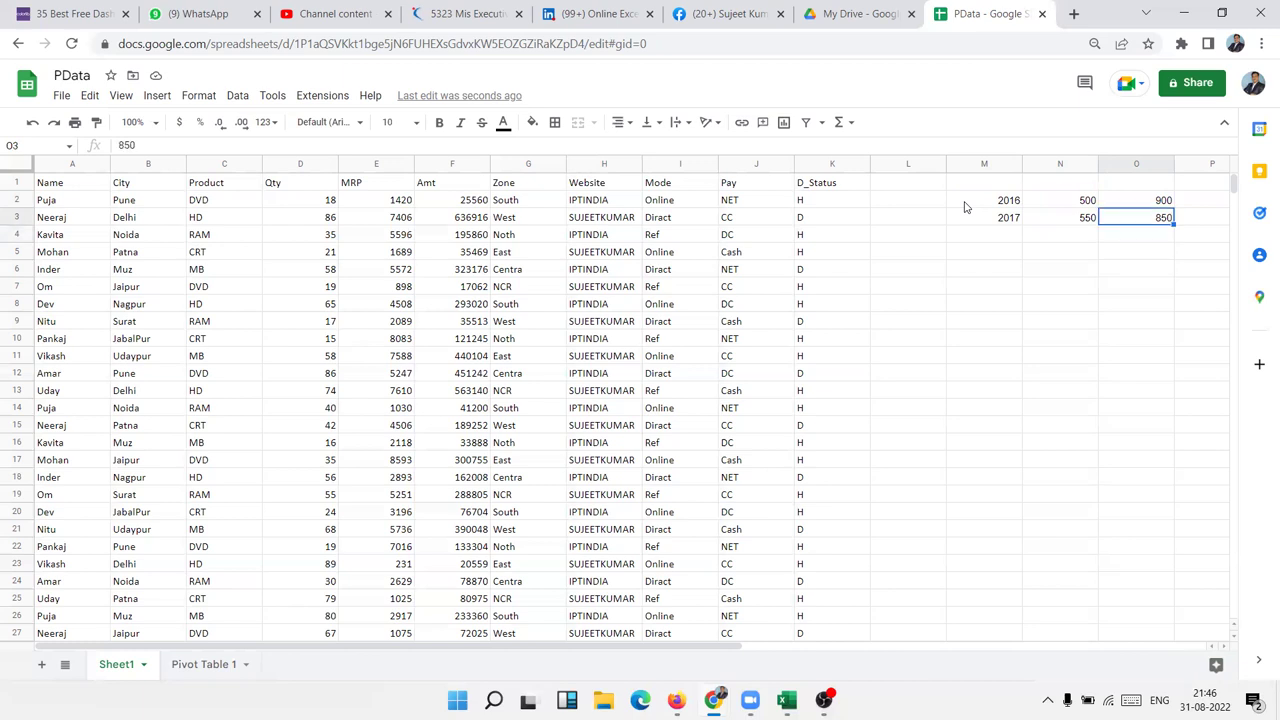
pyautogui.press('Left')
pyautogui.write('450')
pyautogui.press('Return')
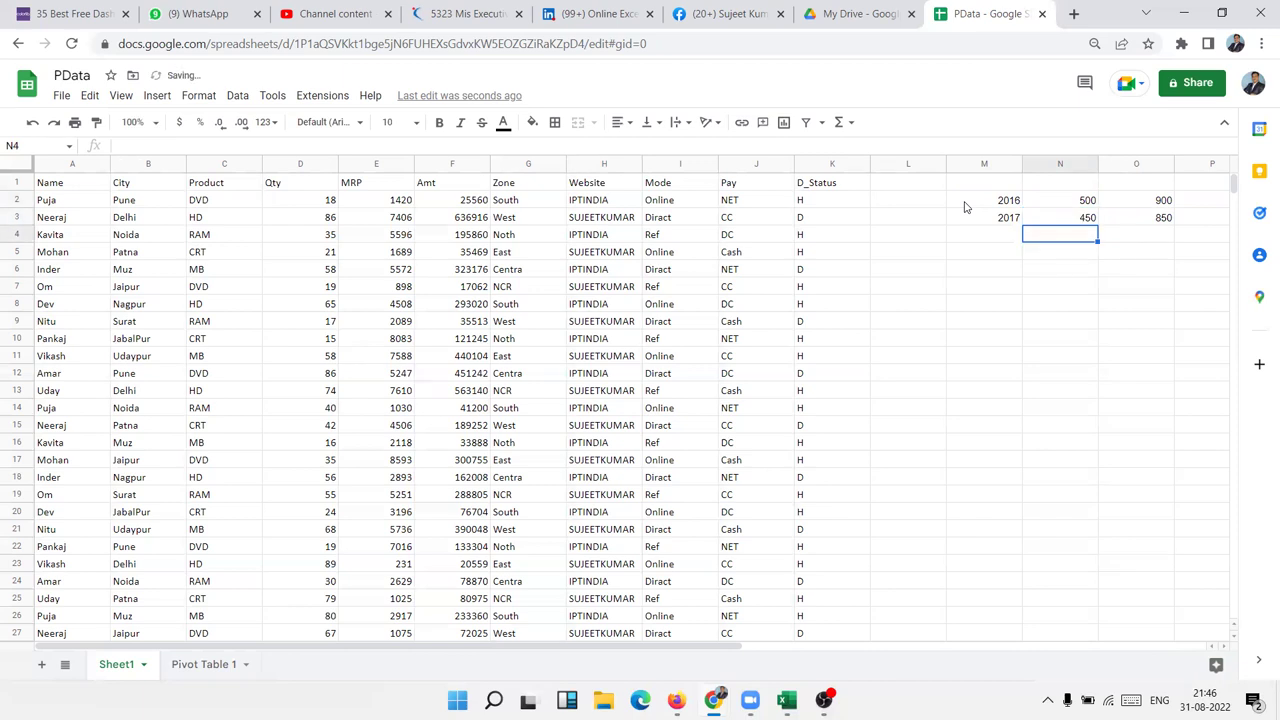
# - Enter the 2018 row in M4:O4 with values 600 and 1800
pyautogui.press('Up')
pyautogui.press('Right')
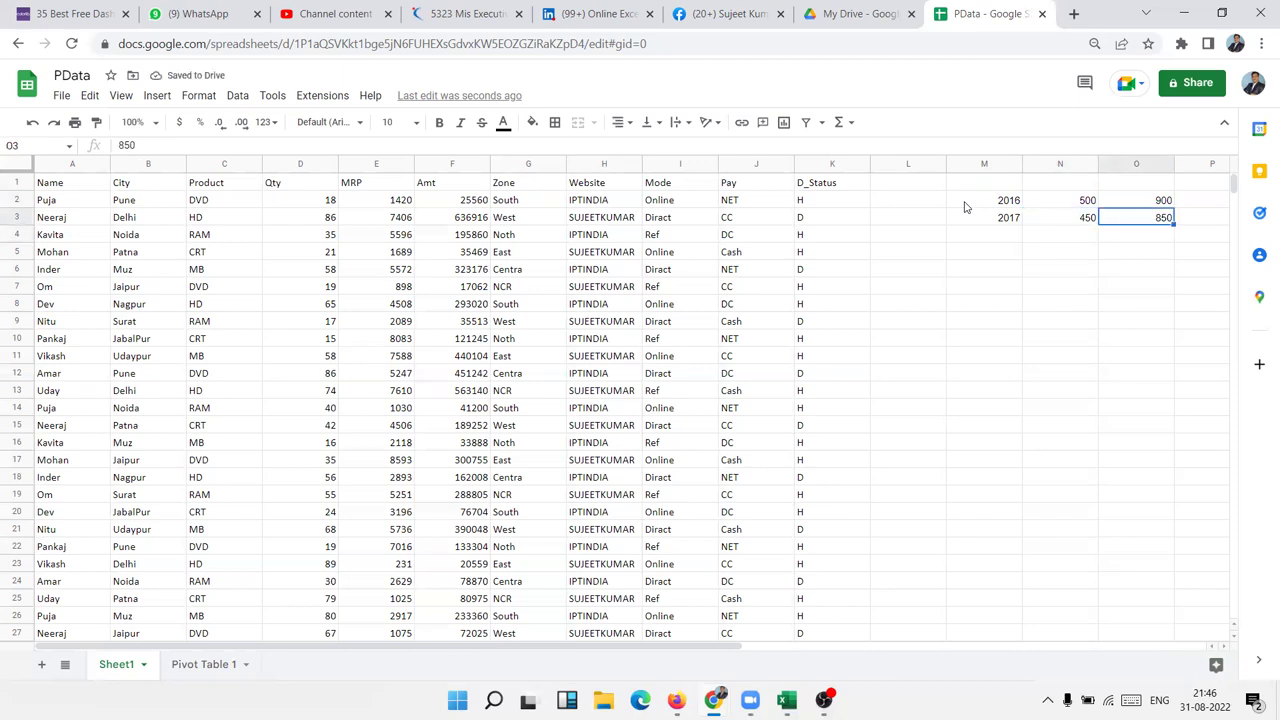
pyautogui.press('Down')
pyautogui.press('Left')
pyautogui.press('Left')
pyautogui.write('2018')
pyautogui.press('Tab')
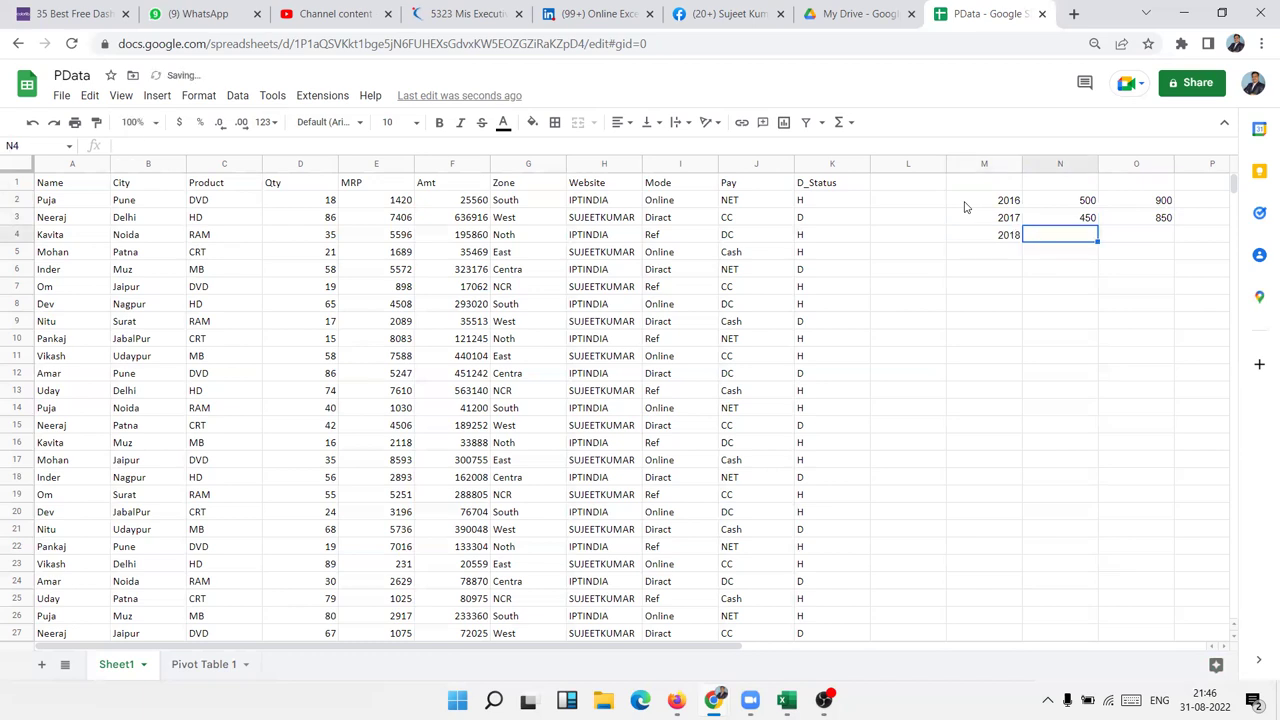
pyautogui.write('600')
pyautogui.press('Tab')
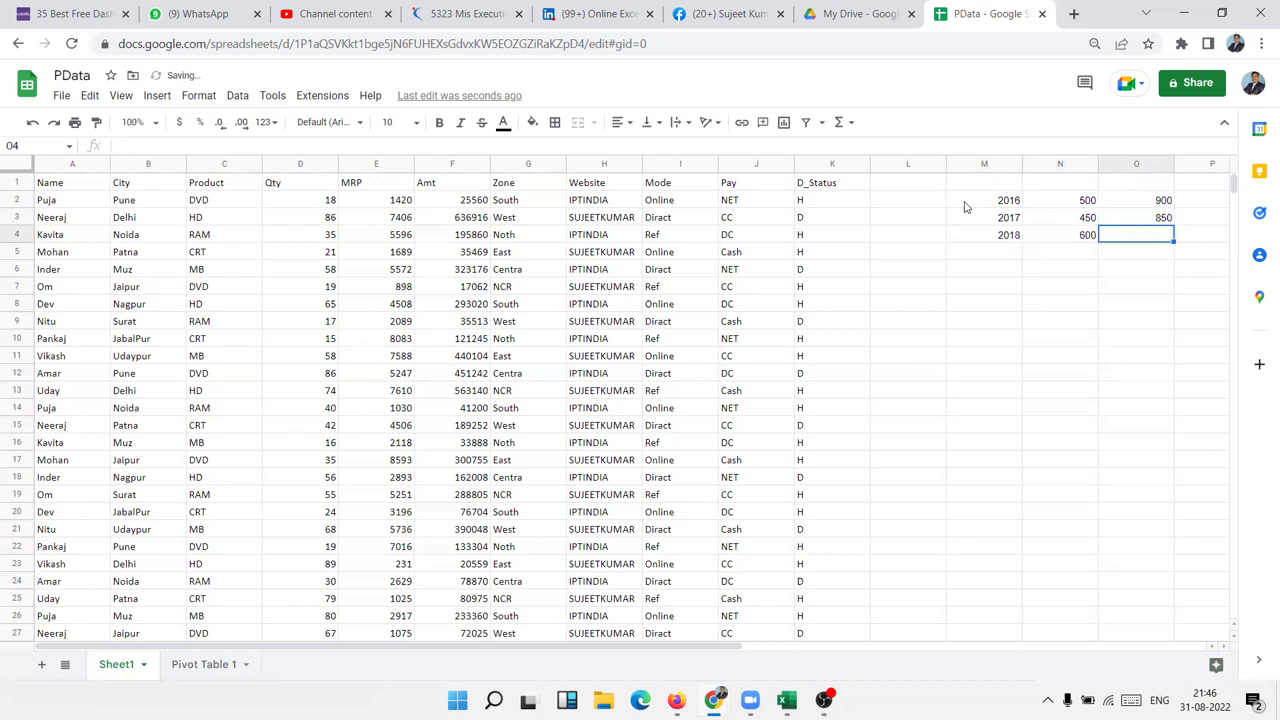
pyautogui.write('1800')
pyautogui.press('Return')
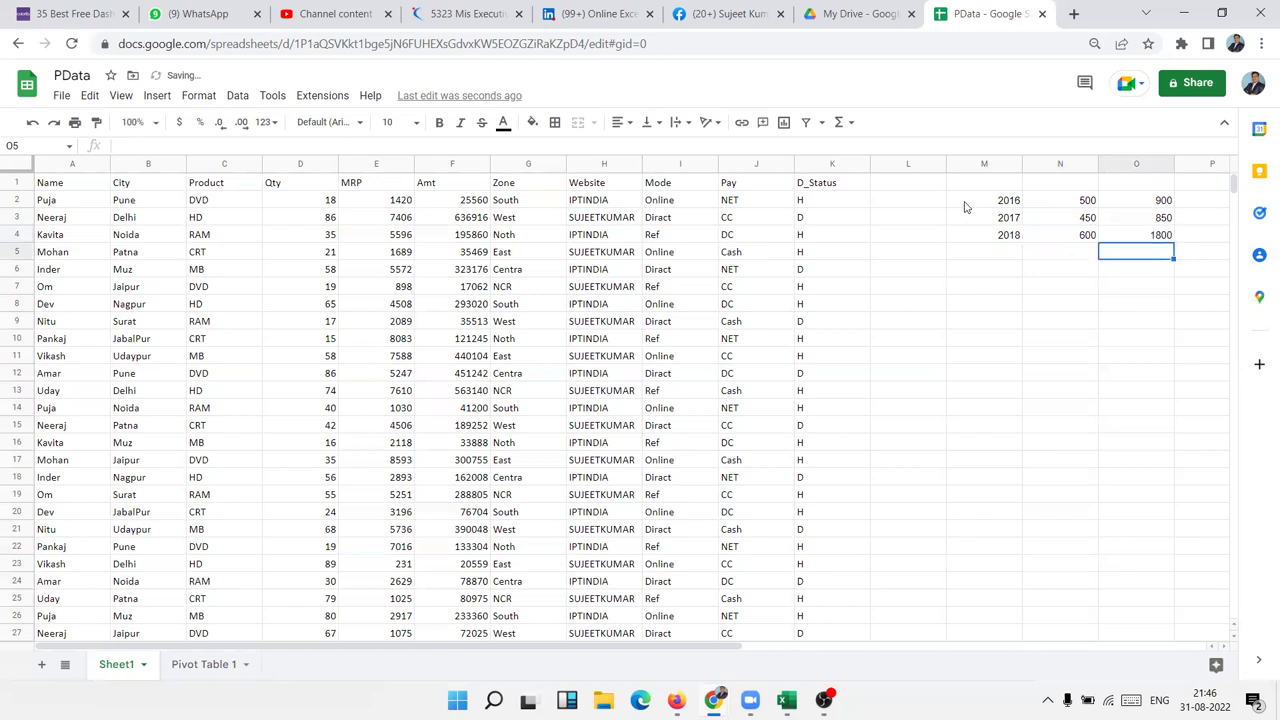
# - Enter the 2019 row in M5:O5 with values 900 and 1800
pyautogui.press('Left')
pyautogui.press('Left')
pyautogui.write('2019')
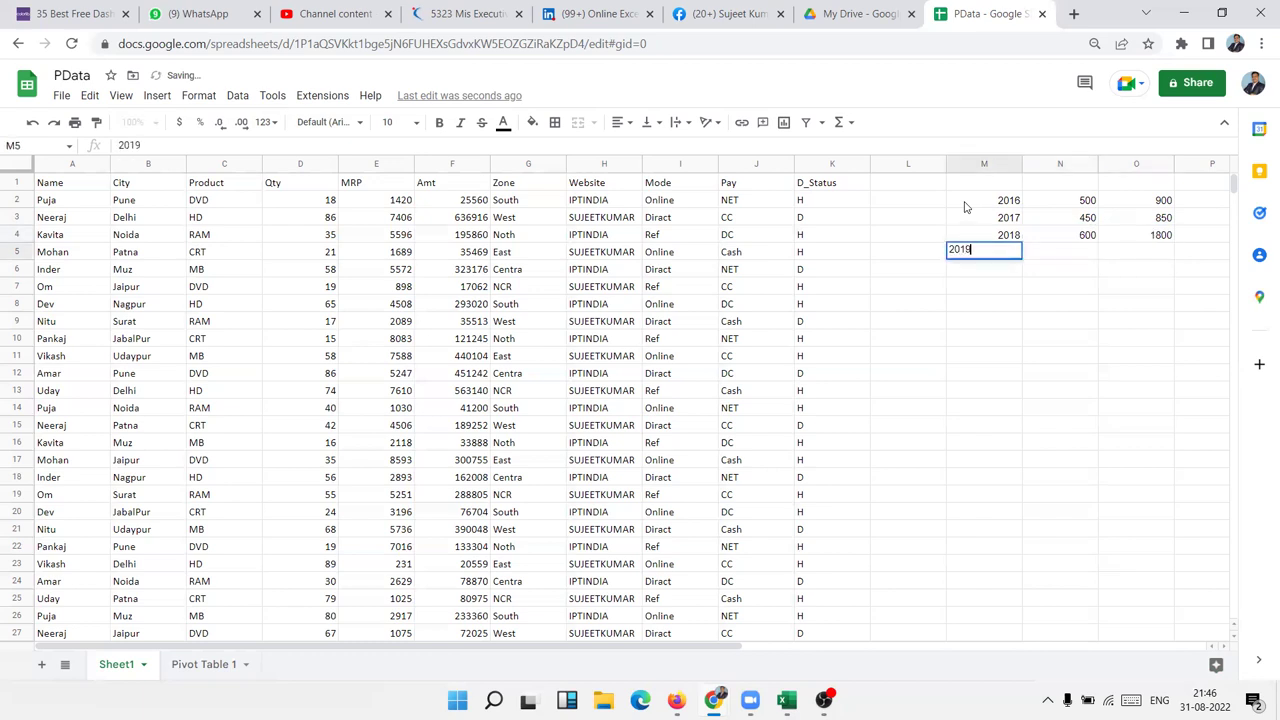
pyautogui.press('Tab')
pyautogui.write('900')
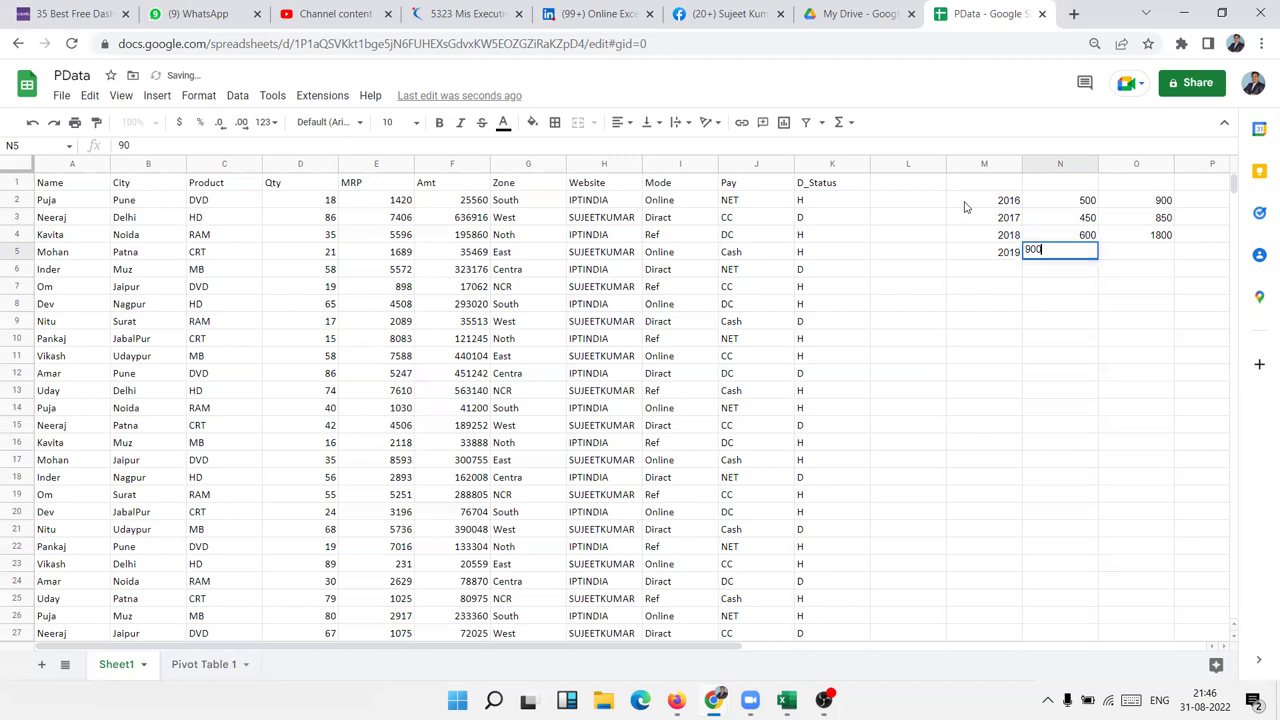
pyautogui.press('Tab')
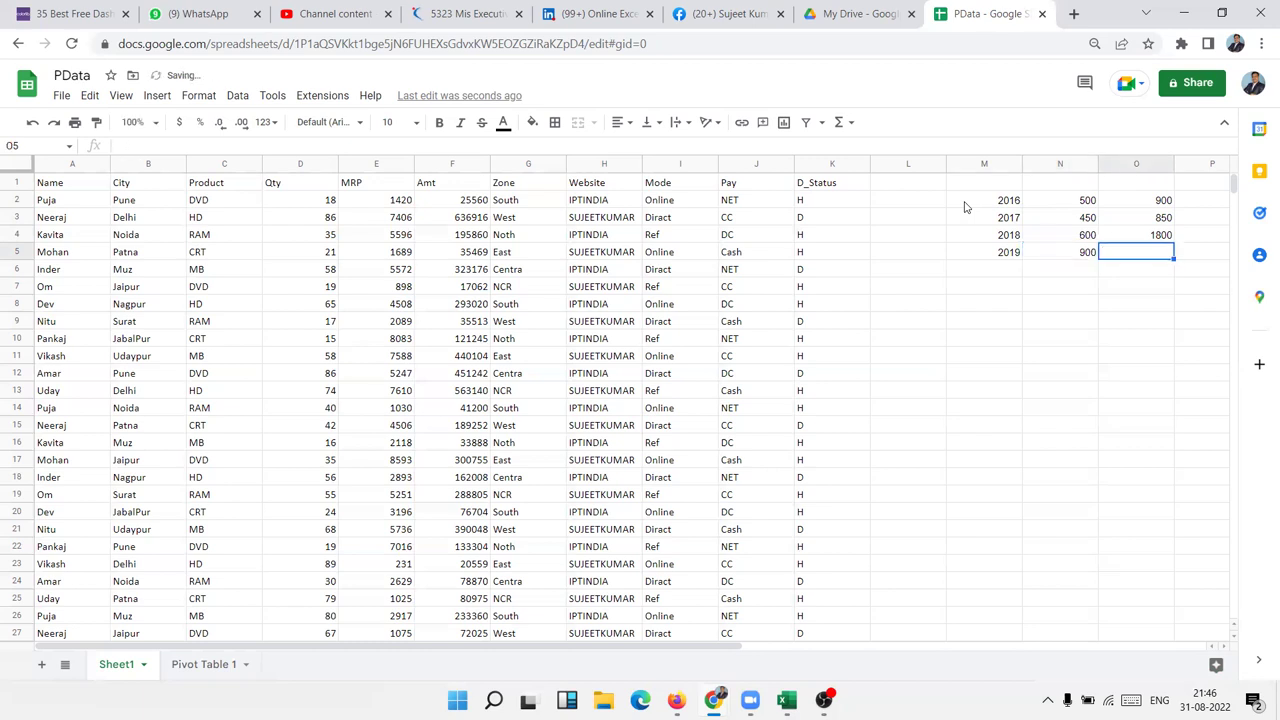
pyautogui.write('1800')
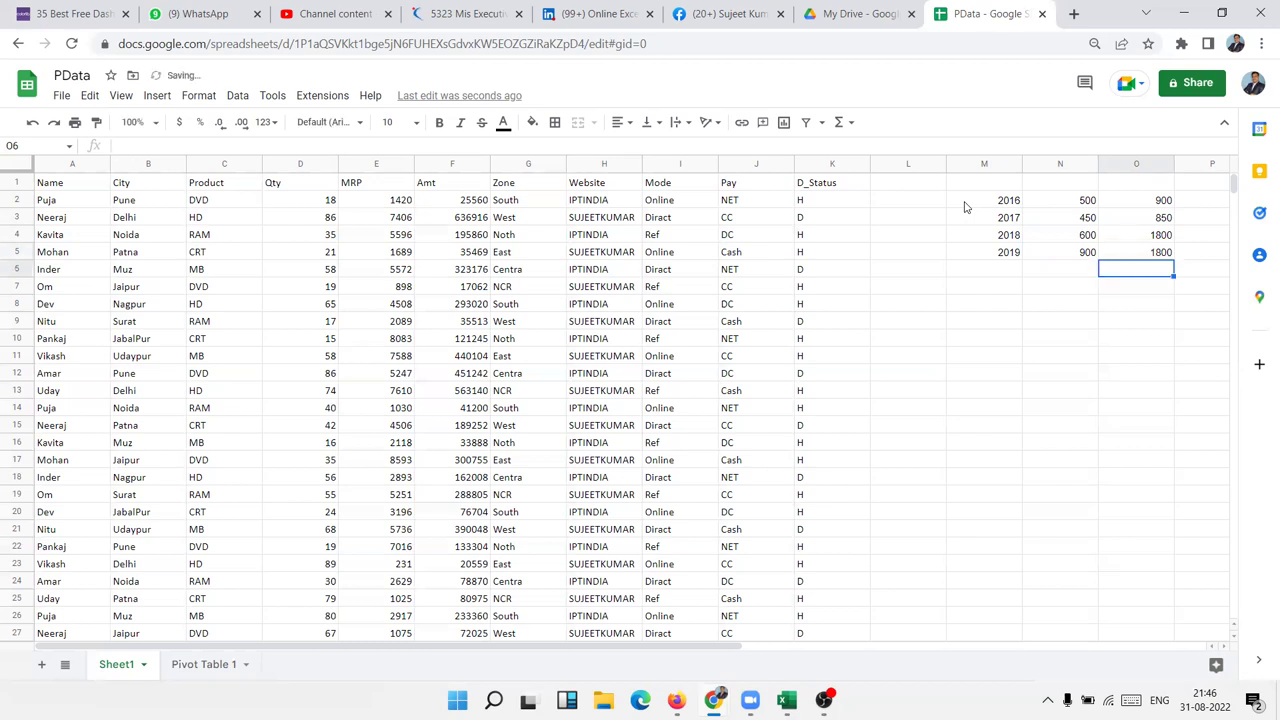
pyautogui.press('Left')
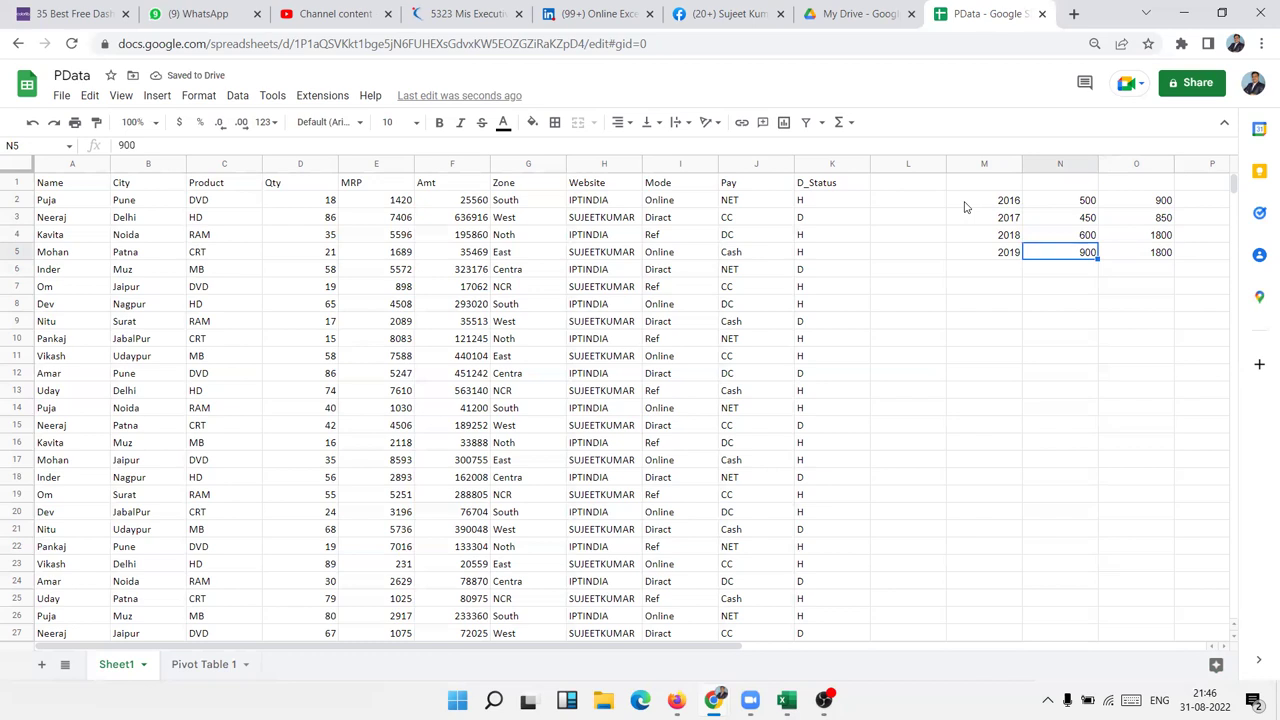
# - Begin selecting the year table from the 2016 cell in M2
pyautogui.press('Up')
pyautogui.press('Up')
pyautogui.press('Up')
pyautogui.click(966, 207)
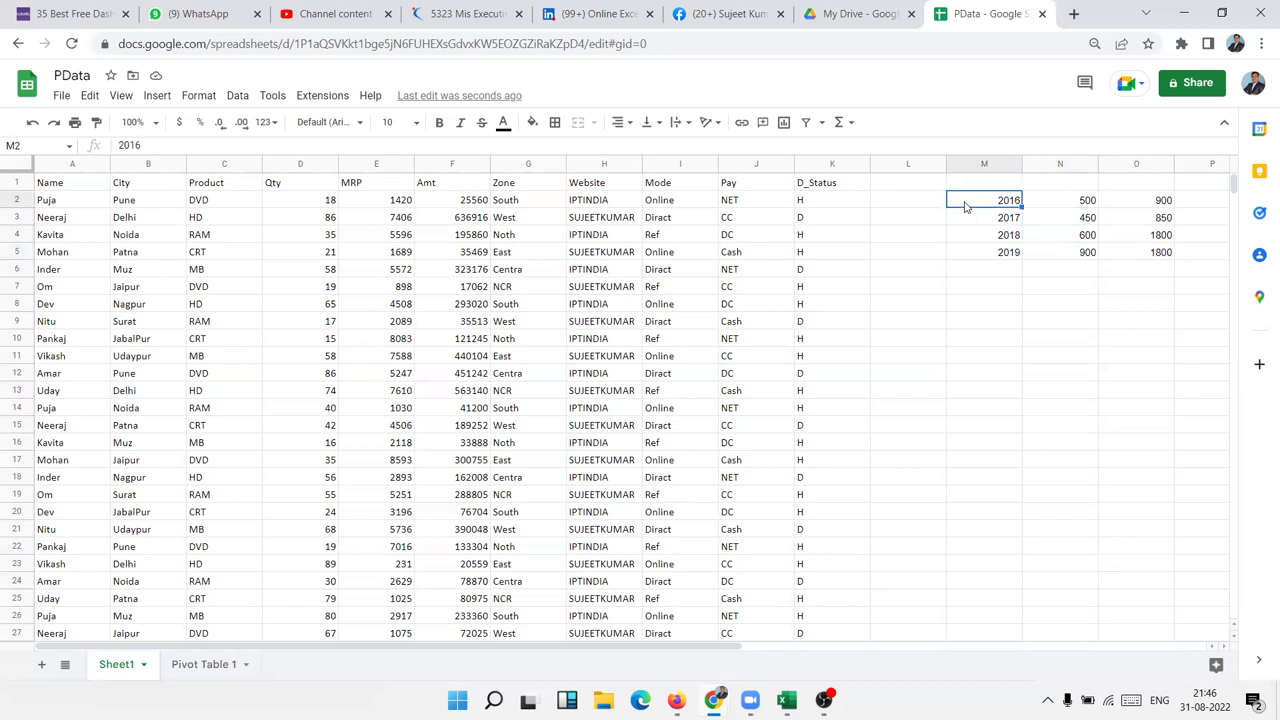
pyautogui.hotkey('shift', 'Right')
pyautogui.hotkey('shift', 'Right')
# - Extend the selection over M2:O5 and delete the year table's values
pyautogui.hotkey('shift', 'Down')
pyautogui.hotkey('shift', 'Down')
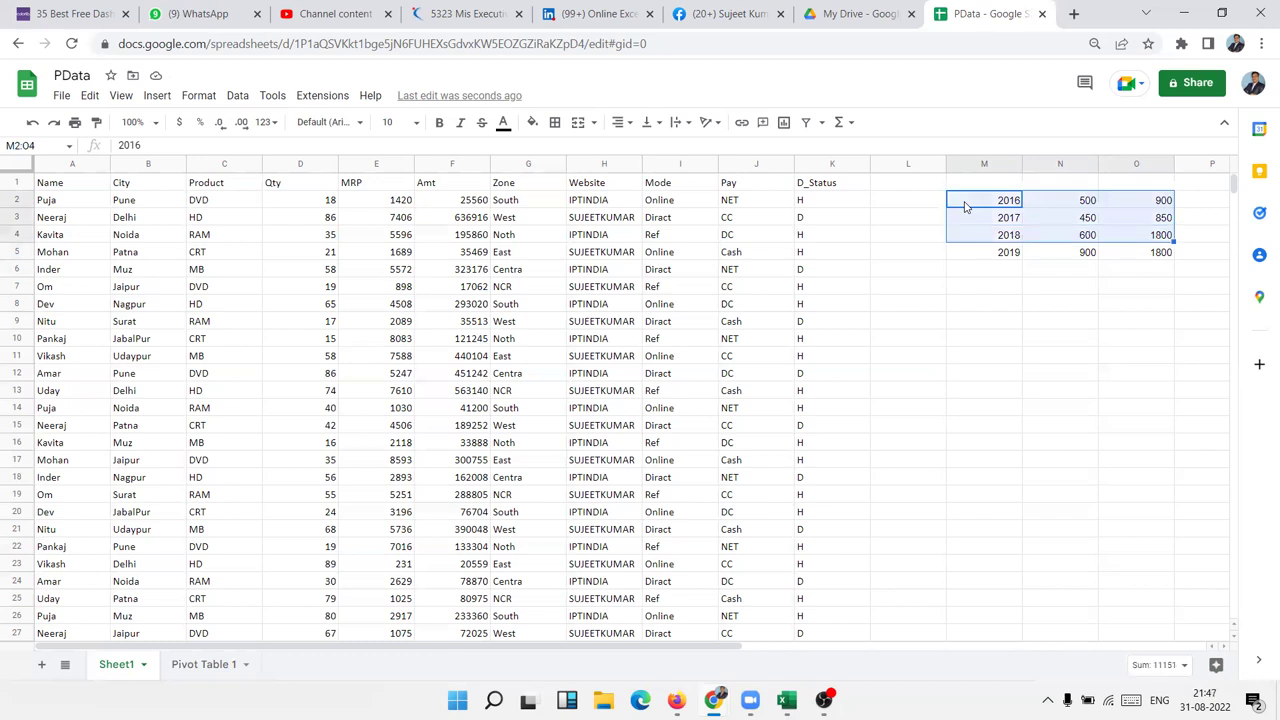
pyautogui.hotkey('shift', 'Down')
pyautogui.press('Delete')
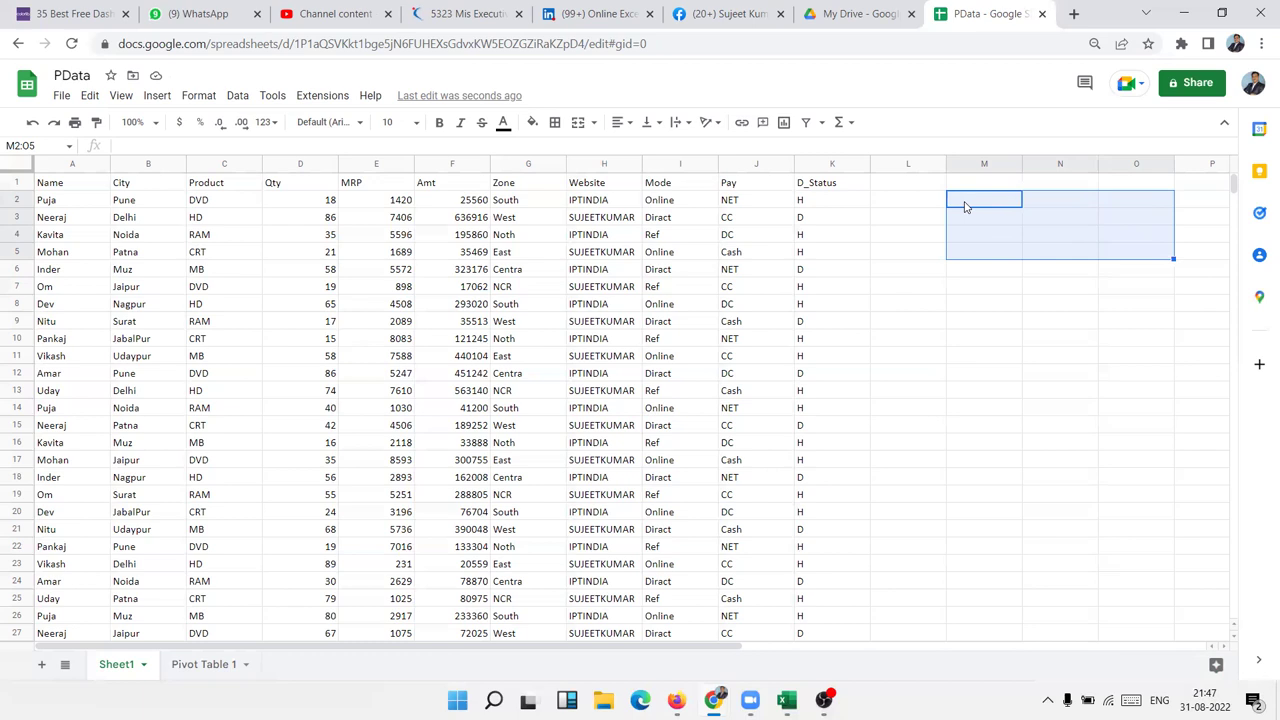
# - Move through the sales data block and return to cell A1
pyautogui.press('Left')
pyautogui.press('Left')
pyautogui.press('Left')
pyautogui.press('Left')
pyautogui.press('Left')
pyautogui.press('Left')
pyautogui.press('Left')
pyautogui.press('Left')
pyautogui.press('Left')
pyautogui.press('Left')
pyautogui.press('Left')
pyautogui.press('Left')
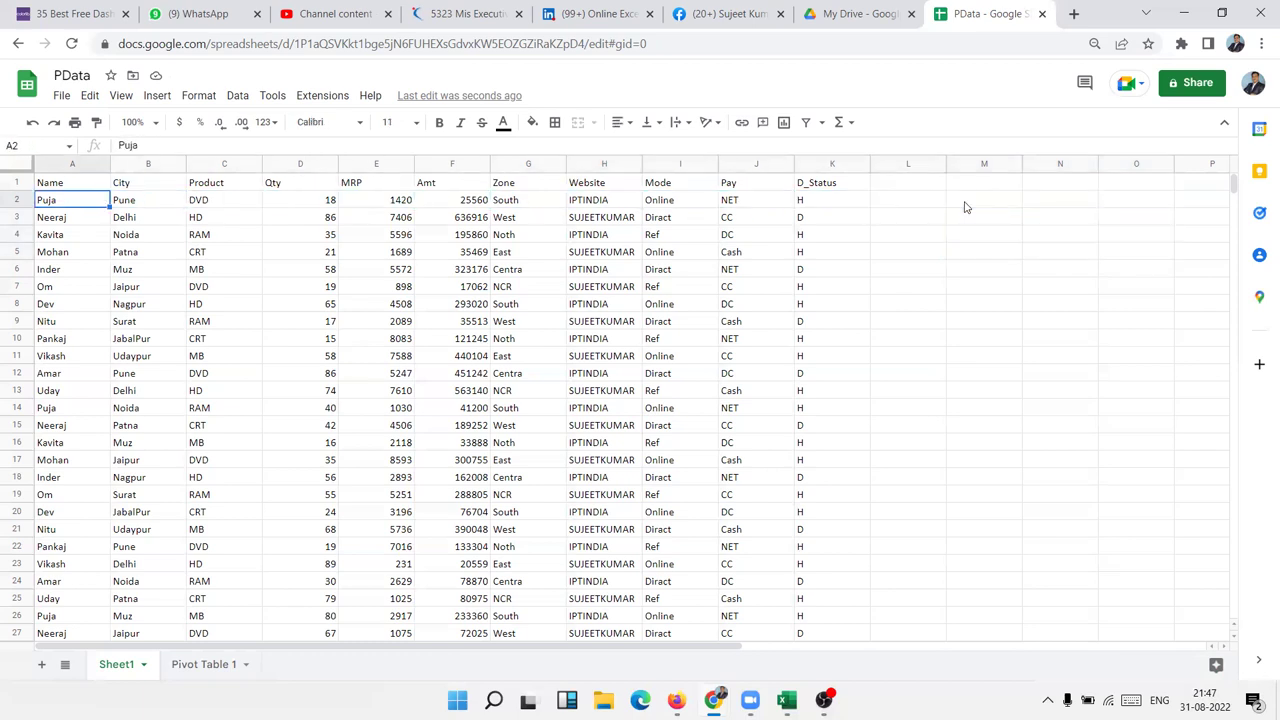
pyautogui.hotkey('ctrl', 'Down')
pyautogui.hotkey('ctrl', 'Up')
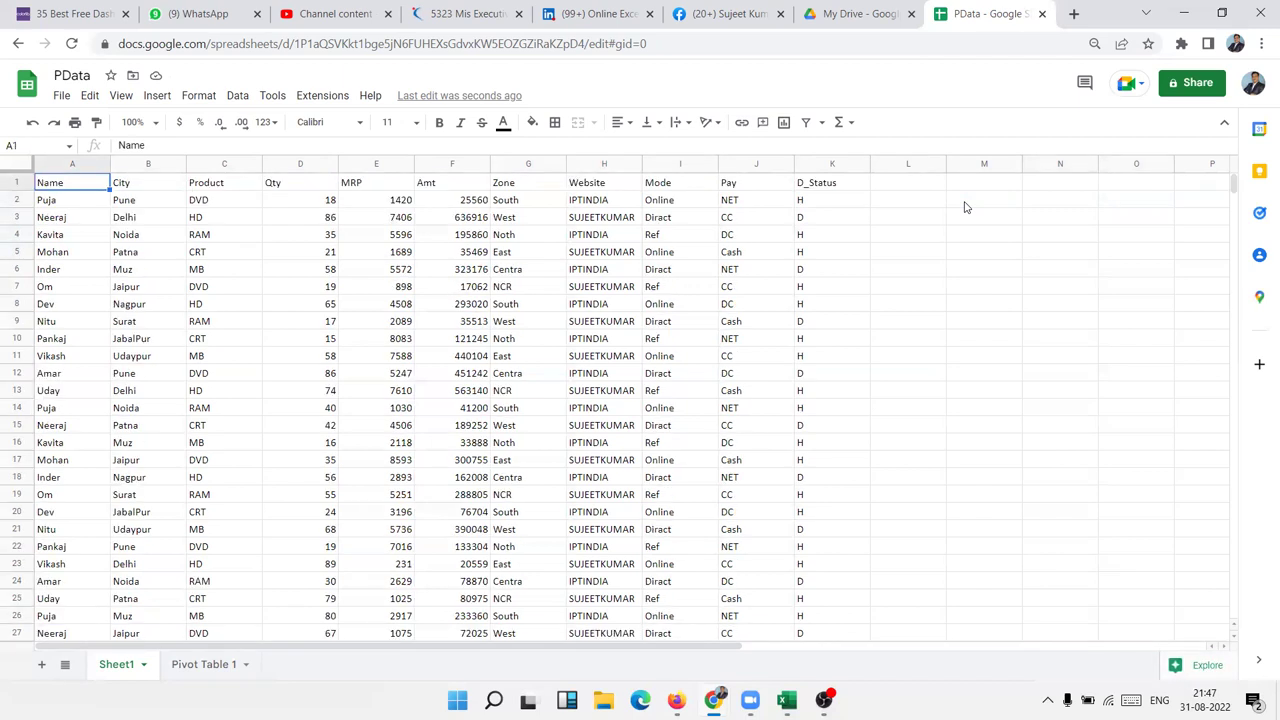
pyautogui.press('Down')
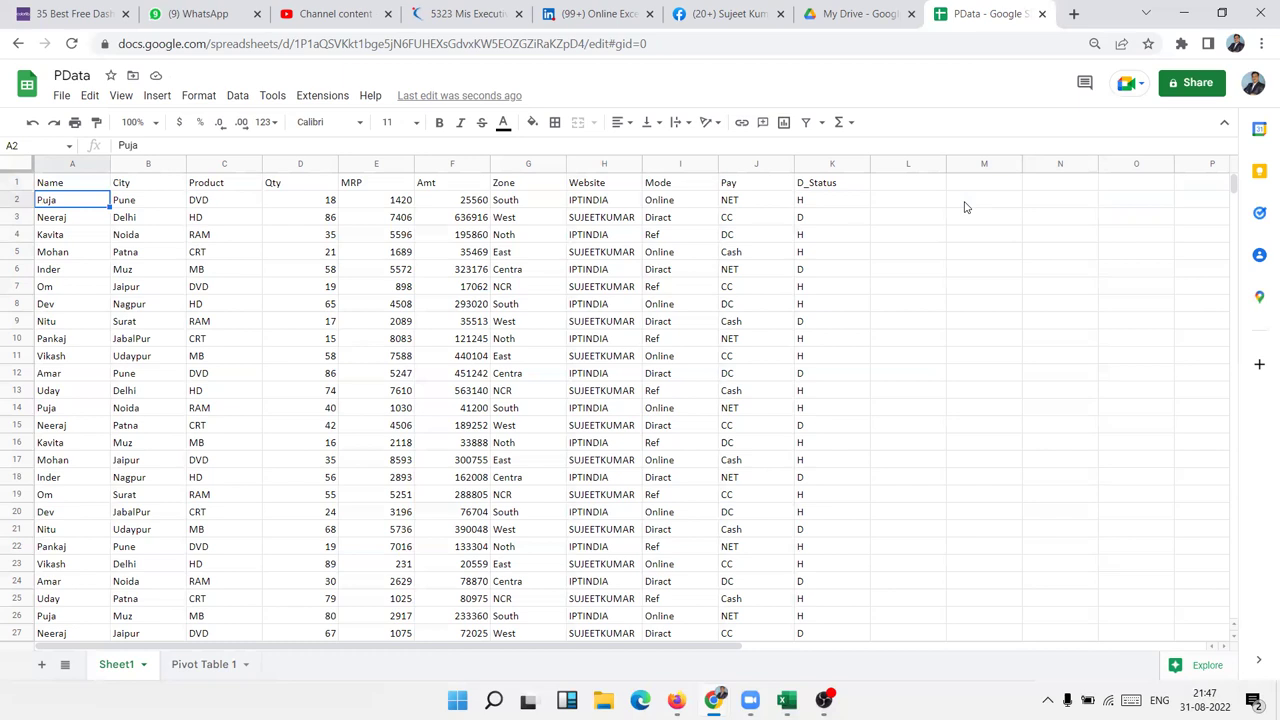
pyautogui.hotkey('ctrl', 'shift', 'Right')
pyautogui.hotkey('ctrl', 'shift', 'Down')
pyautogui.hotkey('ctrl', 'Up')
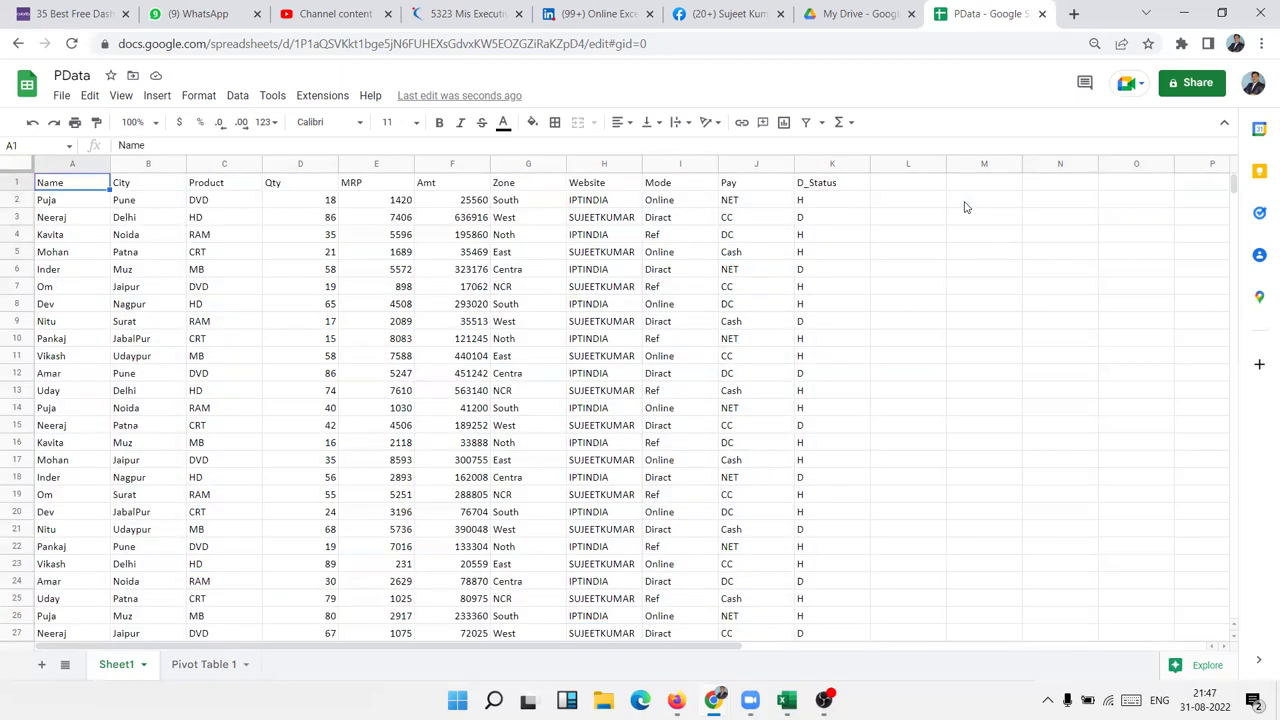
pyautogui.click(218, 668)
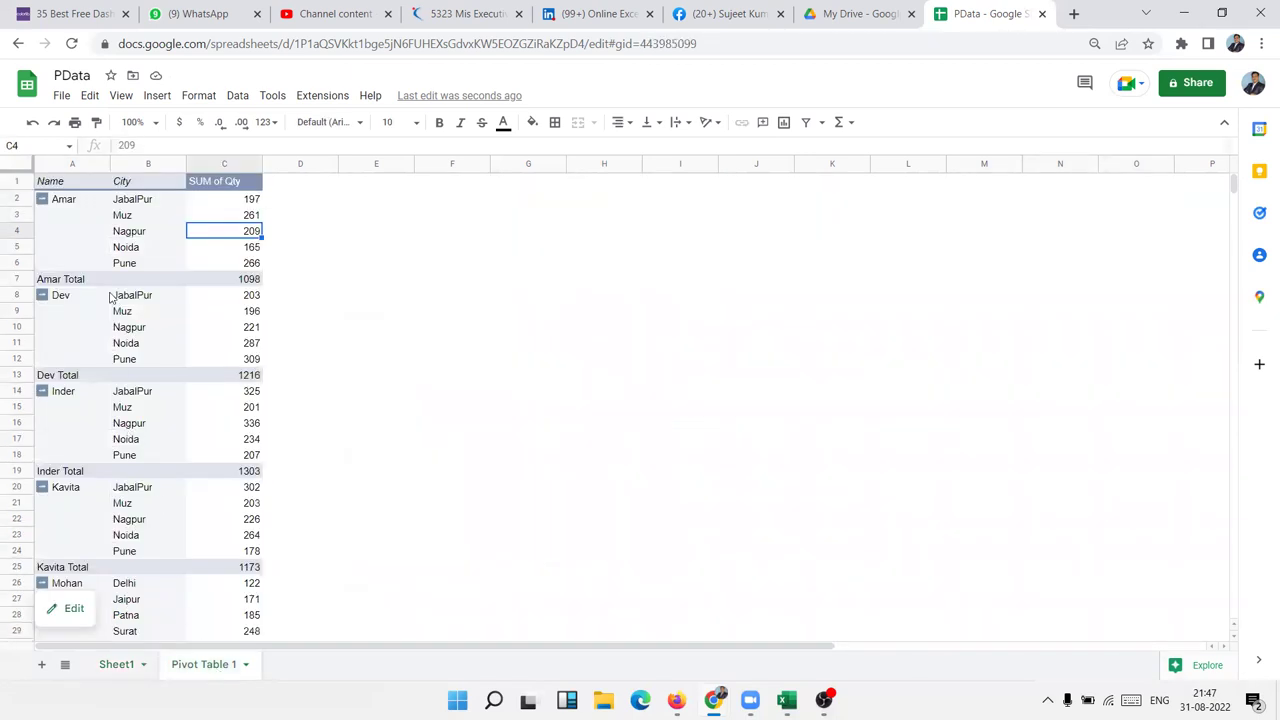
pyautogui.click(131, 205)
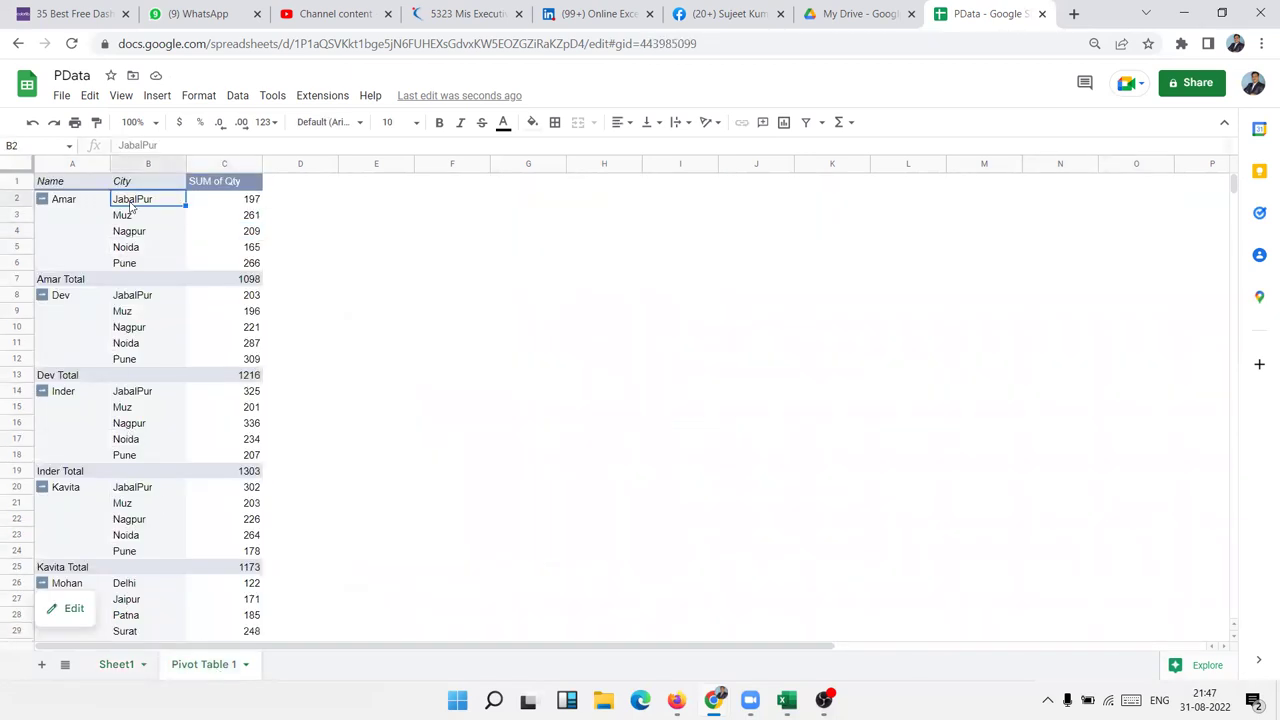
pyautogui.click(65, 206)
pyautogui.click(72, 283)
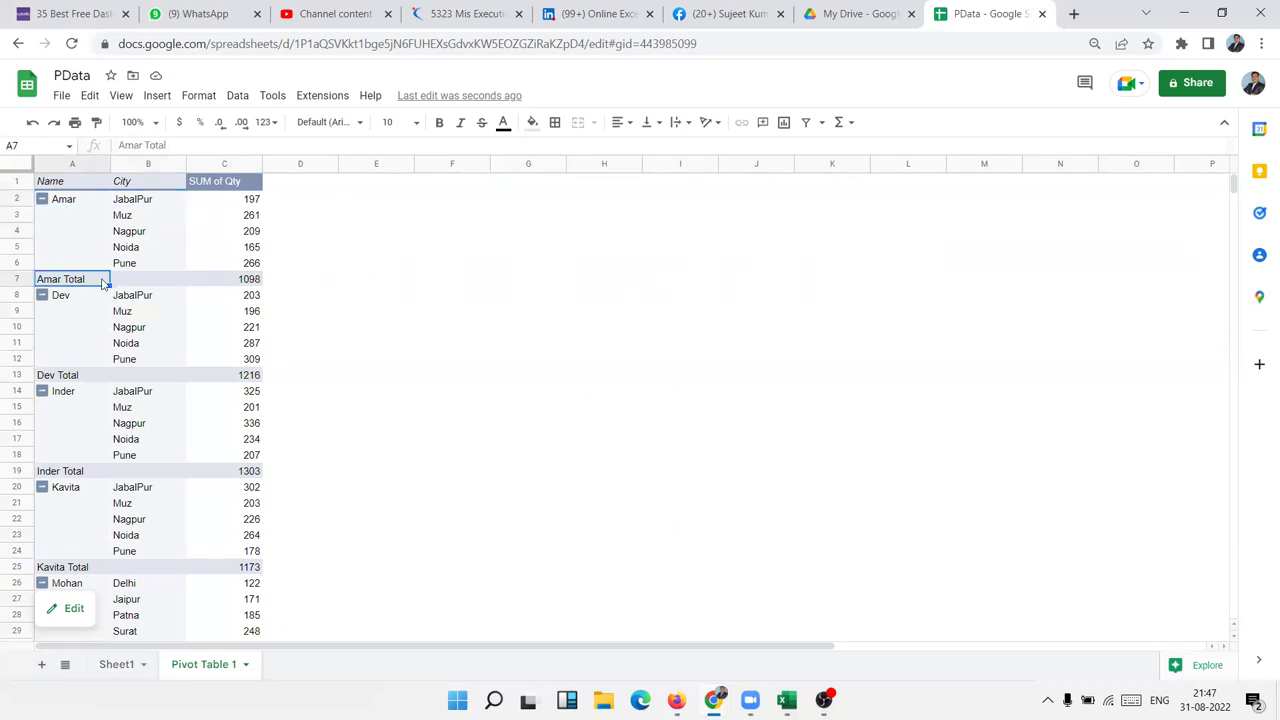
pyautogui.click(258, 284)
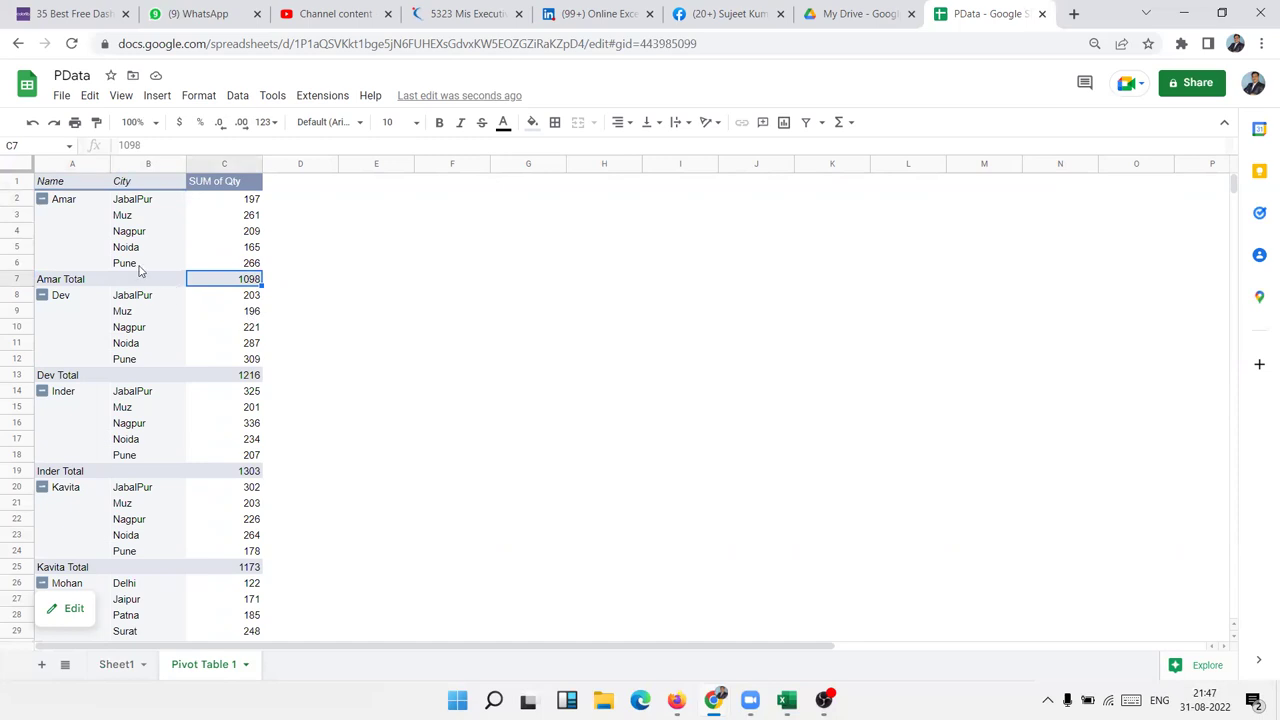
pyautogui.moveTo(140, 268); pyautogui.dragTo(145, 212)
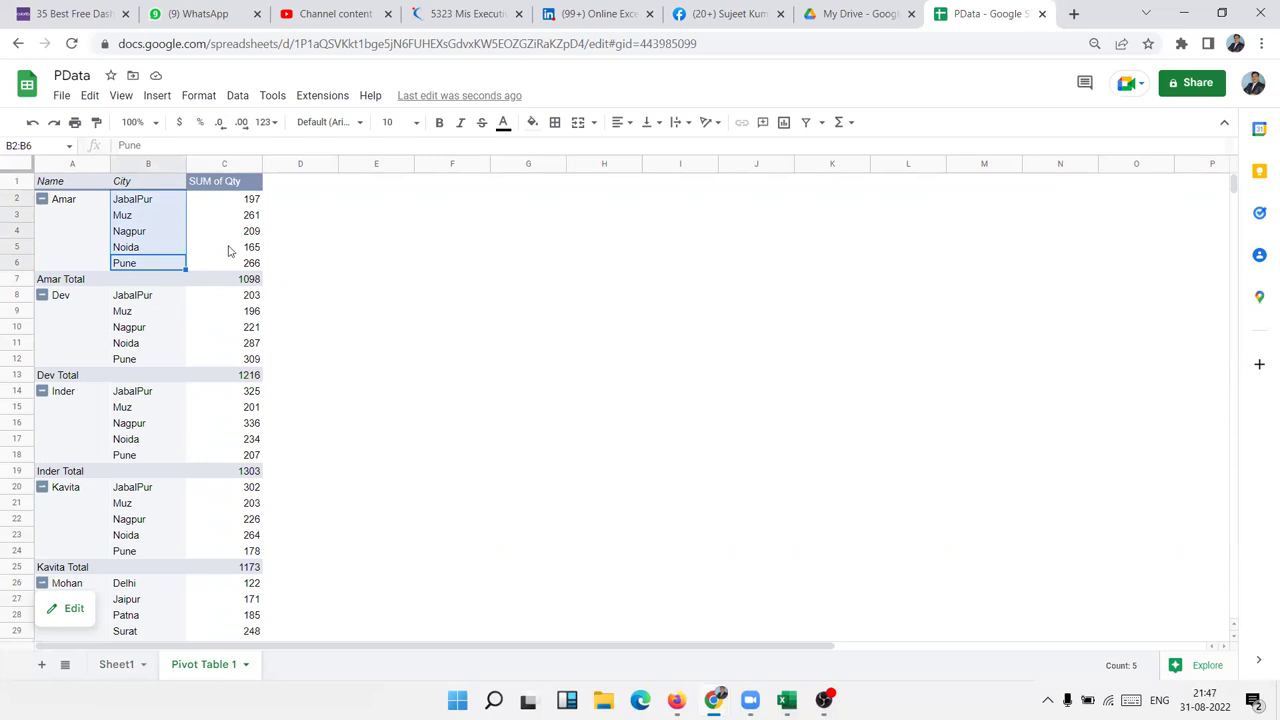
pyautogui.click(127, 264)
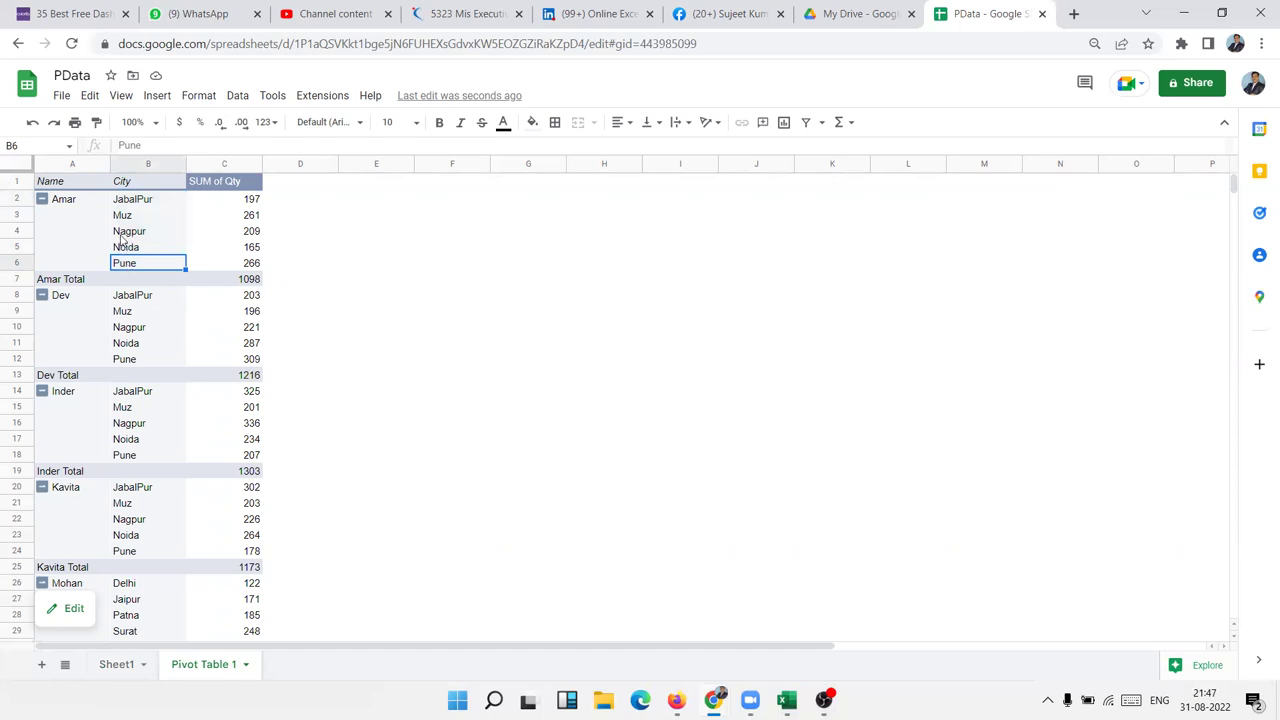
pyautogui.click(123, 217)
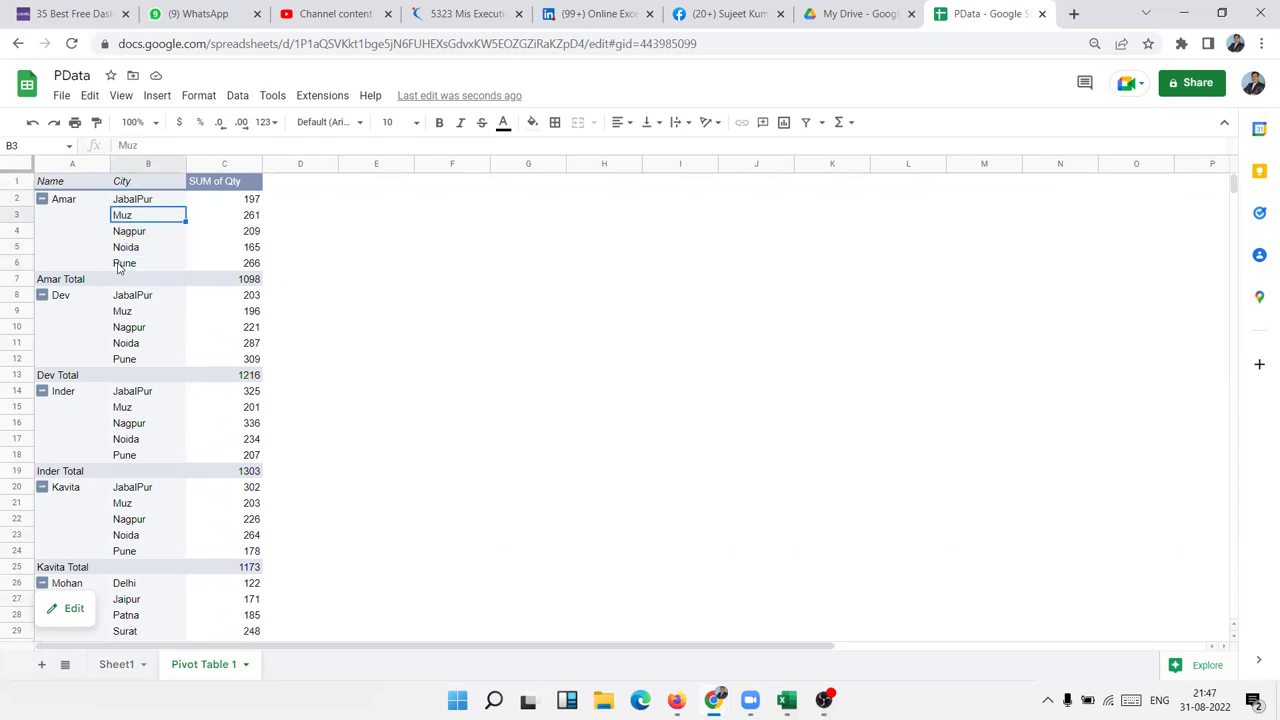
pyautogui.click(119, 265)
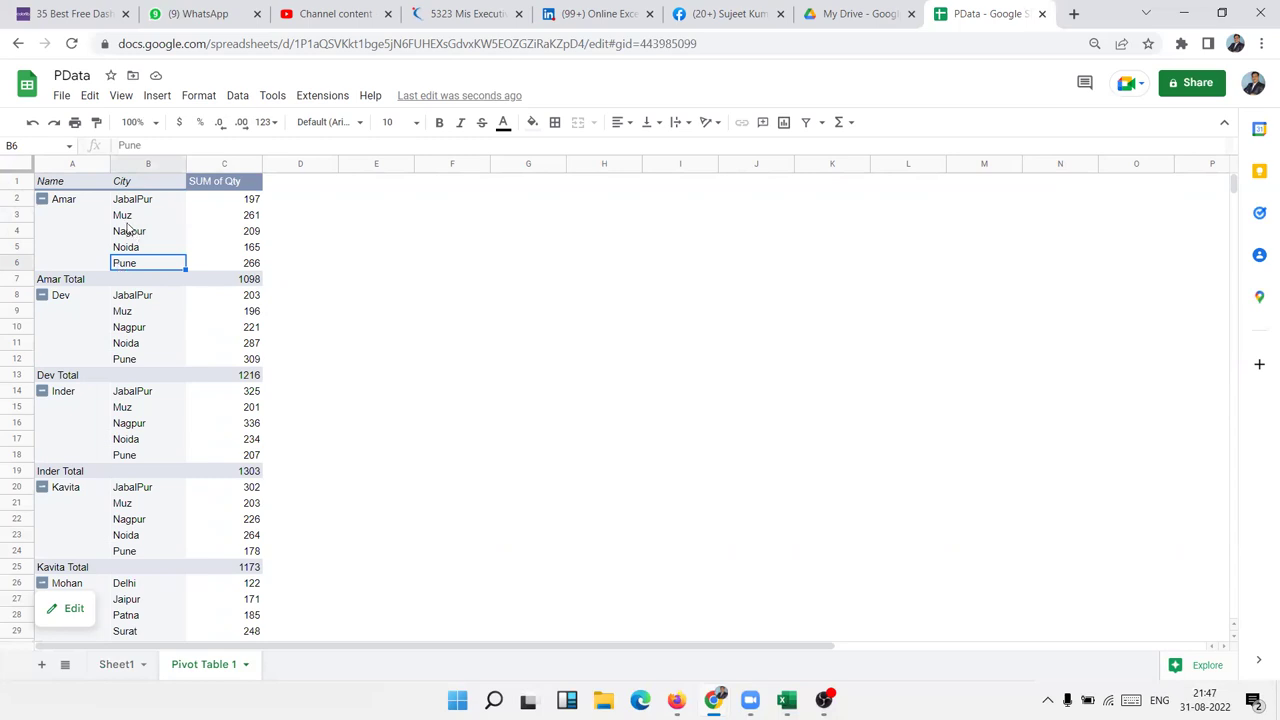
pyautogui.click(126, 219)
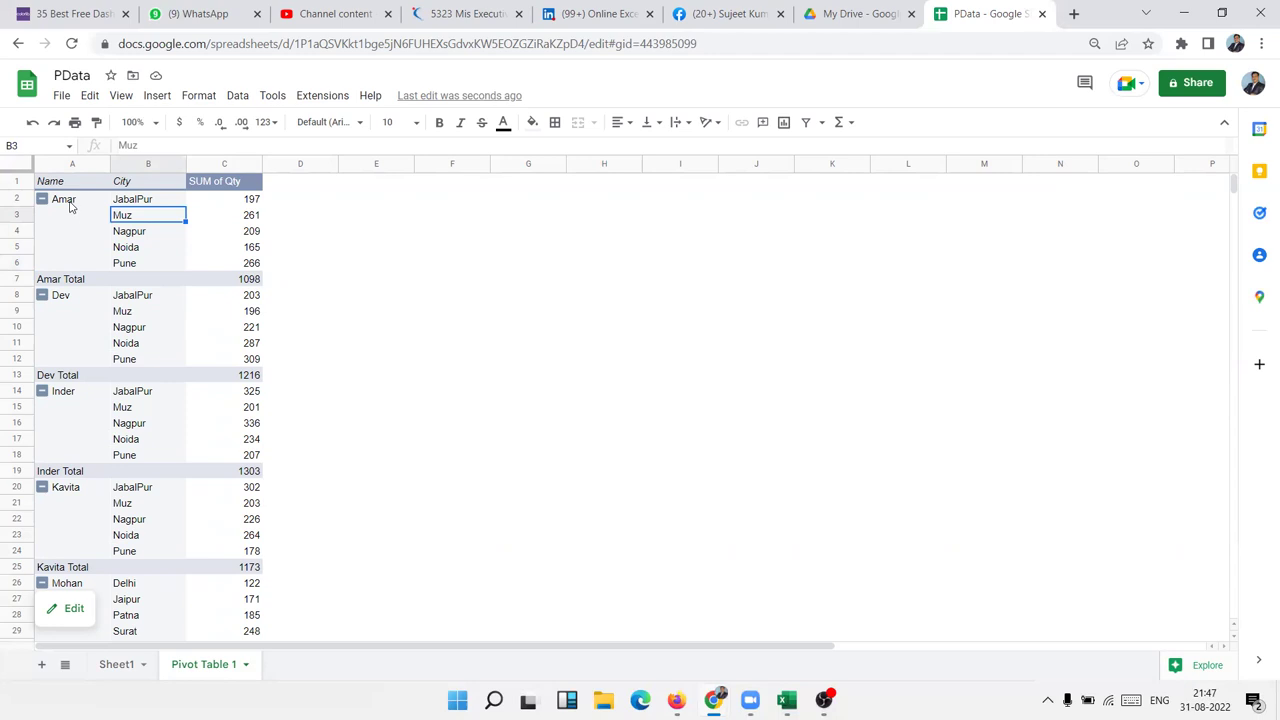
pyautogui.click(70, 204)
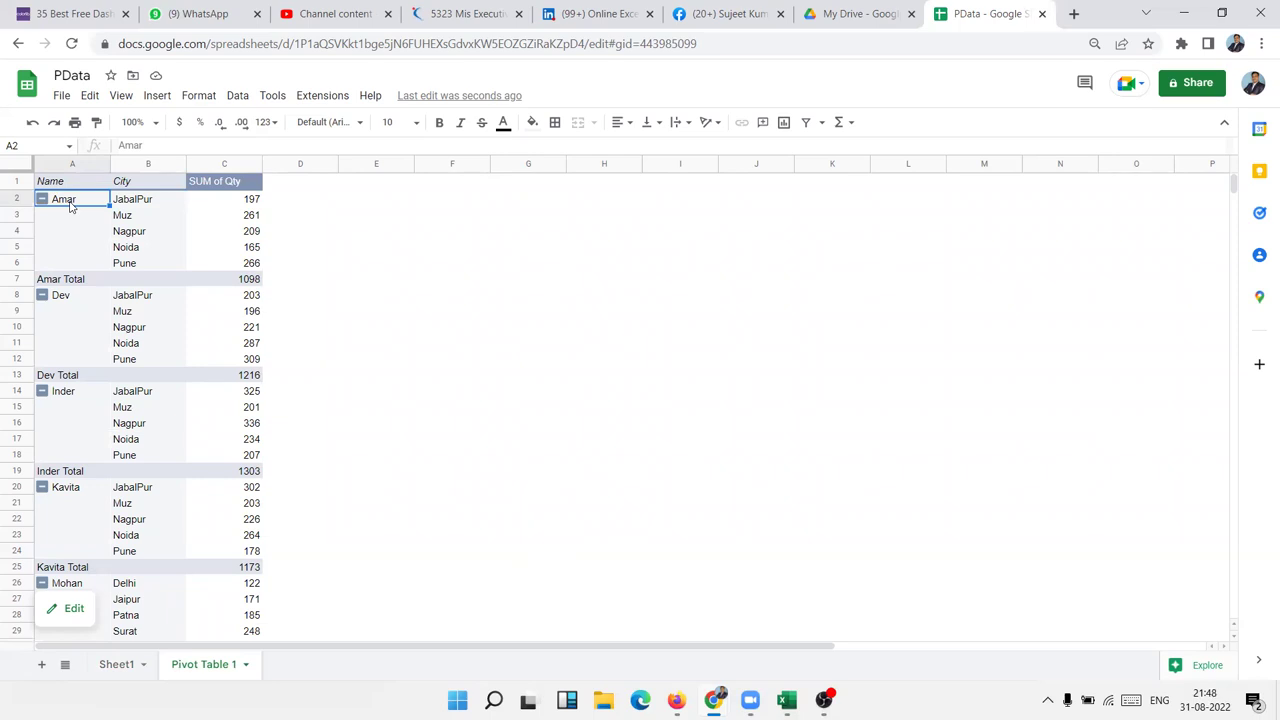
pyautogui.moveTo(247, 266); pyautogui.dragTo(20, 186)
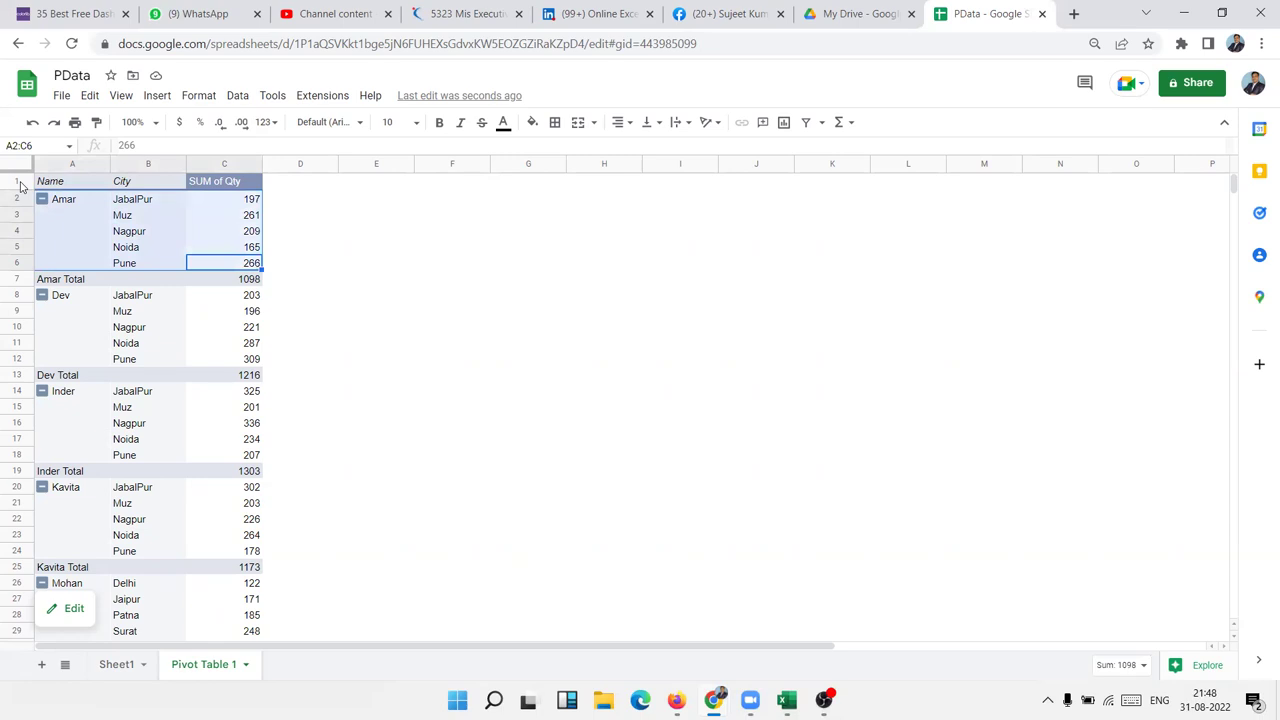
pyautogui.click(152, 333)
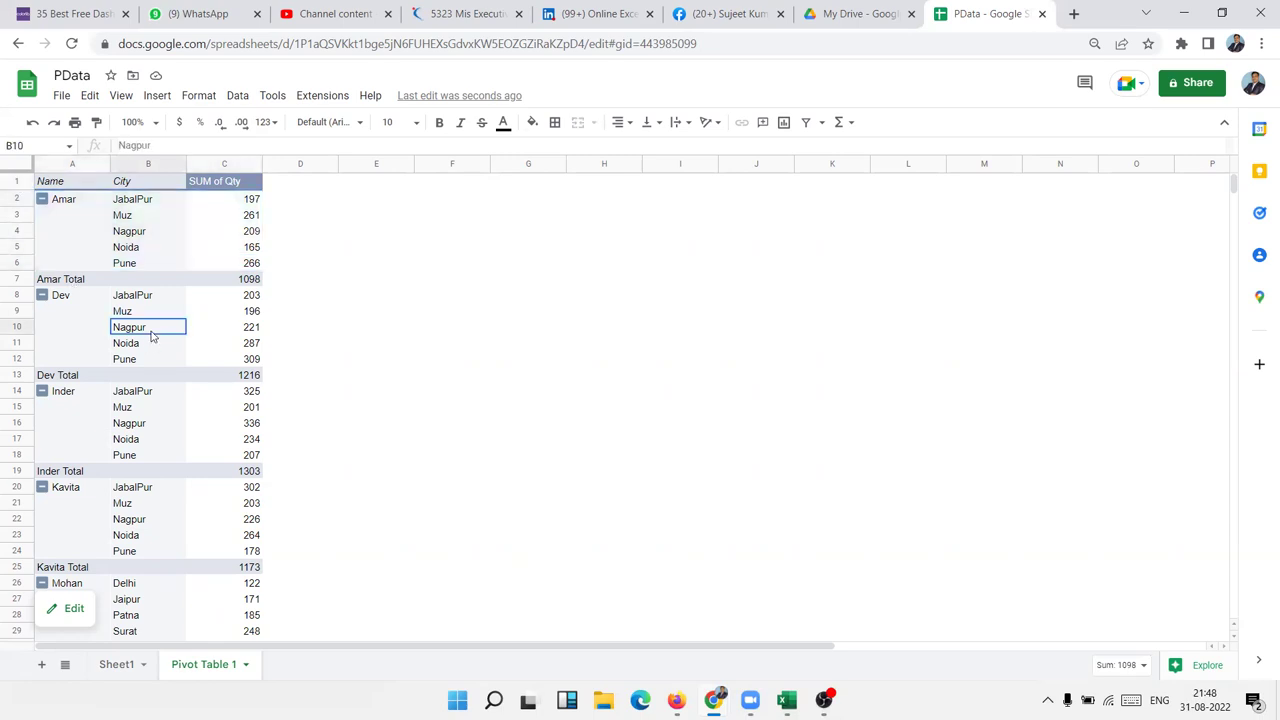
pyautogui.scroll(-5, 155, 407)
pyautogui.scroll(5, 155, 407)
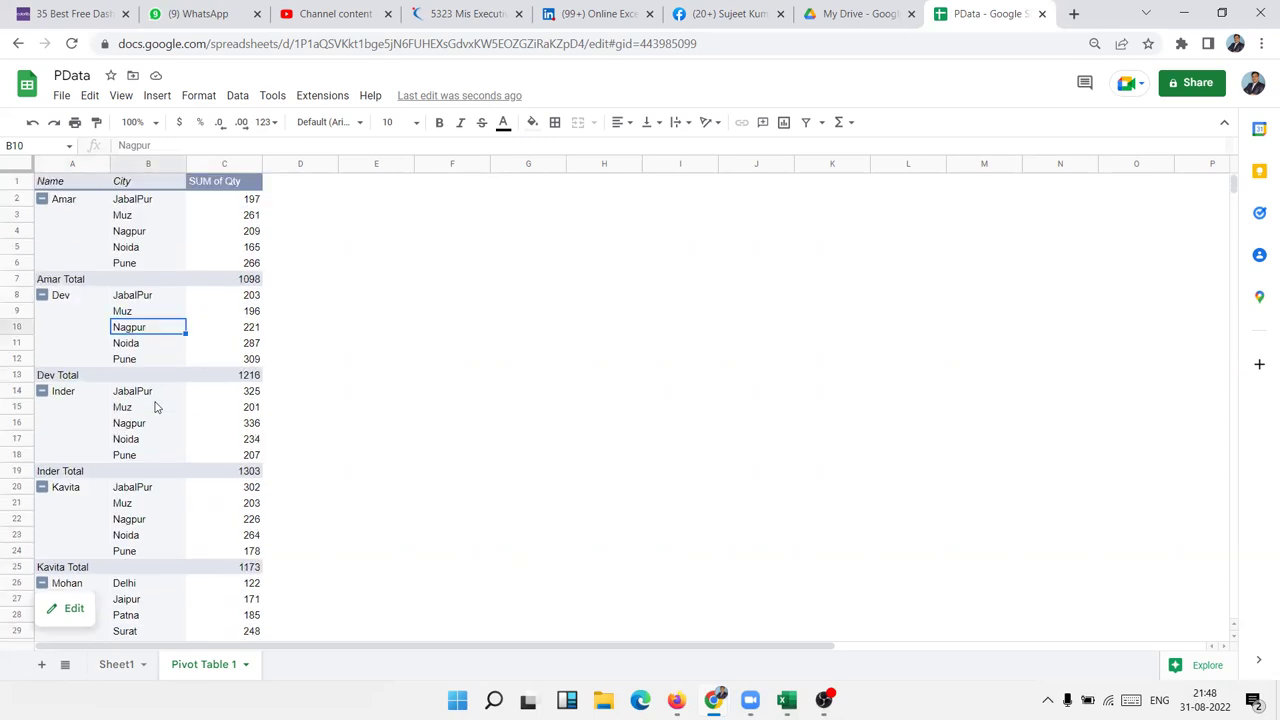
pyautogui.click(58, 203)
pyautogui.click(46, 284)
pyautogui.click(45, 345)
pyautogui.click(205, 282)
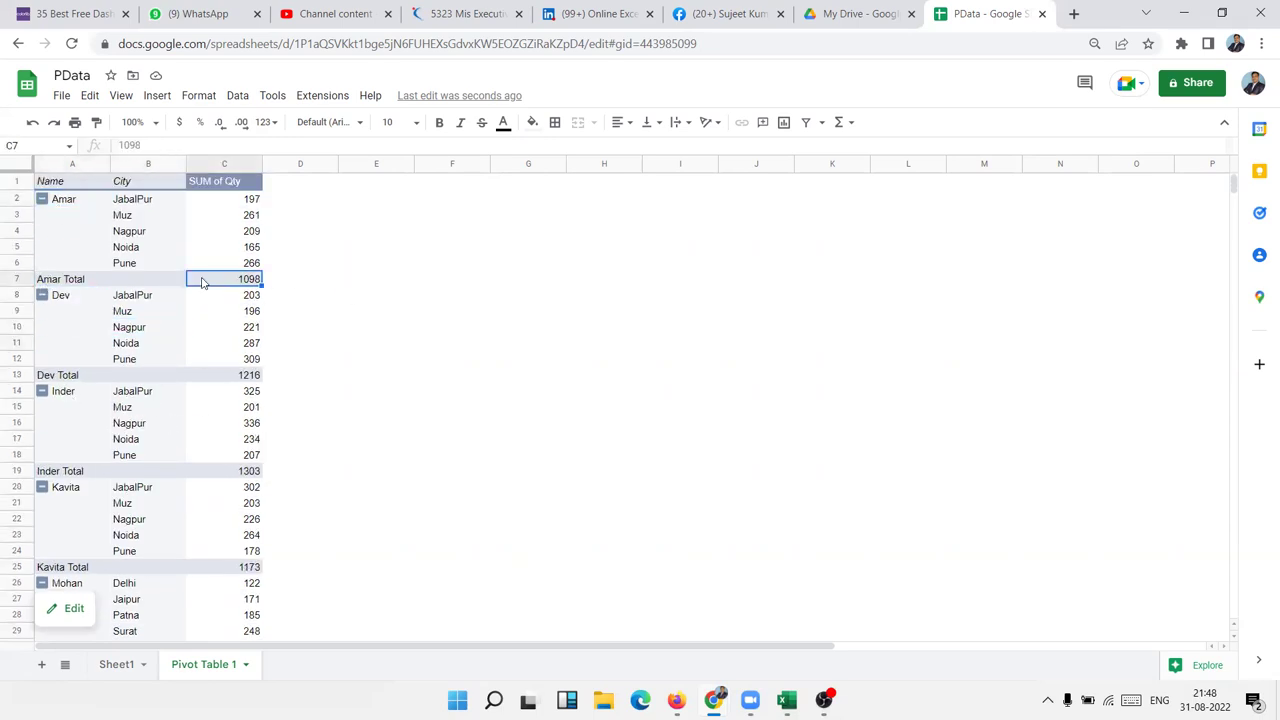
pyautogui.rightClick(211, 287)
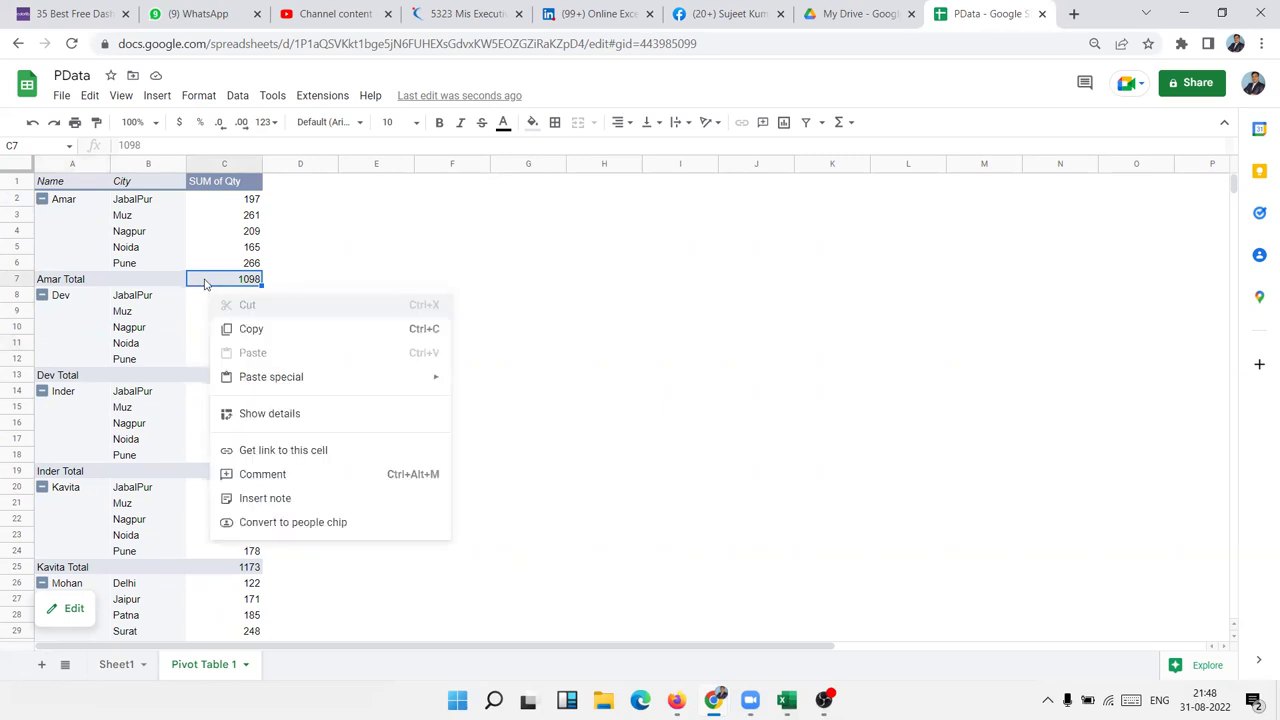
pyautogui.click(118, 328)
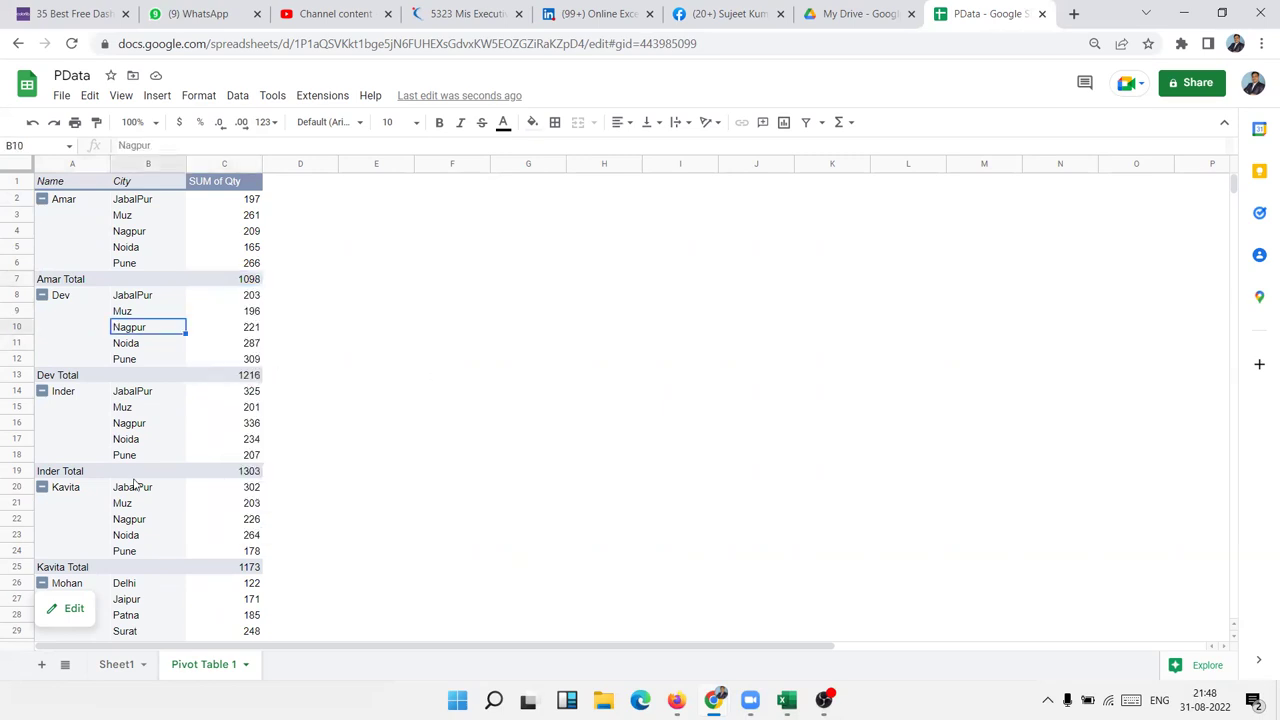
pyautogui.click(145, 568)
pyautogui.scroll(-2, 145, 568)
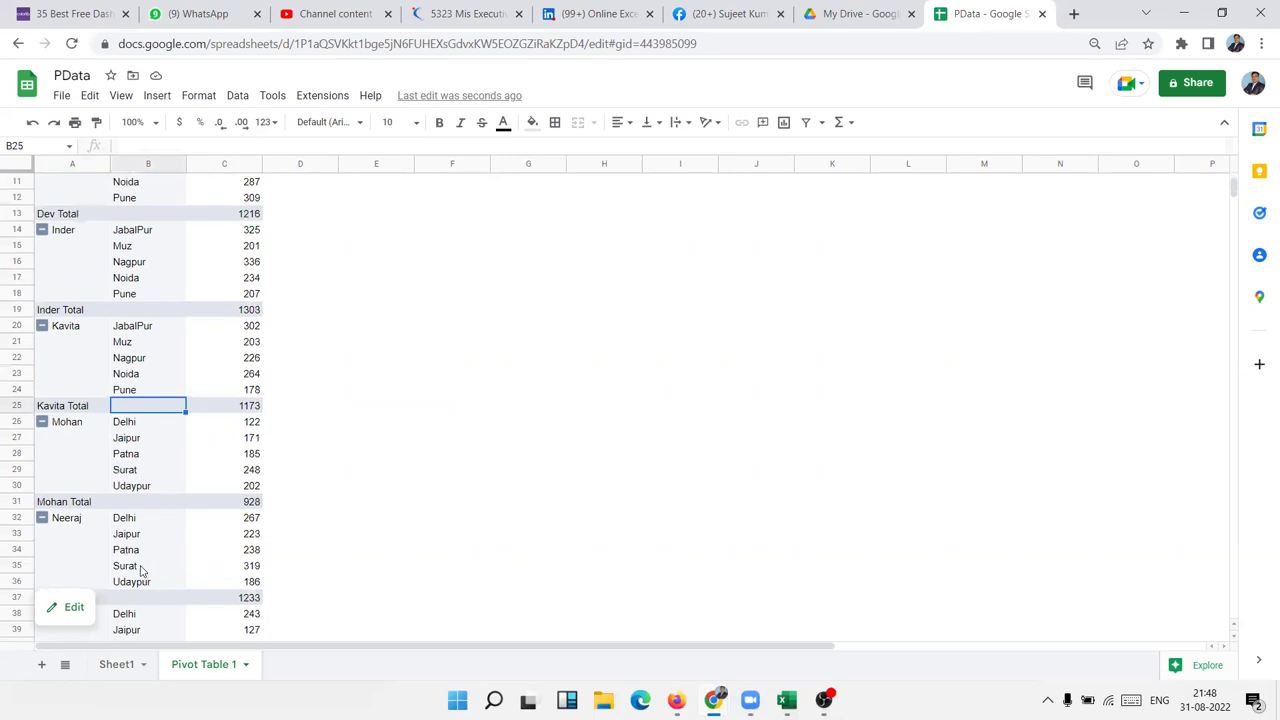
pyautogui.scroll(-2, 140, 569)
pyautogui.scroll(-2, 140, 569)
pyautogui.scroll(-4, 140, 569)
pyautogui.scroll(-2, 138, 570)
pyautogui.scroll(2, 138, 570)
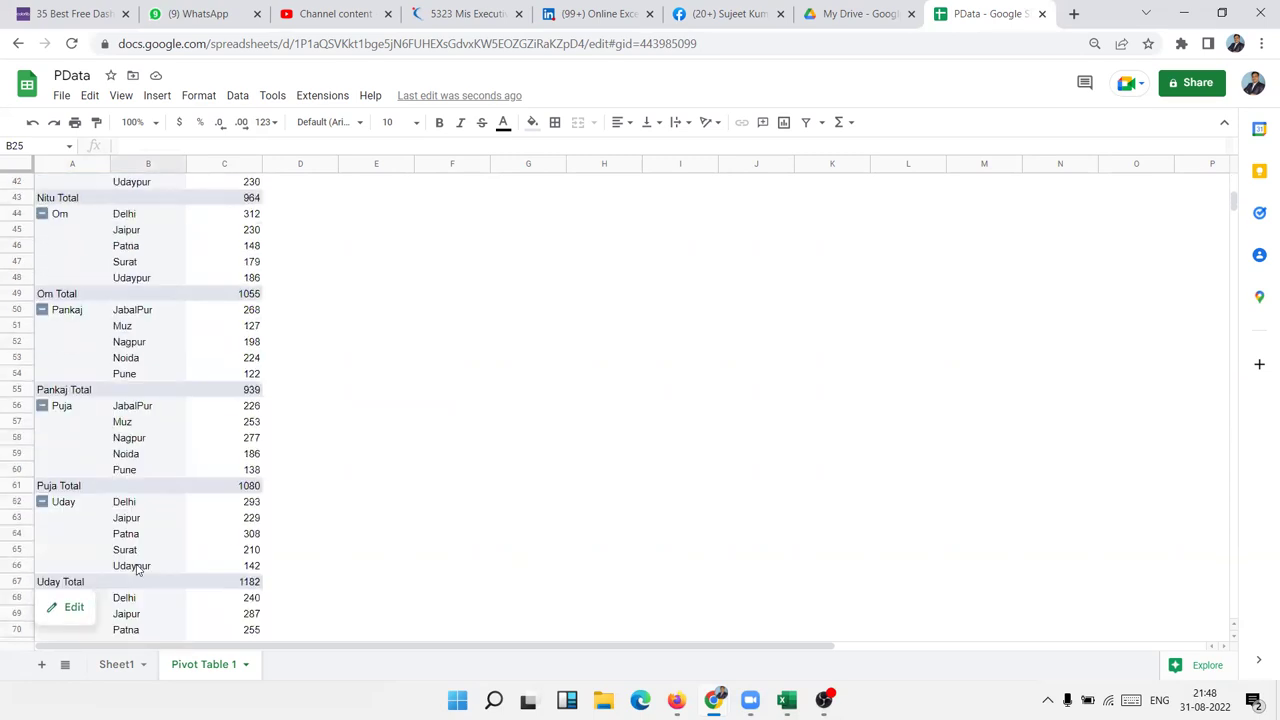
pyautogui.scroll(2, 138, 570)
pyautogui.scroll(2, 138, 570)
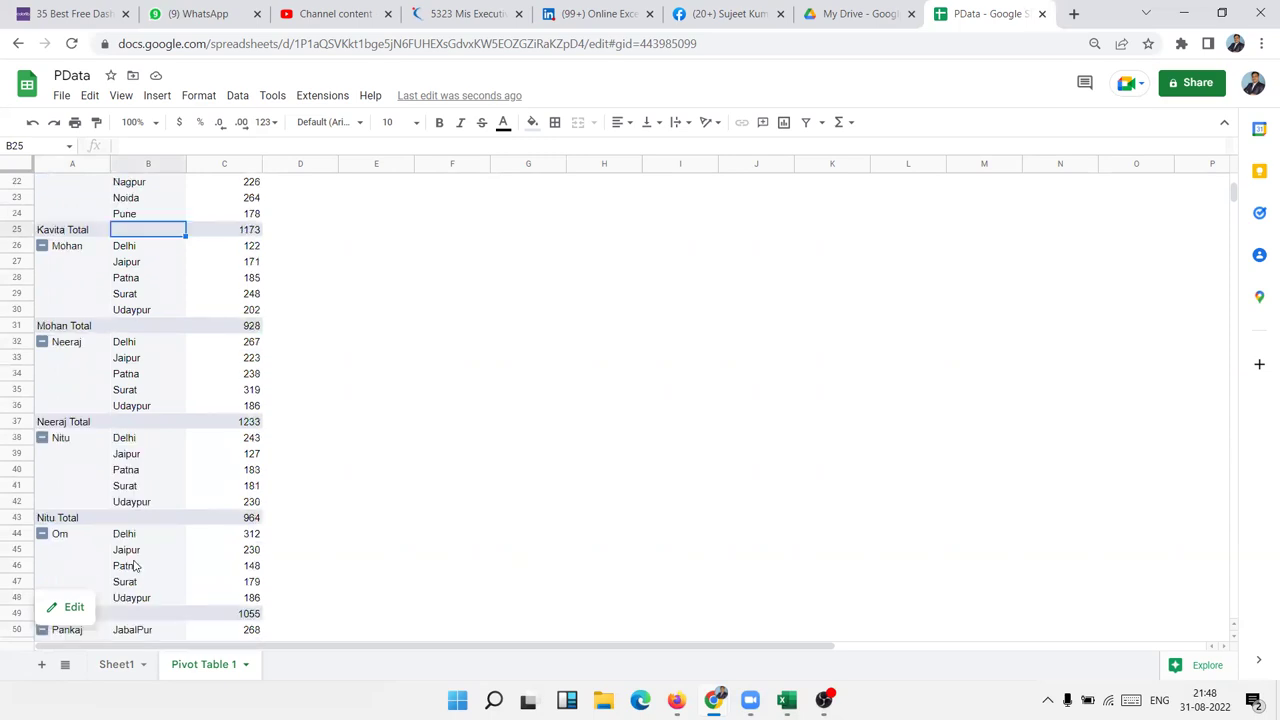
pyautogui.scroll(2, 137, 565)
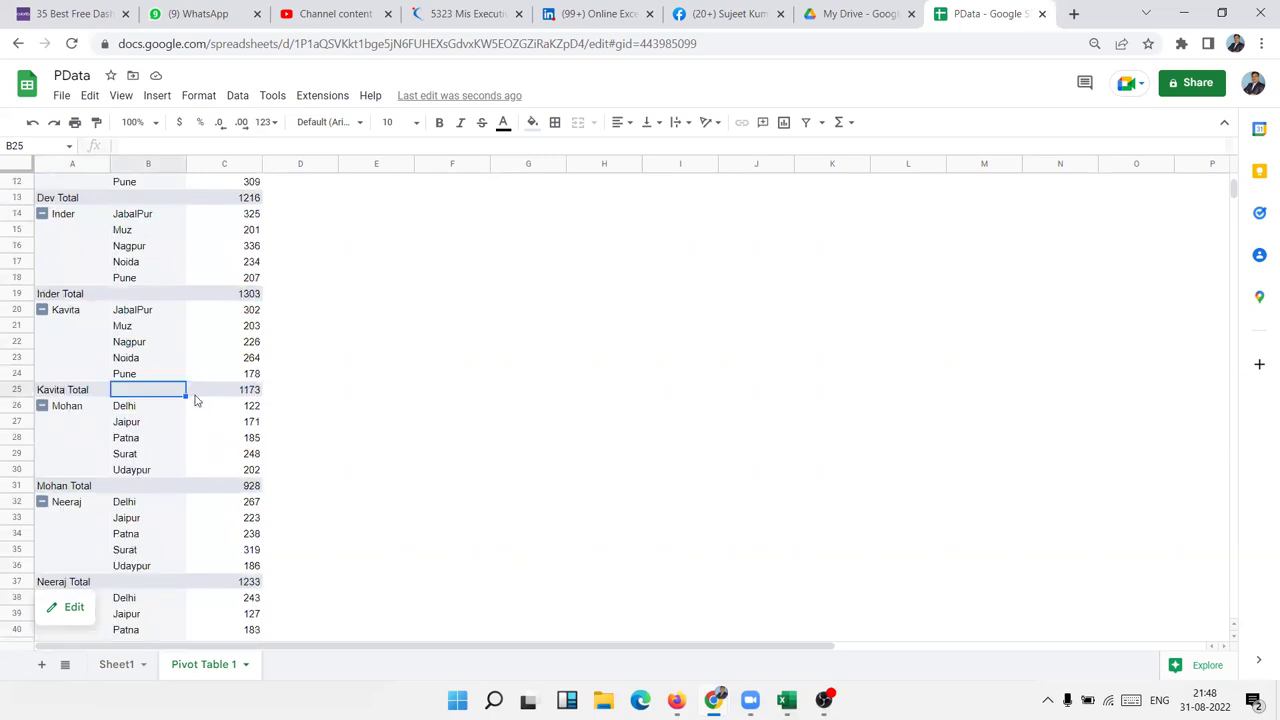
pyautogui.click(122, 312)
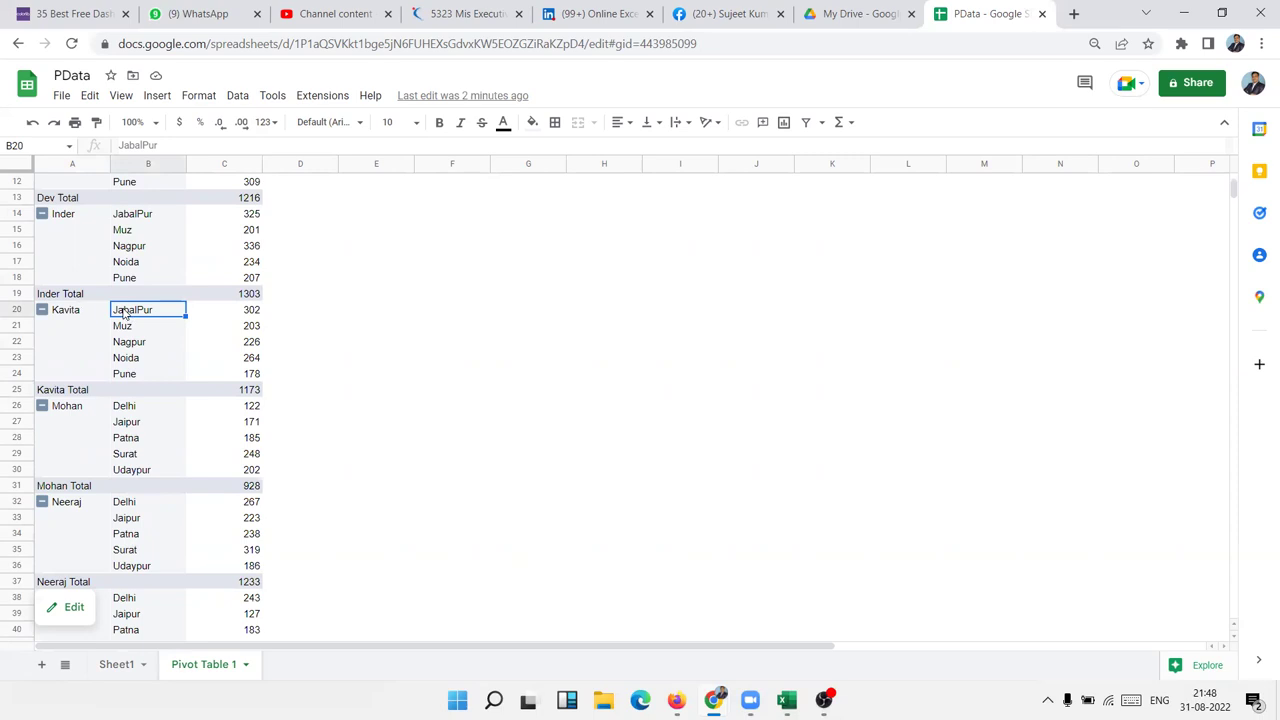
pyautogui.moveTo(73, 314); pyautogui.dragTo(230, 316)
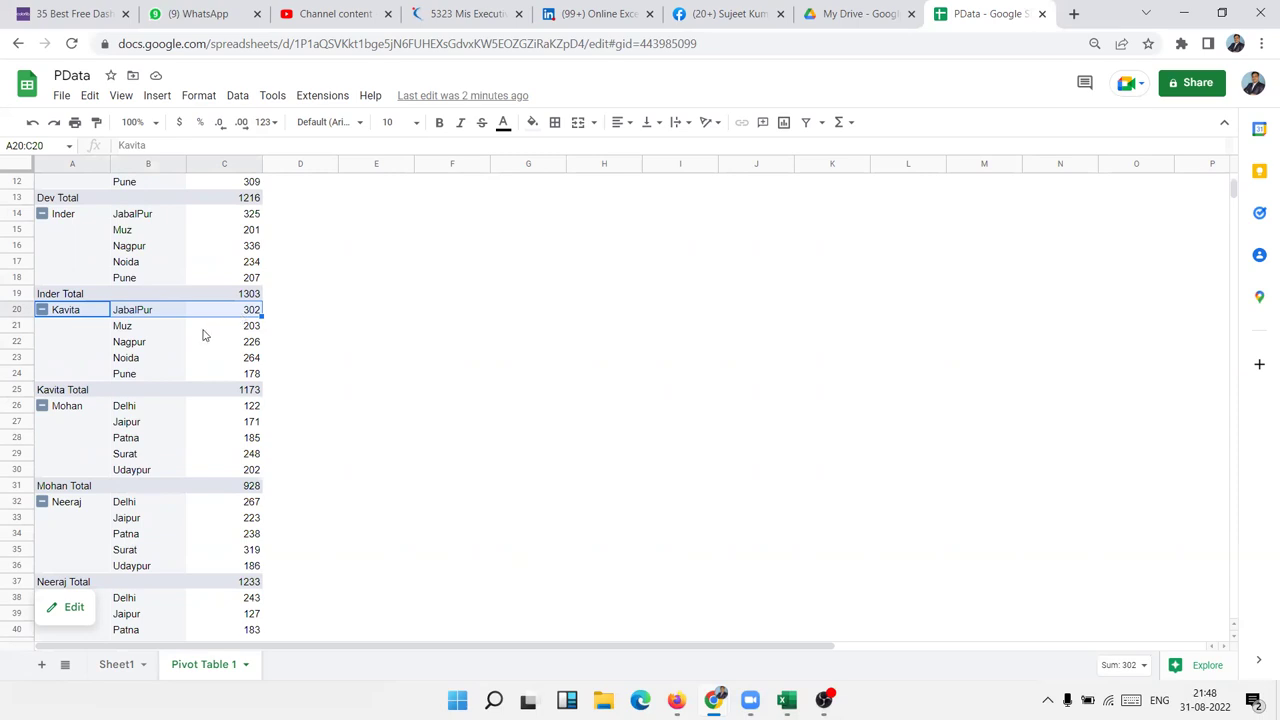
pyautogui.click(203, 330)
pyautogui.scroll(3, 200, 334)
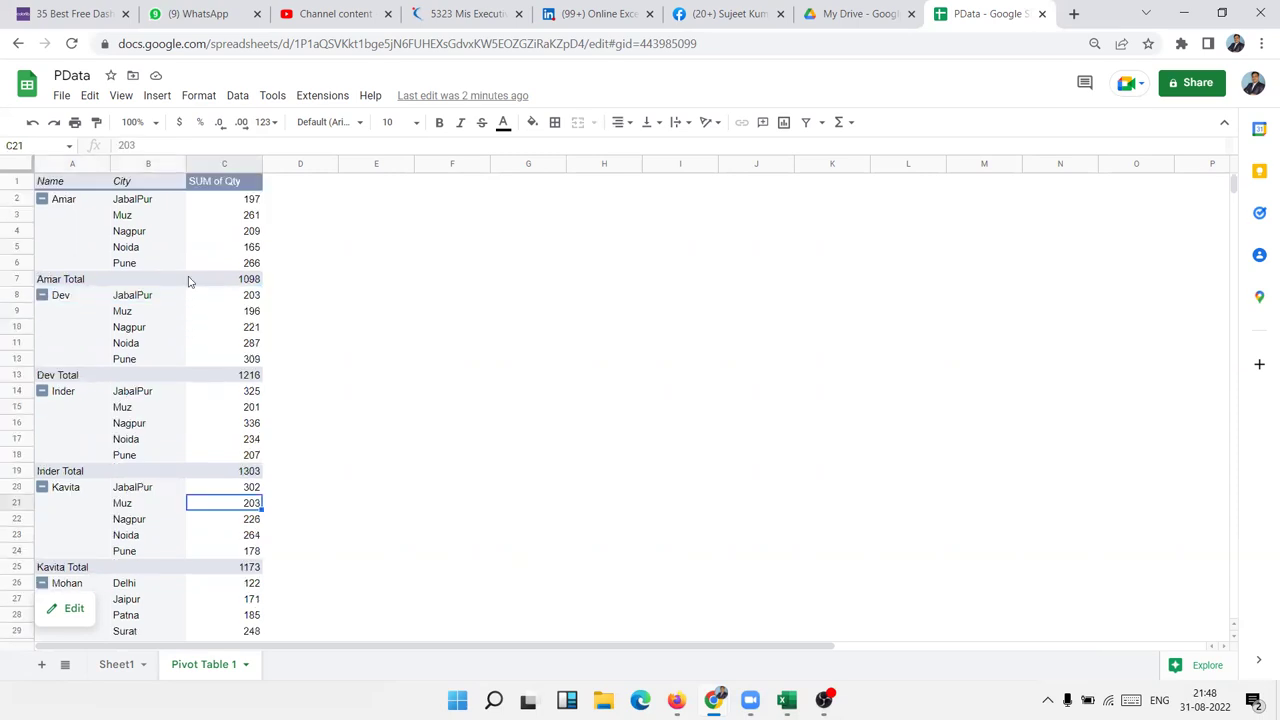
pyautogui.click(182, 232)
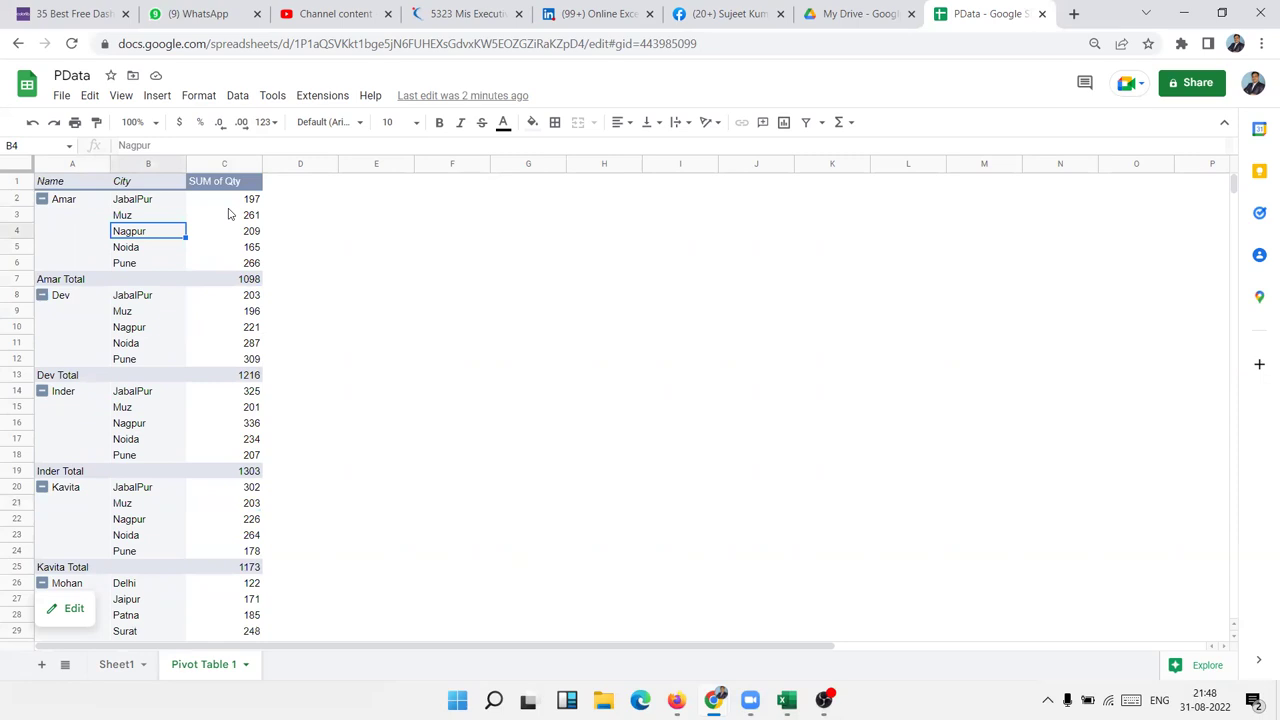
pyautogui.click(1088, 90)
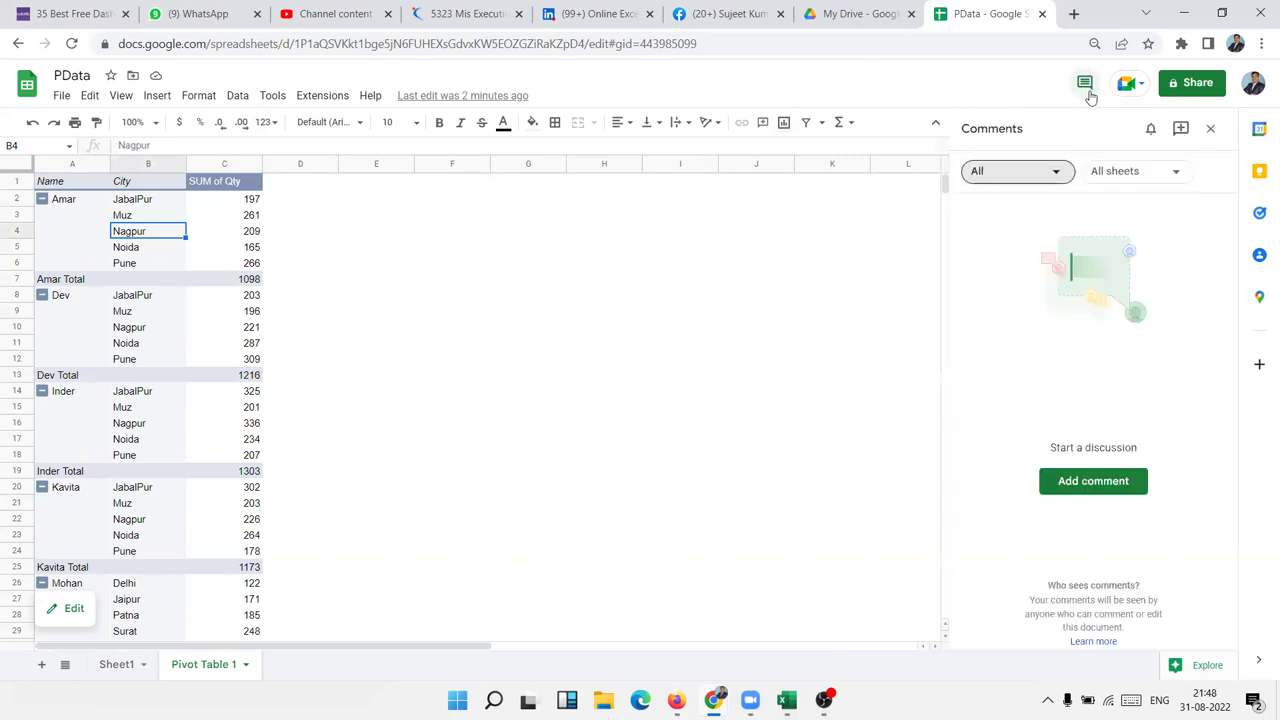
pyautogui.click(1212, 130)
pyautogui.click(1212, 131)
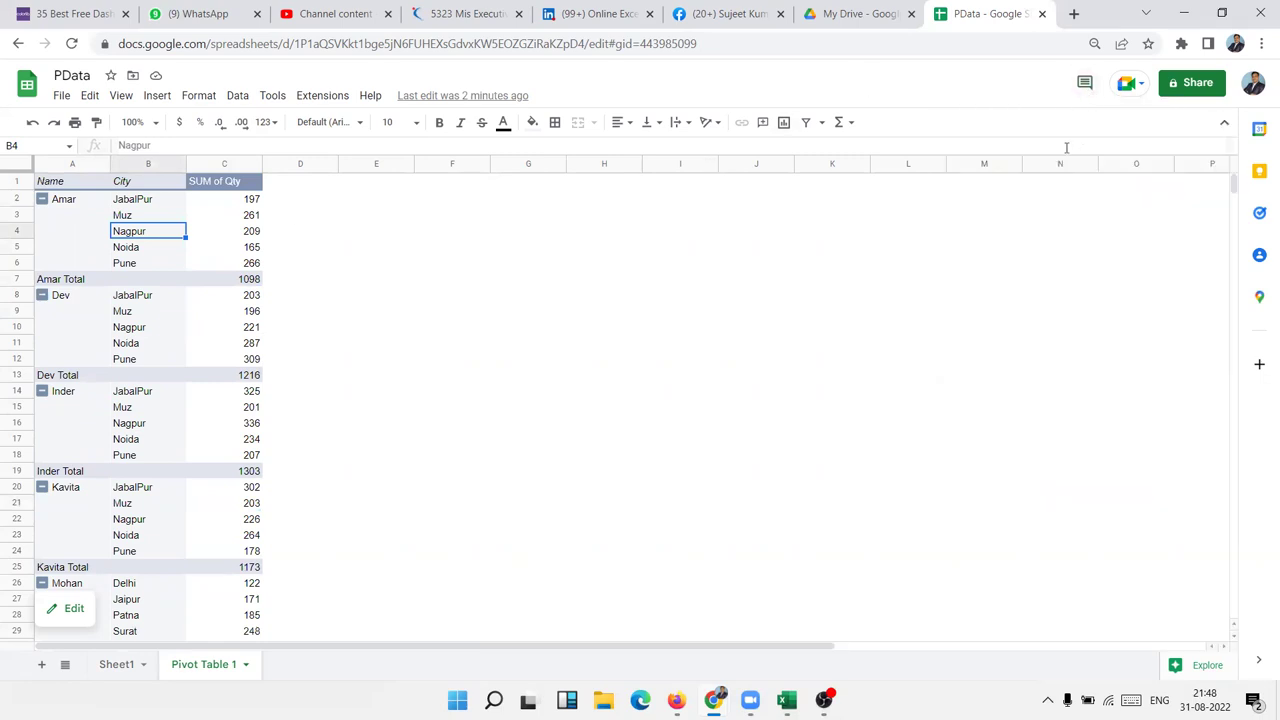
pyautogui.rightClick(133, 232)
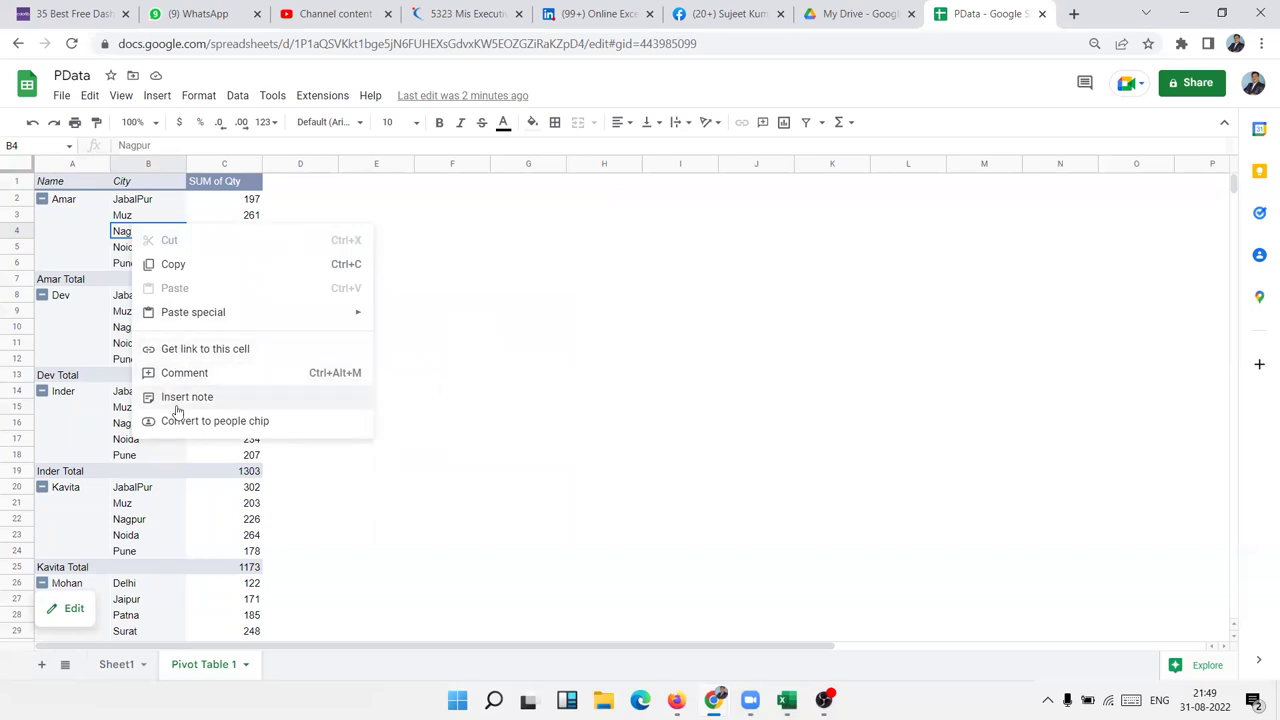
pyautogui.click(68, 378)
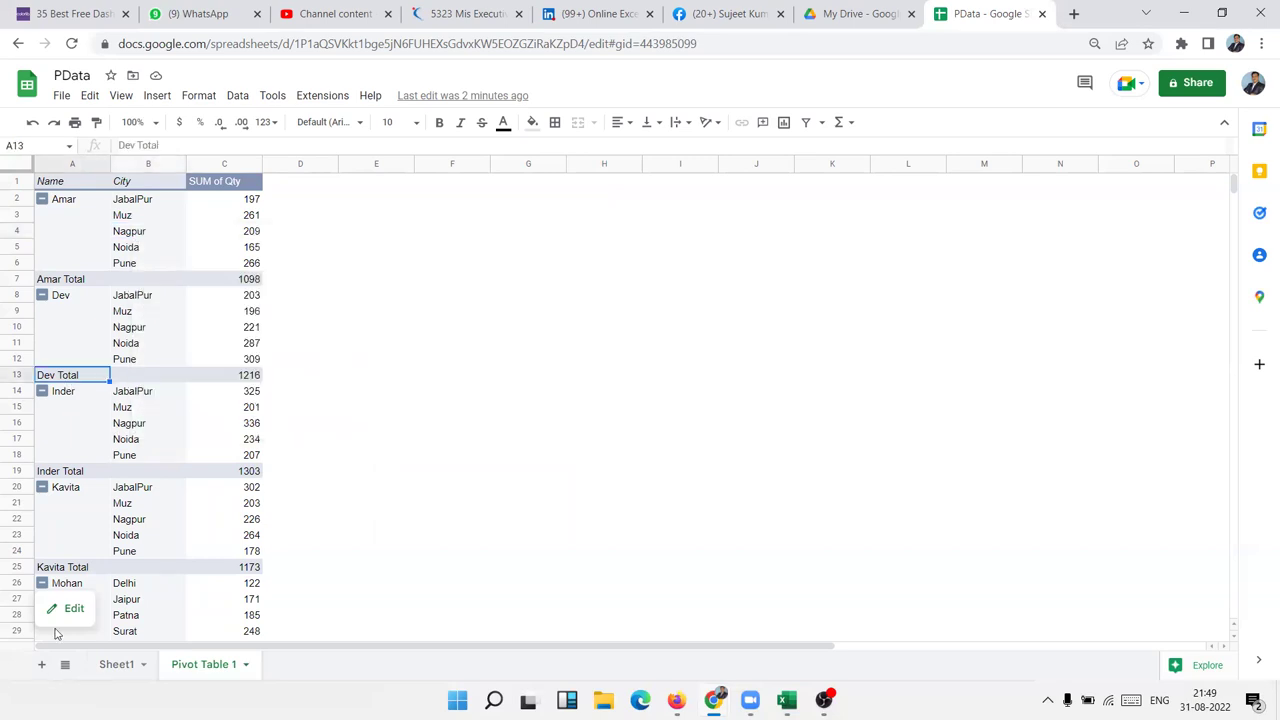
# - Move Name from the pivot's Rows to its Columns in the Pivot table editor
pyautogui.click(70, 610)
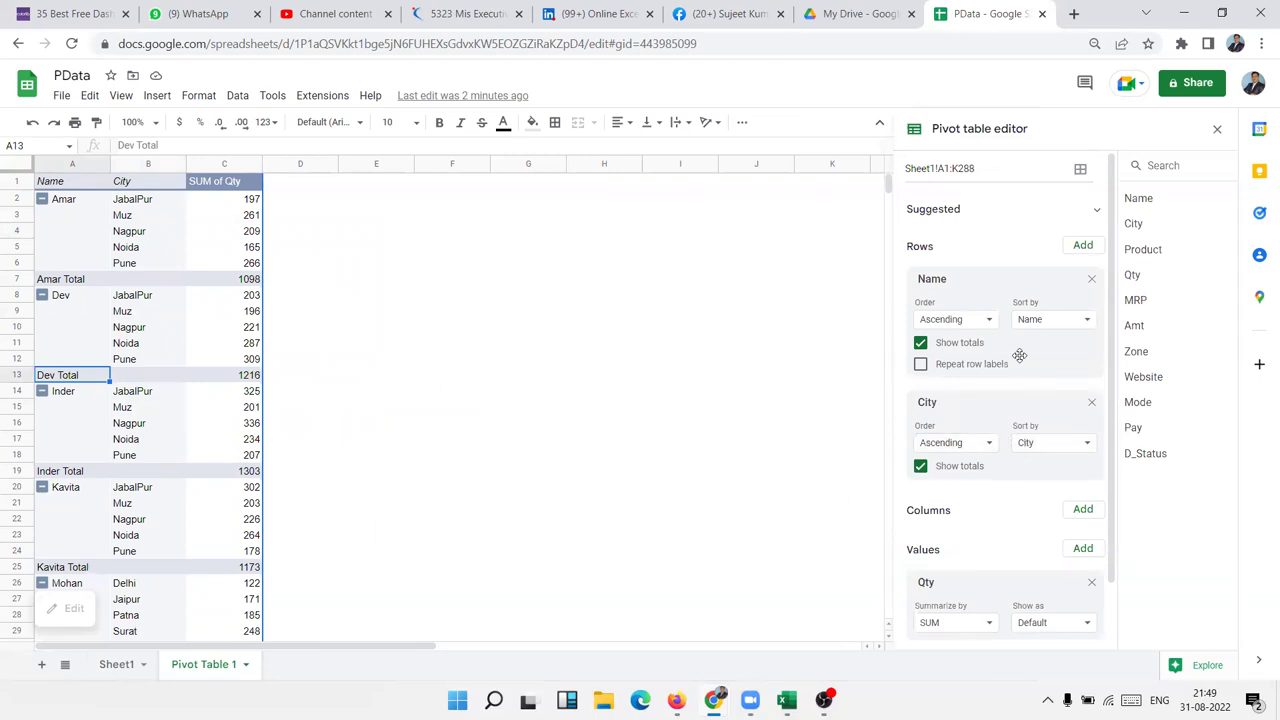
pyautogui.click(1090, 280)
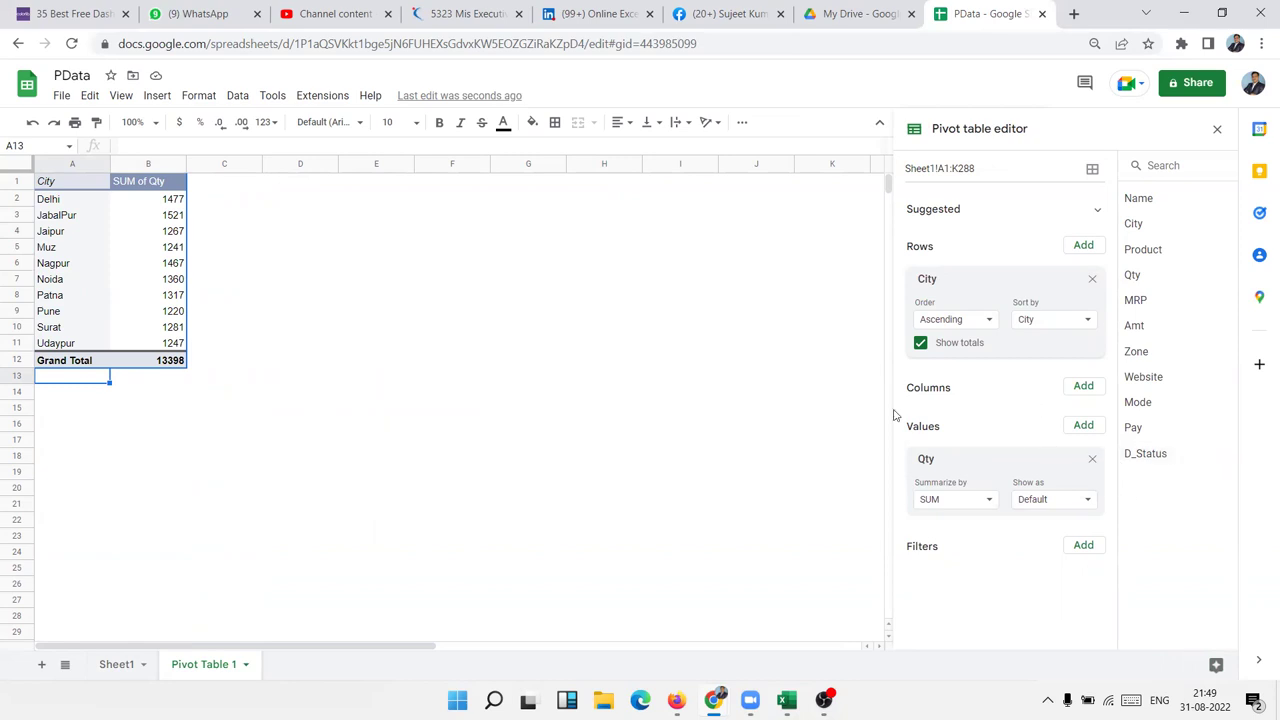
pyautogui.click(1076, 394)
pyautogui.click(1077, 412)
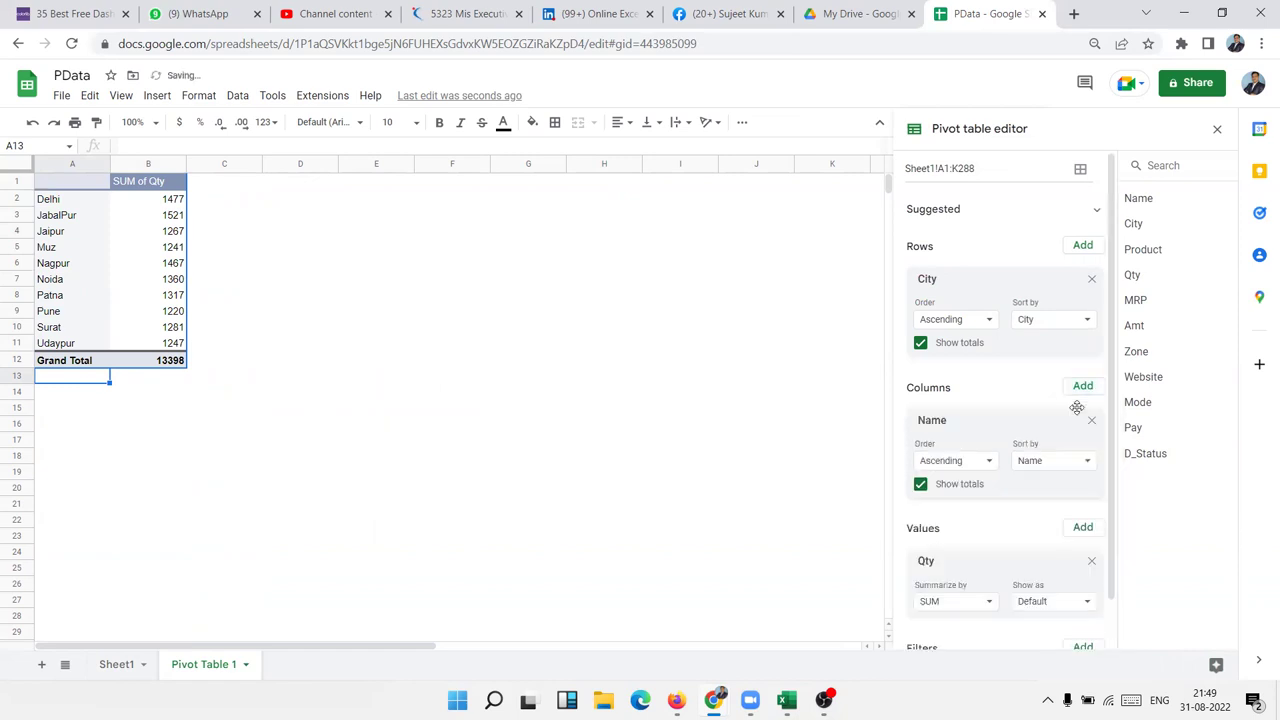
# - Inspect the Delhi row across Amar, Neeraj and Om, then Mohan's Patna 185
pyautogui.click(148, 218)
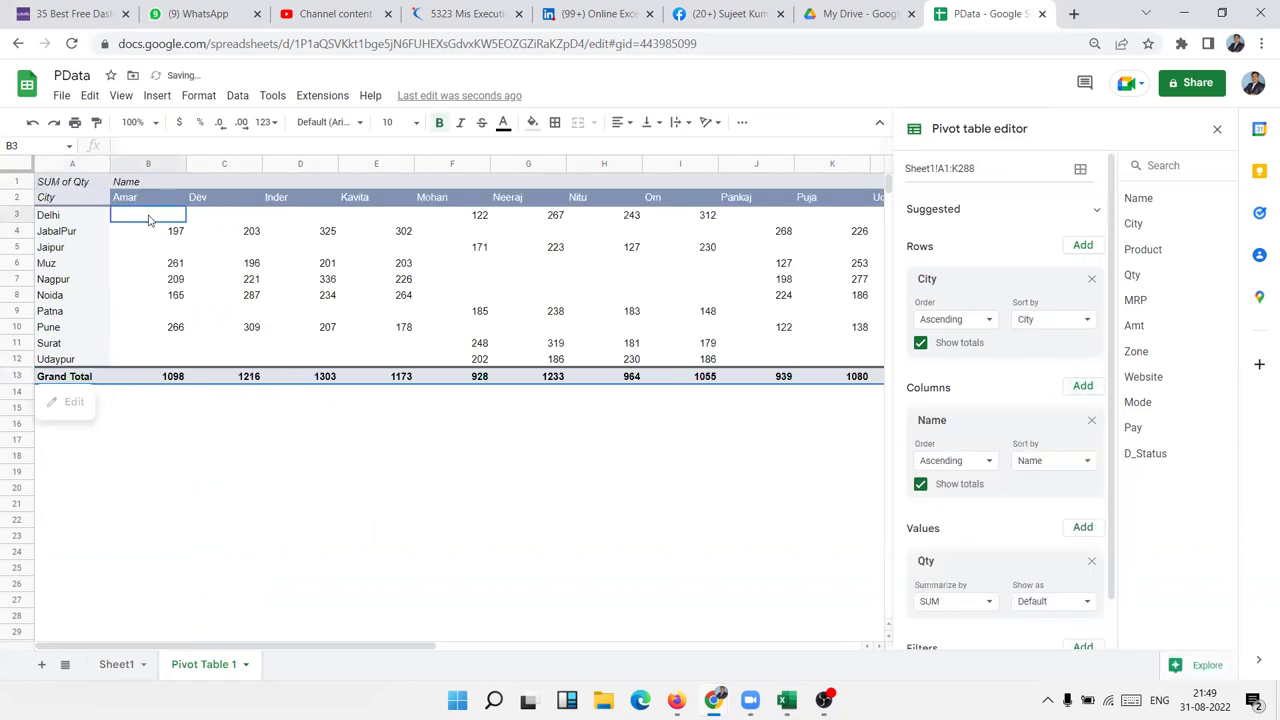
pyautogui.click(63, 222)
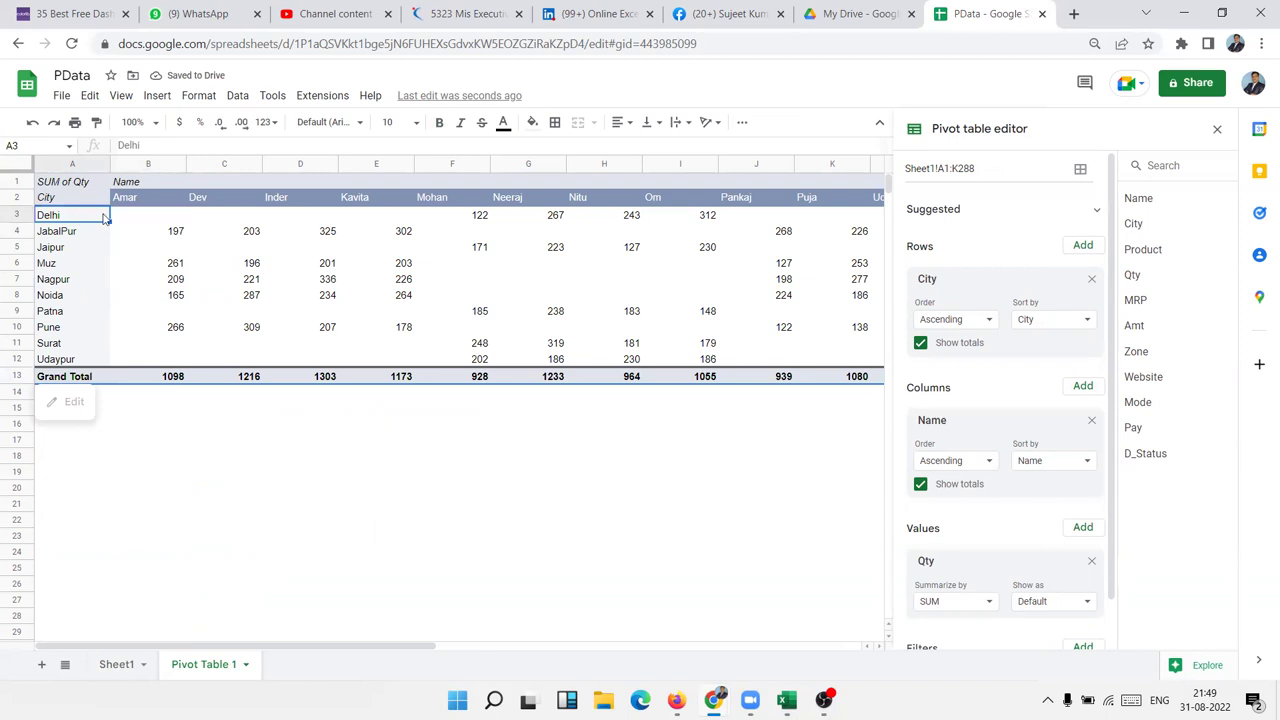
pyautogui.press('Right')
pyautogui.press('Right')
pyautogui.press('Right')
pyautogui.press('Right')
pyautogui.press('Right')
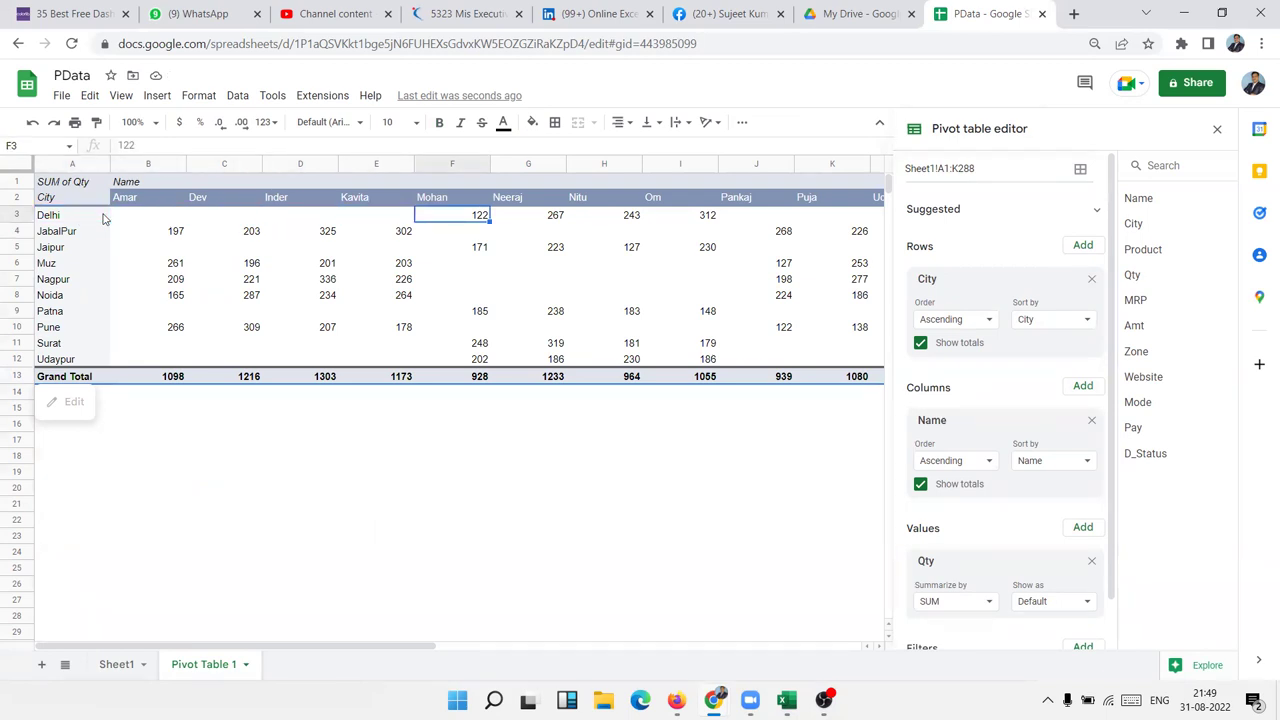
pyautogui.hotkey('shift', 'Right')
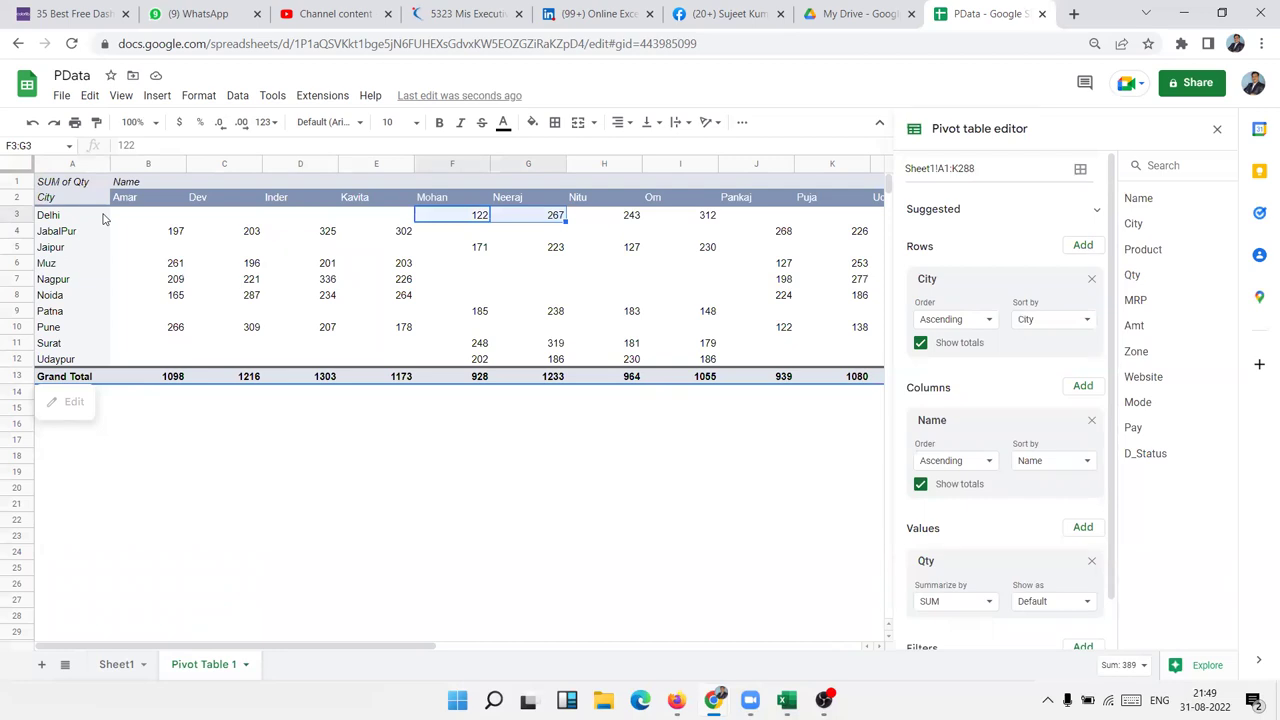
pyautogui.hotkey('shift', 'Right')
pyautogui.hotkey('shift', 'Right')
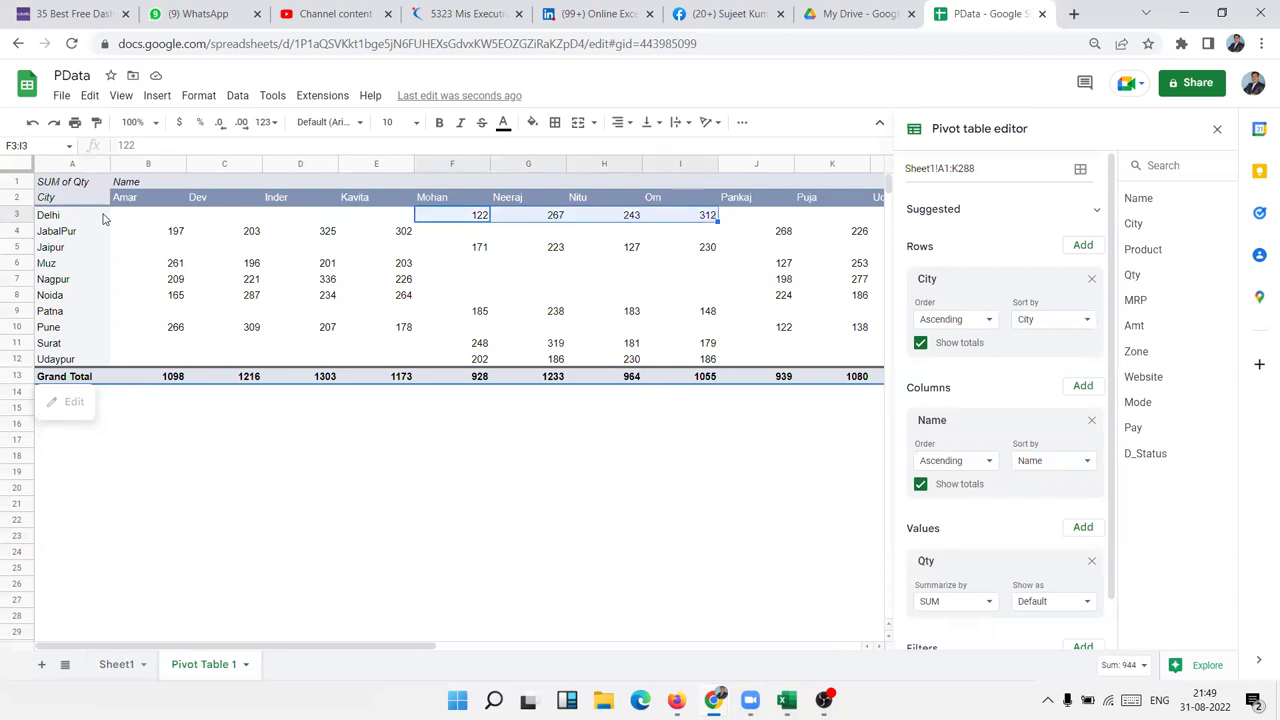
pyautogui.press('Down')
pyautogui.press('Down')
pyautogui.press('Down')
pyautogui.press('Down')
pyautogui.press('Down')
pyautogui.press('Down')
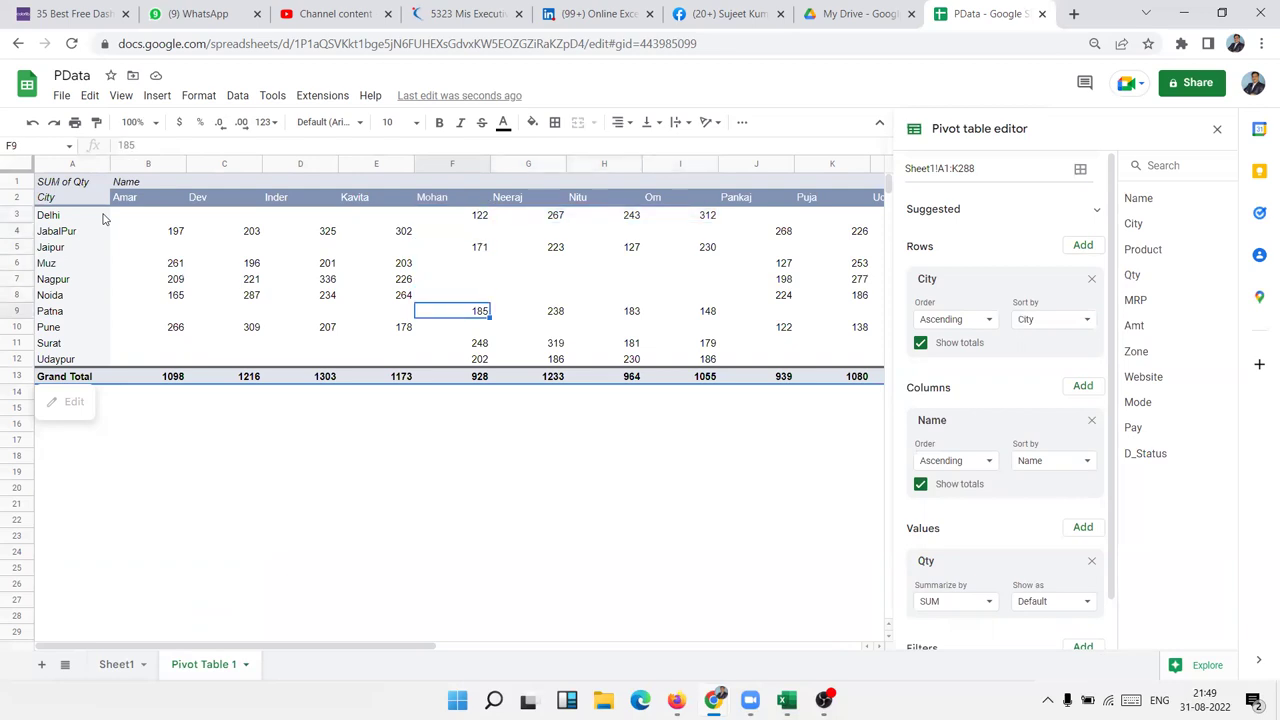
# - Remove Name, City and Qty from the pivot, then return to Sheet1
pyautogui.click(1091, 421)
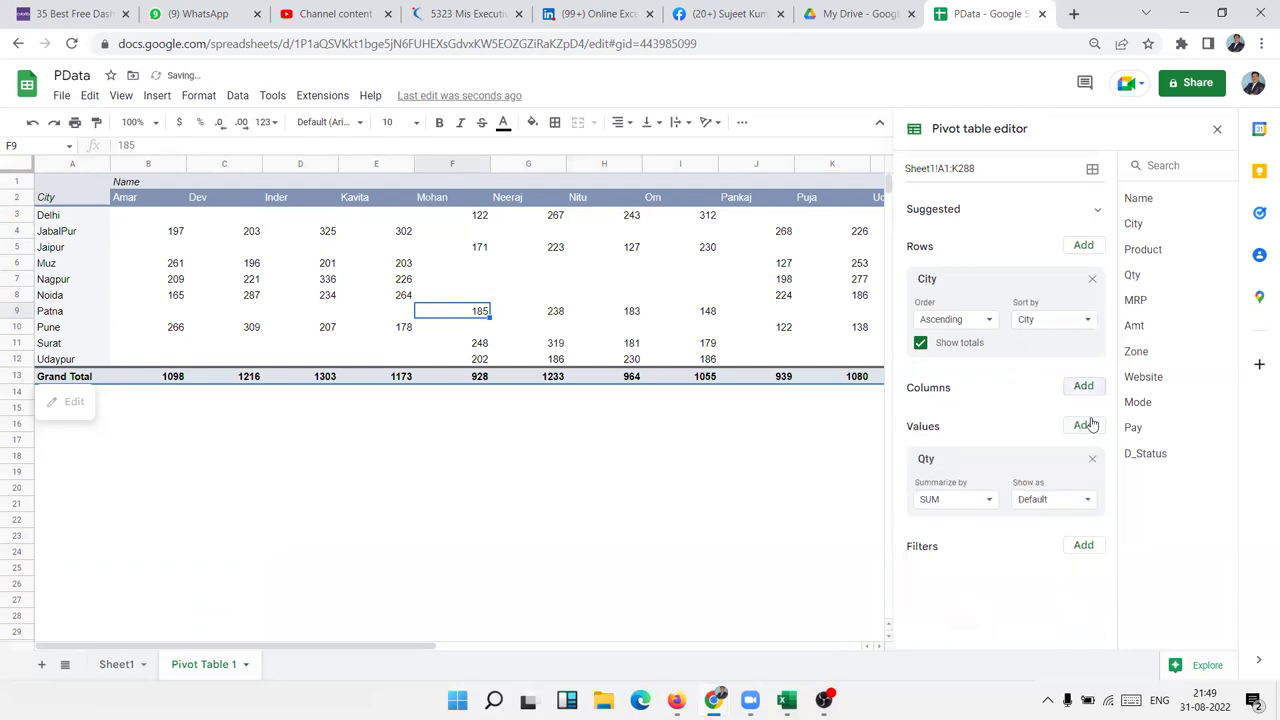
pyautogui.click(1092, 279)
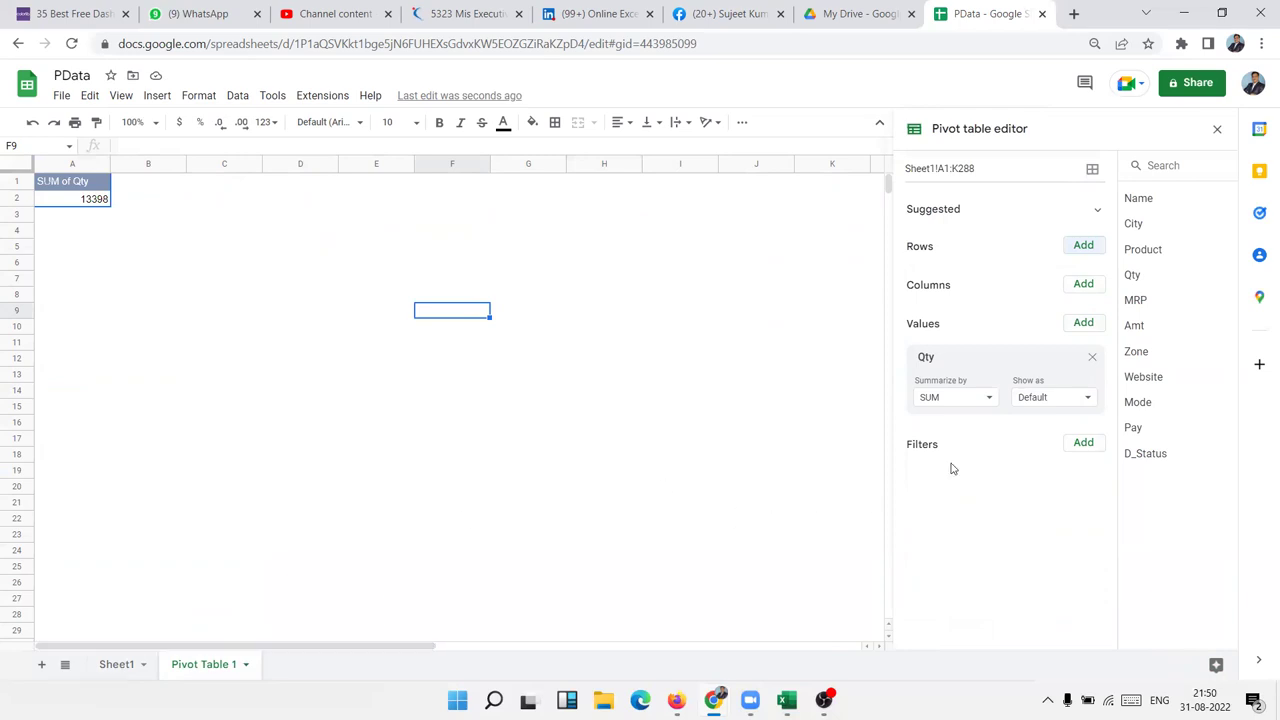
pyautogui.click(1092, 357)
pyautogui.click(130, 665)
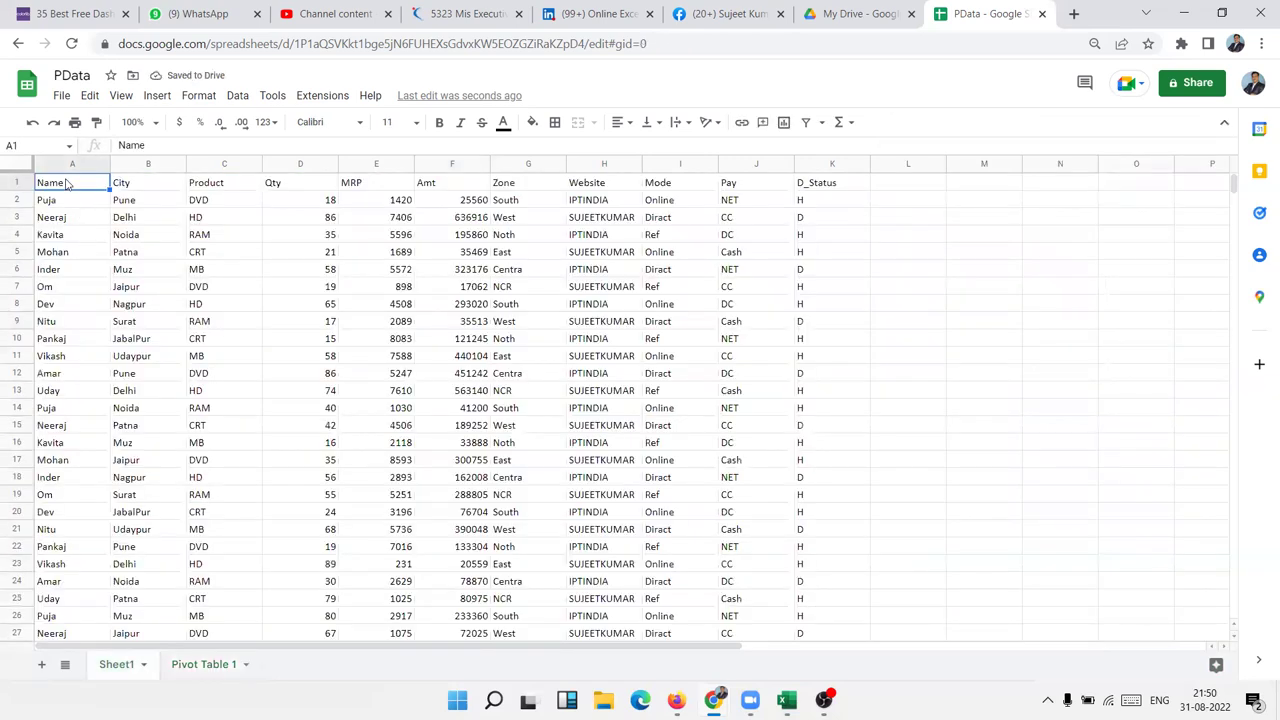
# - Highlight the source data, pick the Product, Amt and Mode headers, then return to Pivot Table 1
pyautogui.moveTo(66, 183)
pyautogui.mouseDown()
pyautogui.moveTo(632, 378)
pyautogui.moveTo(810, 508)
pyautogui.mouseUp()
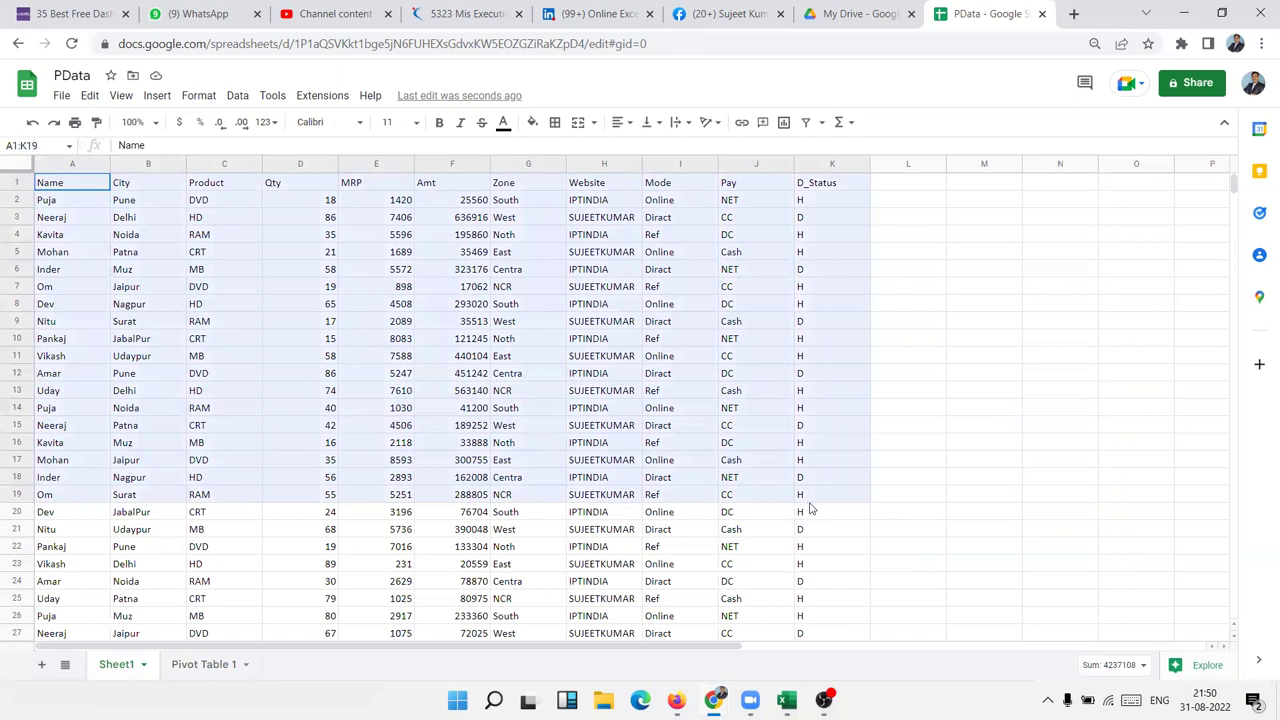
pyautogui.click(437, 286)
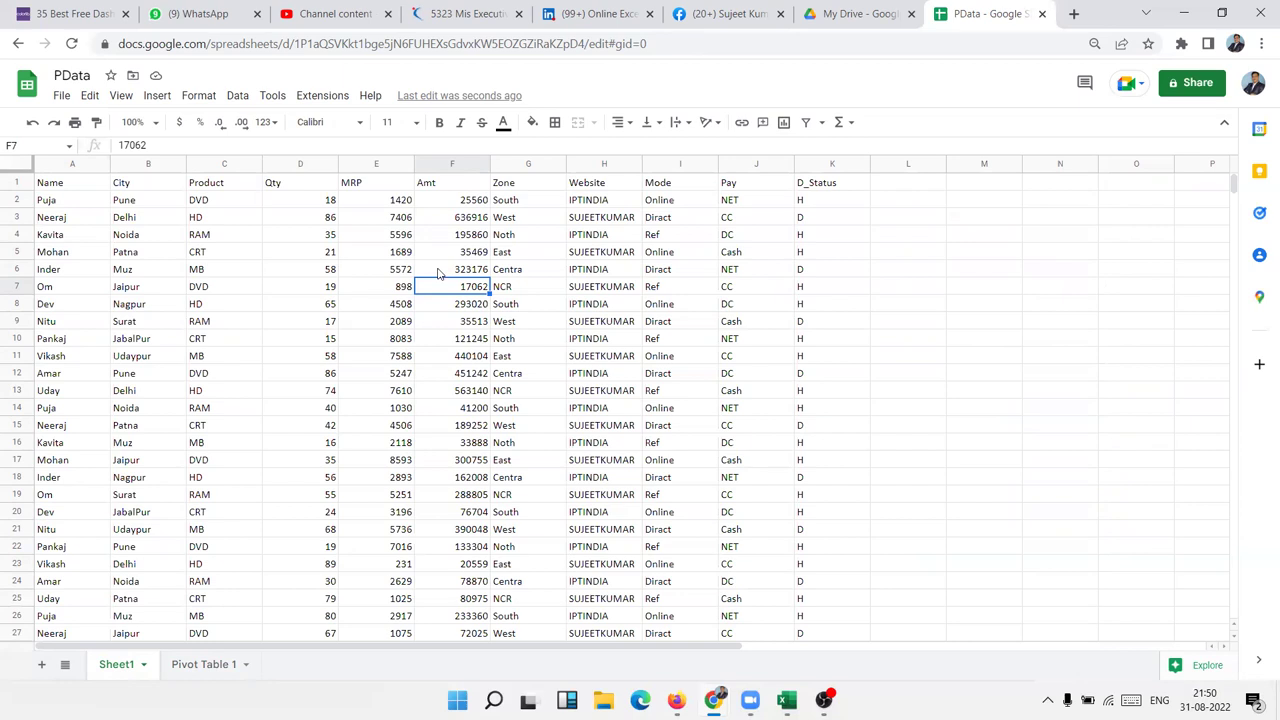
pyautogui.doubleClick(226, 182)
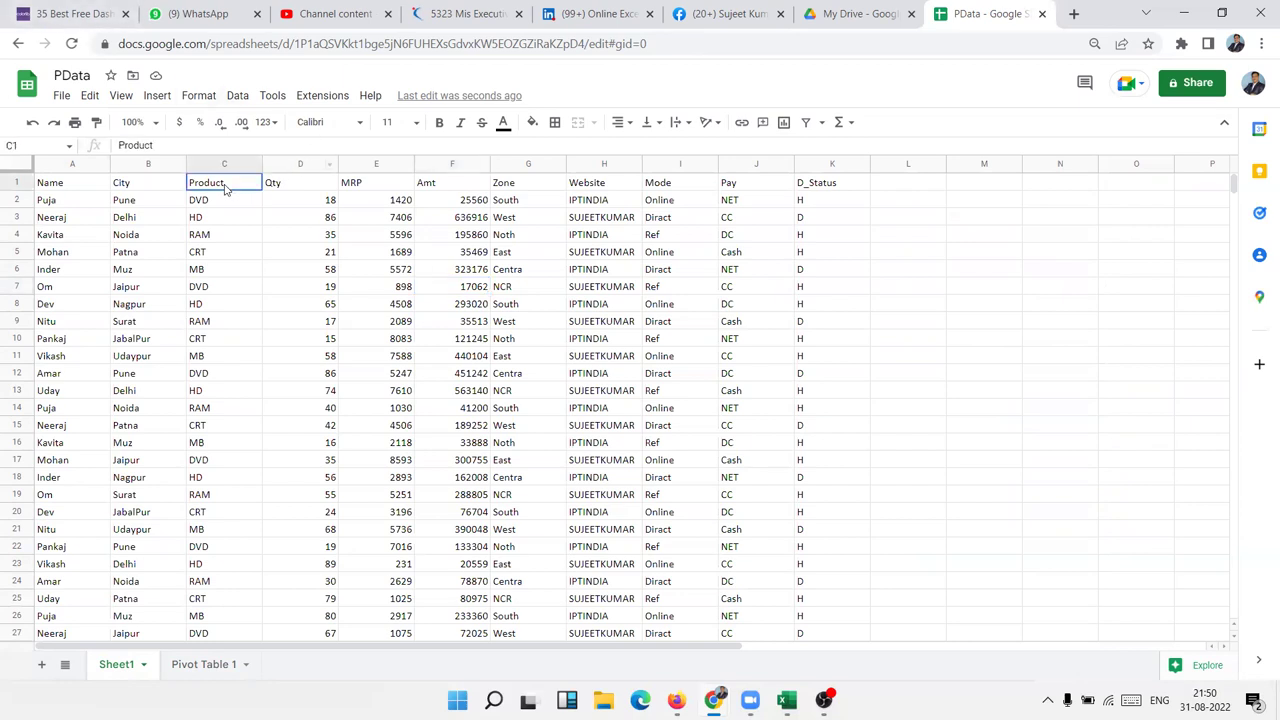
pyautogui.click(452, 184)
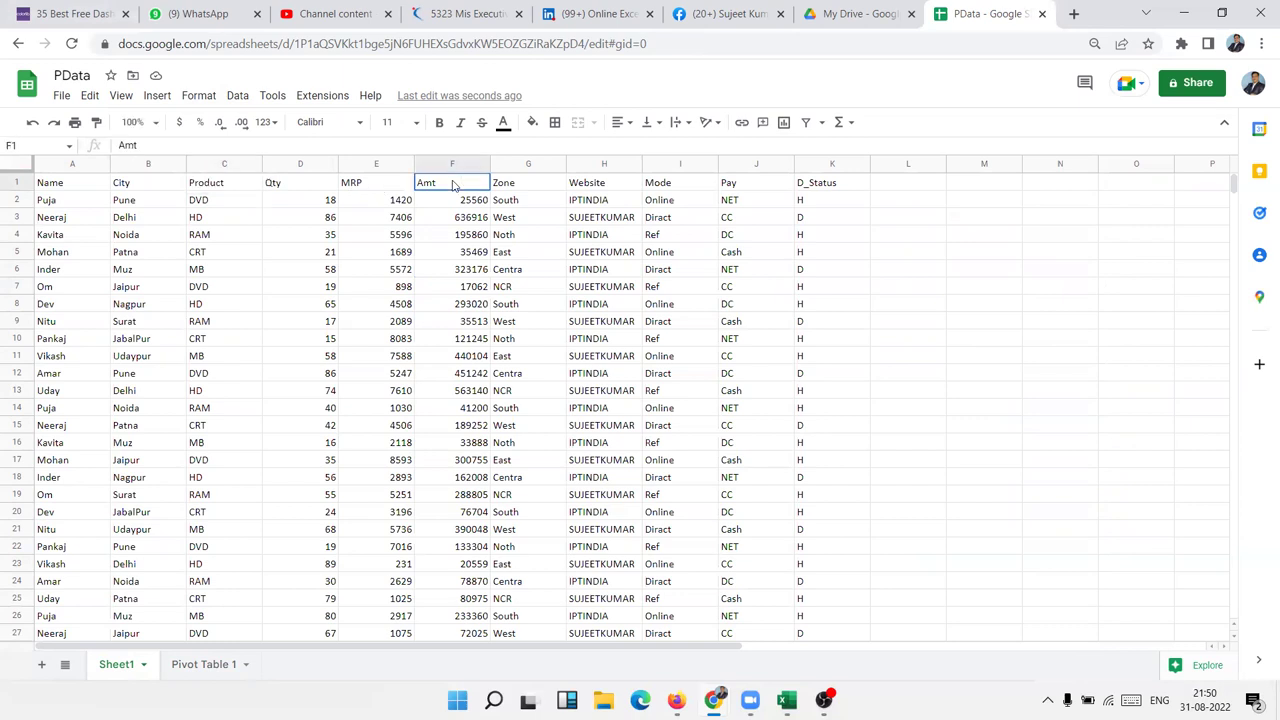
pyautogui.click(655, 186)
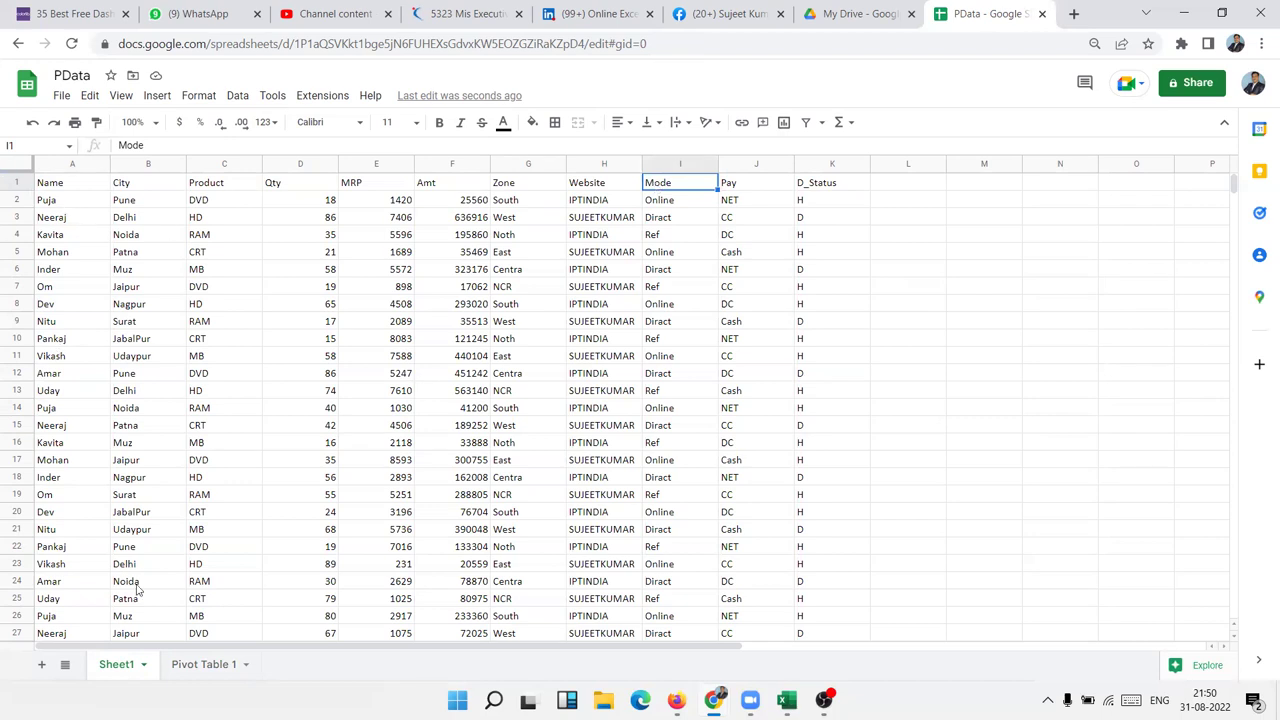
pyautogui.click(197, 670)
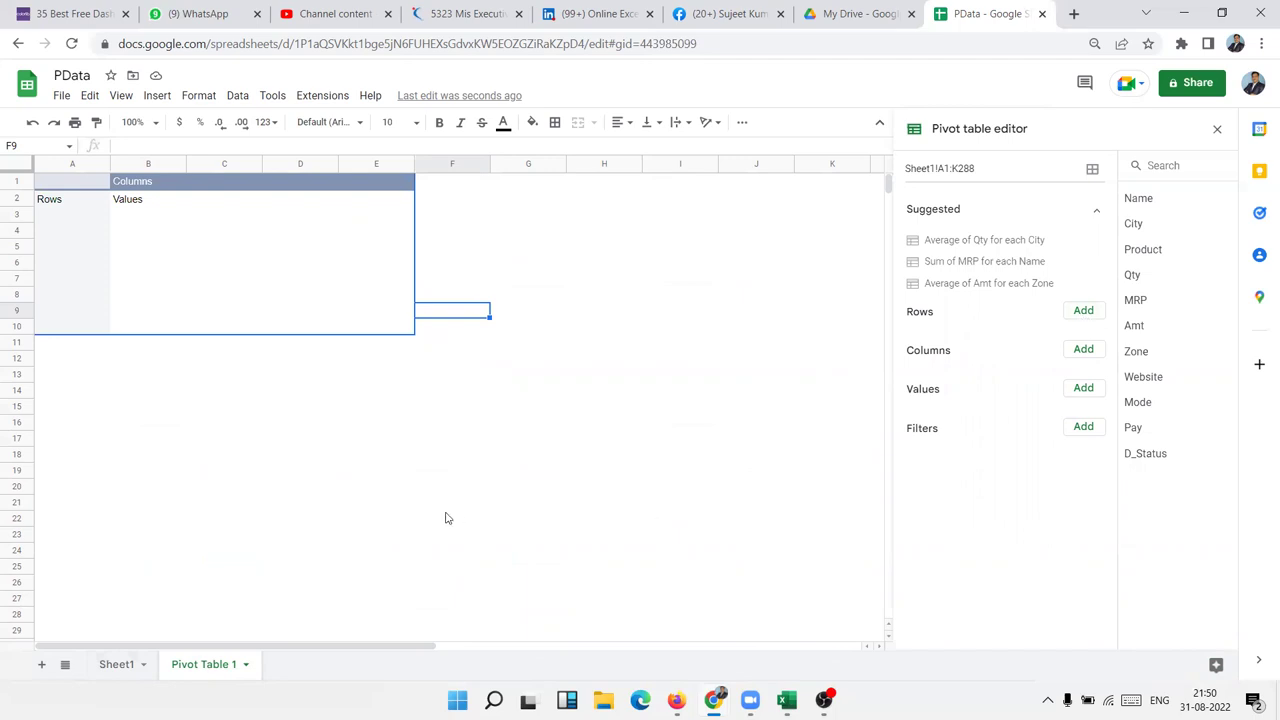
# - On Sheet1, select the full data range A1:K288 and open the Data menu's filter options
pyautogui.click(120, 664)
pyautogui.click(296, 306)
pyautogui.click(200, 165)
pyautogui.click(186, 183)
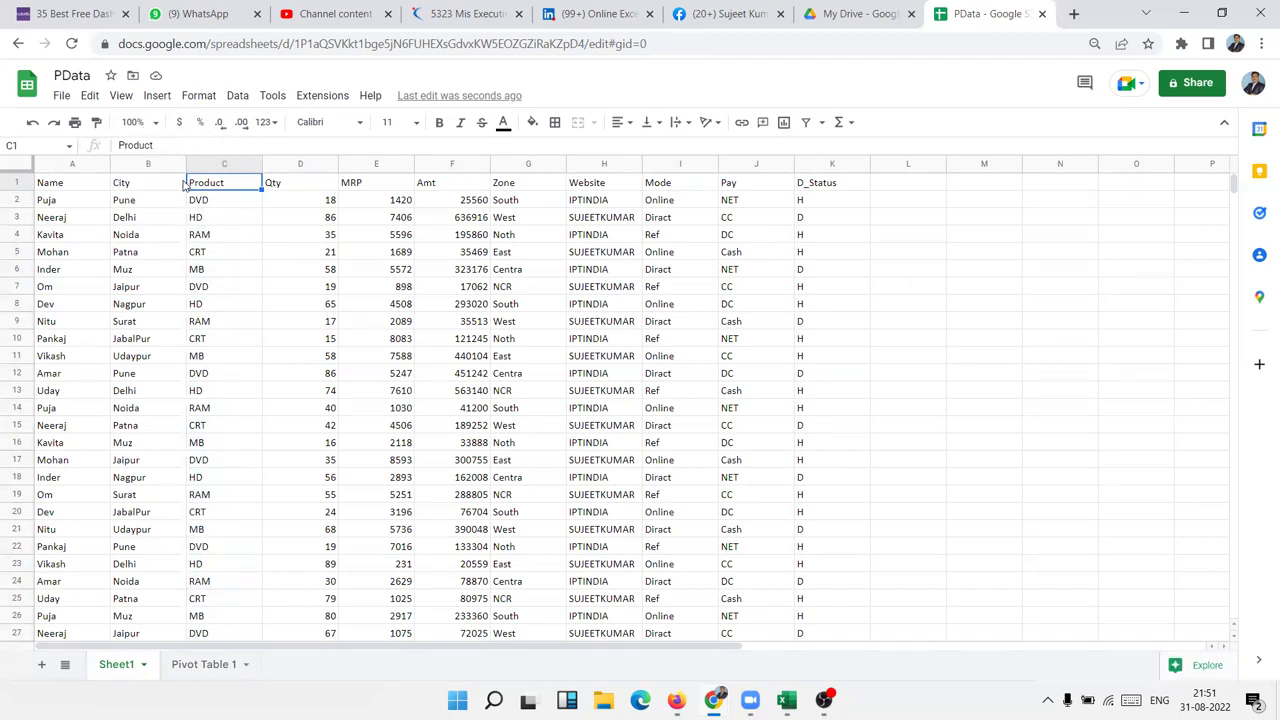
pyautogui.click(101, 186)
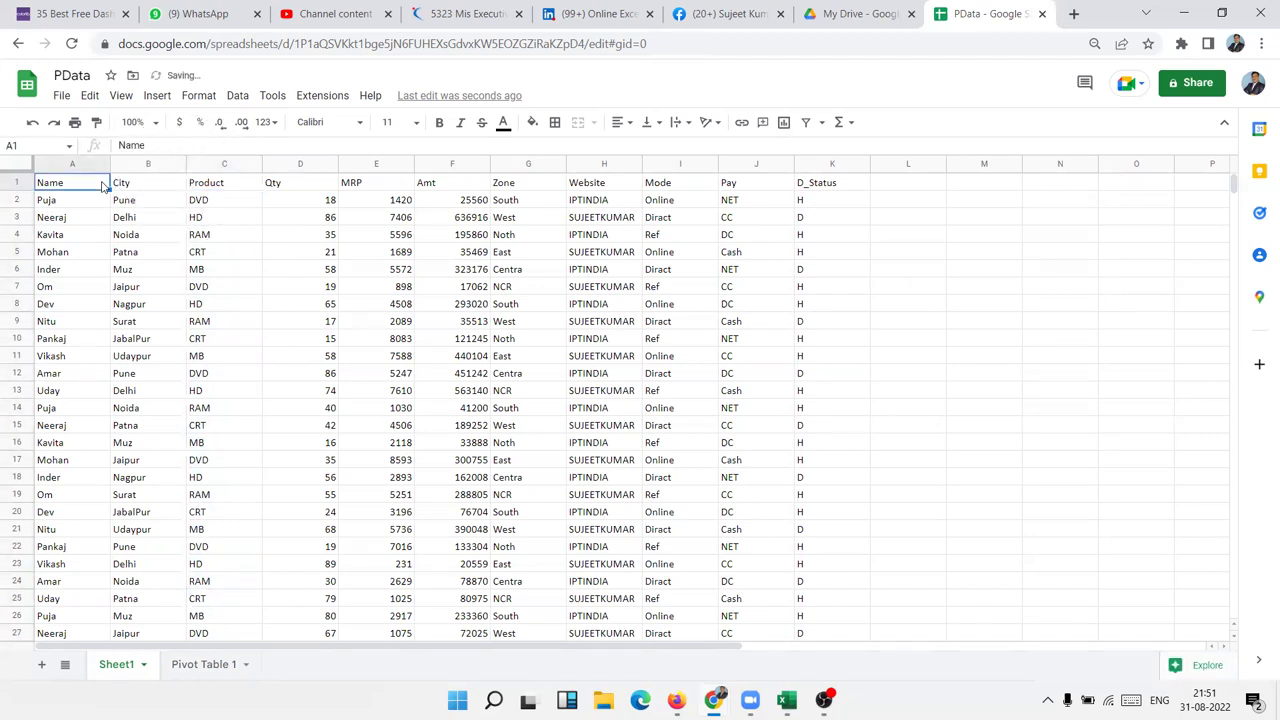
pyautogui.hotkey('ctrl', 'shift', 'Right')
pyautogui.hotkey('ctrl', 'shift', 'Down')
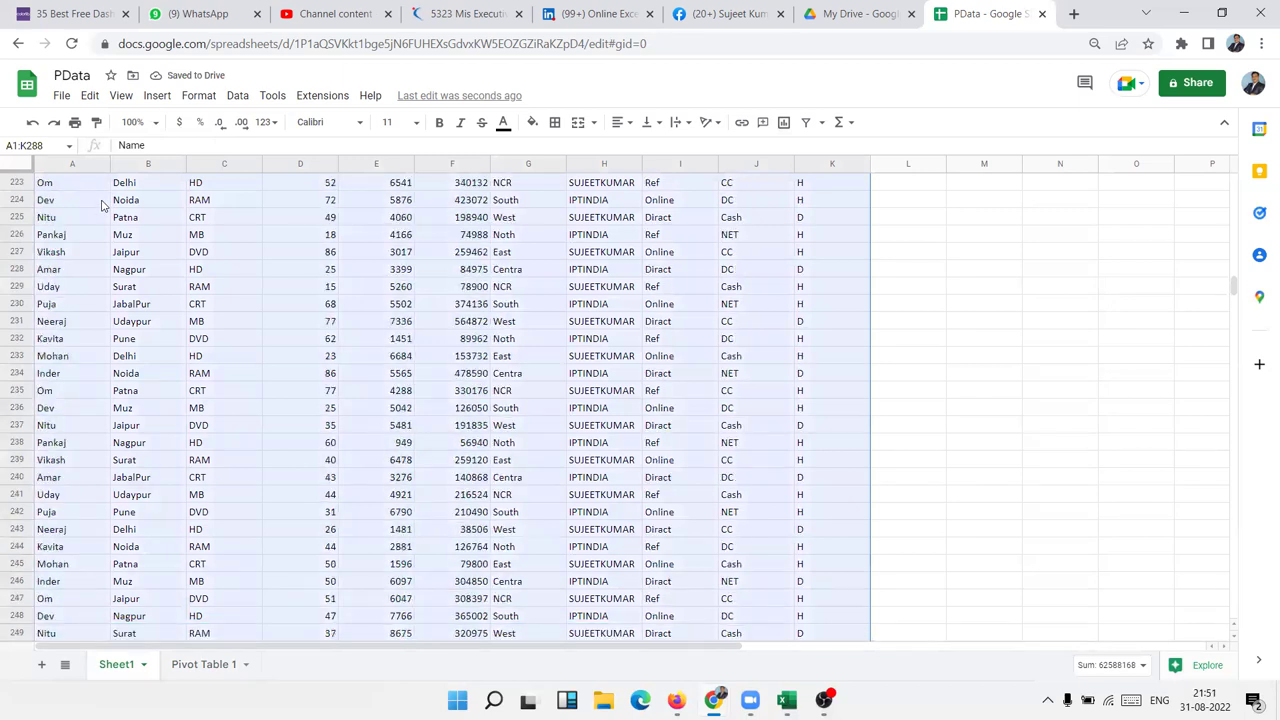
pyautogui.click(266, 97)
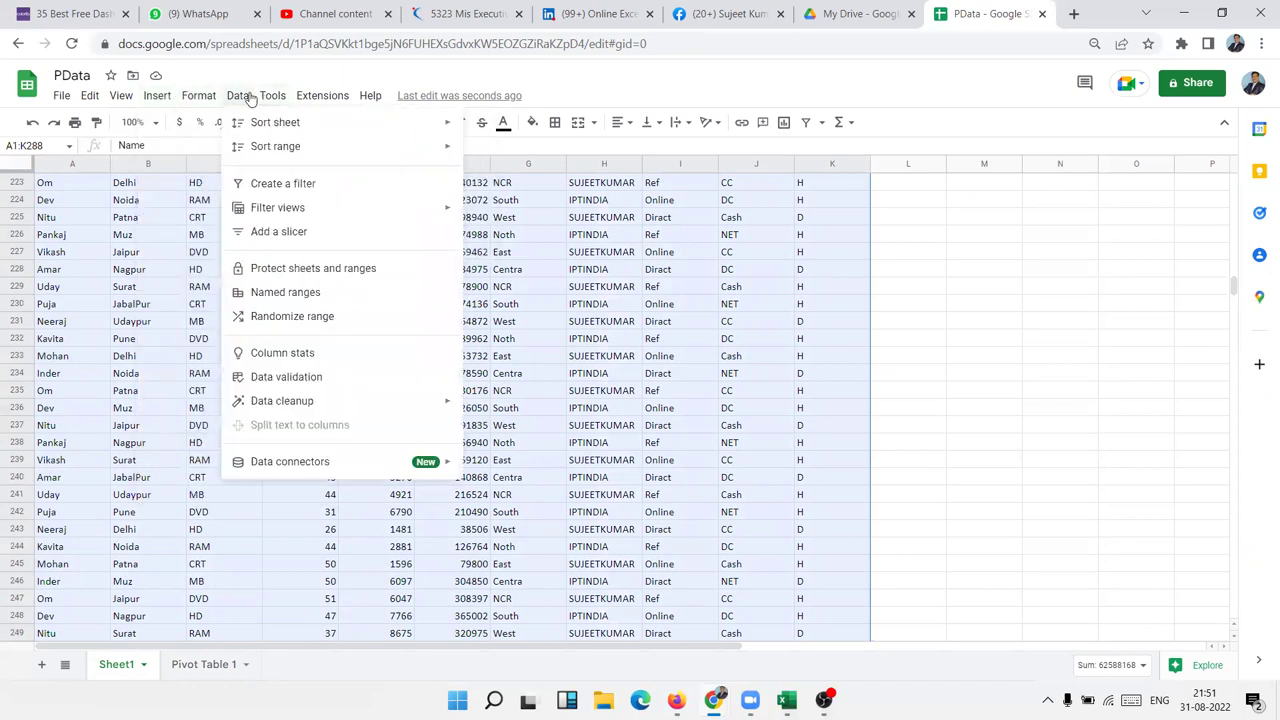
pyautogui.moveTo(278, 207)
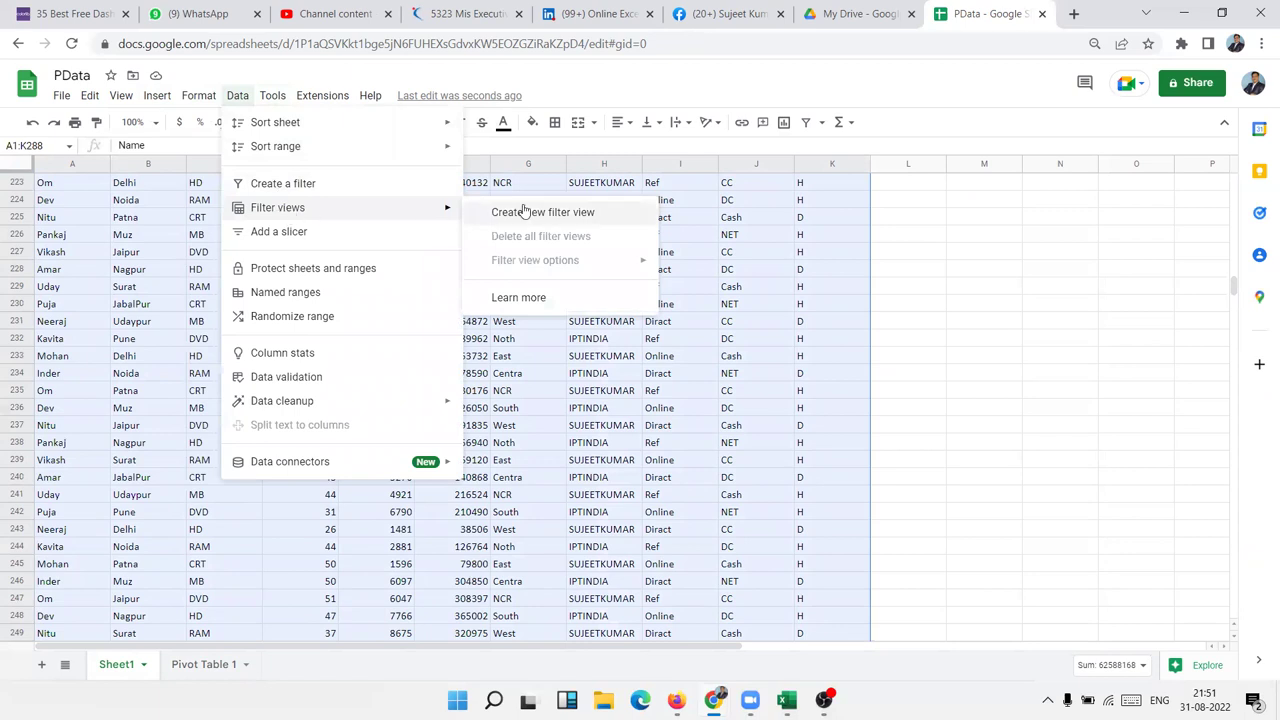
# - Create filter view Filter 1 over the A1:K288 data
pyautogui.click(524, 210)
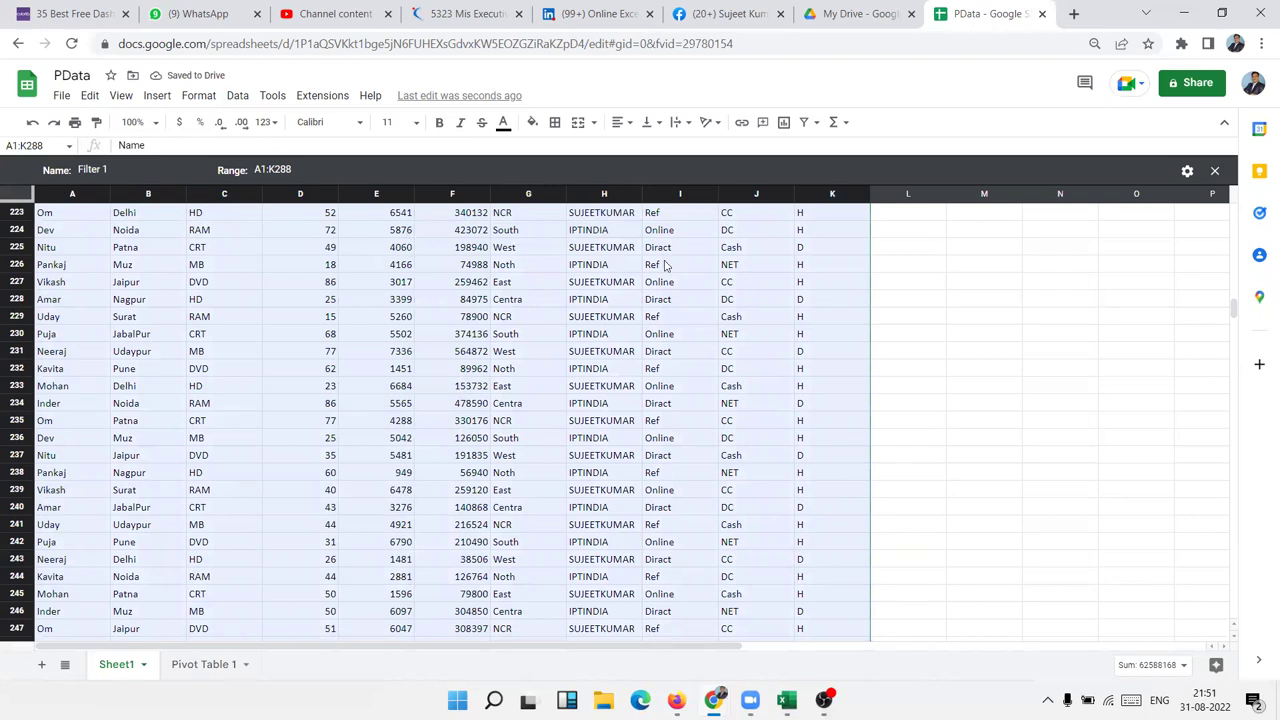
pyautogui.scroll(10, 140, 243)
pyautogui.scroll(15, 140, 243)
pyautogui.scroll(15, 140, 243)
pyautogui.scroll(15, 140, 243)
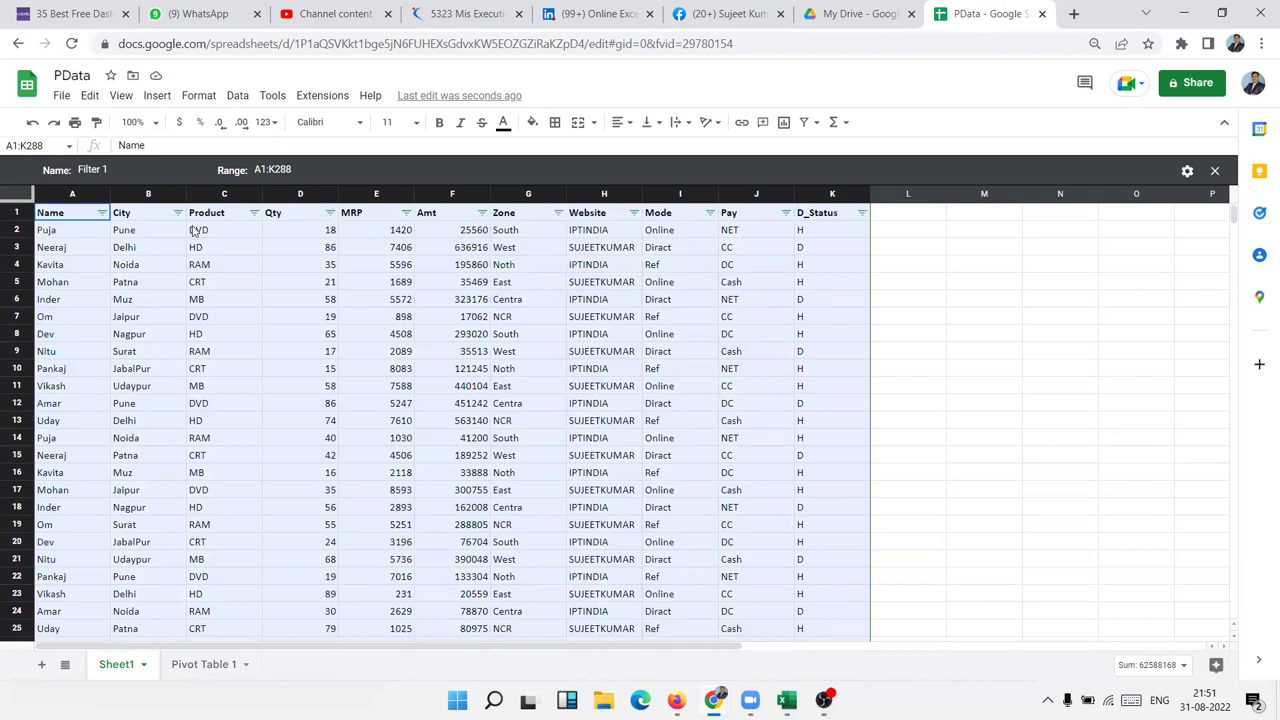
pyautogui.click(332, 250)
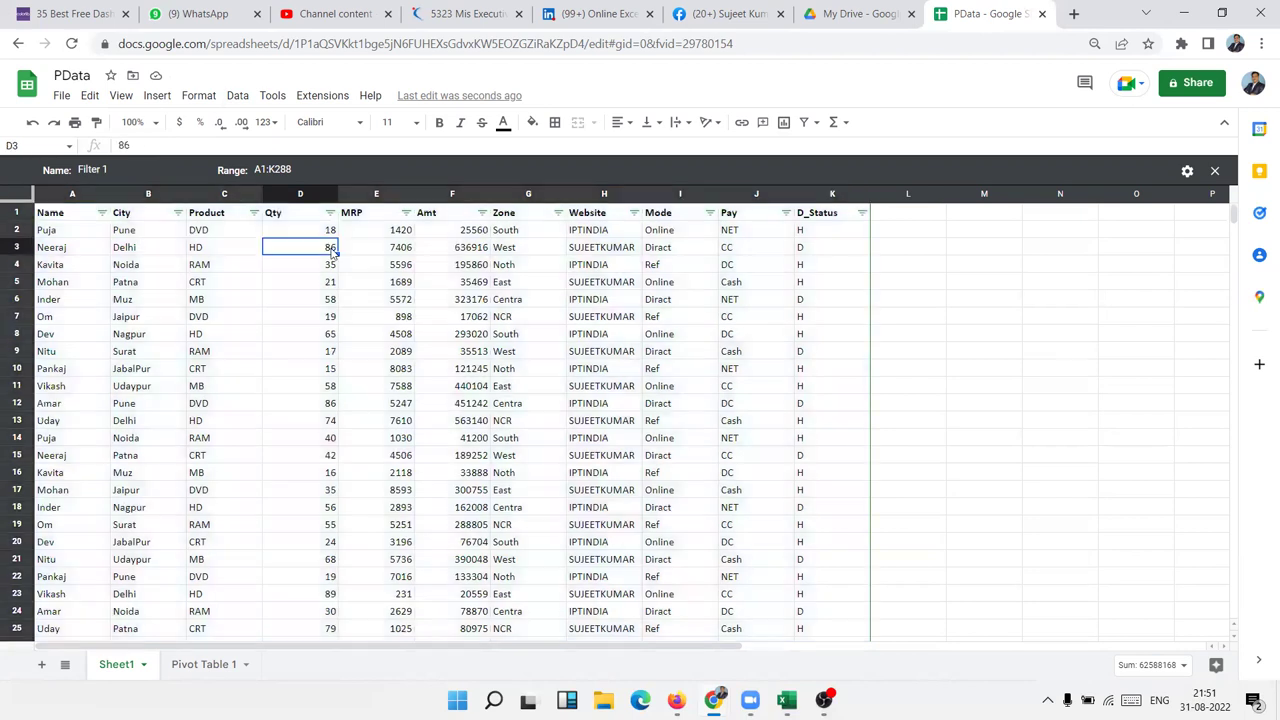
pyautogui.click(529, 252)
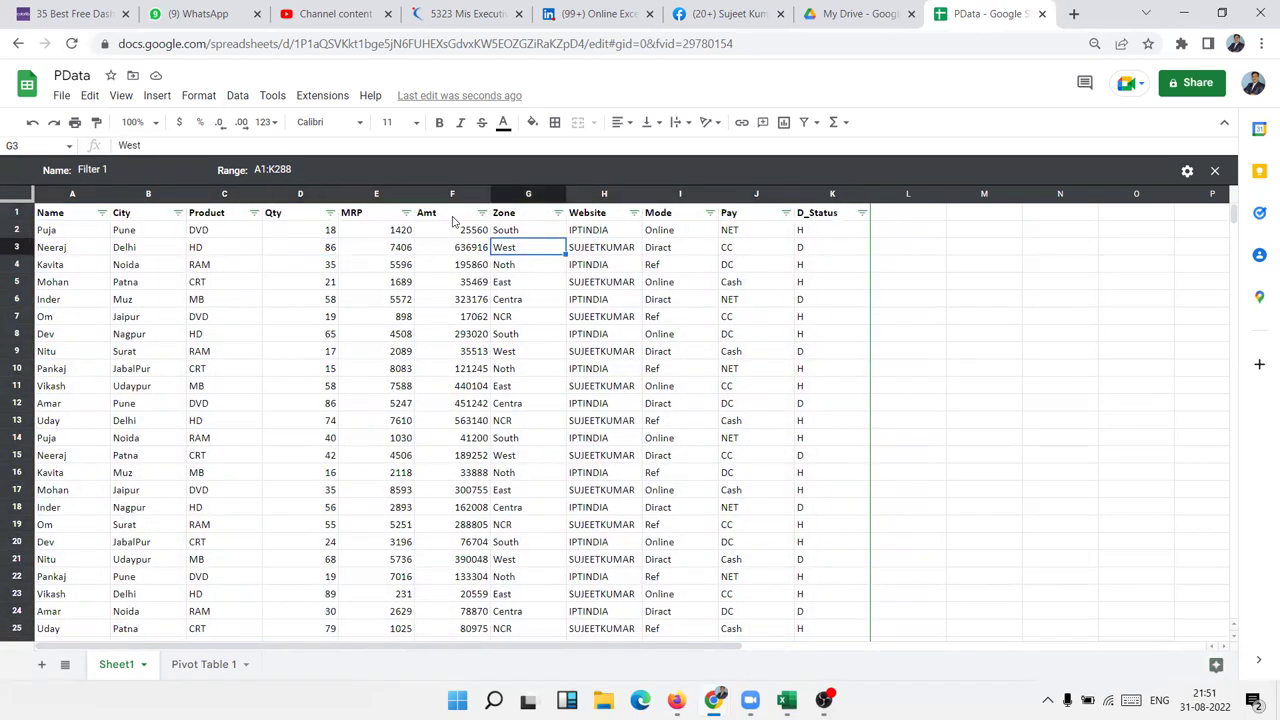
# - Check the Product and Mode filter dropdowns unchanged, then return to Pivot Table 1
pyautogui.click(255, 213)
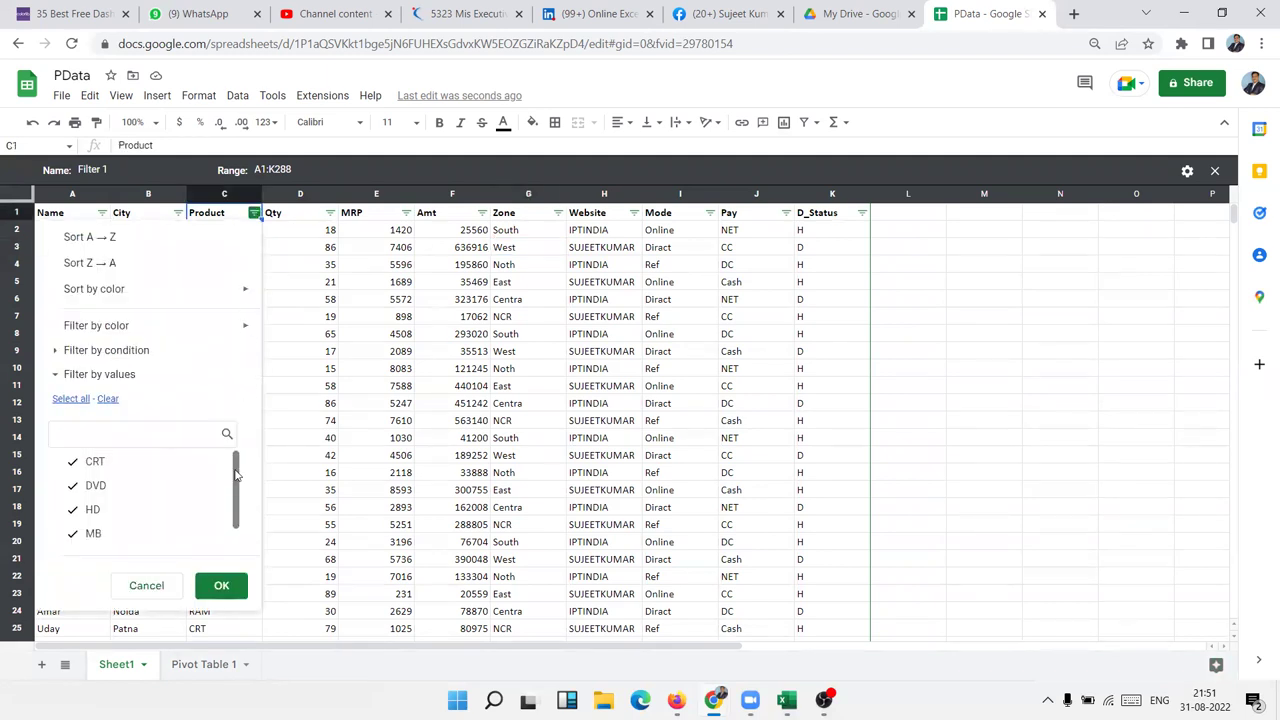
pyautogui.moveTo(236, 475); pyautogui.dragTo(243, 514)
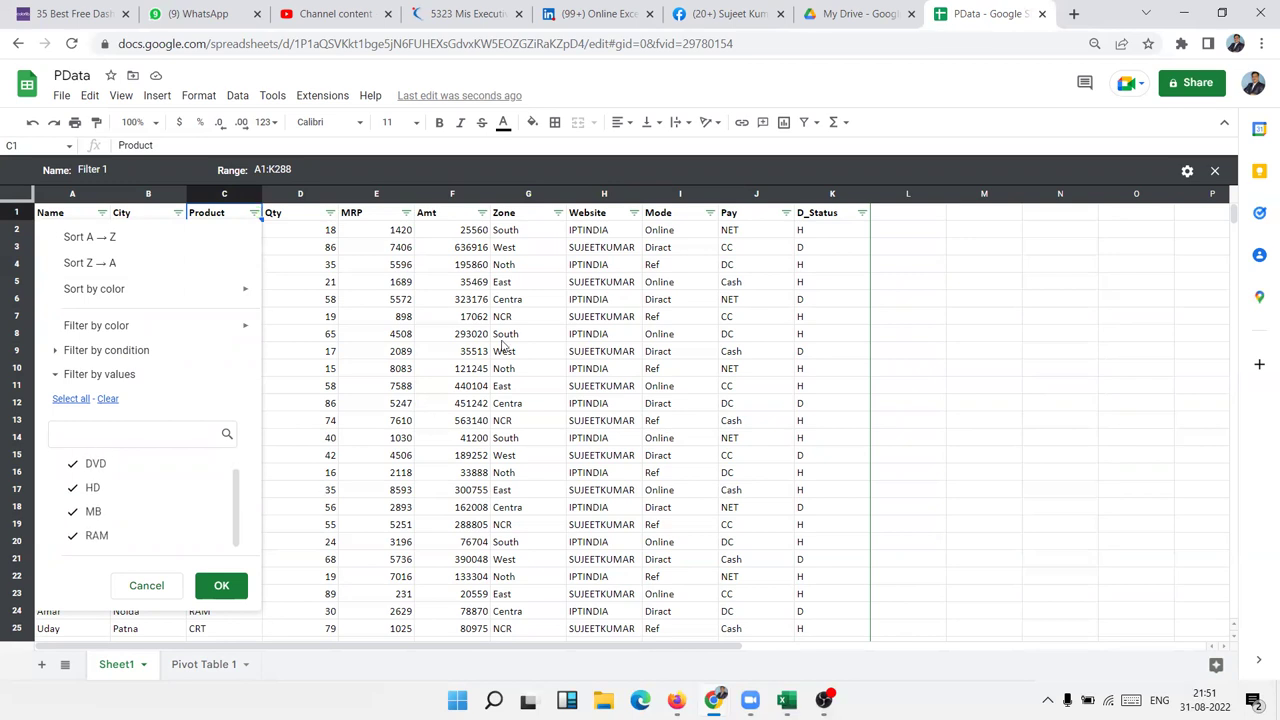
pyautogui.click(505, 334)
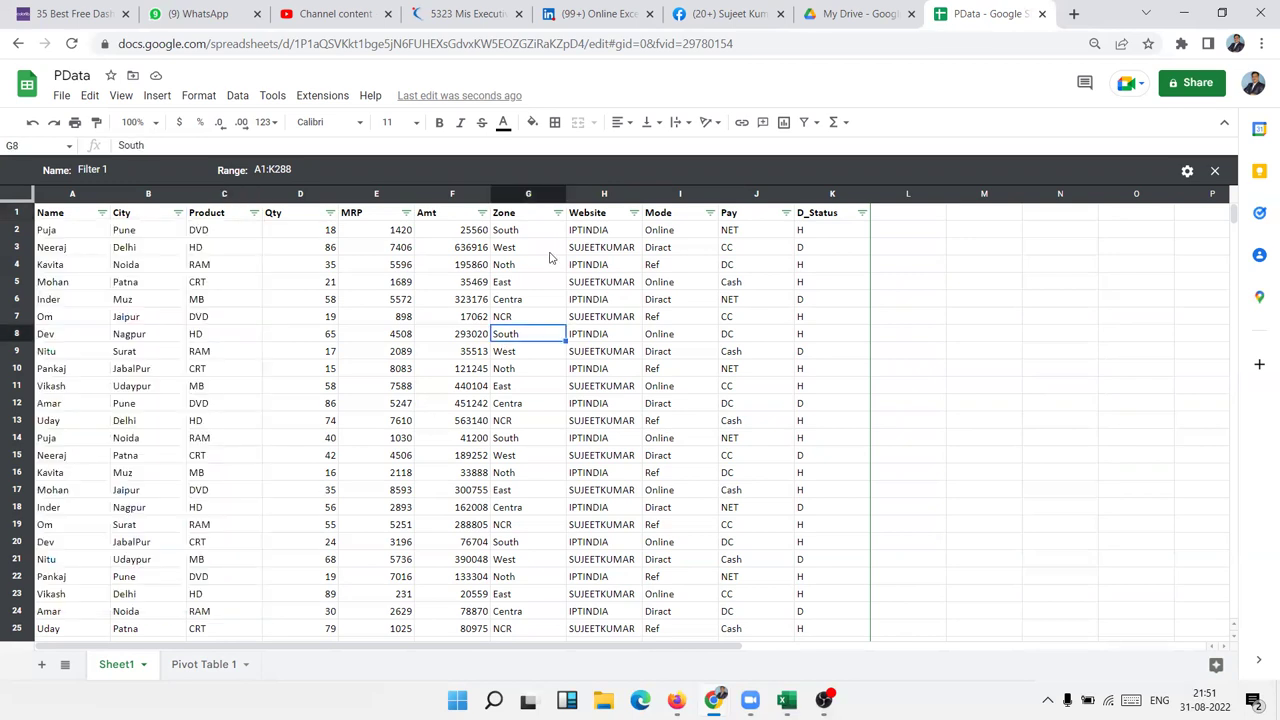
pyautogui.click(668, 229)
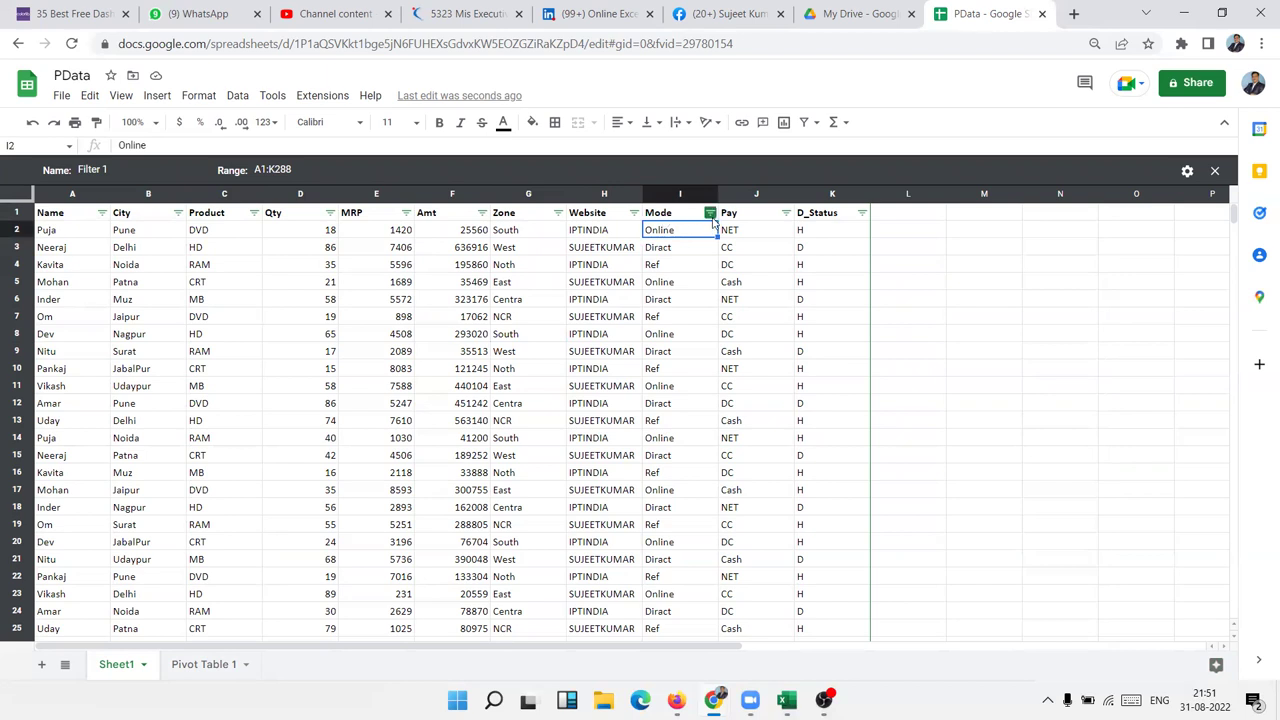
pyautogui.click(710, 214)
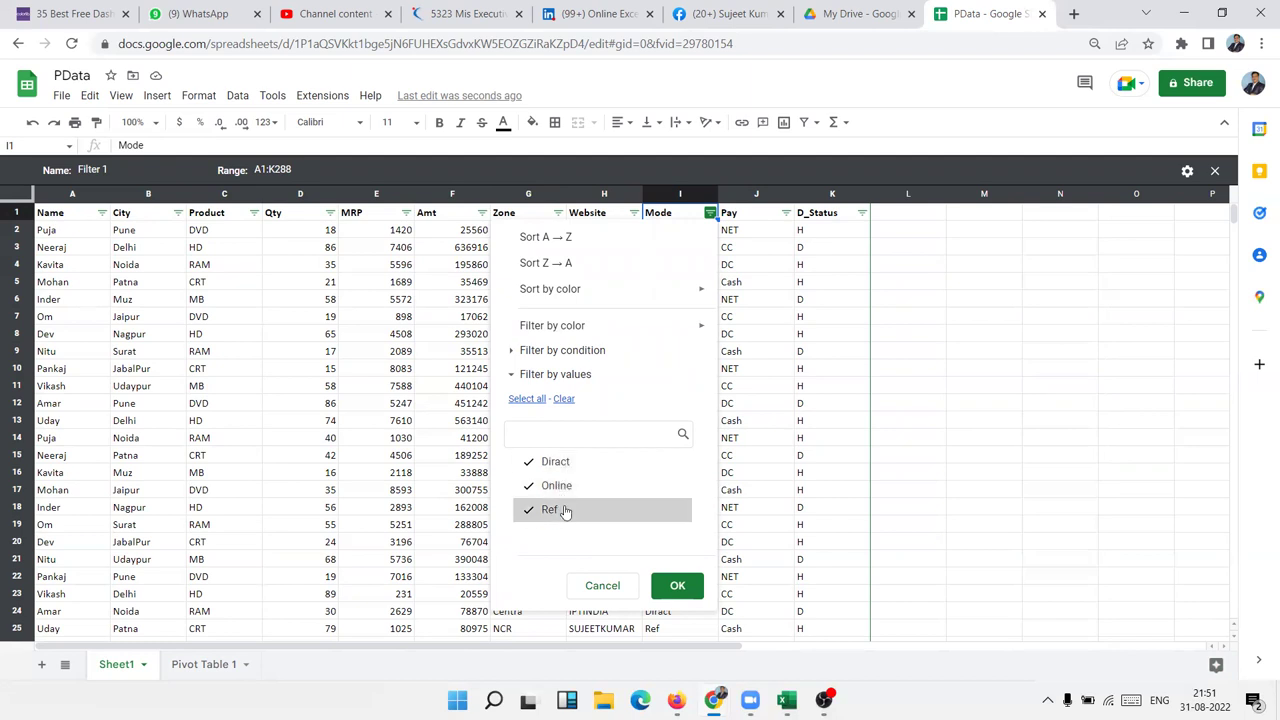
pyautogui.click(245, 247)
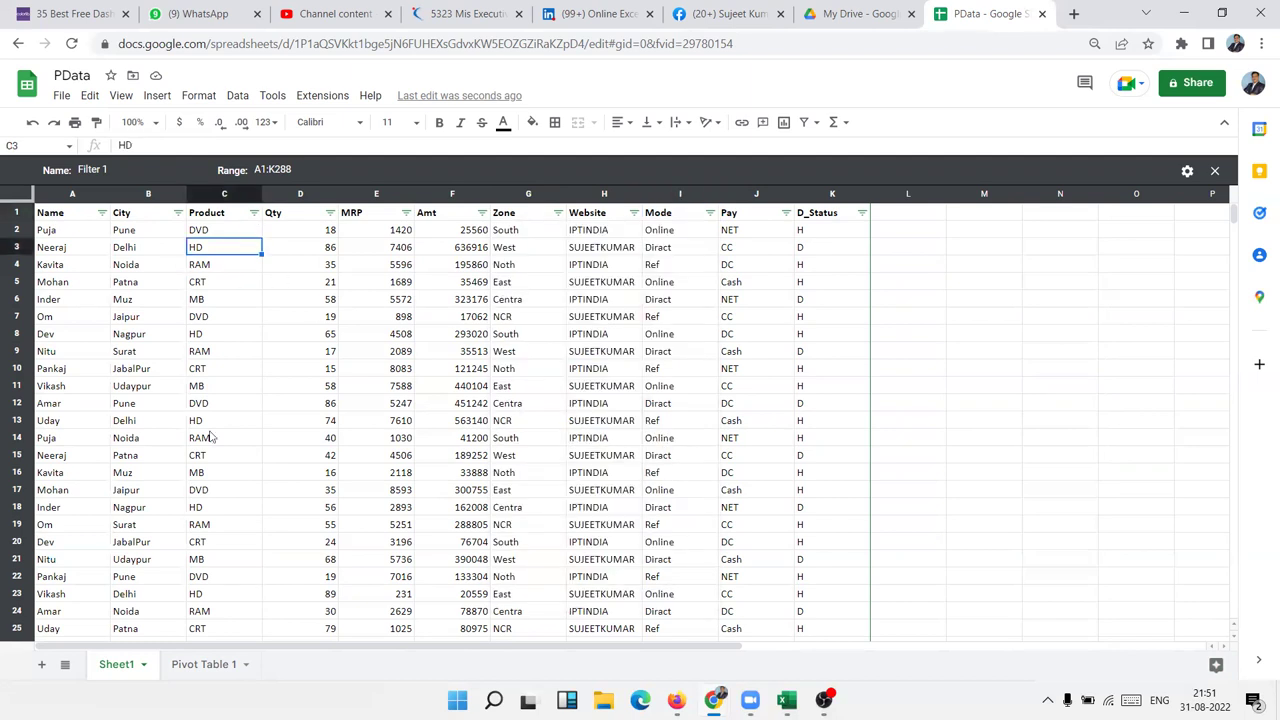
pyautogui.click(196, 665)
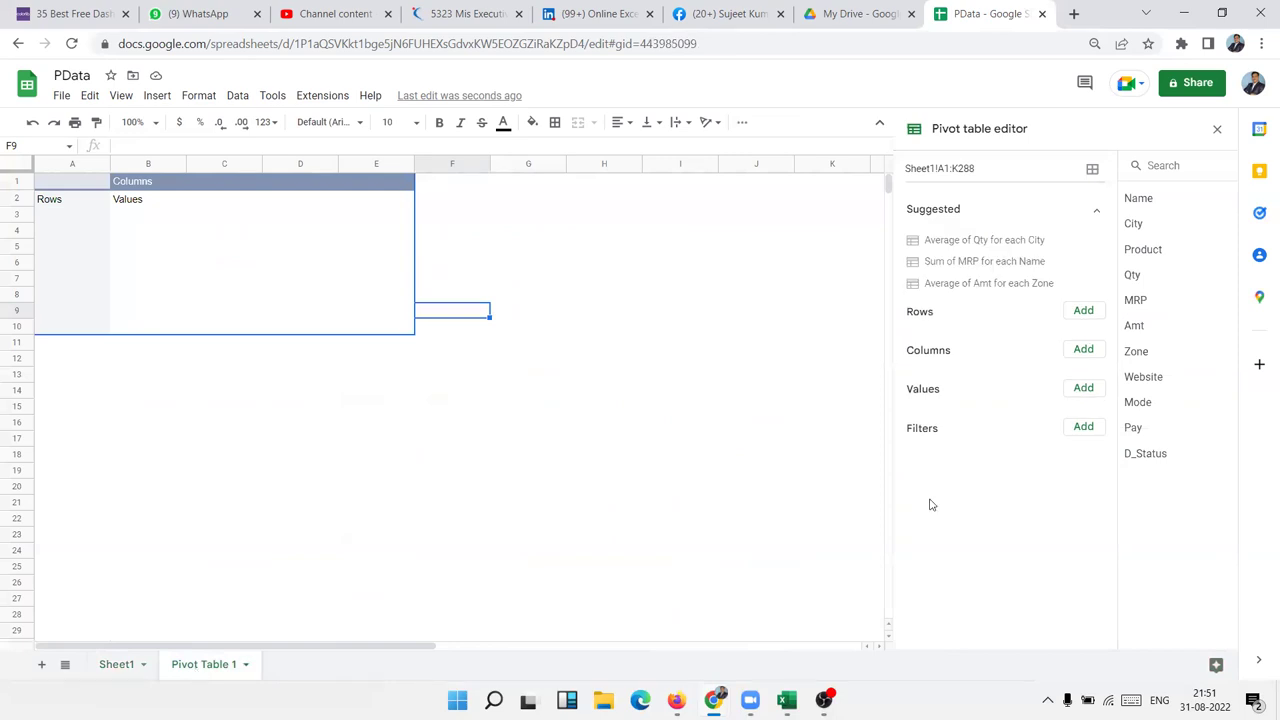
# - Add Product to Rows, Mode to Columns and Amt summed by SUM to Values
pyautogui.click(1085, 311)
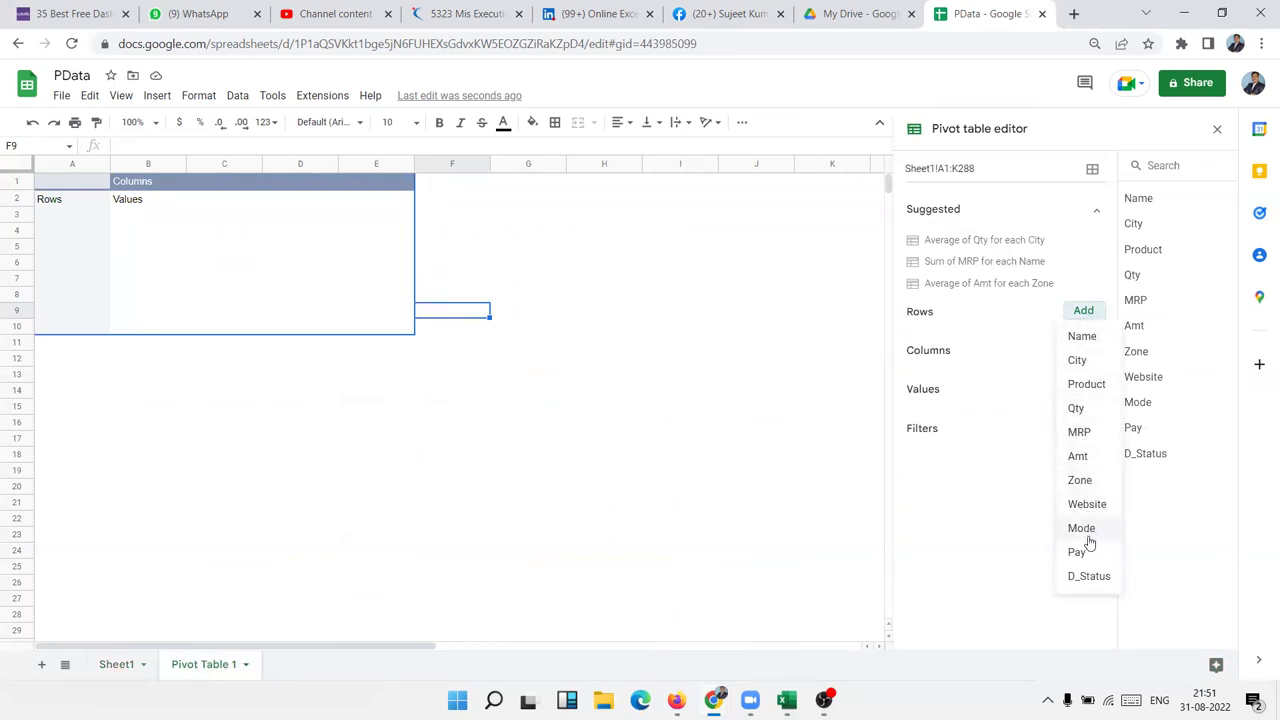
pyautogui.click(1086, 384)
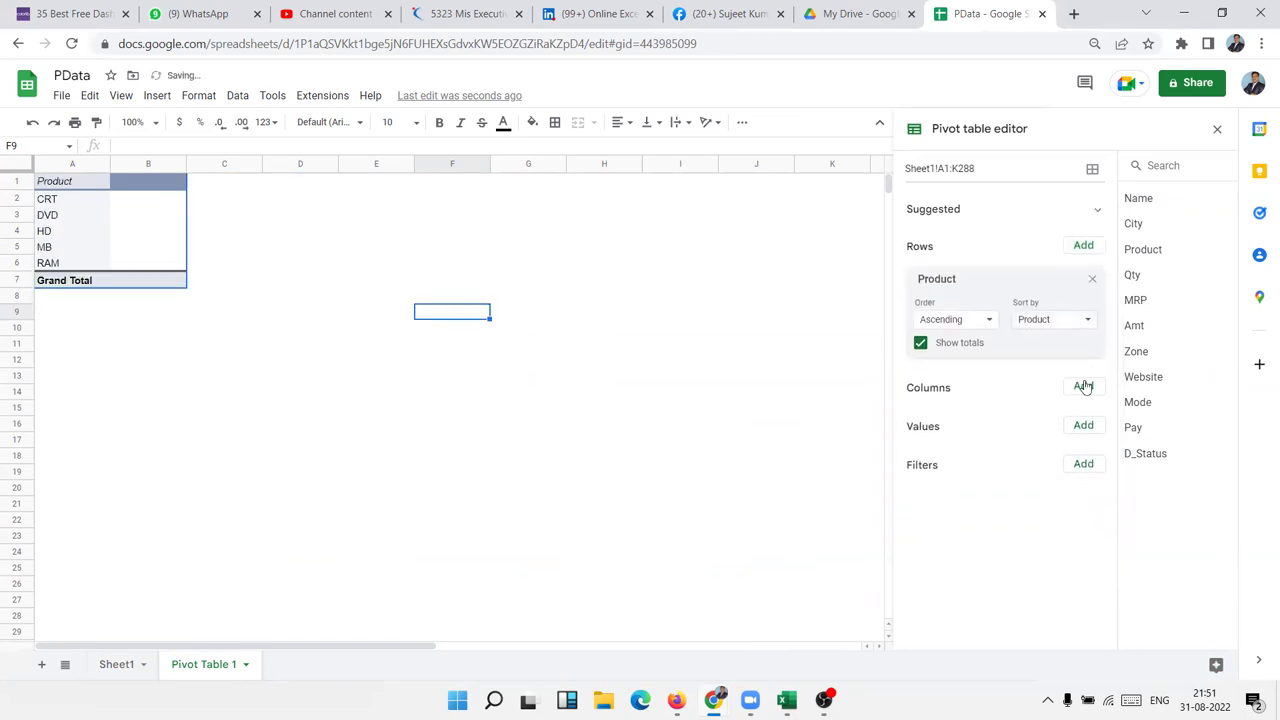
pyautogui.click(1083, 387)
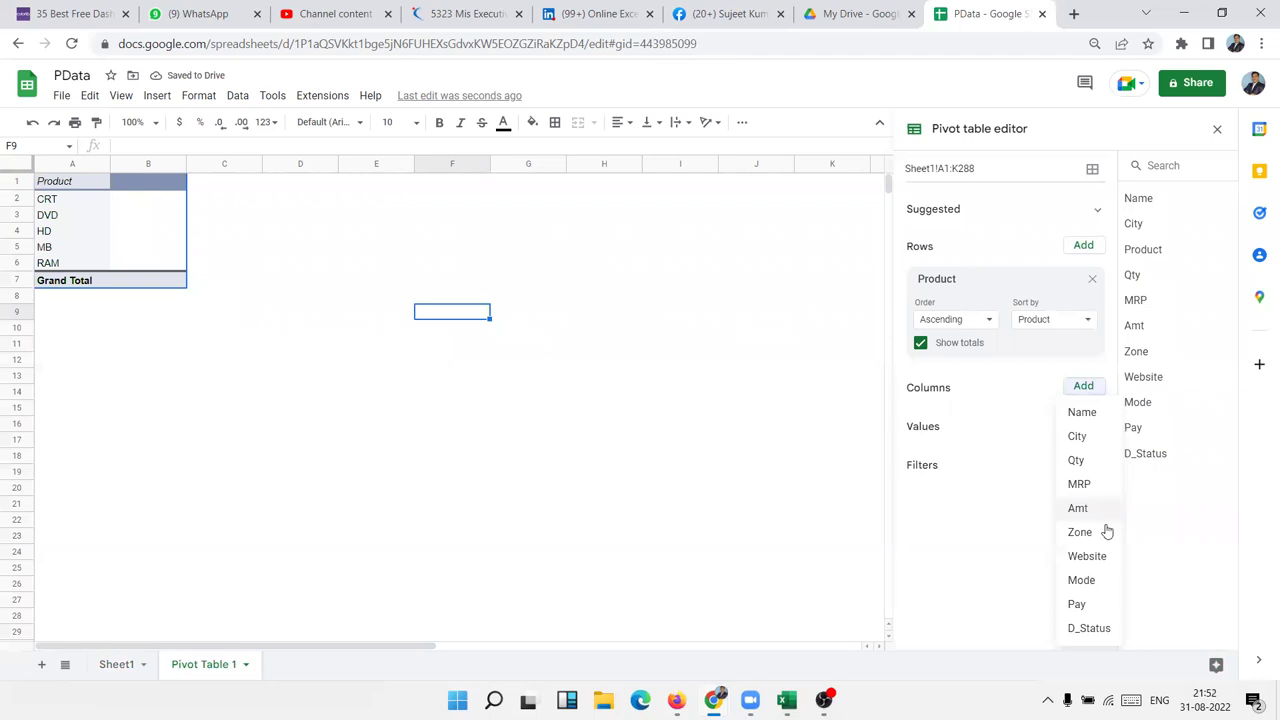
pyautogui.click(1093, 583)
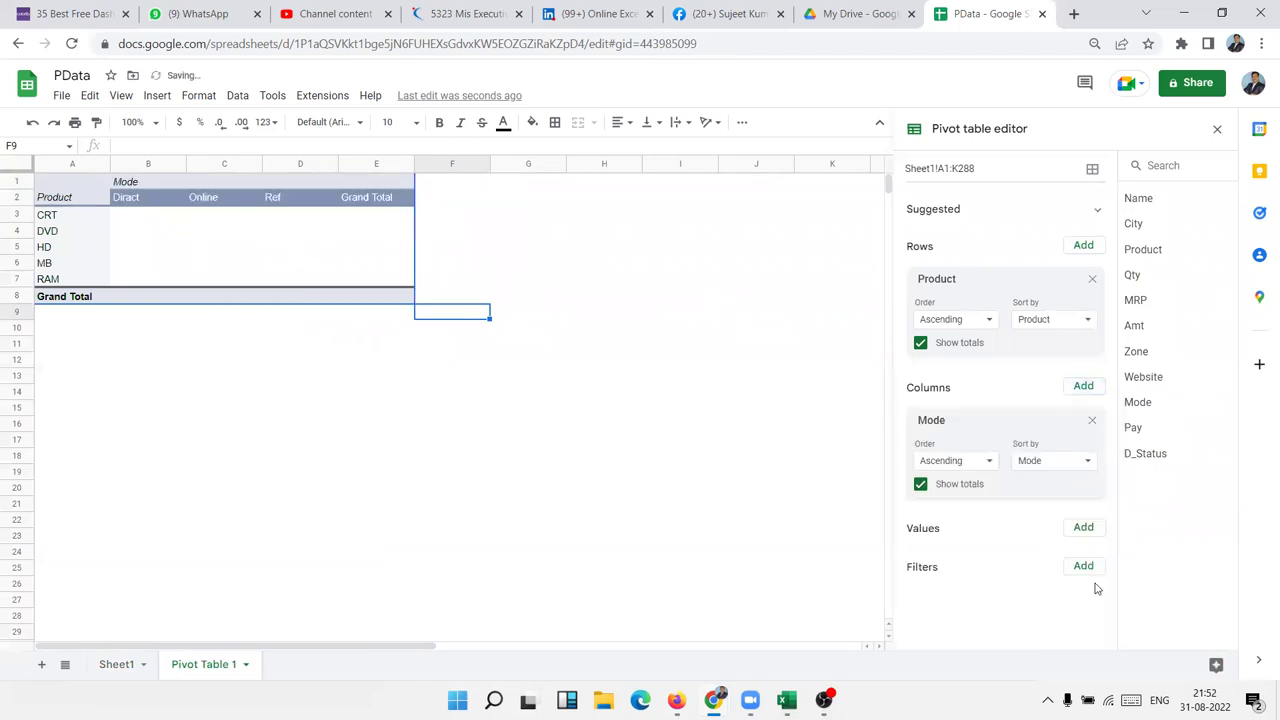
pyautogui.click(1083, 527)
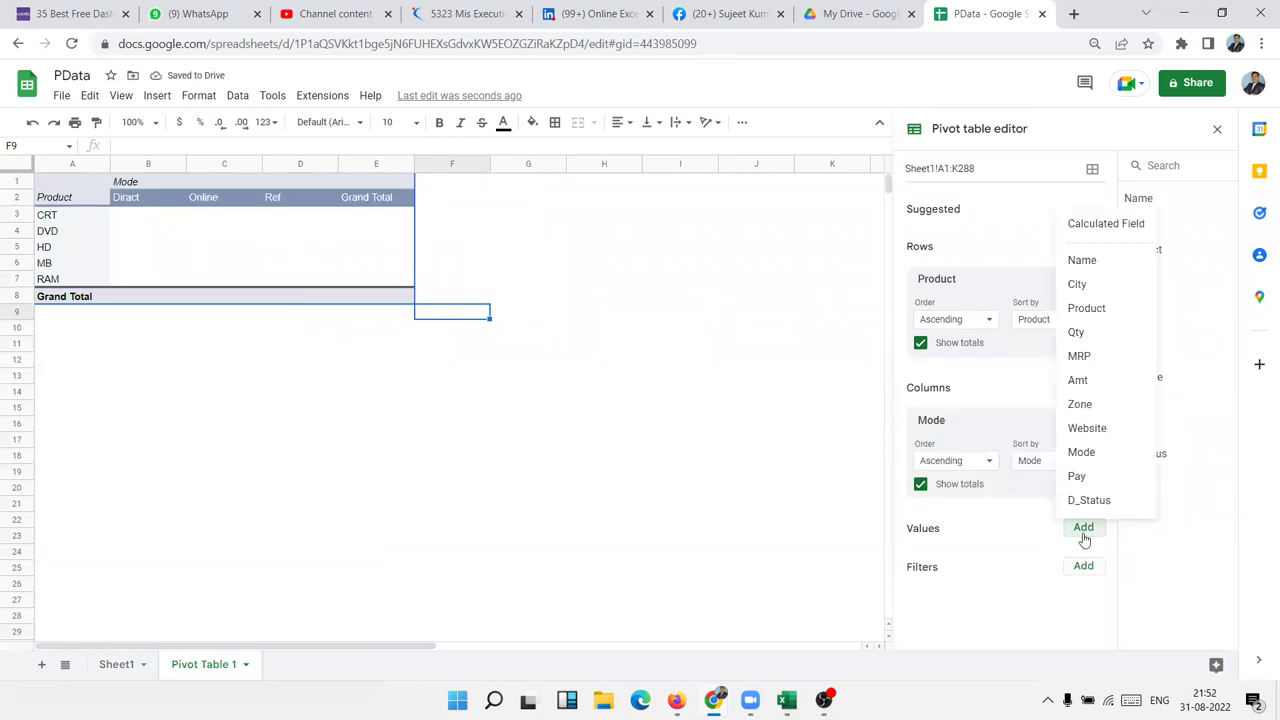
pyautogui.click(1101, 381)
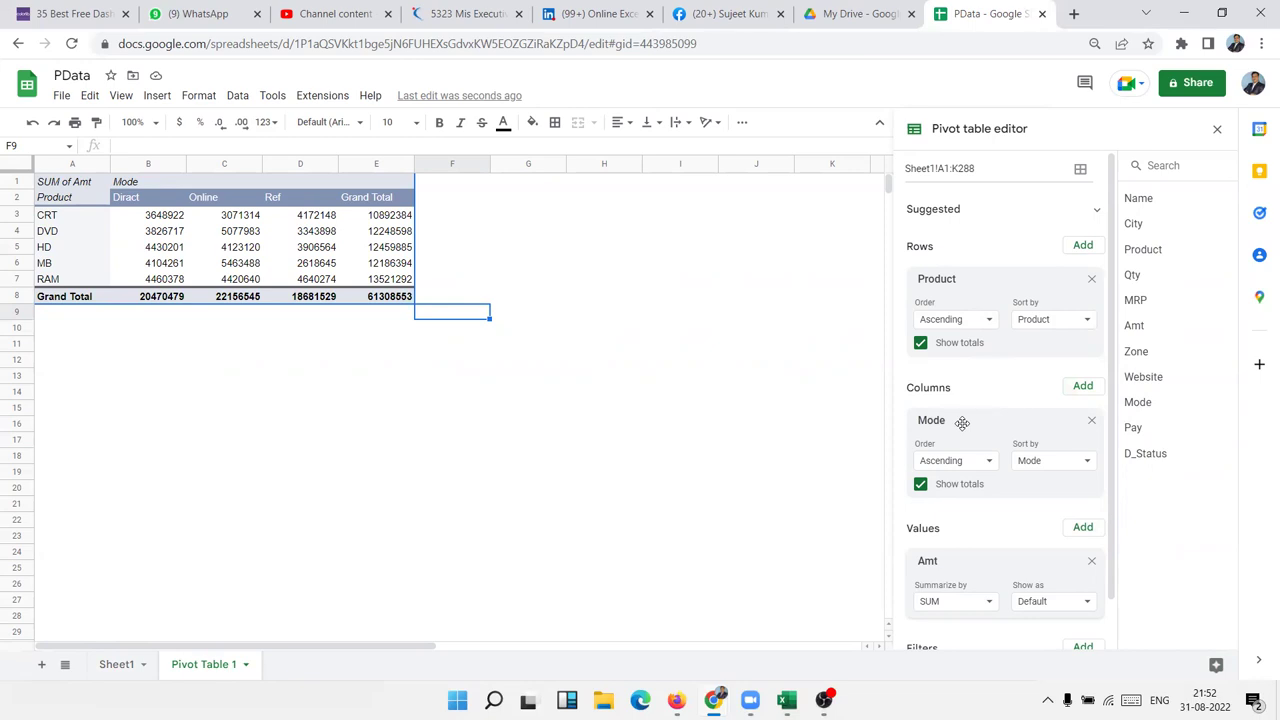
pyautogui.click(522, 410)
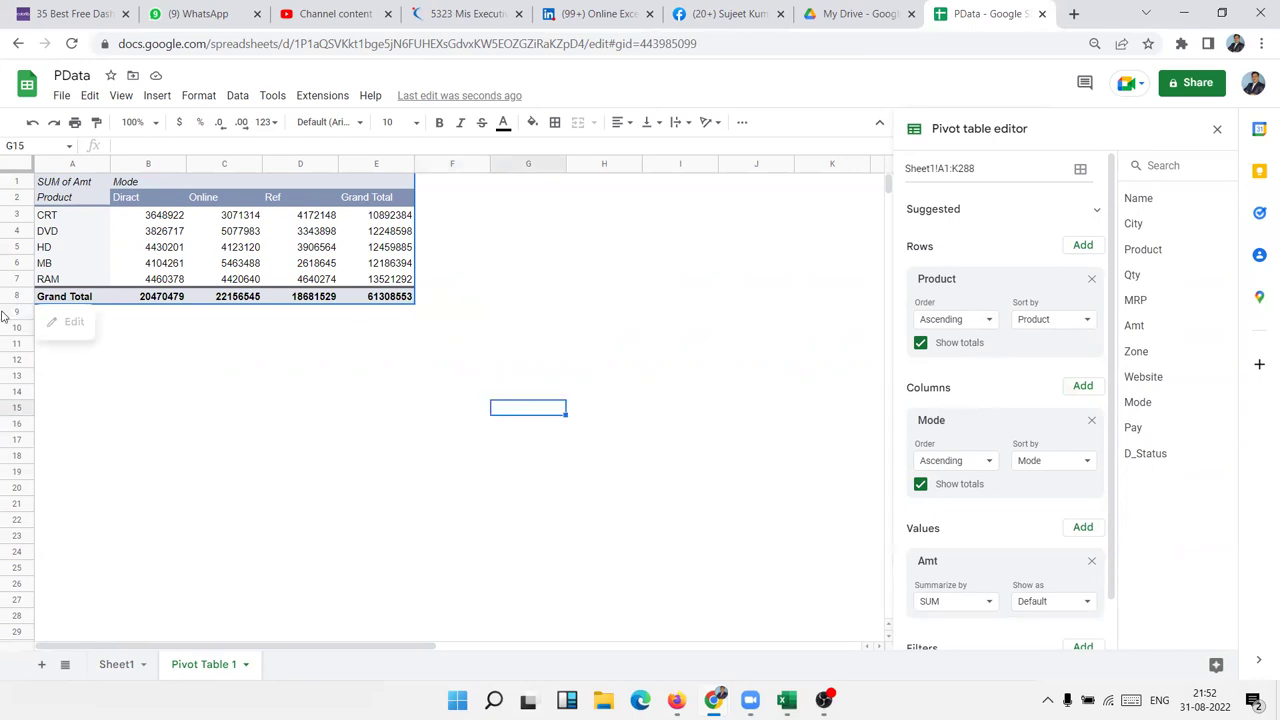
# - Select the whole pivot table from the 61308553 grand total back to its top-left
pyautogui.click(473, 200)
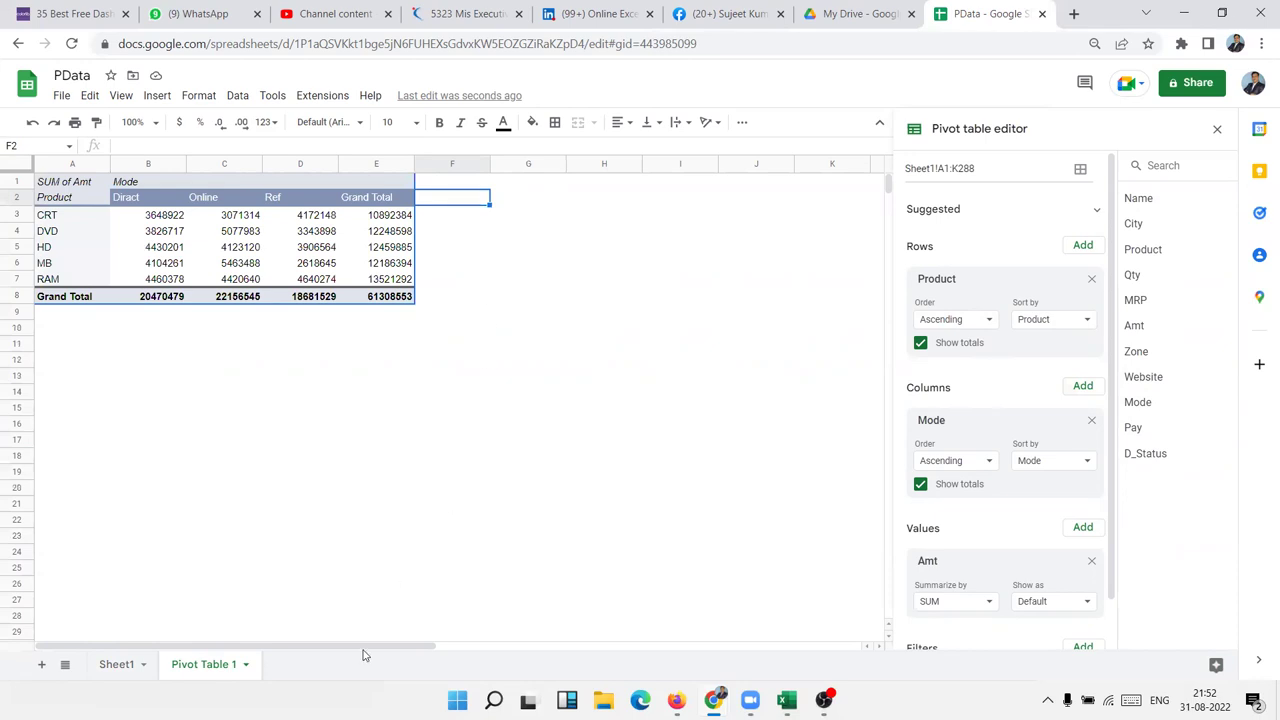
pyautogui.moveTo(363, 648)
pyautogui.mouseDown()
pyautogui.moveTo(548, 650)
pyautogui.moveTo(200, 623)
pyautogui.mouseUp()
pyautogui.moveTo(887, 183)
pyautogui.mouseDown()
pyautogui.moveTo(888, 203)
pyautogui.moveTo(887, 182)
pyautogui.mouseUp()
pyautogui.click(85, 346)
pyautogui.hotkey('ctrl', 'Down')
pyautogui.hotkey('ctrl', 'Up')
pyautogui.press('Right')
pyautogui.press('Right')
pyautogui.press('Right')
pyautogui.press('Right')
pyautogui.press('Right')
pyautogui.hotkey('ctrl', 'Right')
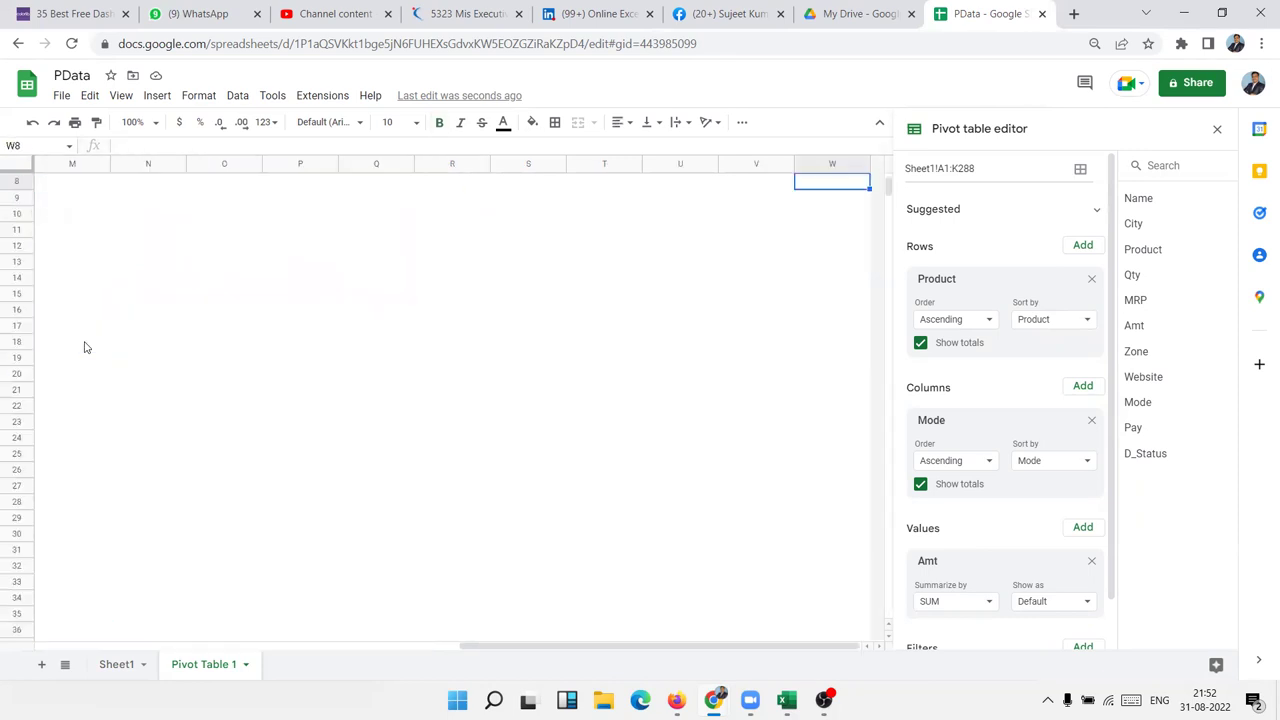
pyautogui.hotkey('ctrl', 'Left')
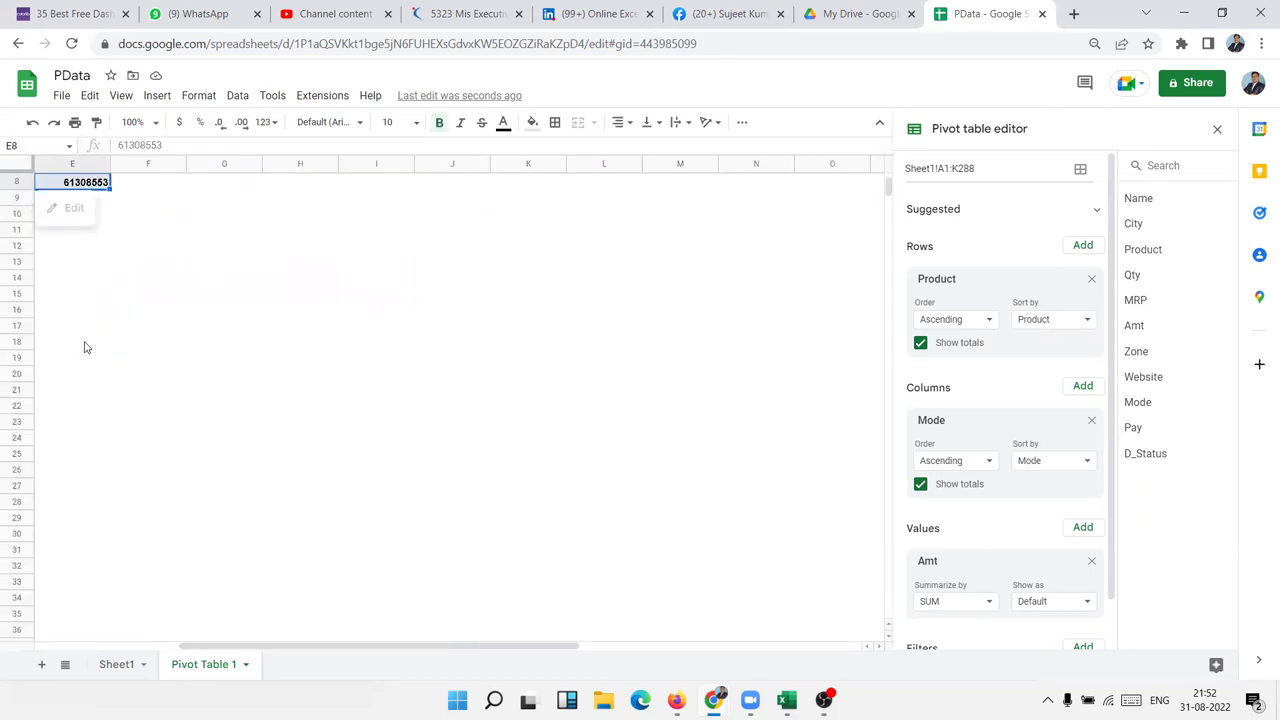
pyautogui.hotkey('ctrl', 'shift', 'Up')
pyautogui.hotkey('ctrl', 'shift', 'Left')
pyautogui.press('Return')
pyautogui.press('Return')
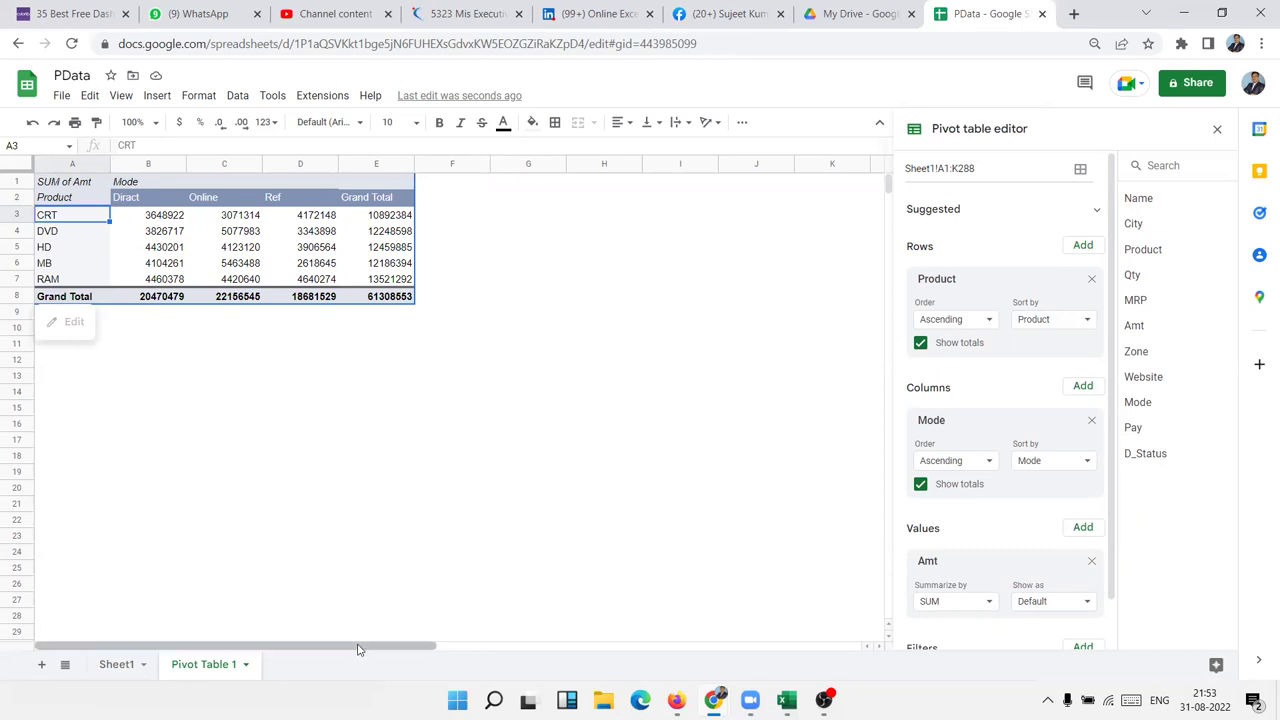
# - Review the Product, Diract, Online, Ref and Grand Total pivot columns by selecting them
pyautogui.moveTo(358, 648)
pyautogui.mouseDown()
pyautogui.moveTo(836, 667)
pyautogui.moveTo(354, 626)
pyautogui.moveTo(389, 617)
pyautogui.moveTo(737, 665)
pyautogui.moveTo(166, 566)
pyautogui.mouseUp()
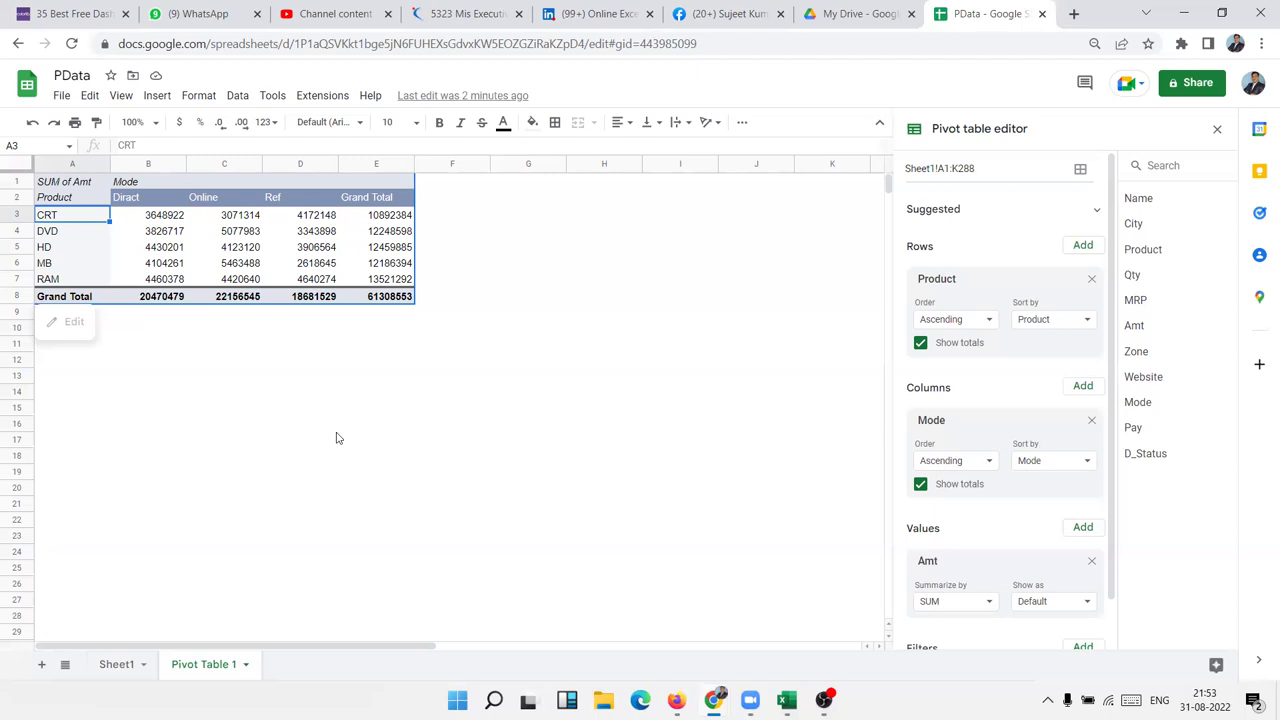
pyautogui.moveTo(81, 203)
pyautogui.mouseDown()
pyautogui.moveTo(240, 253)
pyautogui.moveTo(240, 310)
pyautogui.mouseUp()
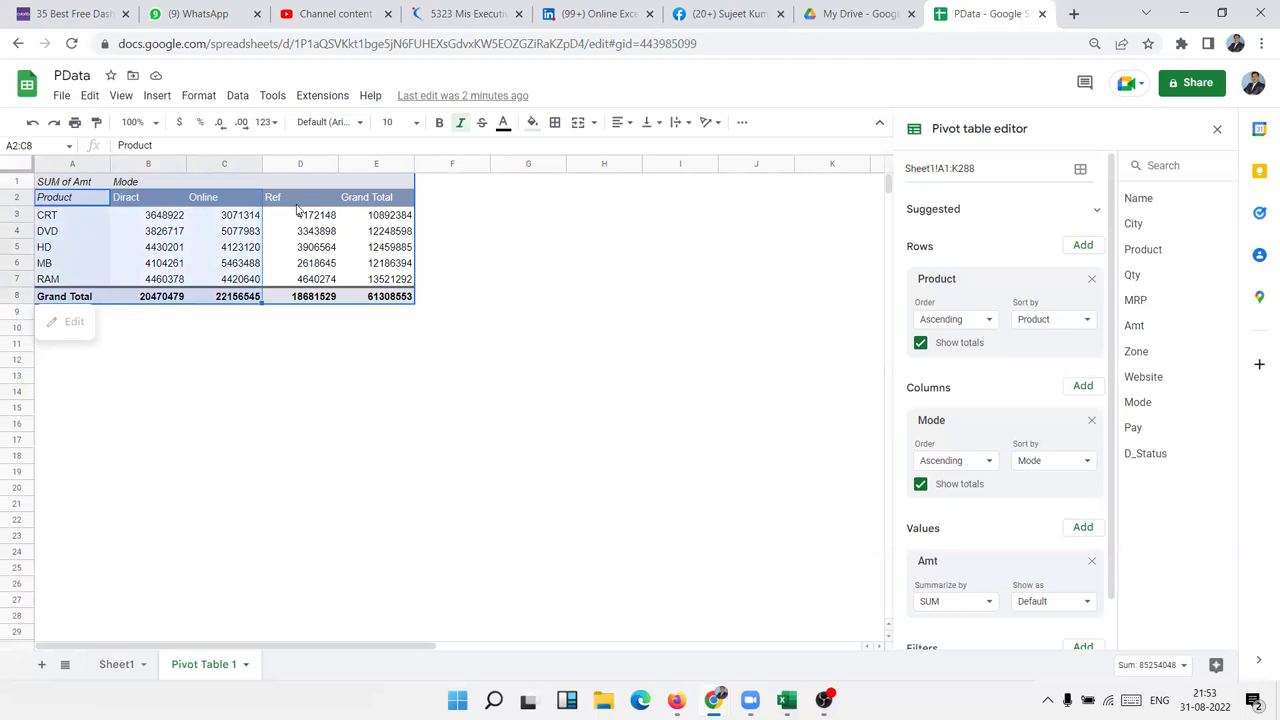
pyautogui.moveTo(298, 206)
pyautogui.mouseDown()
pyautogui.moveTo(377, 247)
pyautogui.moveTo(390, 310)
pyautogui.mouseUp()
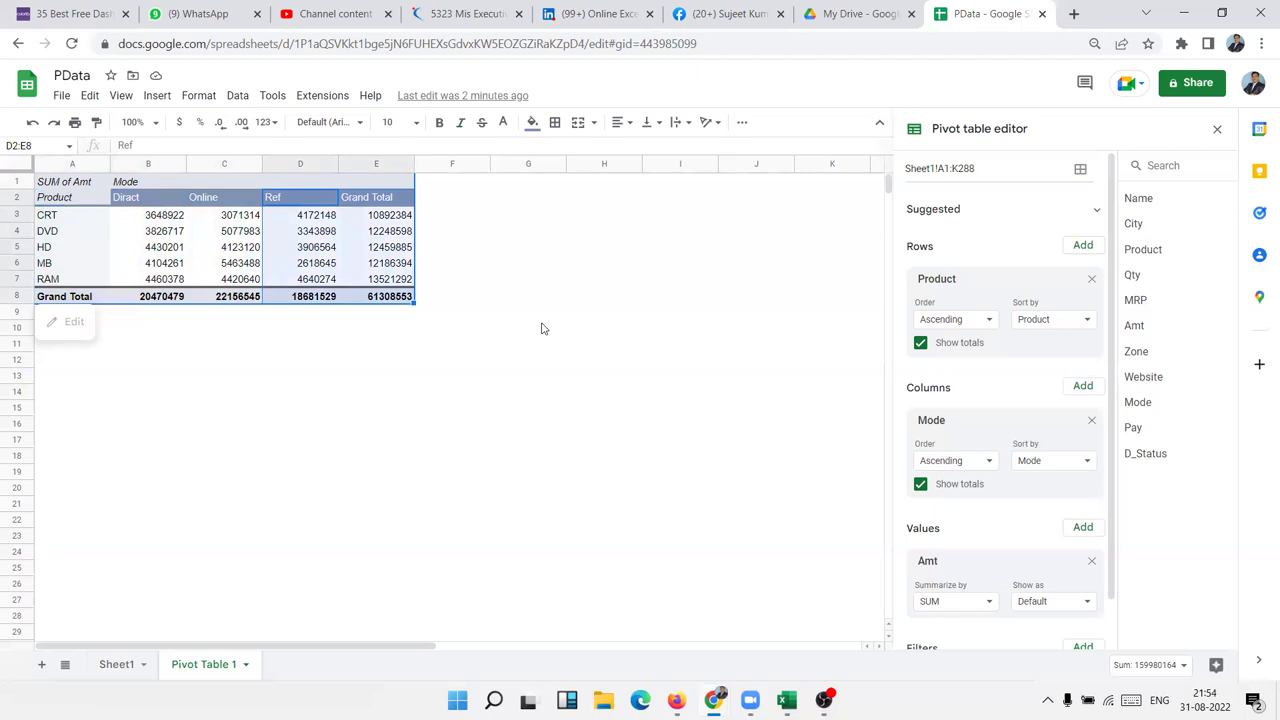
pyautogui.click(238, 389)
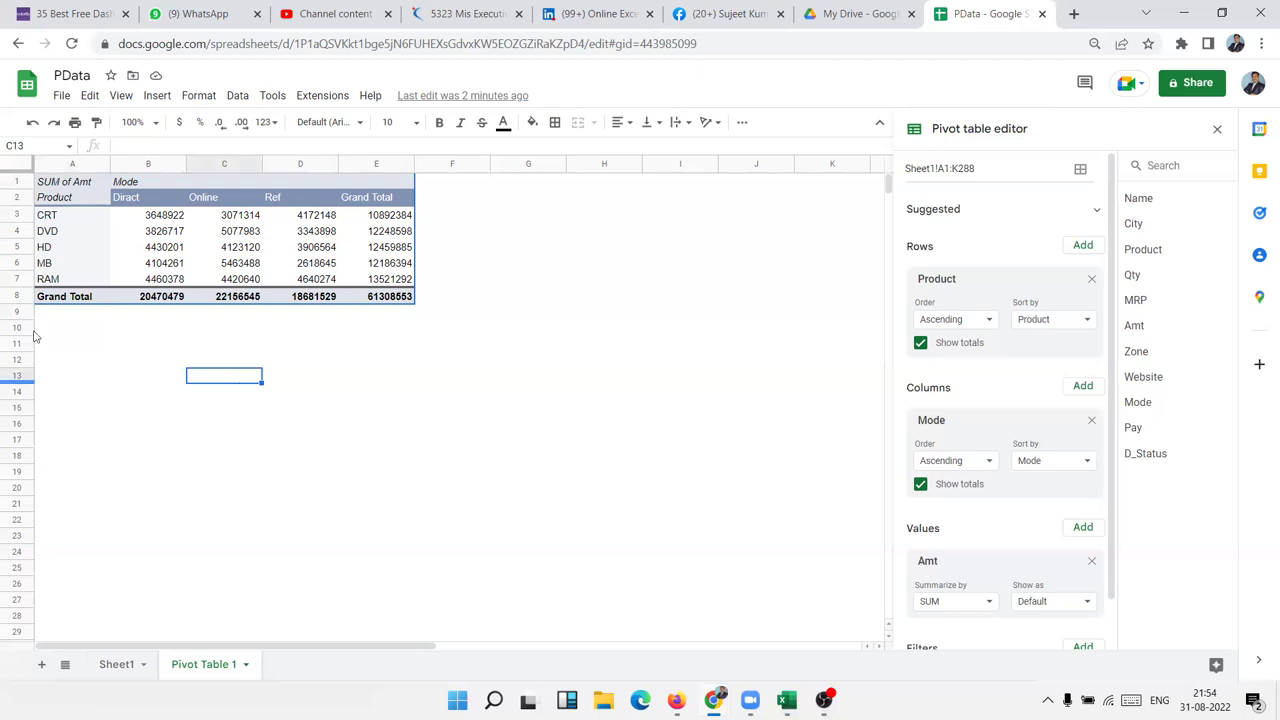
pyautogui.click(158, 279)
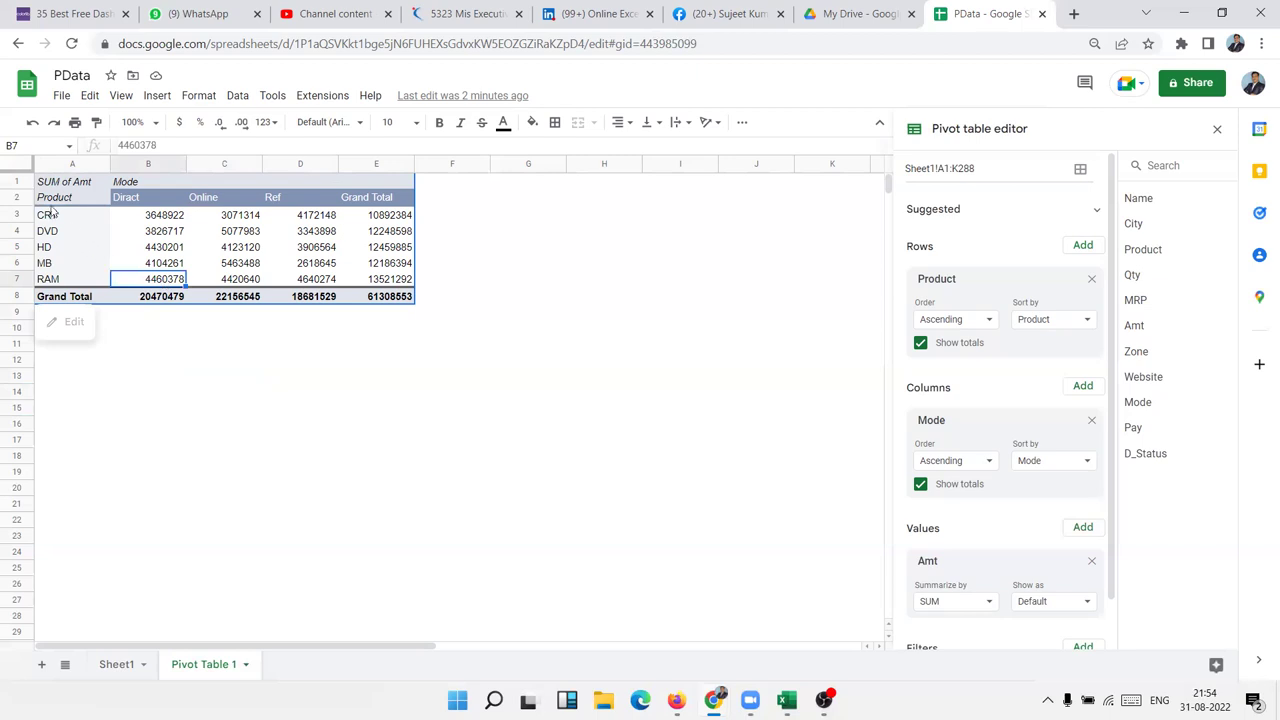
# - Insert three blank rows above row 1 so the pivot table starts at row 4
pyautogui.click(24, 180)
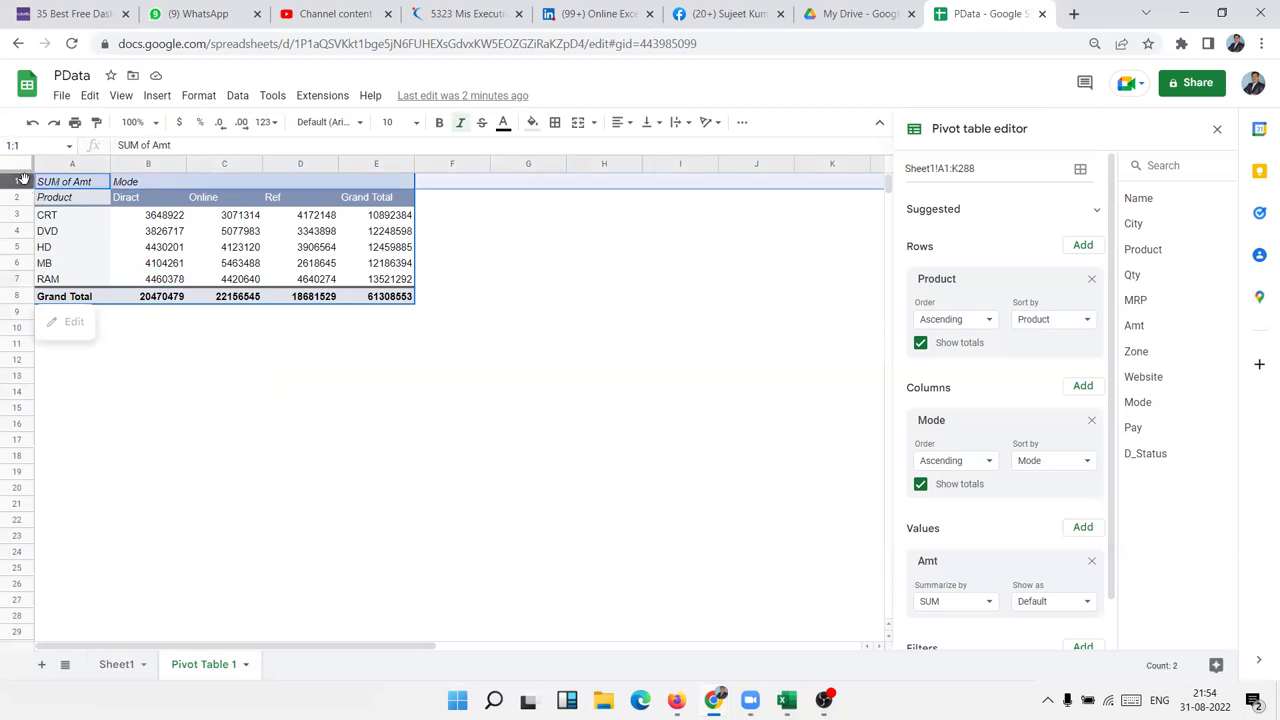
pyautogui.hotkey('ctrl', '+')
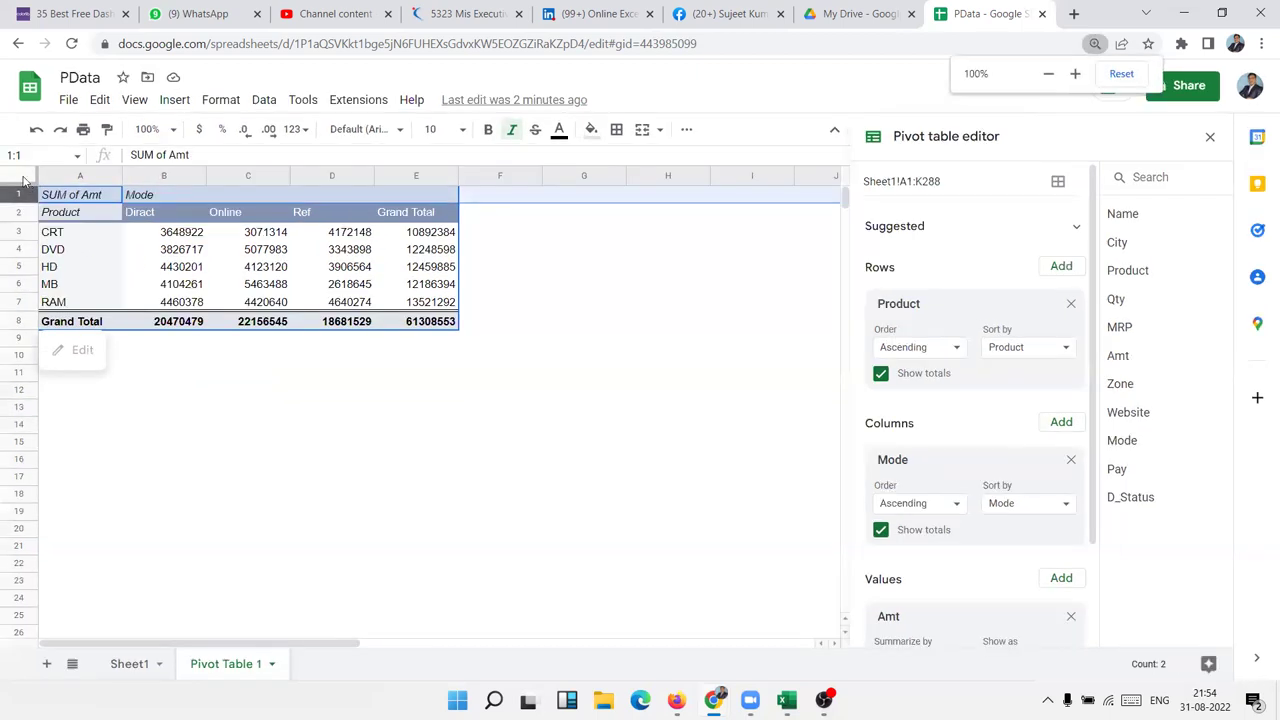
pyautogui.rightClick(24, 190)
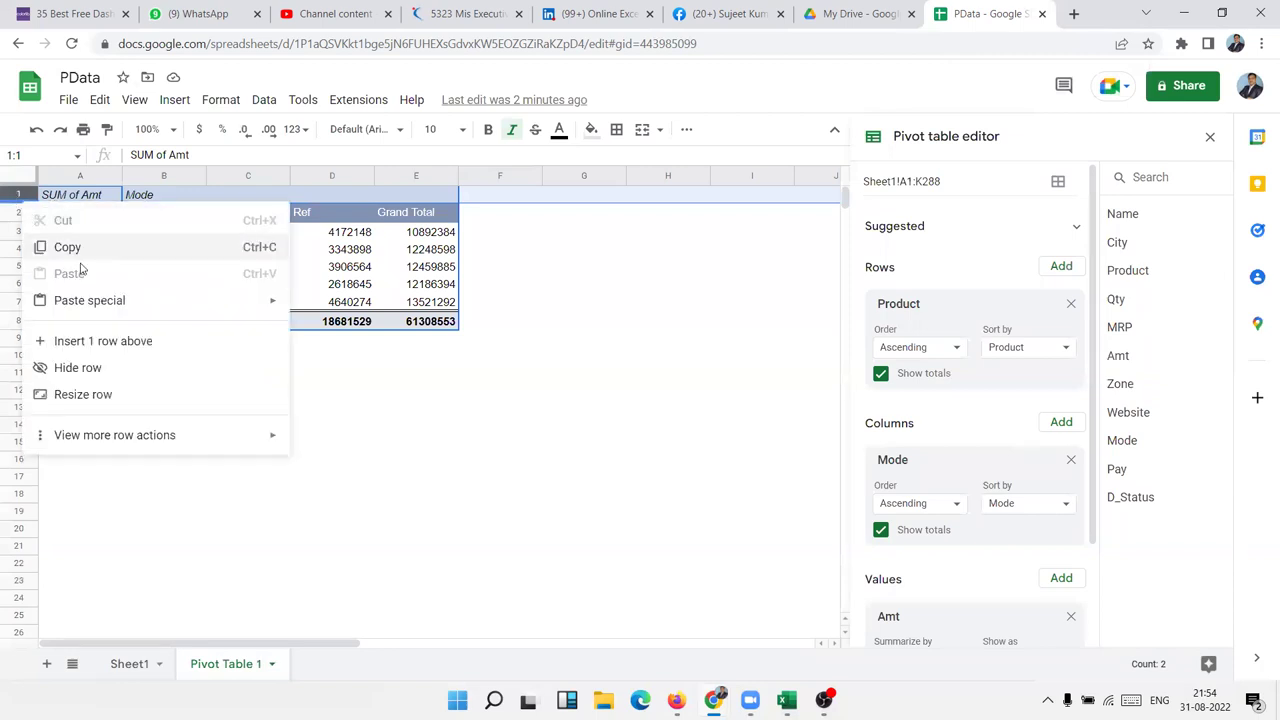
pyautogui.click(25, 194)
pyautogui.rightClick(25, 194)
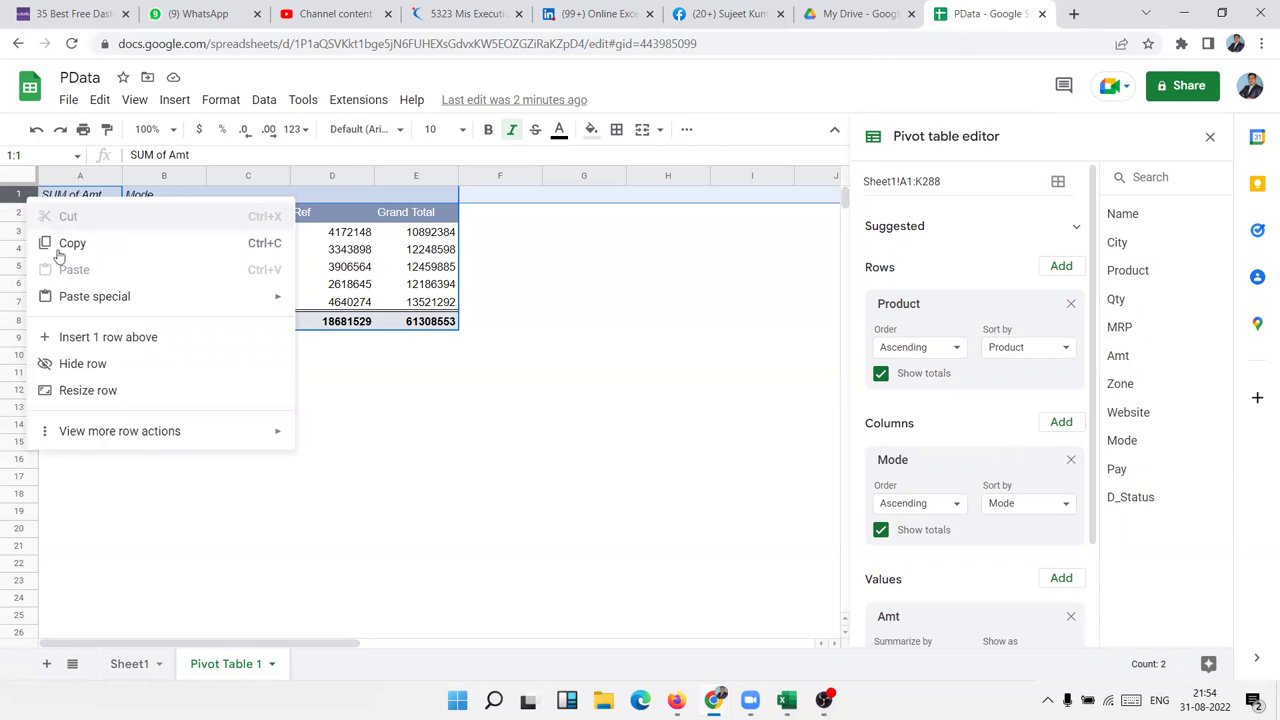
pyautogui.click(83, 338)
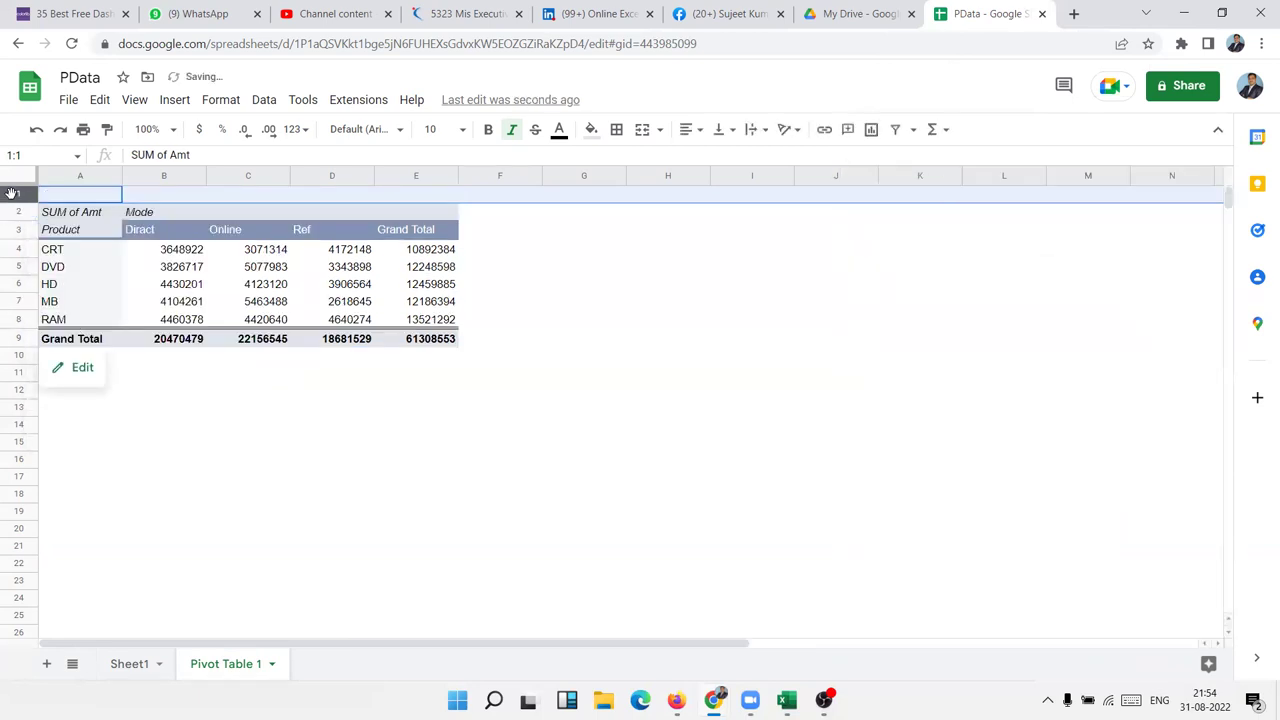
pyautogui.rightClick(12, 193)
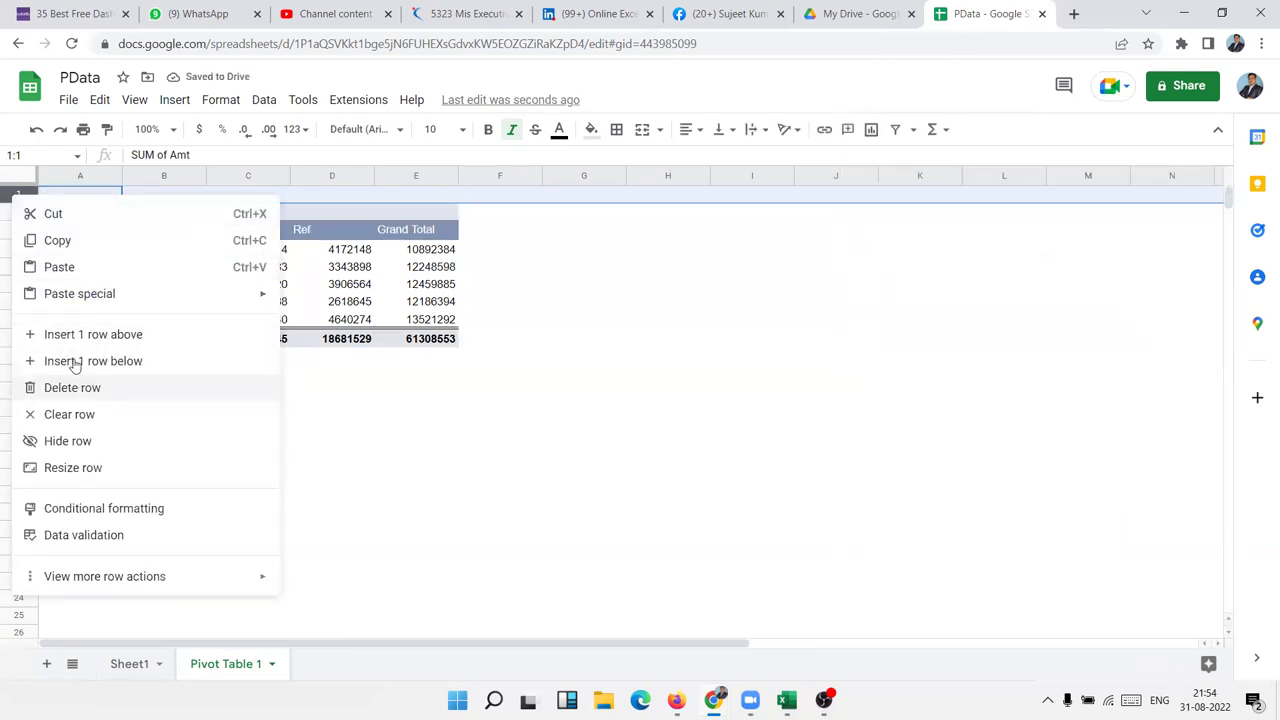
pyautogui.click(76, 336)
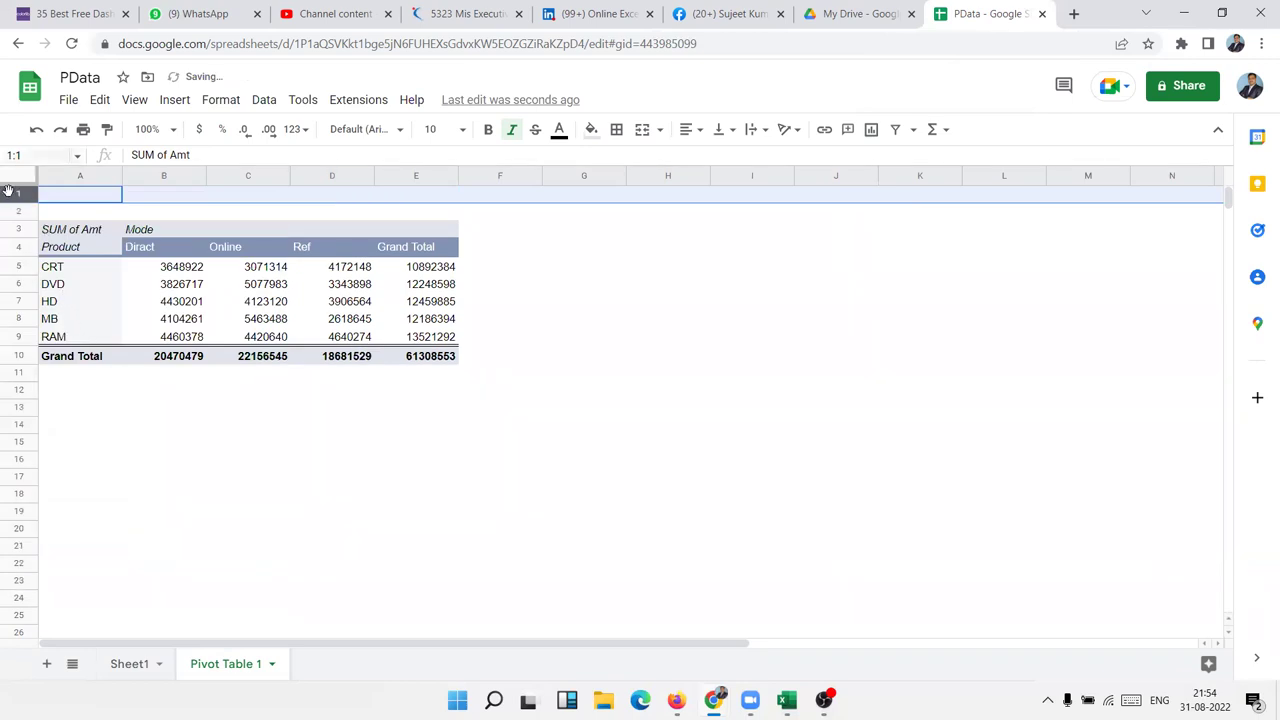
pyautogui.rightClick(12, 193)
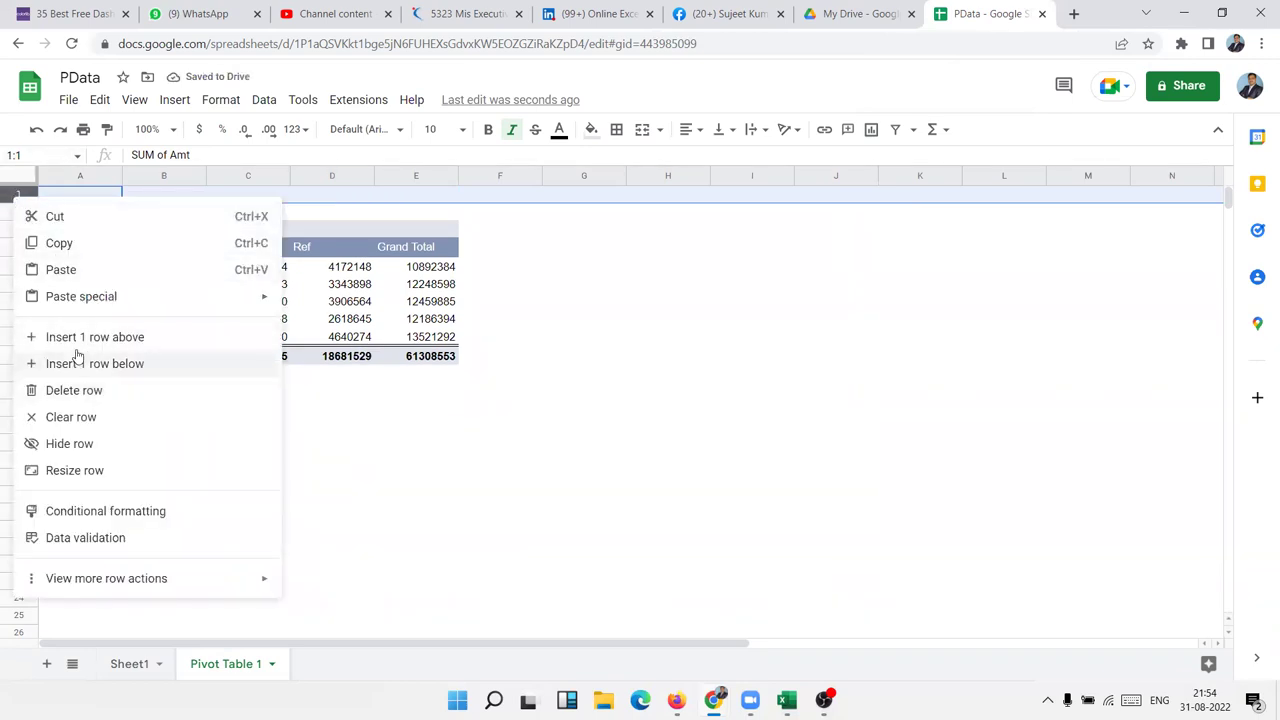
pyautogui.click(90, 338)
pyautogui.click(855, 412)
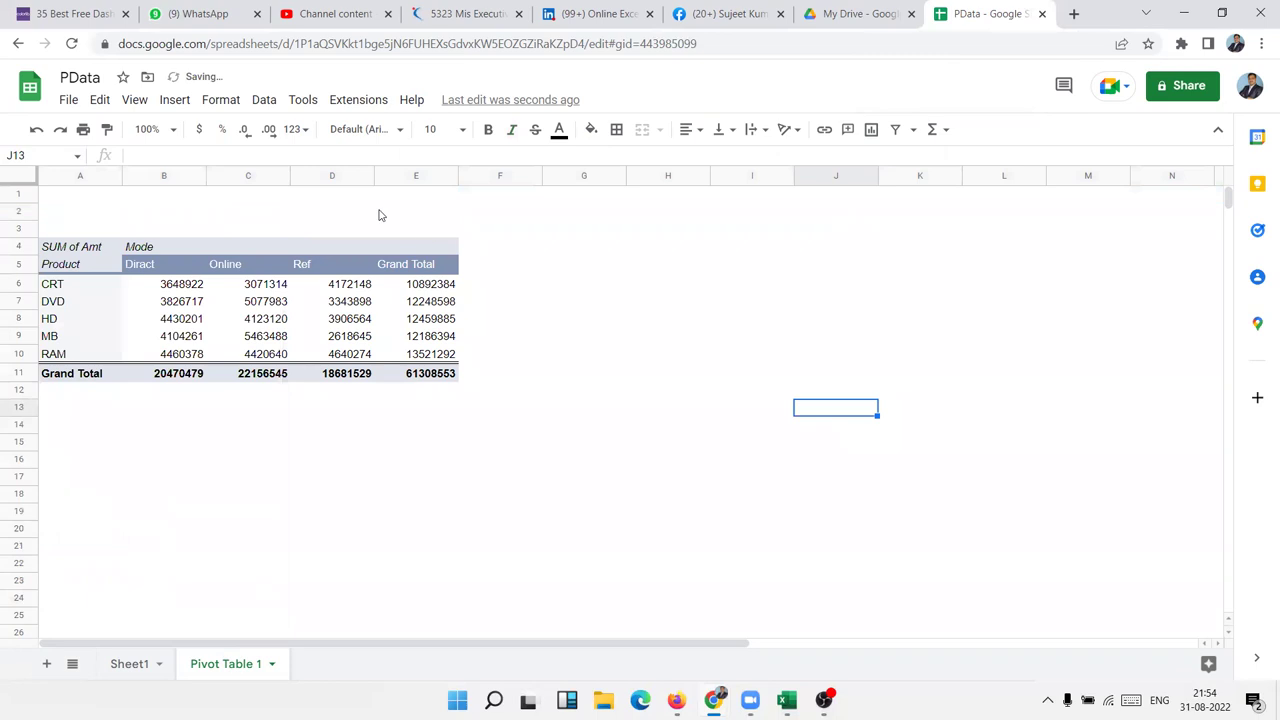
pyautogui.moveTo(363, 200); pyautogui.dragTo(785, 214)
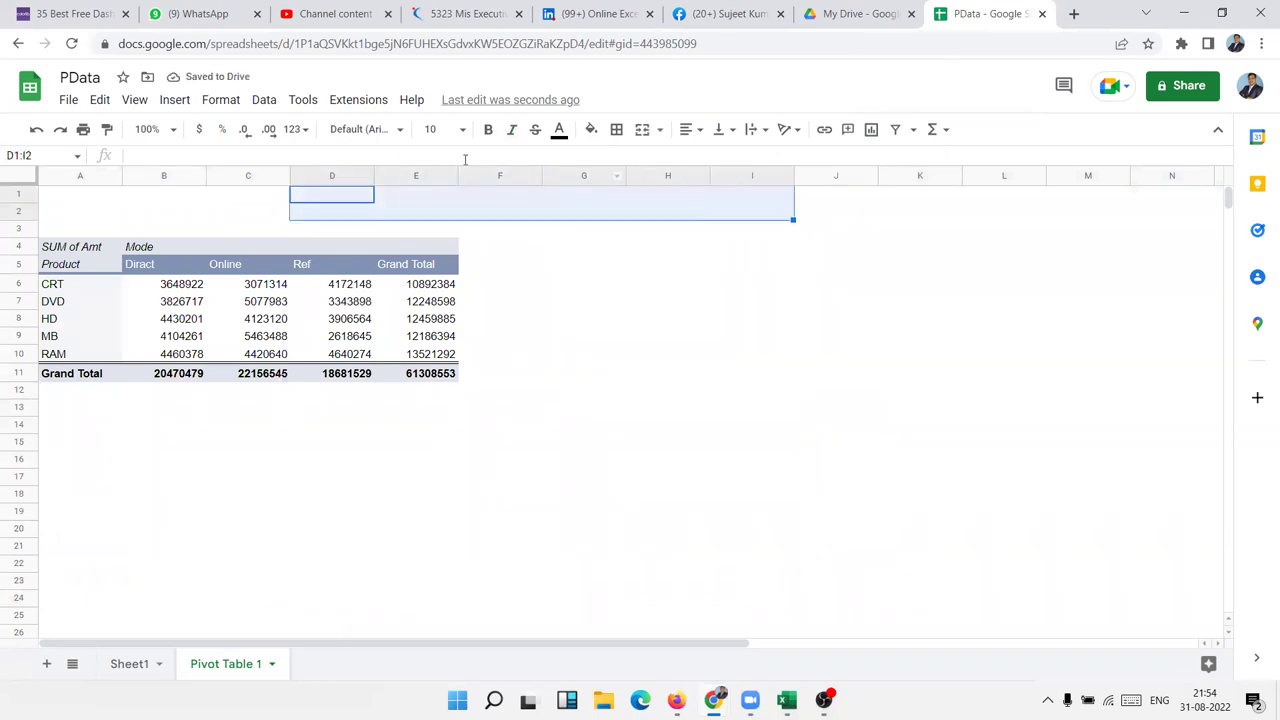
# - Merge D1:I2 and enter the title 'Sales Report 2022' in it
pyautogui.click(642, 129)
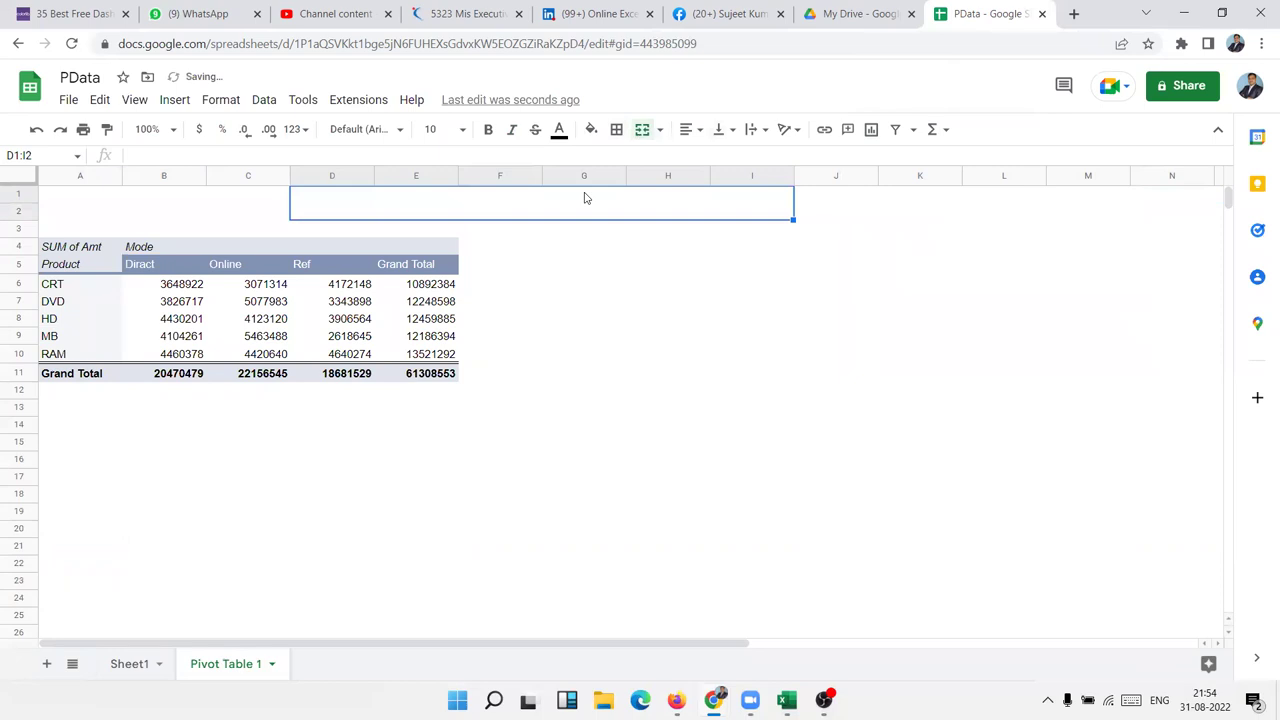
pyautogui.write('Sales Rt')
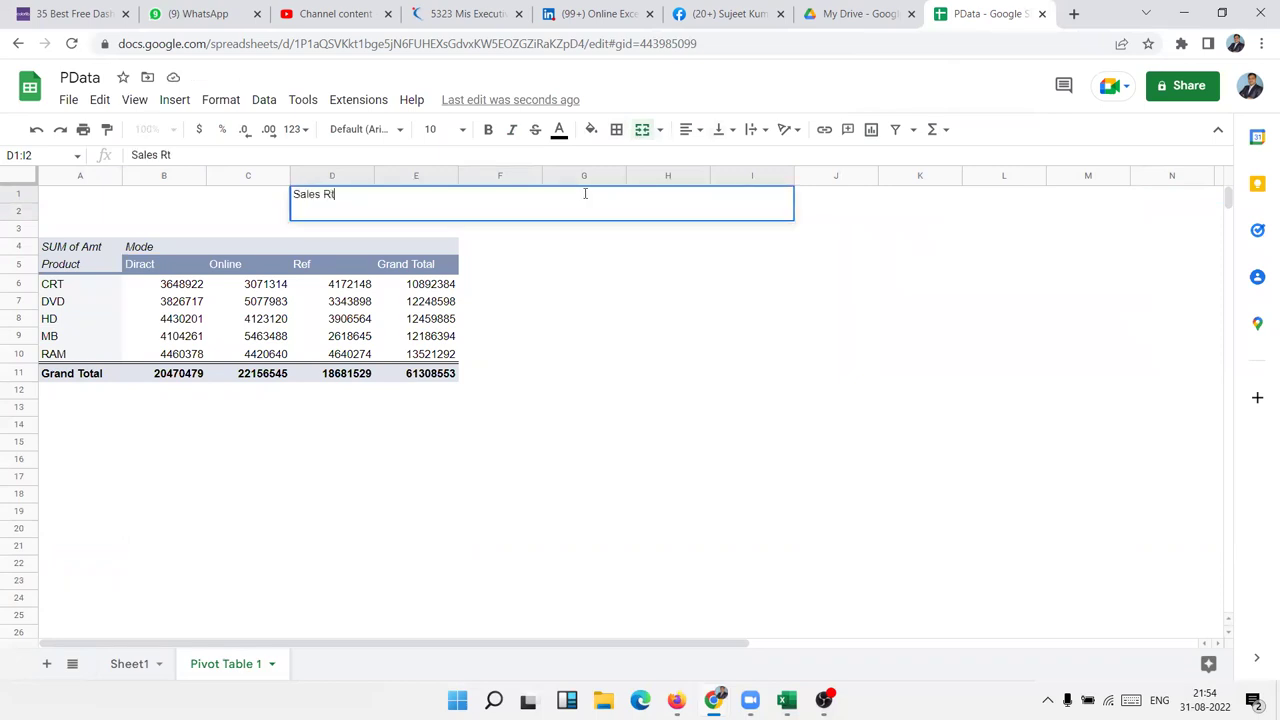
pyautogui.press('BackSpace')
pyautogui.write('eport 2021')
pyautogui.press('BackSpace')
pyautogui.write('2')
pyautogui.press('Return')
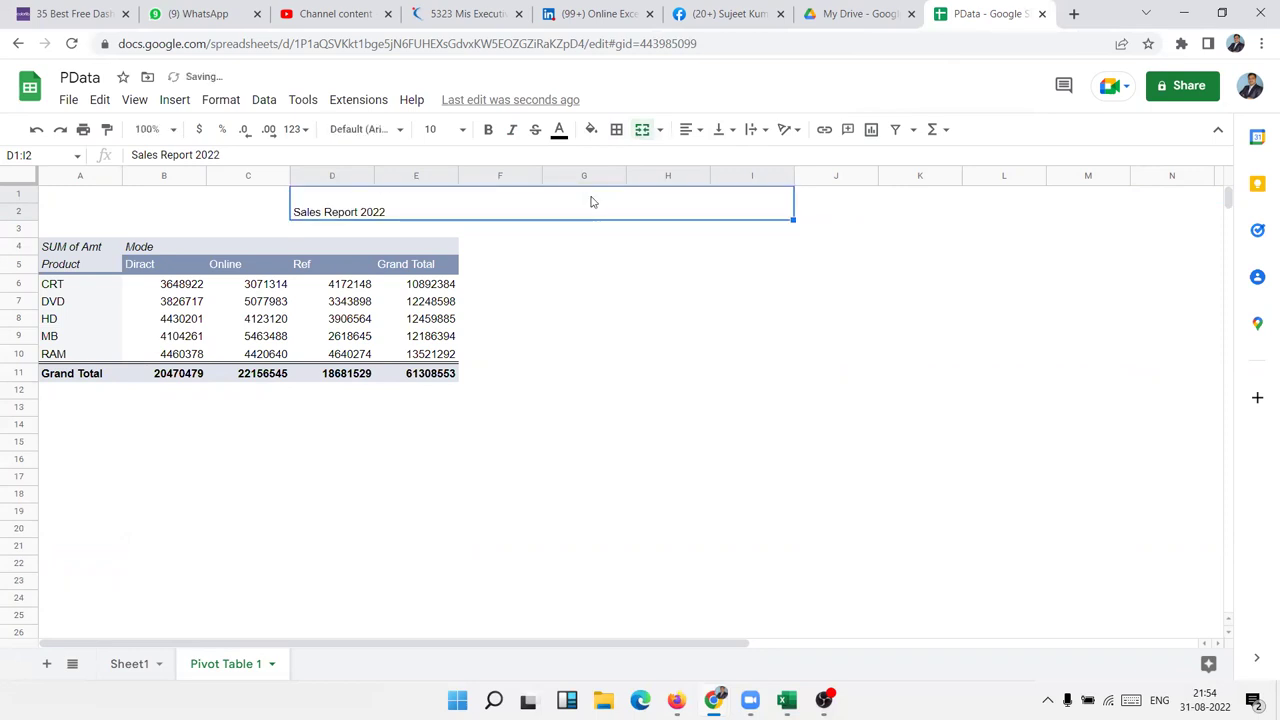
# - Format the title at font size 24 and make it bold
pyautogui.click(467, 138)
pyautogui.click(437, 398)
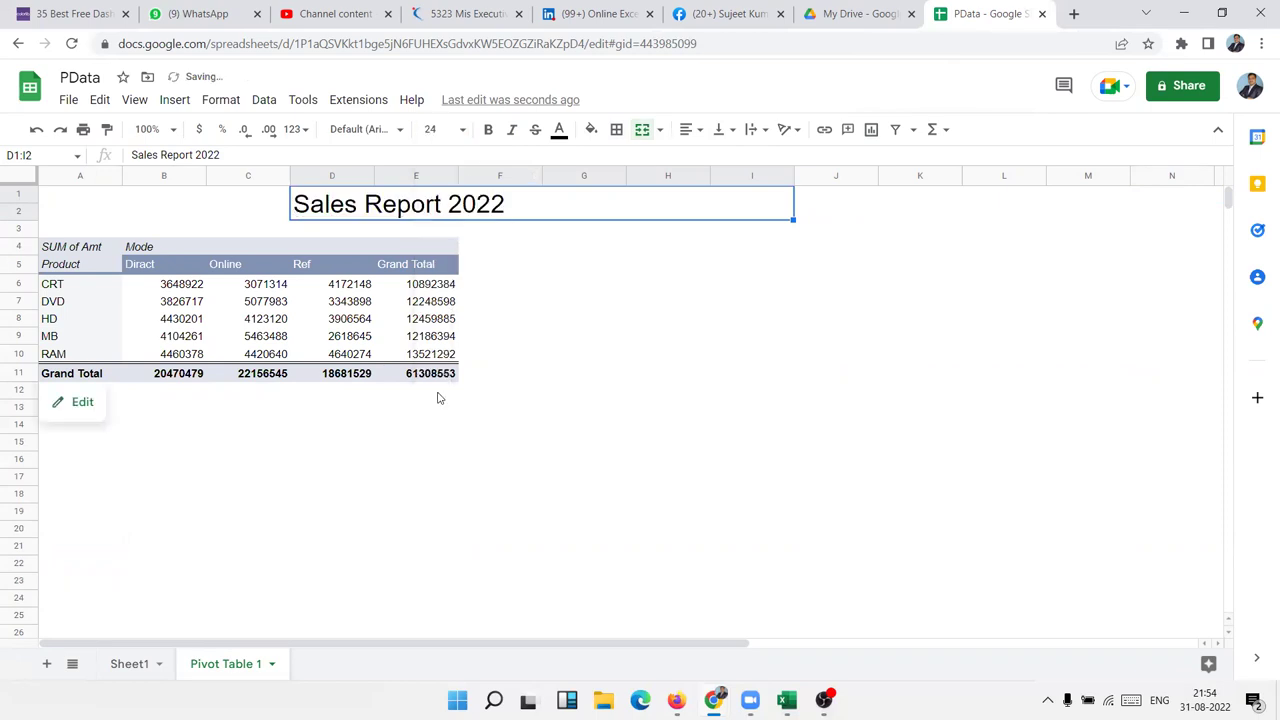
pyautogui.click(489, 131)
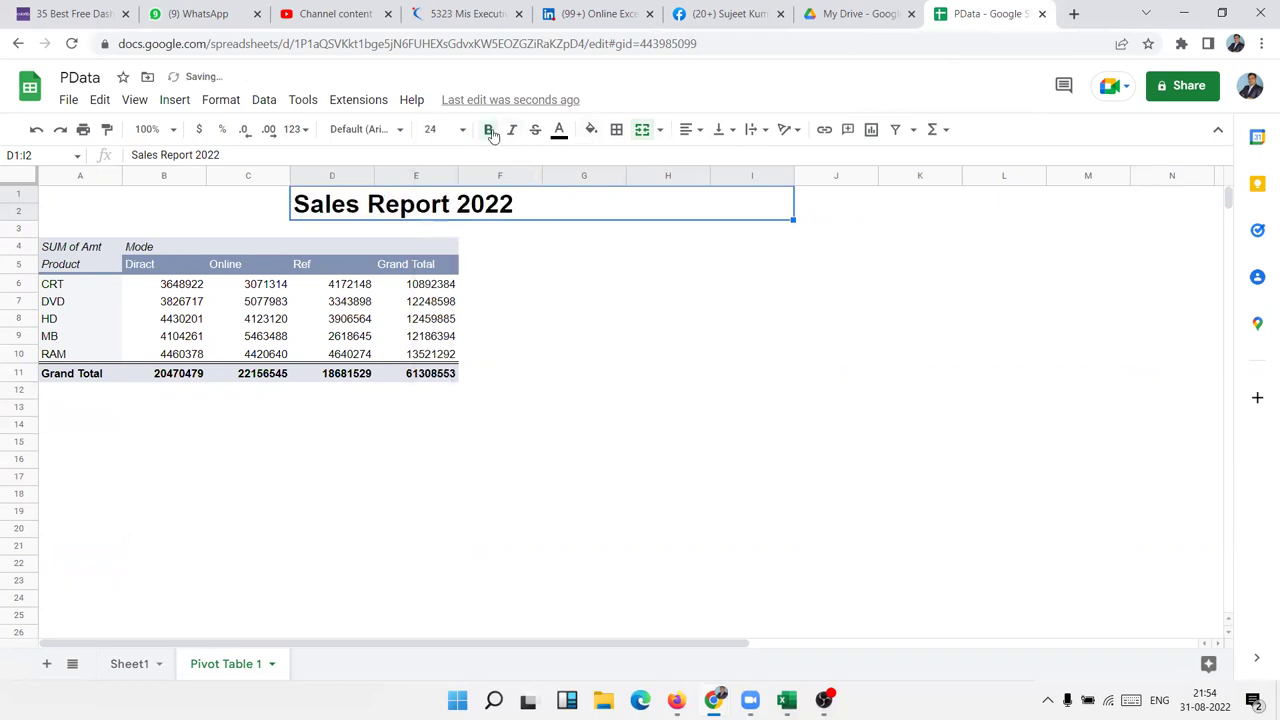
pyautogui.click(557, 245)
pyautogui.click(528, 231)
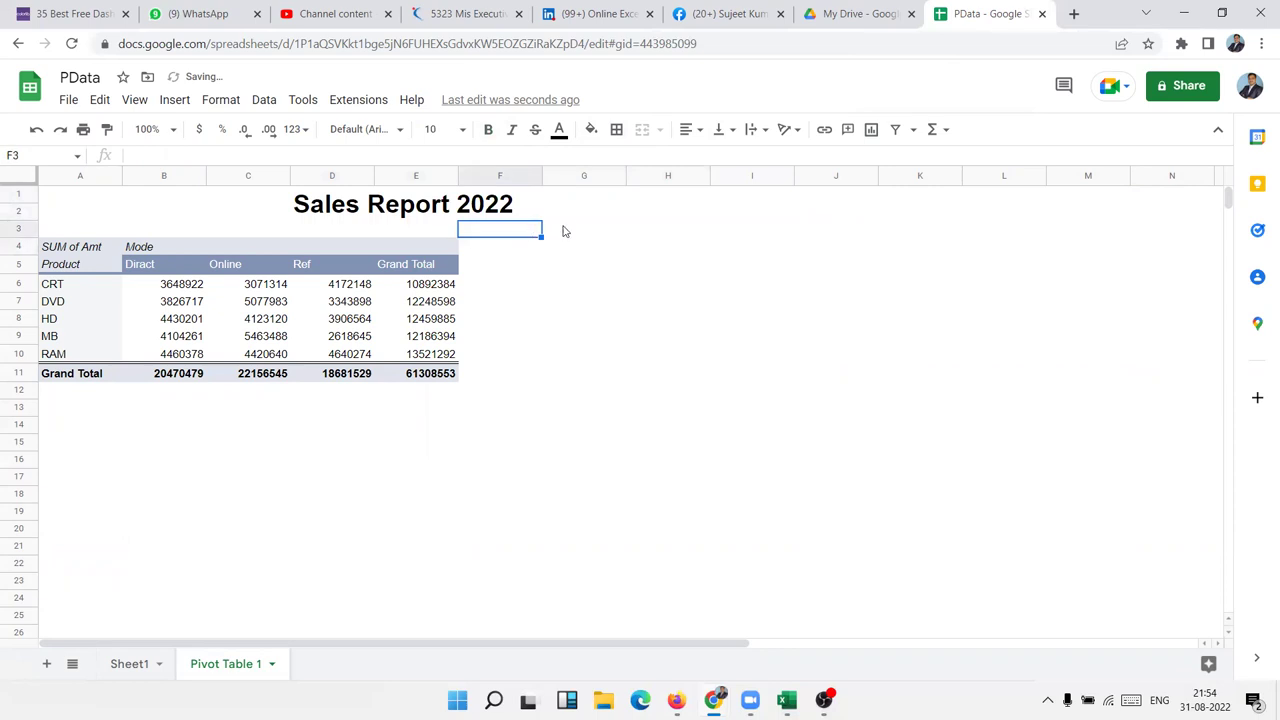
# - Enter the caption 'IPT Excel School' in cell F3
pyautogui.press('Return')
pyautogui.write('PT Excel ')
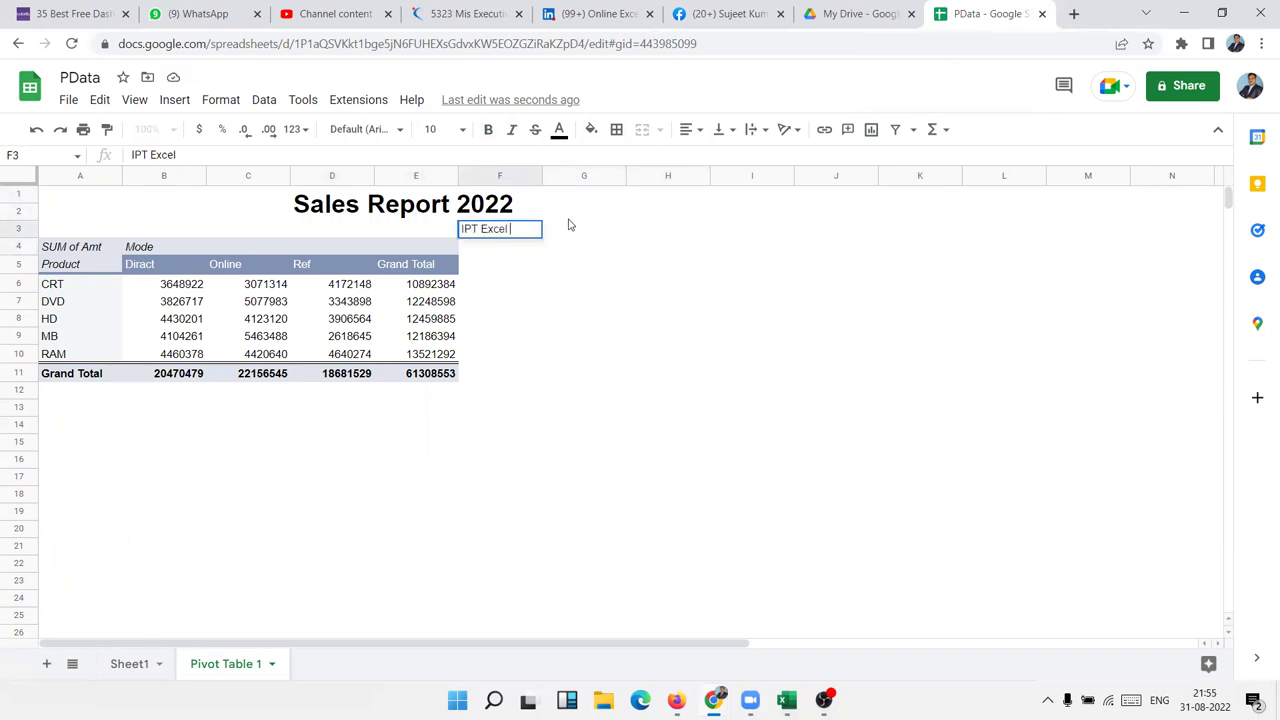
pyautogui.write('Scjoo')
pyautogui.press('BackSpace')
pyautogui.press('BackSpace')
pyautogui.press('BackSpace')
pyautogui.press('BackSpace')
pyautogui.write('h')
pyautogui.write('ool')
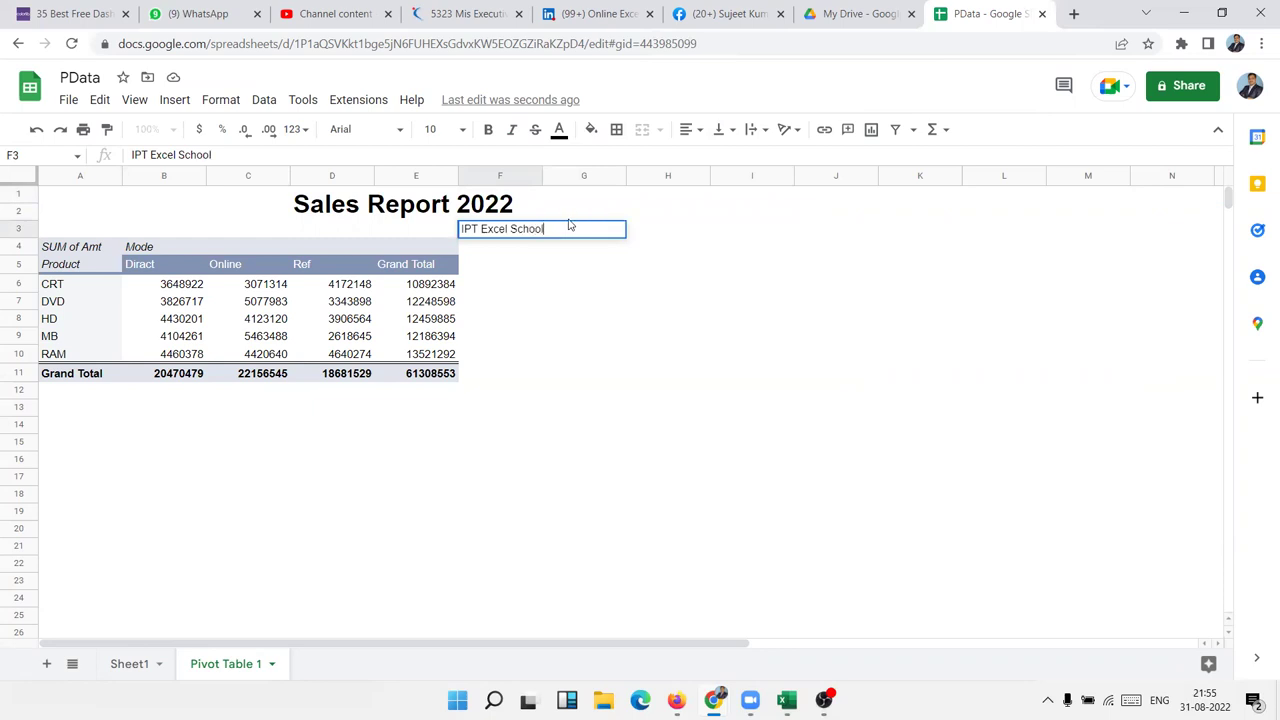
pyautogui.click(505, 321)
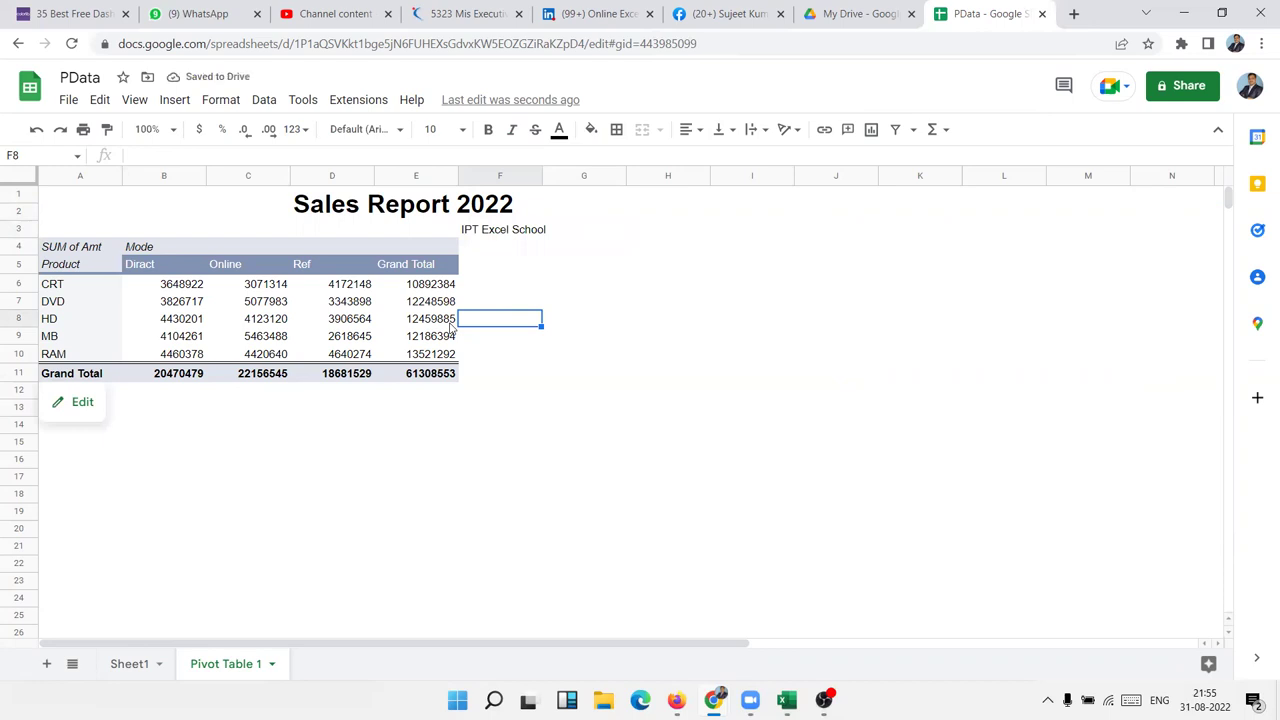
# - Select the whole pivot table range A5:E11
pyautogui.click(248, 250)
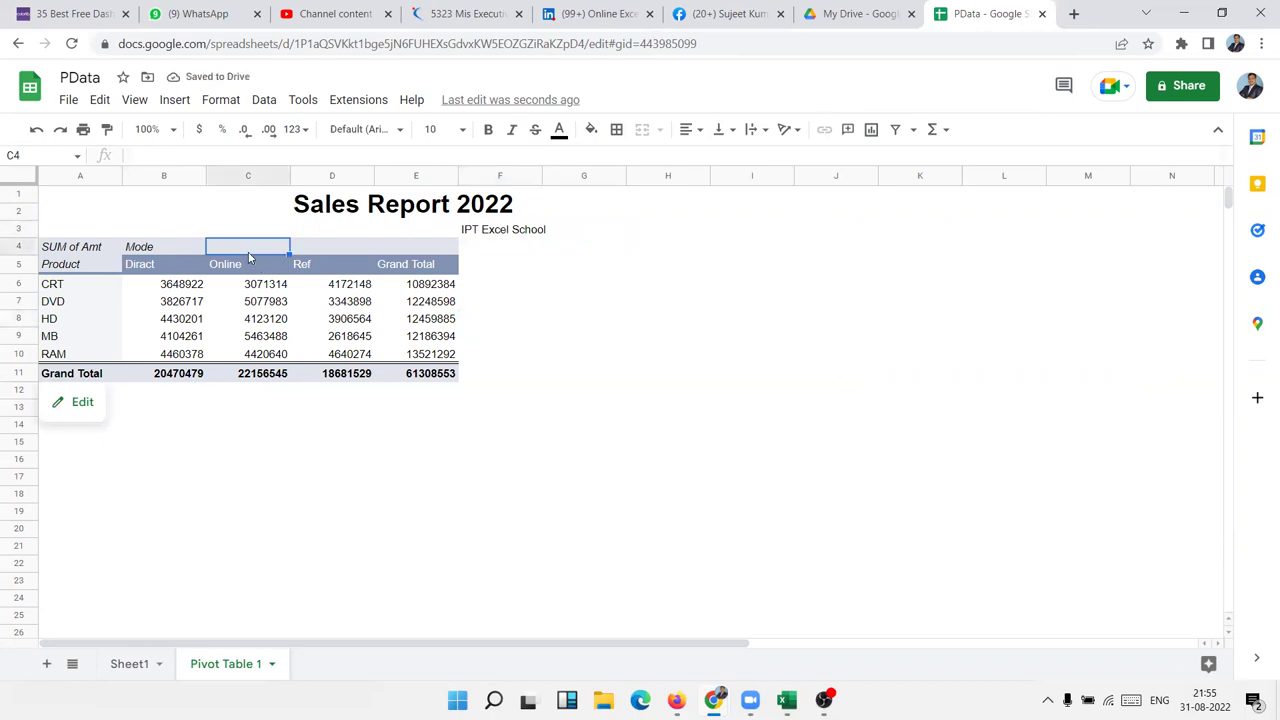
pyautogui.click(315, 305)
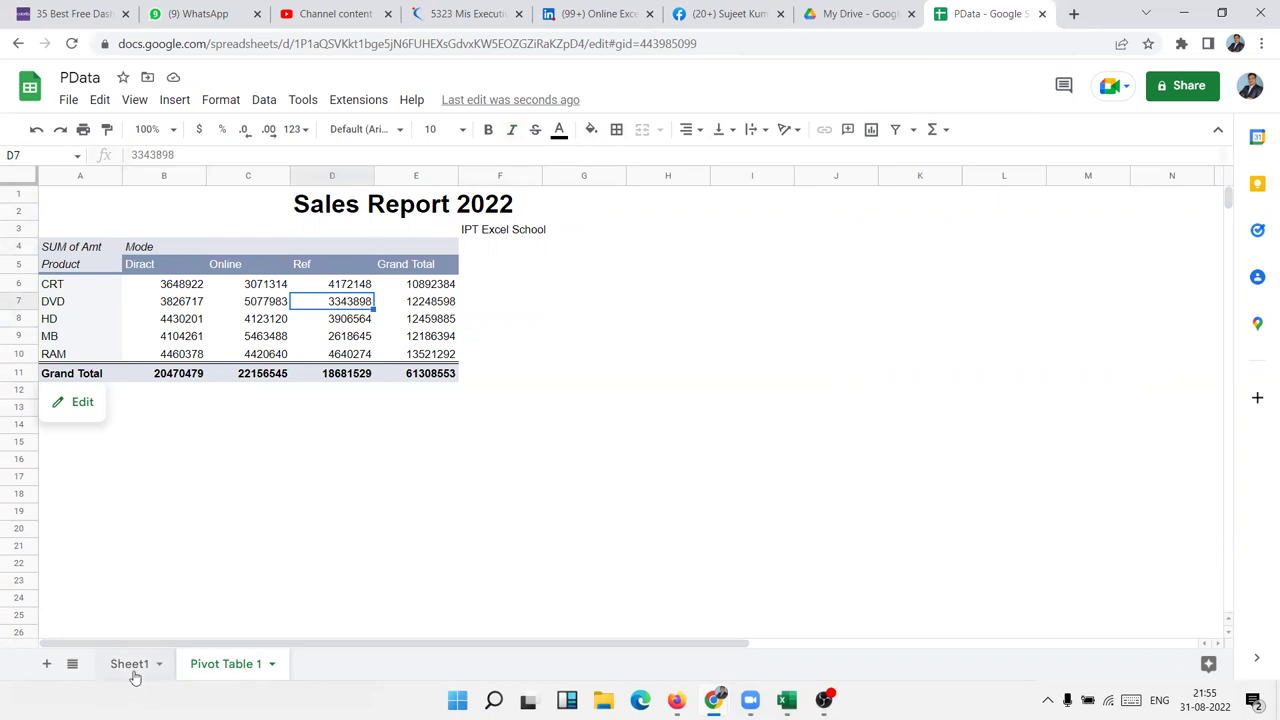
pyautogui.click(233, 306)
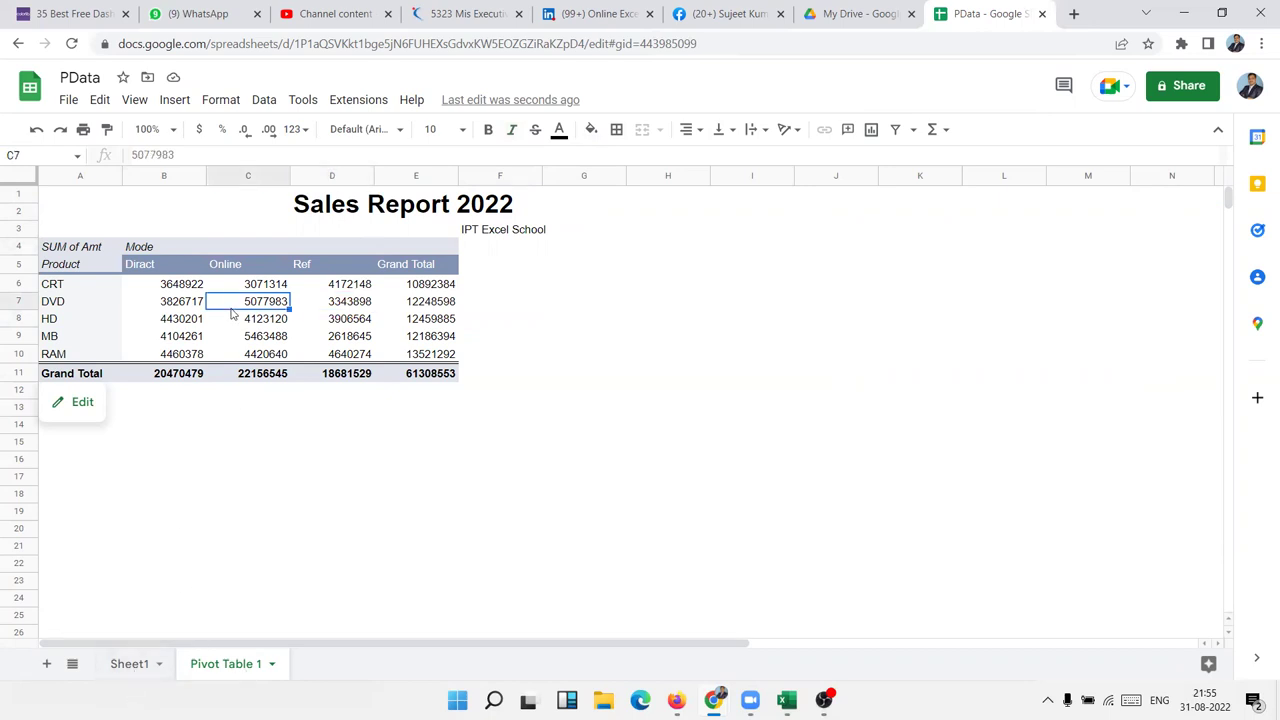
pyautogui.click(76, 266)
pyautogui.moveTo(177, 270); pyautogui.dragTo(440, 380)
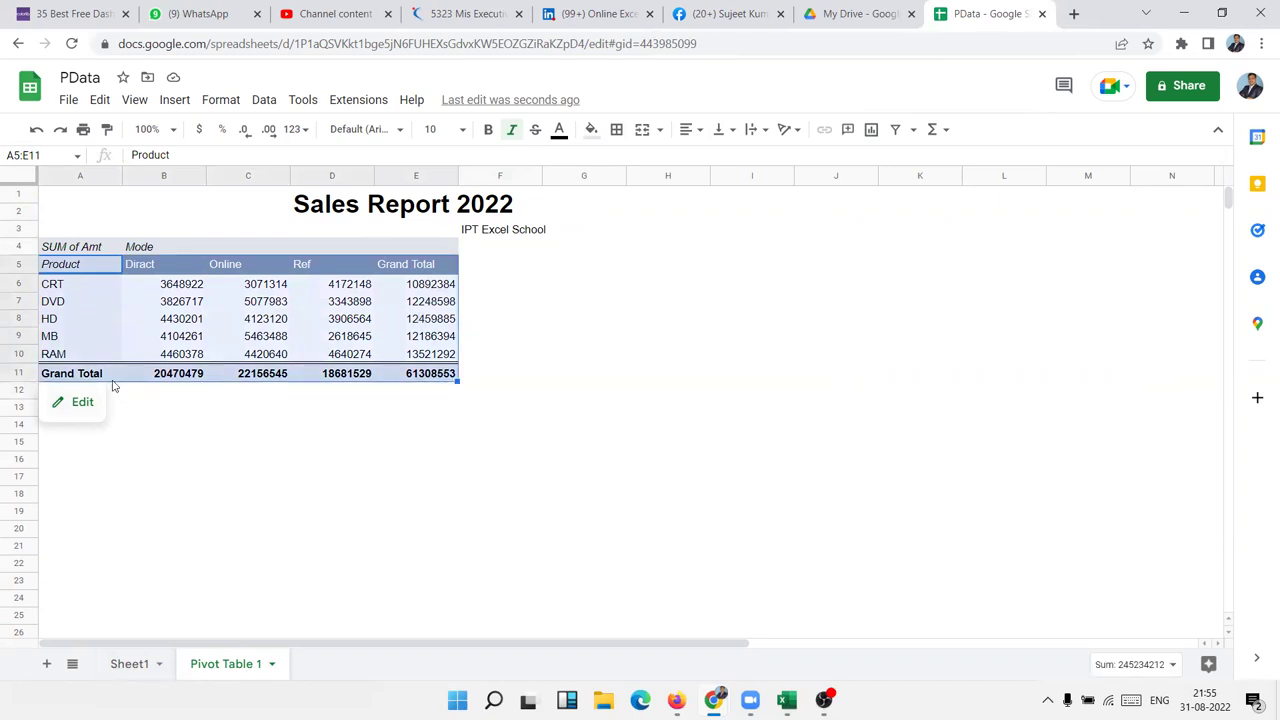
# - Open the pivot table editor to review its Product rows, Mode columns and Amt values
pyautogui.click(82, 401)
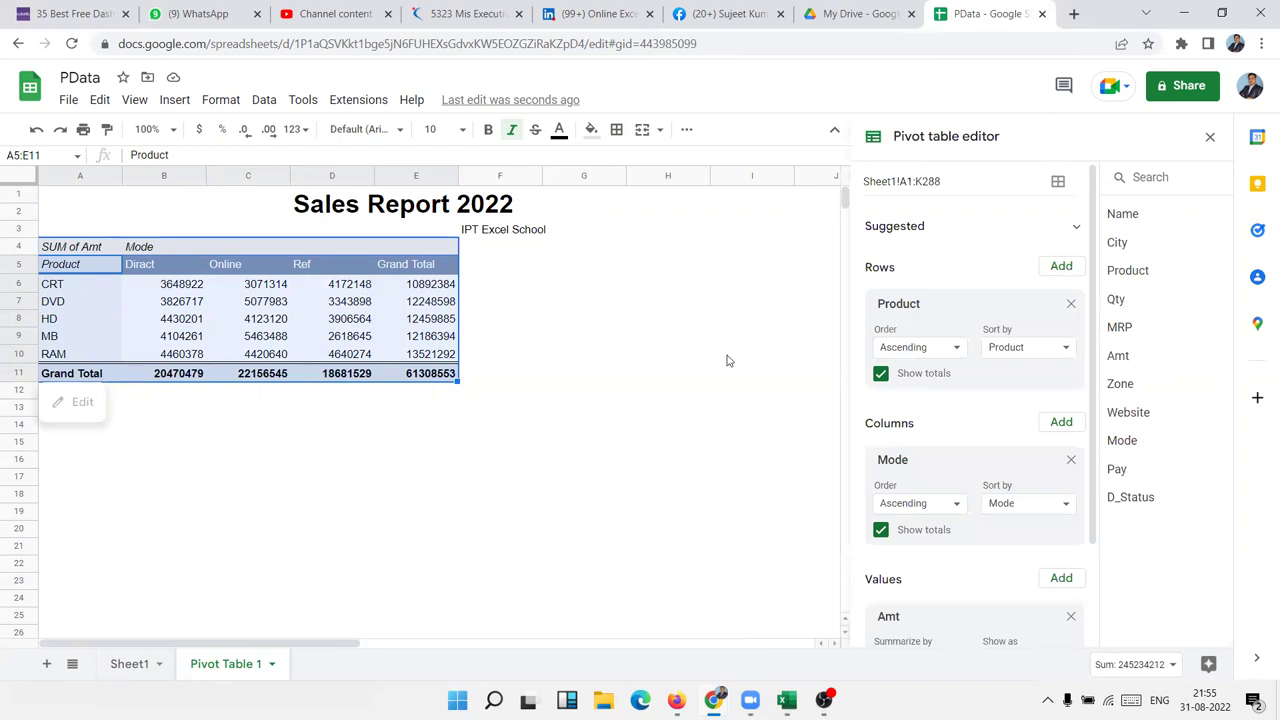
pyautogui.scroll(-2, 1003, 436)
pyautogui.scroll(2, 1003, 436)
pyautogui.scroll(-2, 1021, 440)
pyautogui.scroll(3, 1020, 600)
pyautogui.click(221, 100)
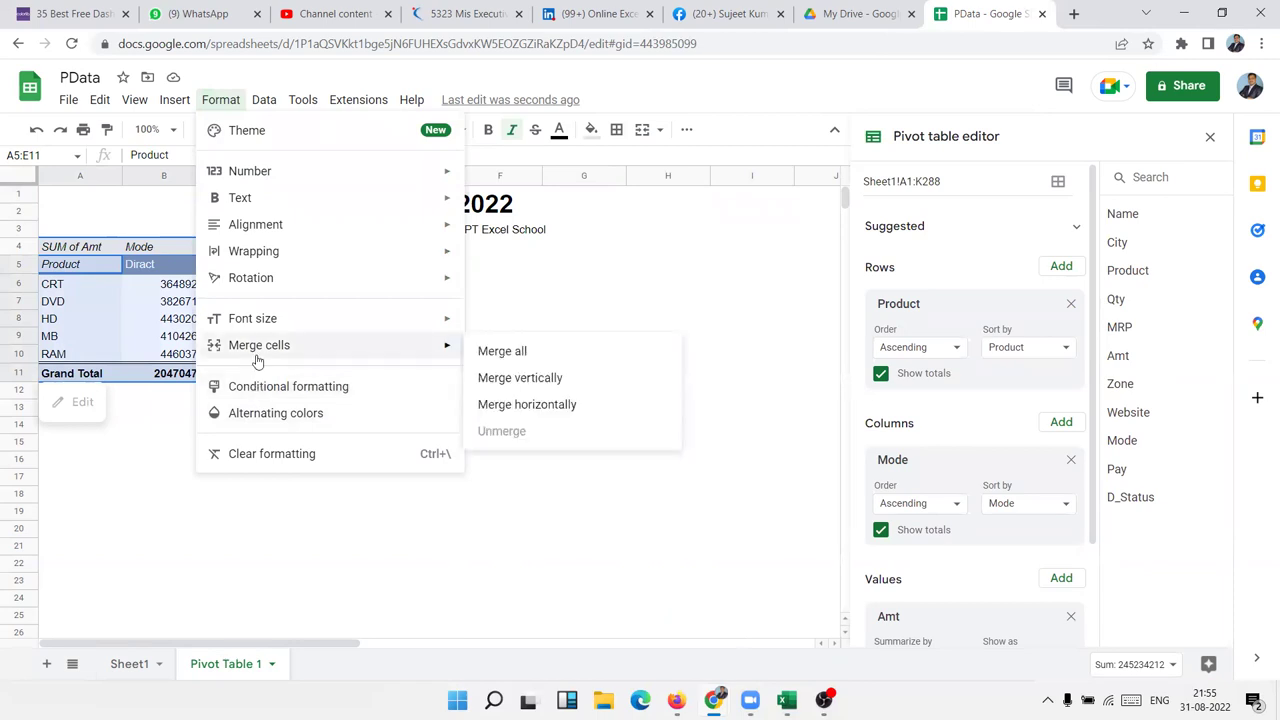
pyautogui.moveTo(250, 278)
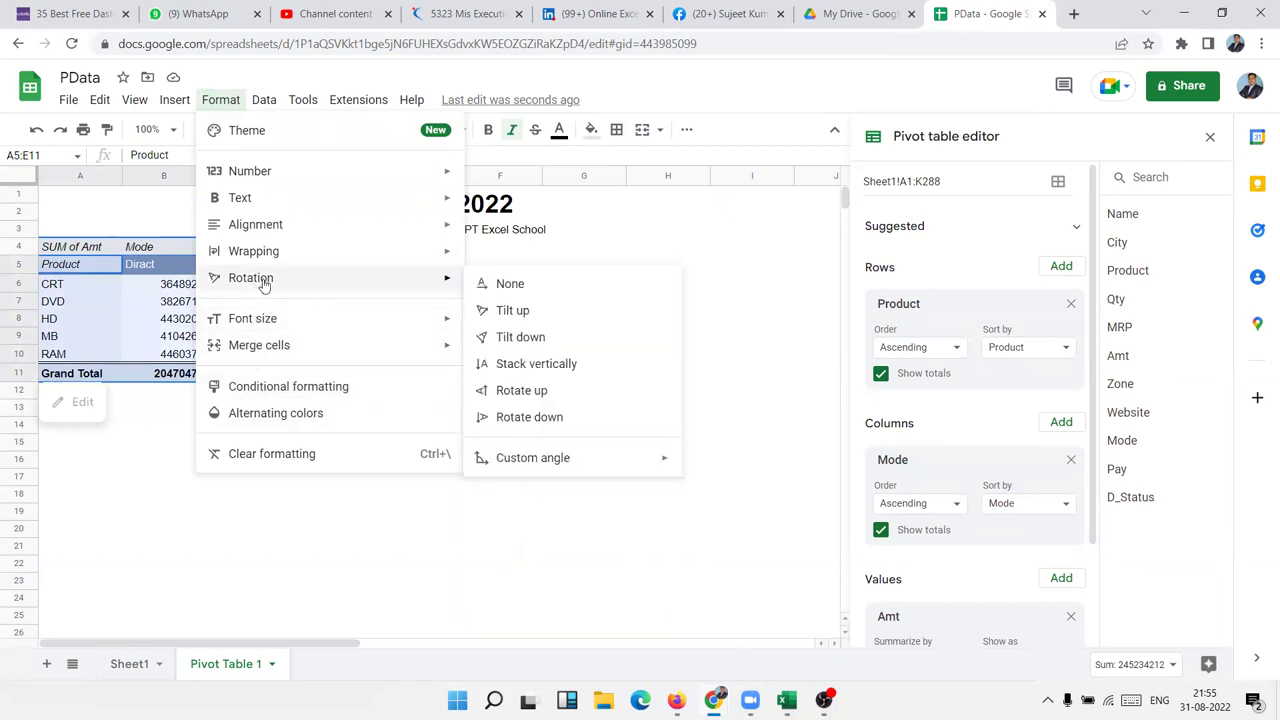
pyautogui.click(750, 229)
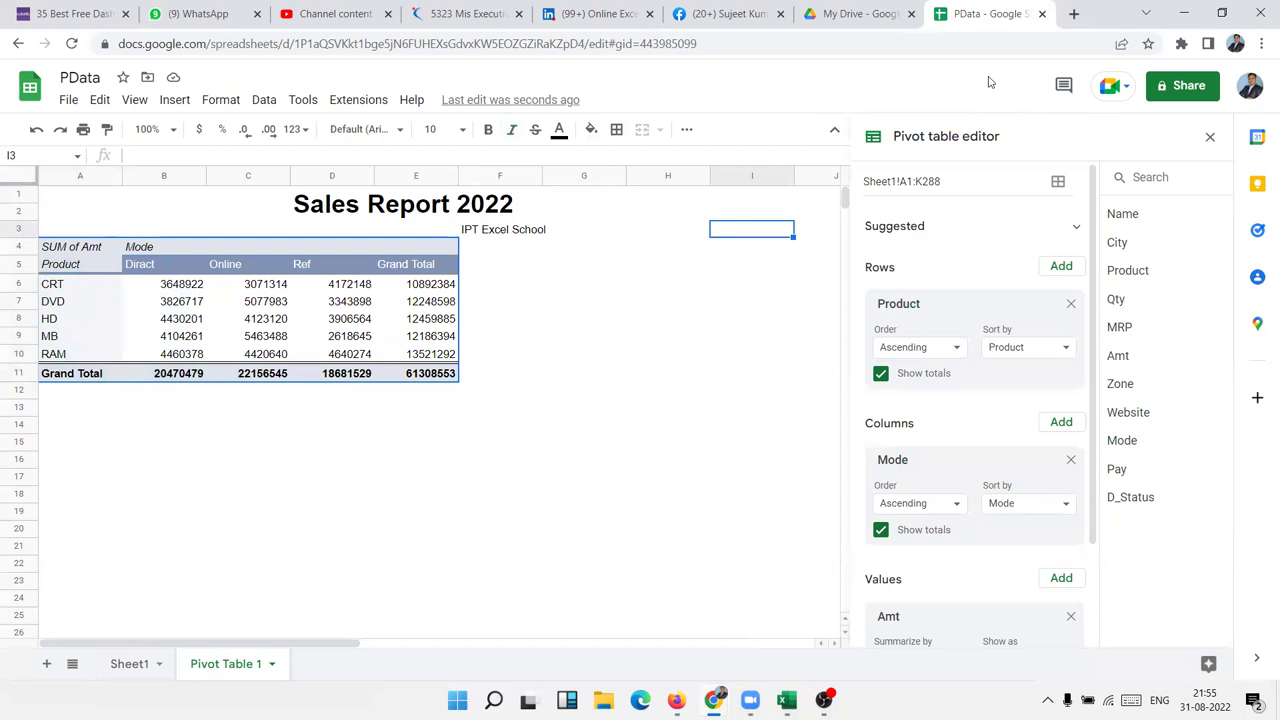